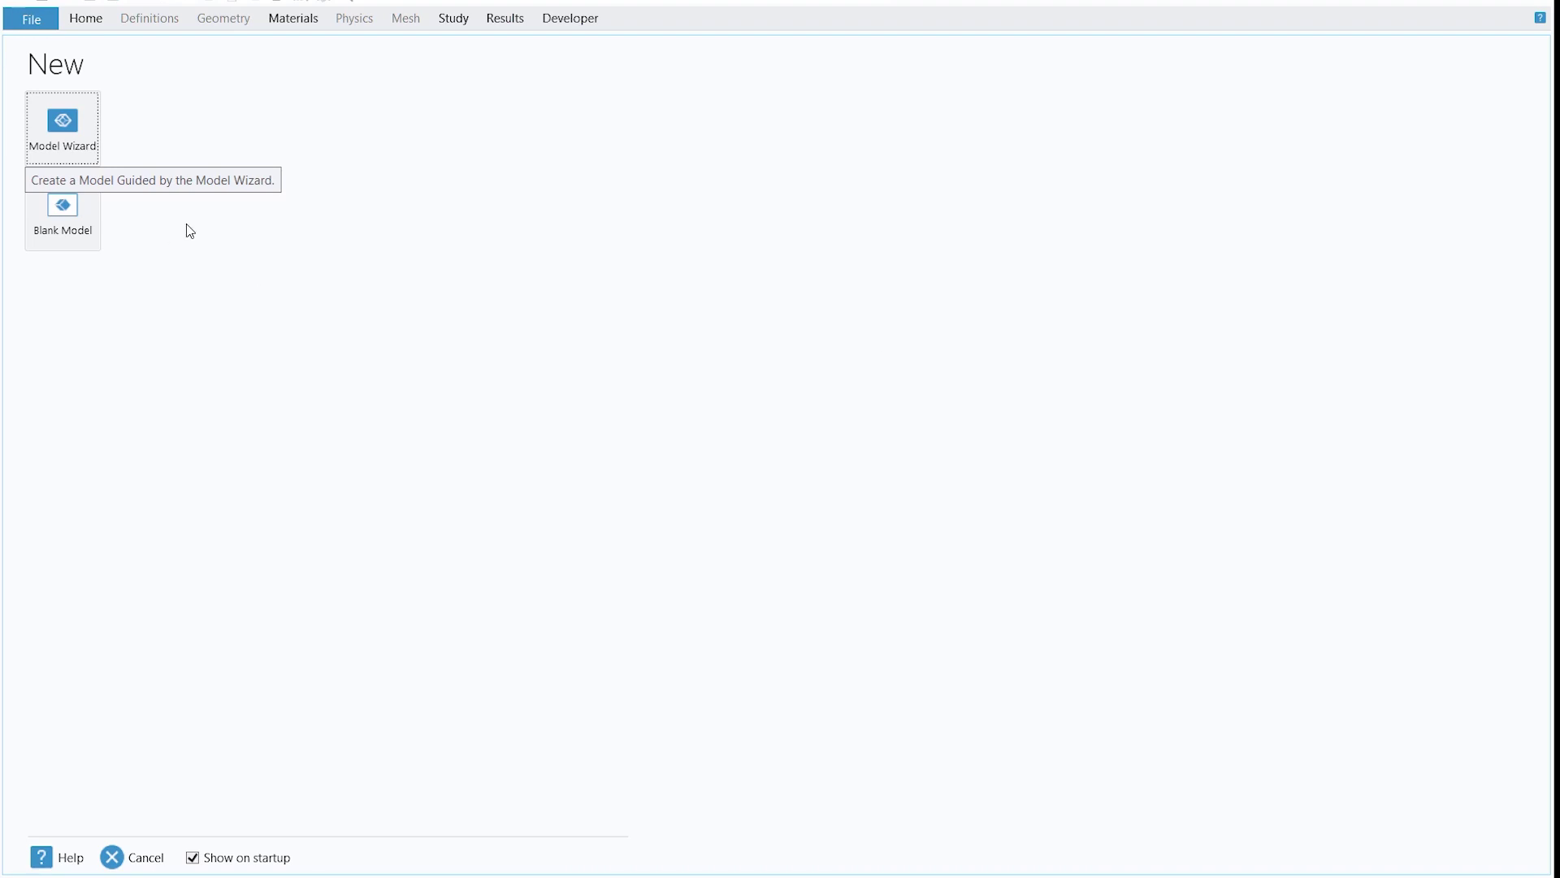
Create a blank model and add a 2D component to it.
click(69, 156)
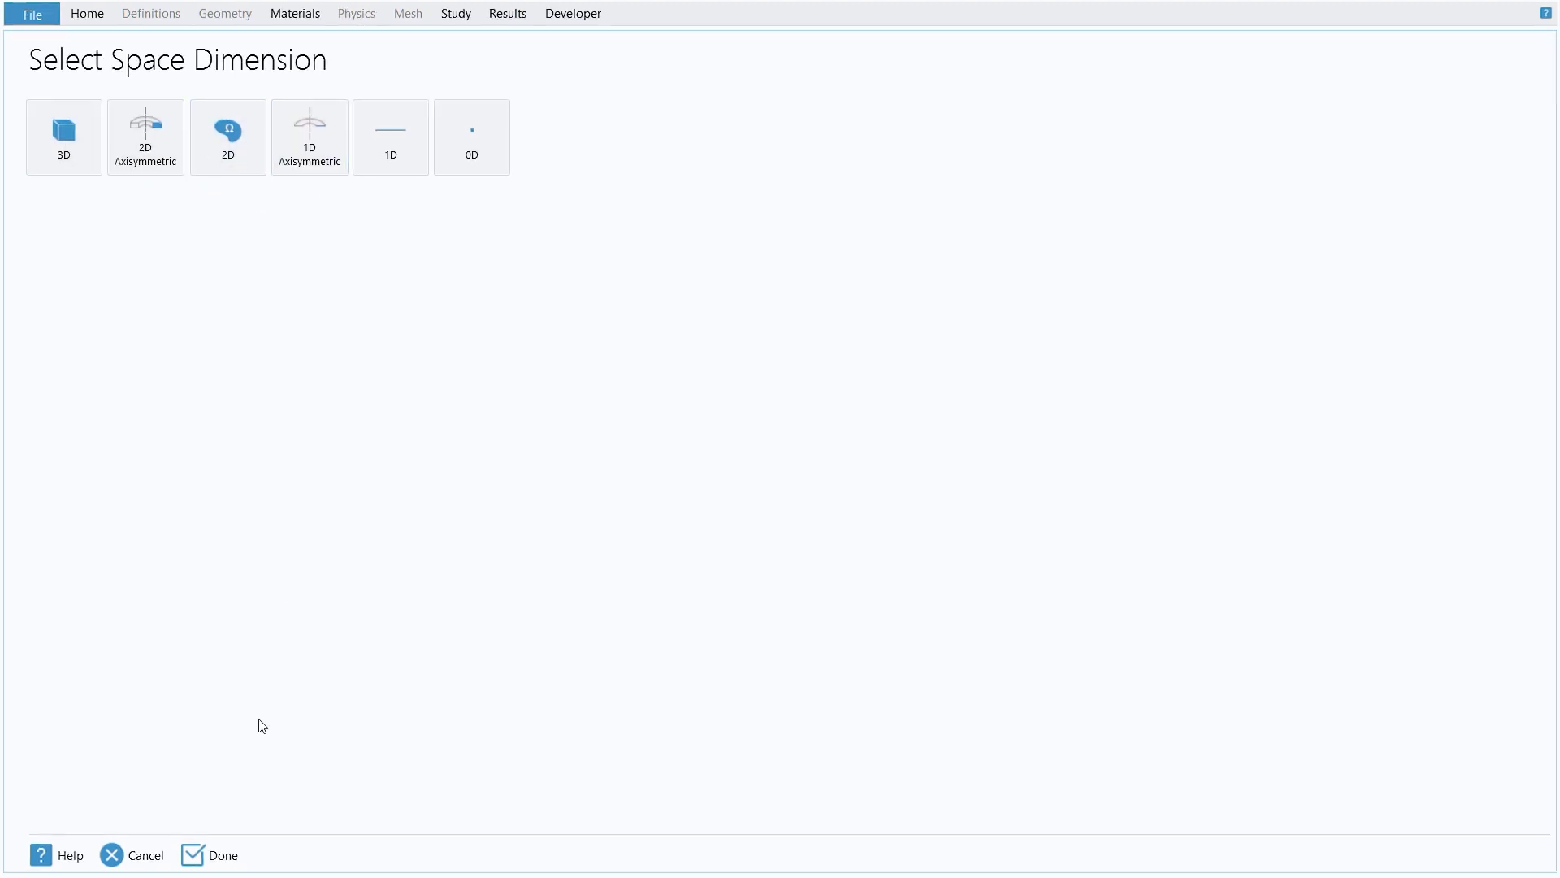
click(133, 855)
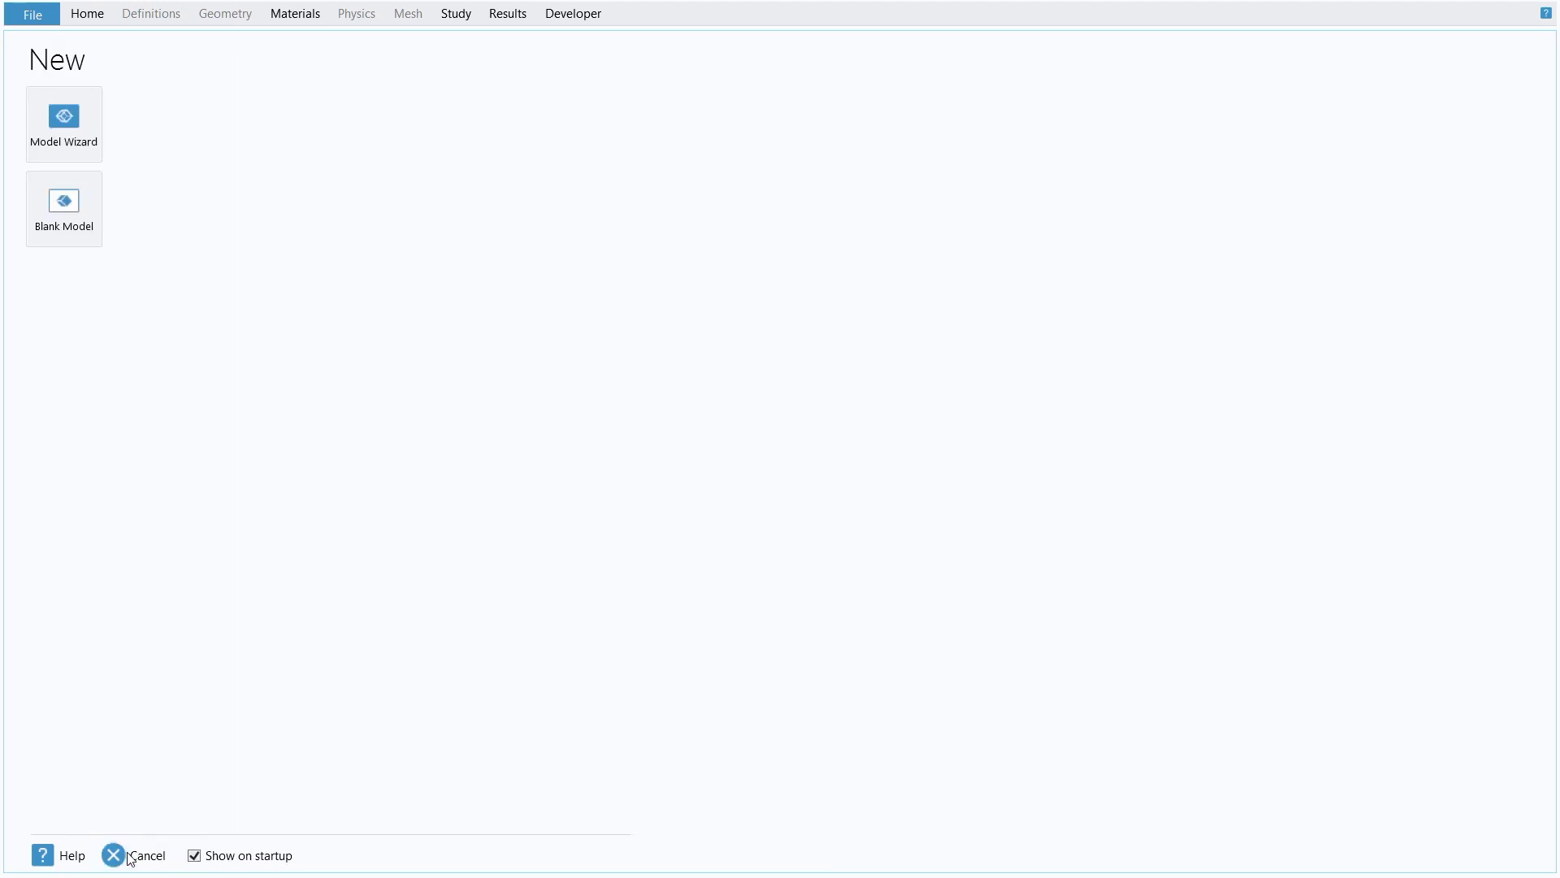
click(70, 212)
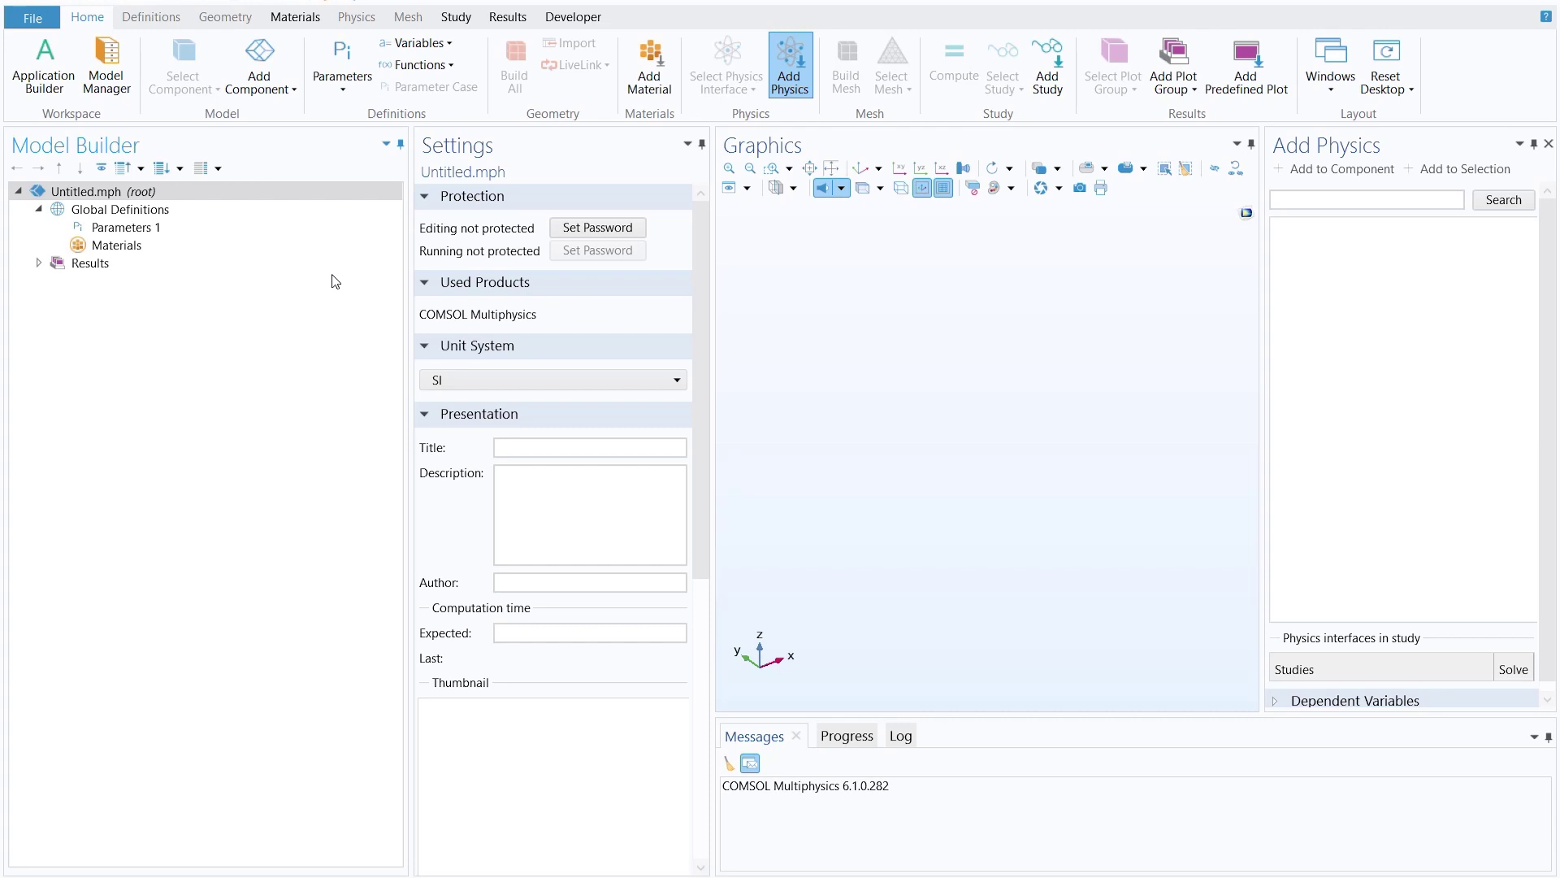
click(276, 83)
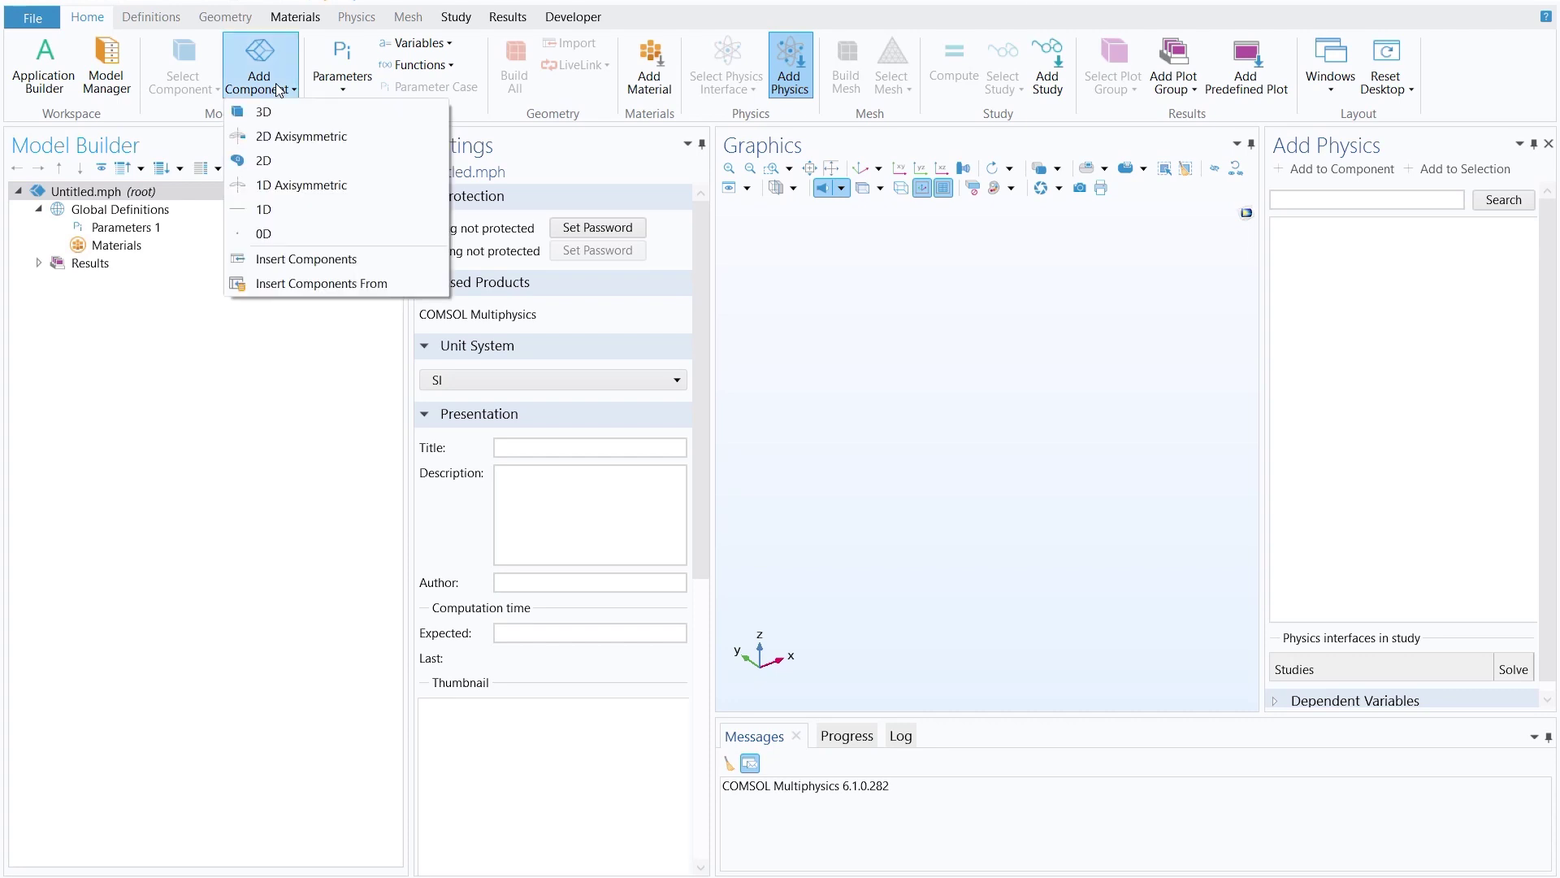
click(279, 163)
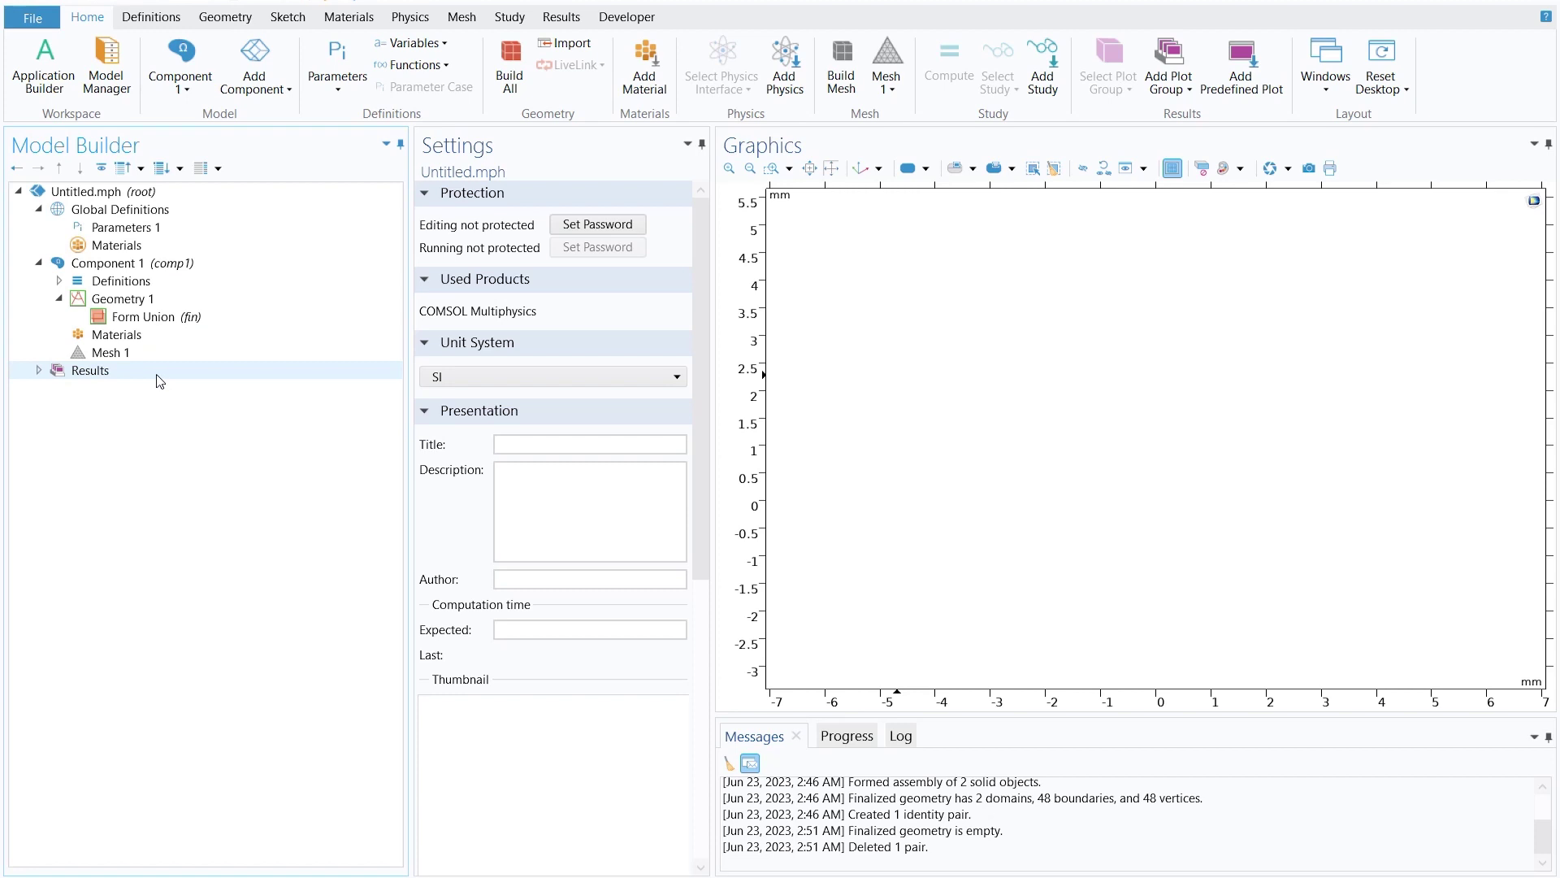
Set the length unit of the component's geometry to mm.
click(122, 299)
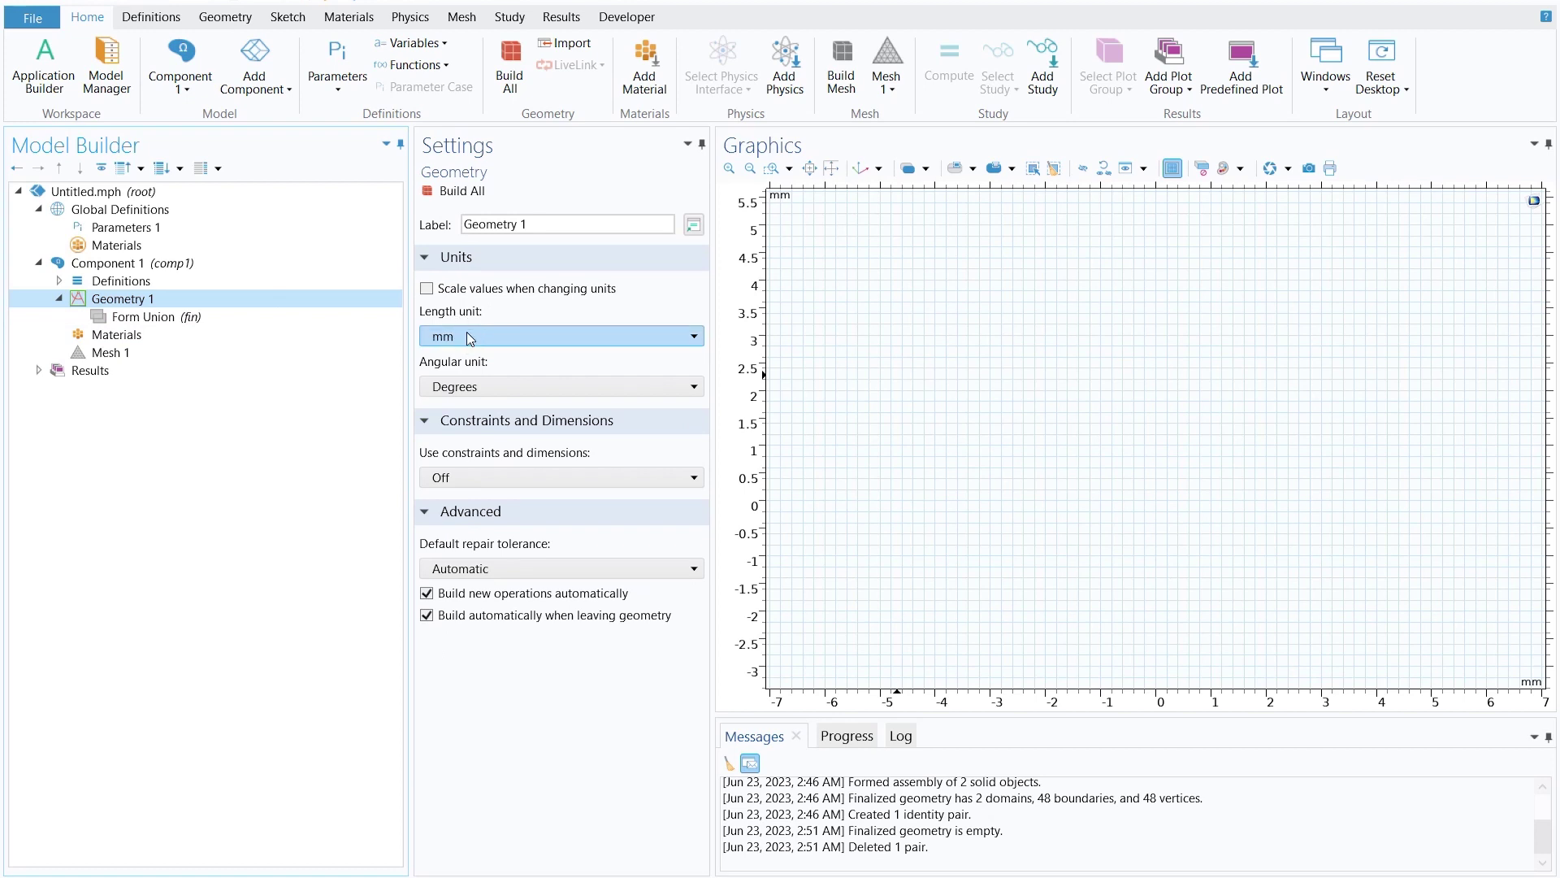
click(462, 337)
click(461, 442)
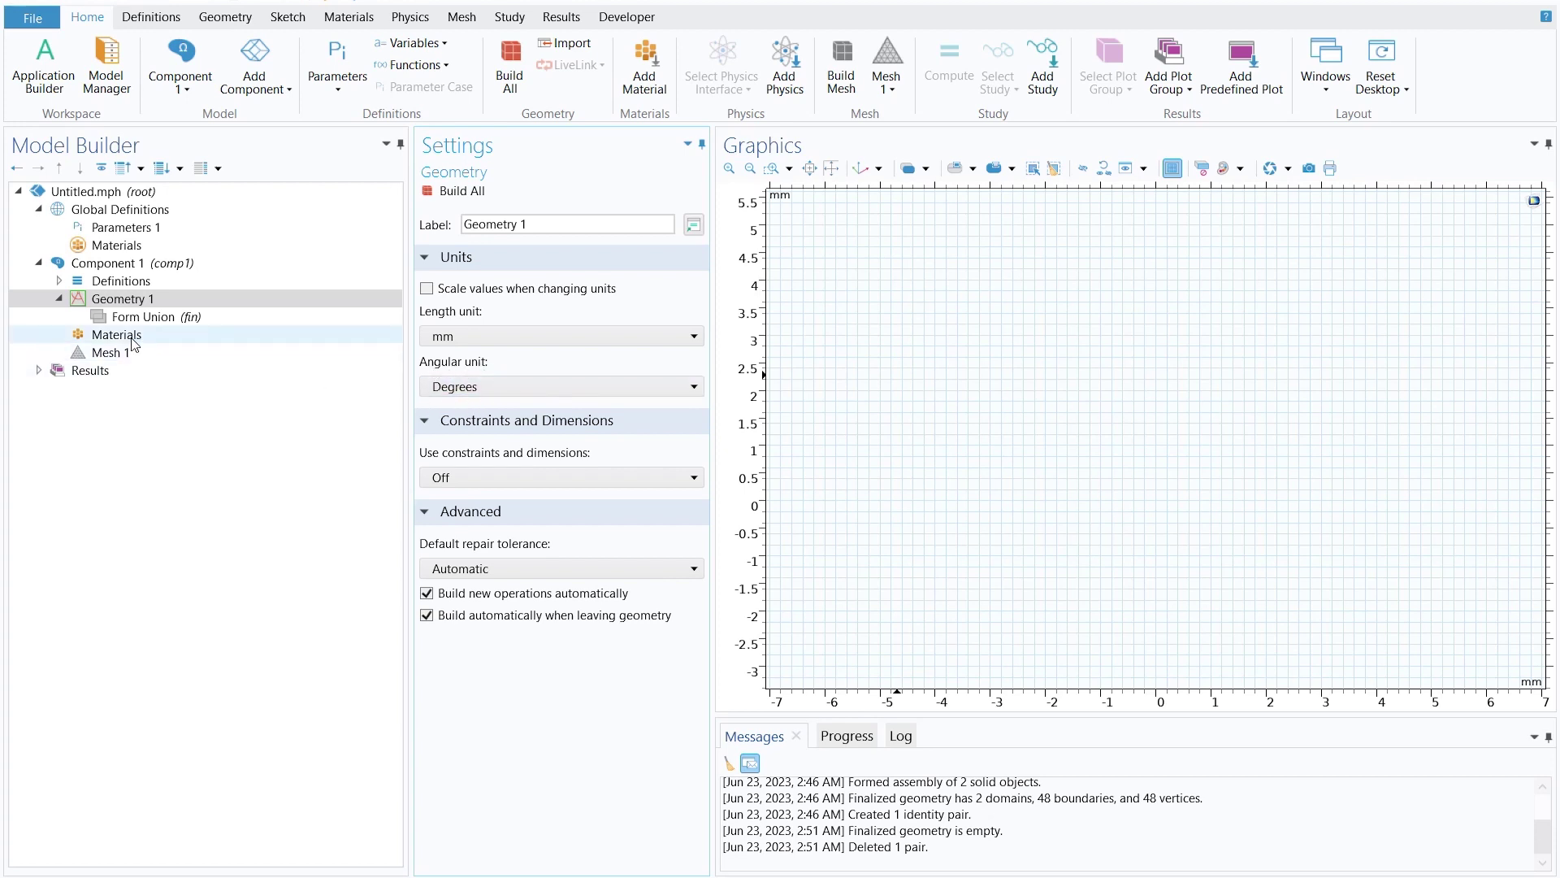
Add a solid circle with a 3 mm radius centred at the origin to the geometry and build it.
right_click(124, 300)
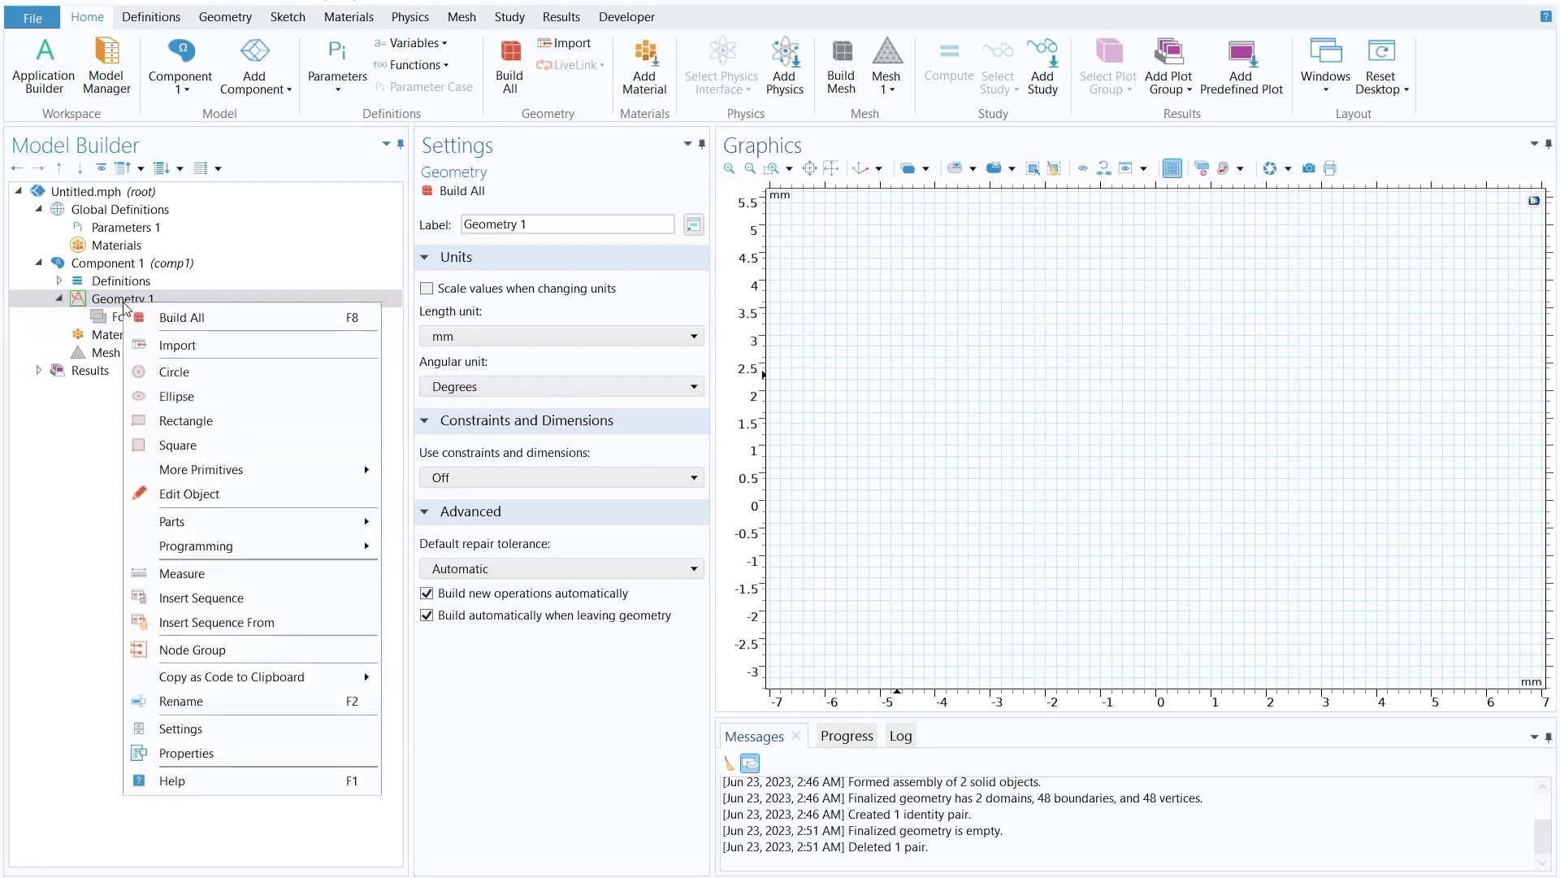
click(183, 373)
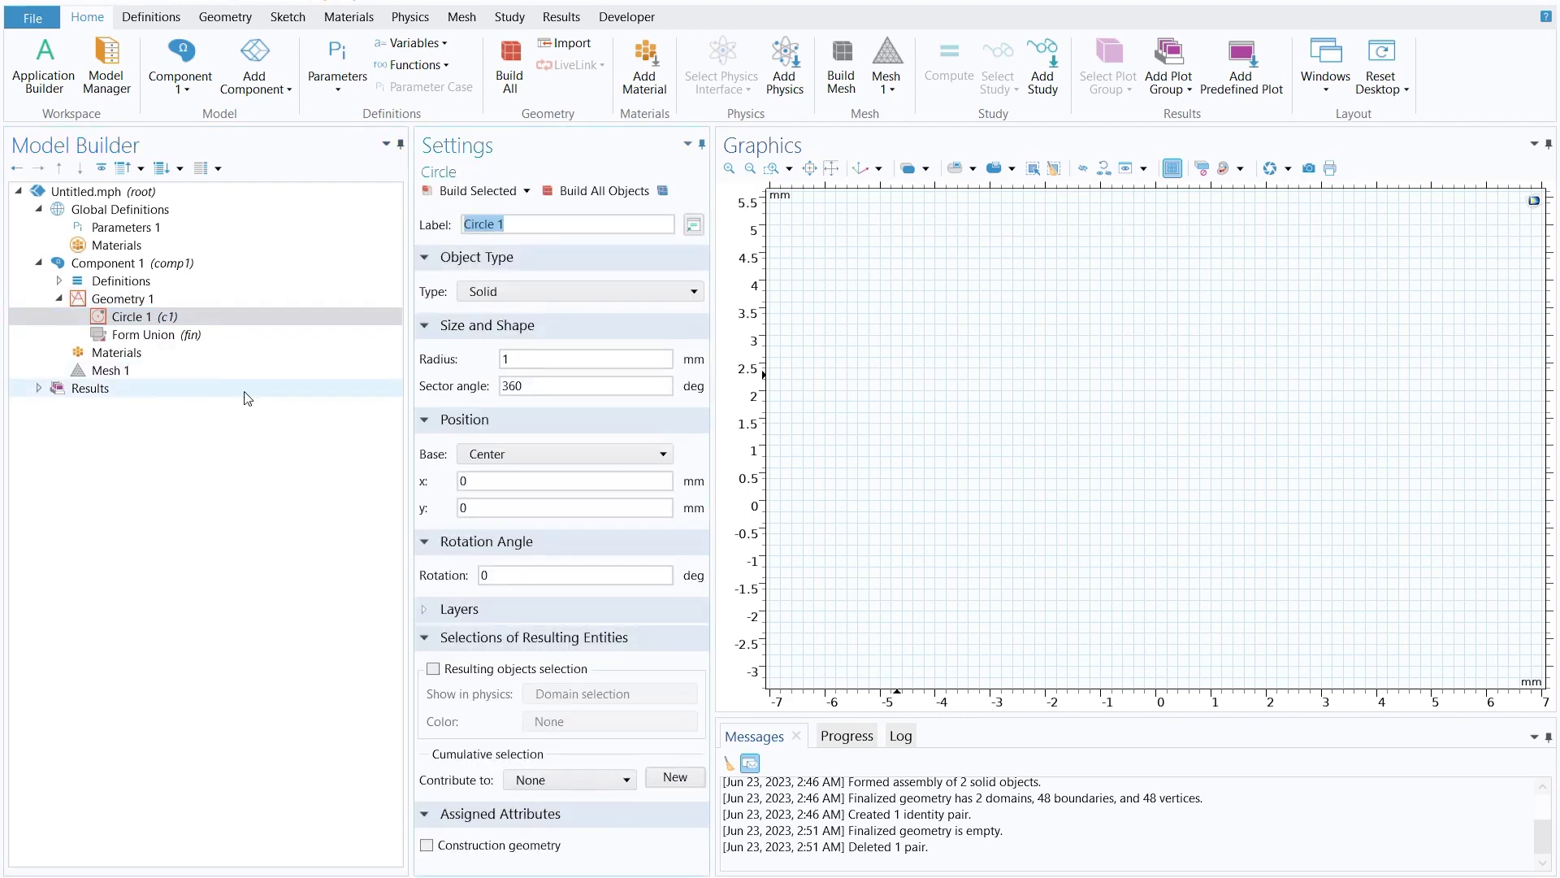
double_click(505, 359)
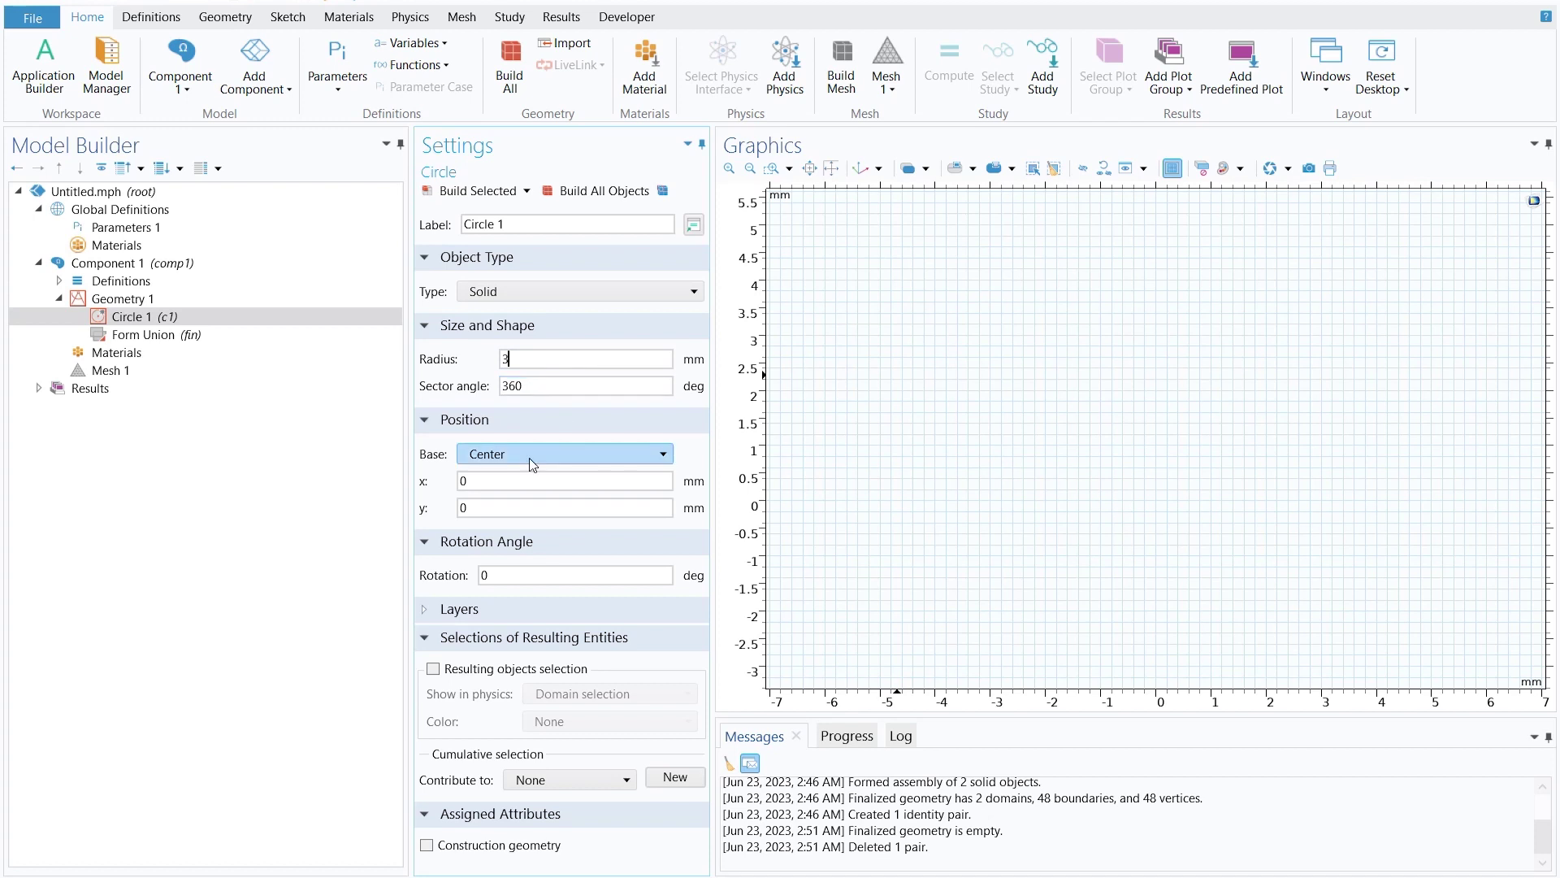
text(3)
click(524, 392)
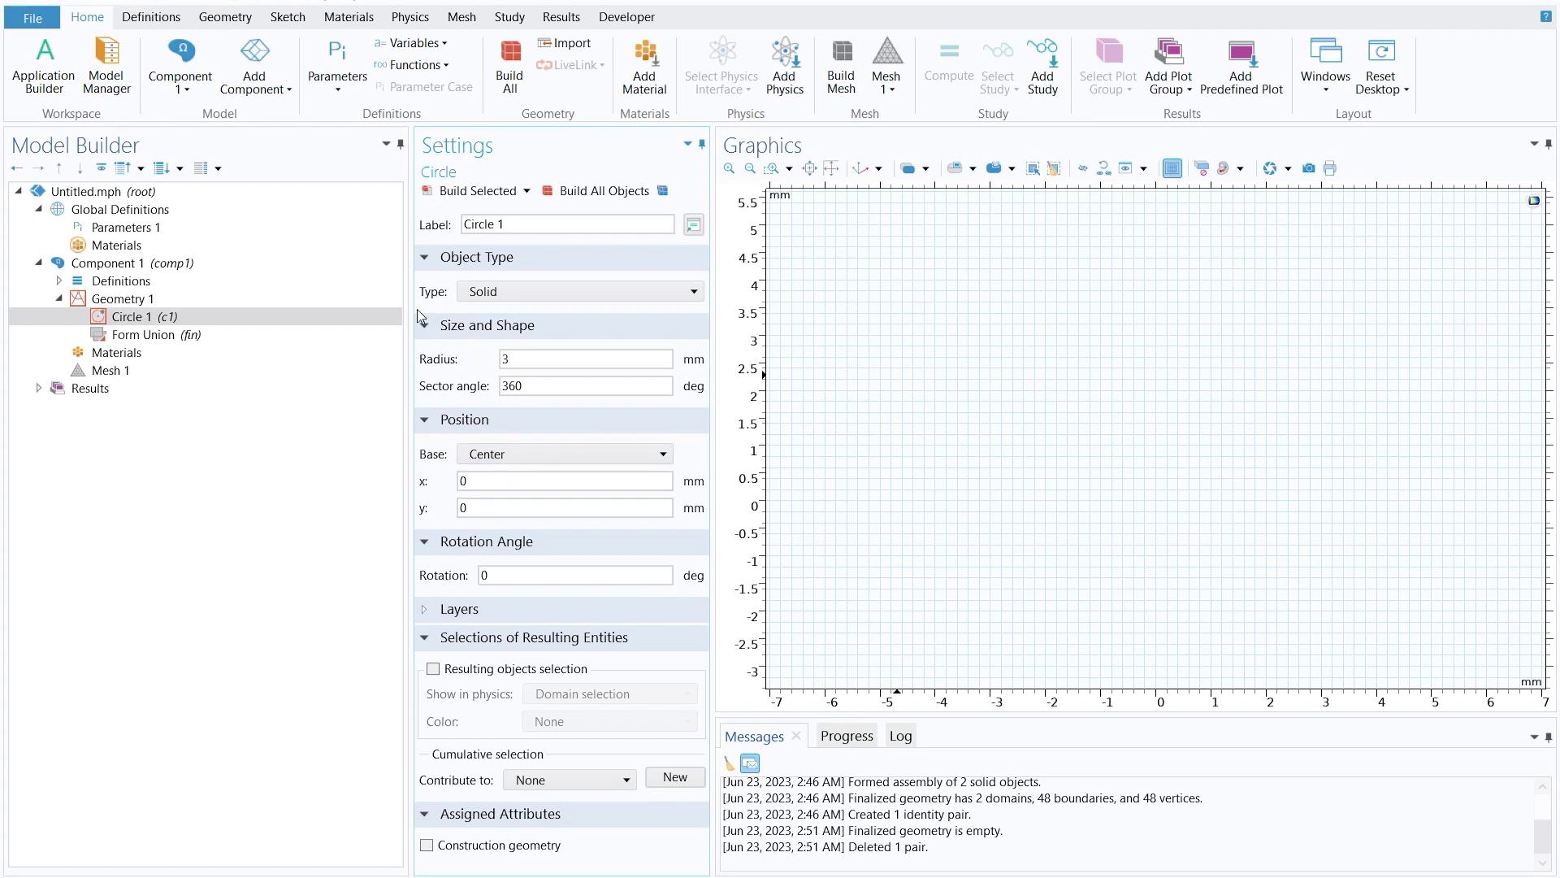
click(480, 294)
click(491, 310)
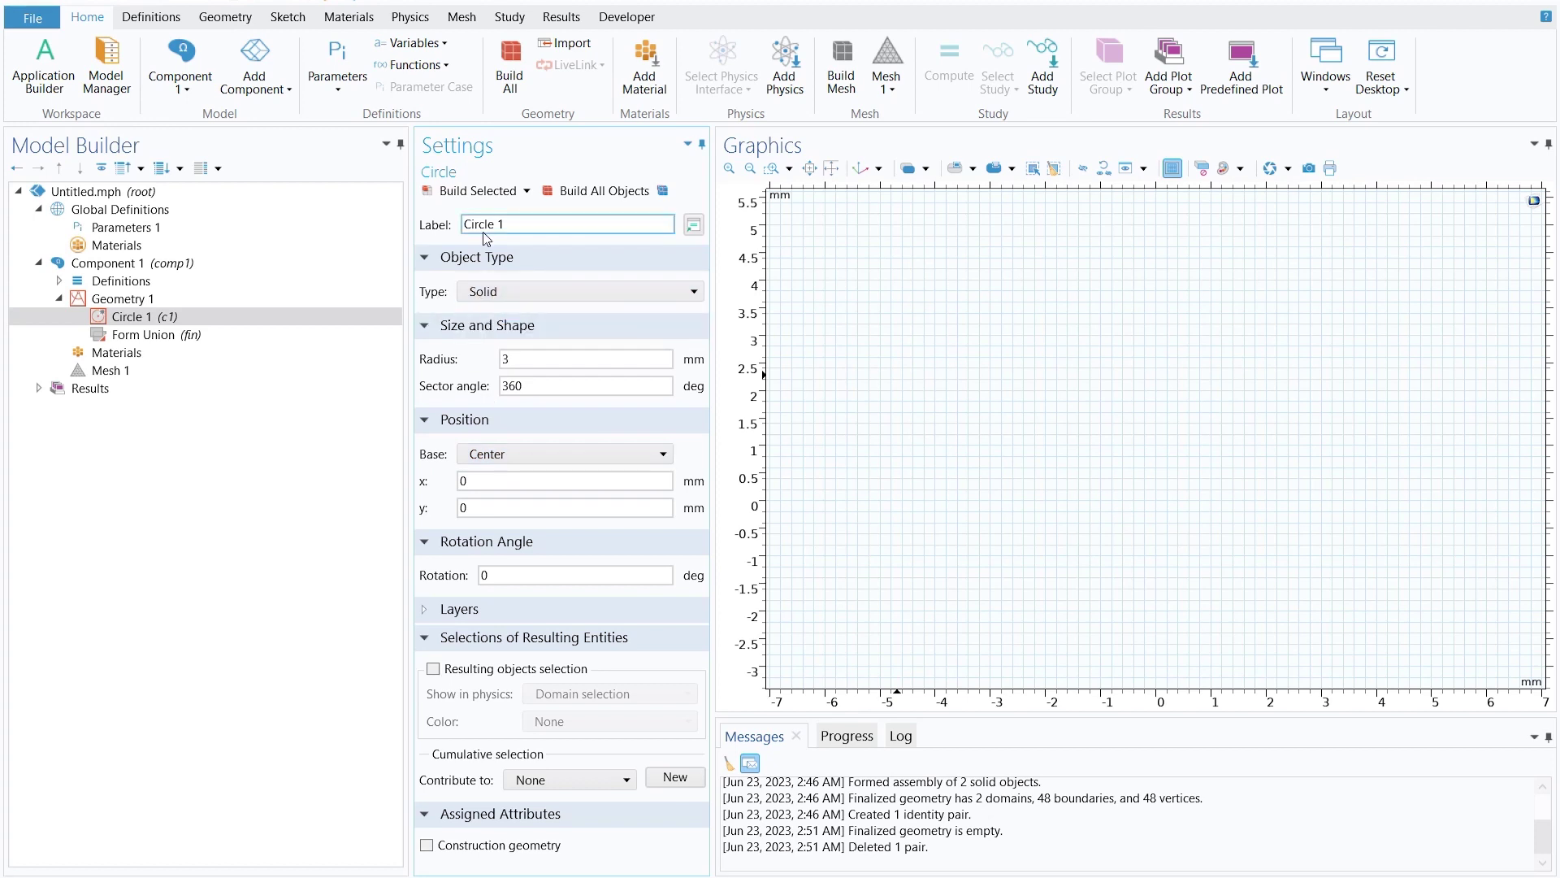
click(476, 194)
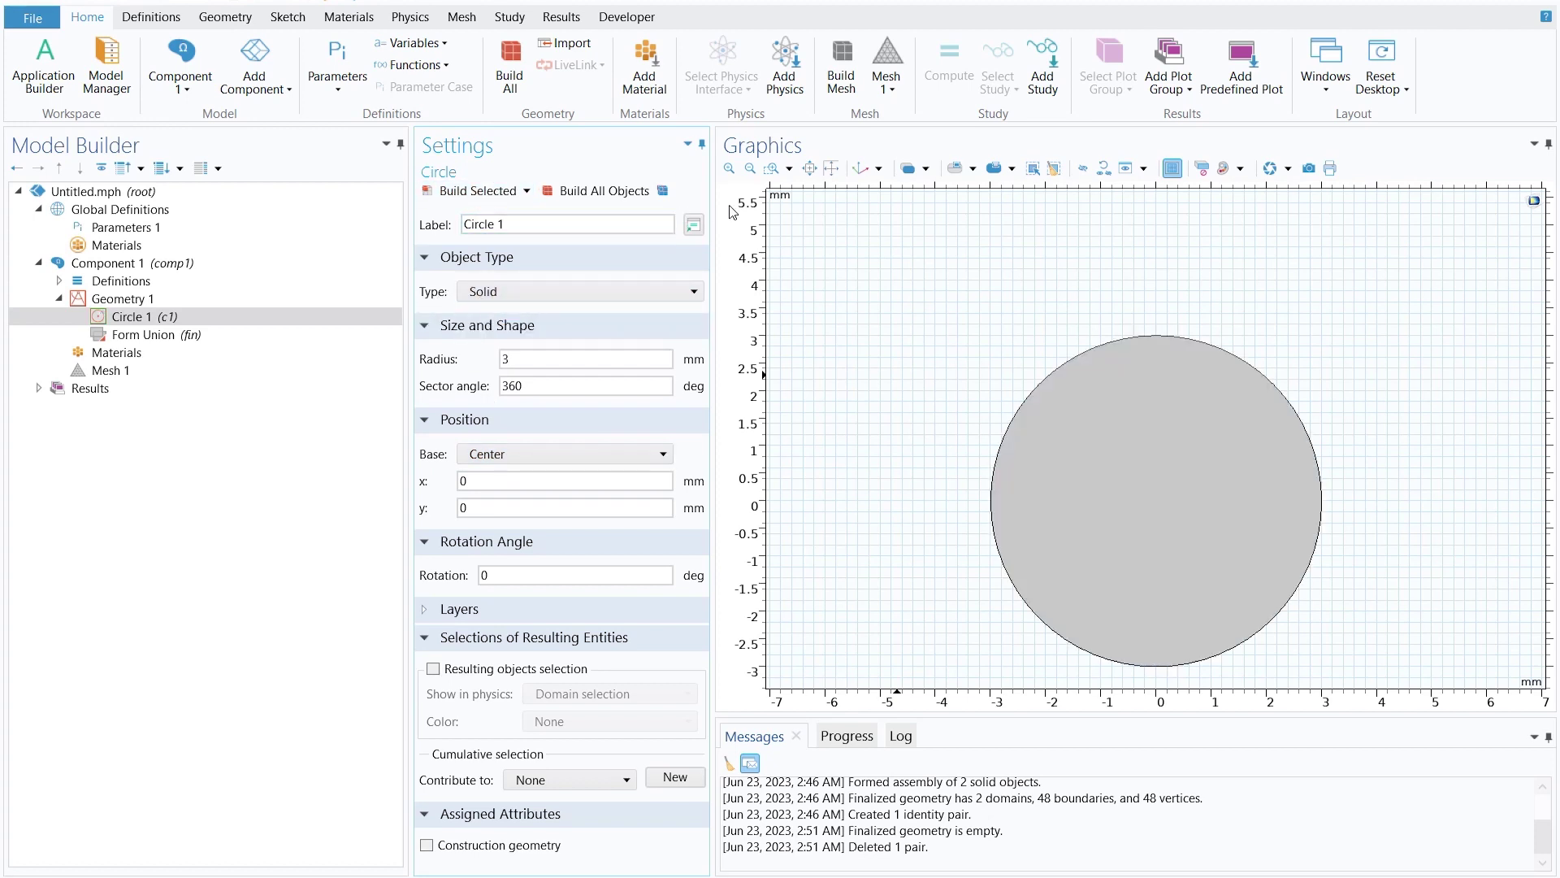
click(835, 172)
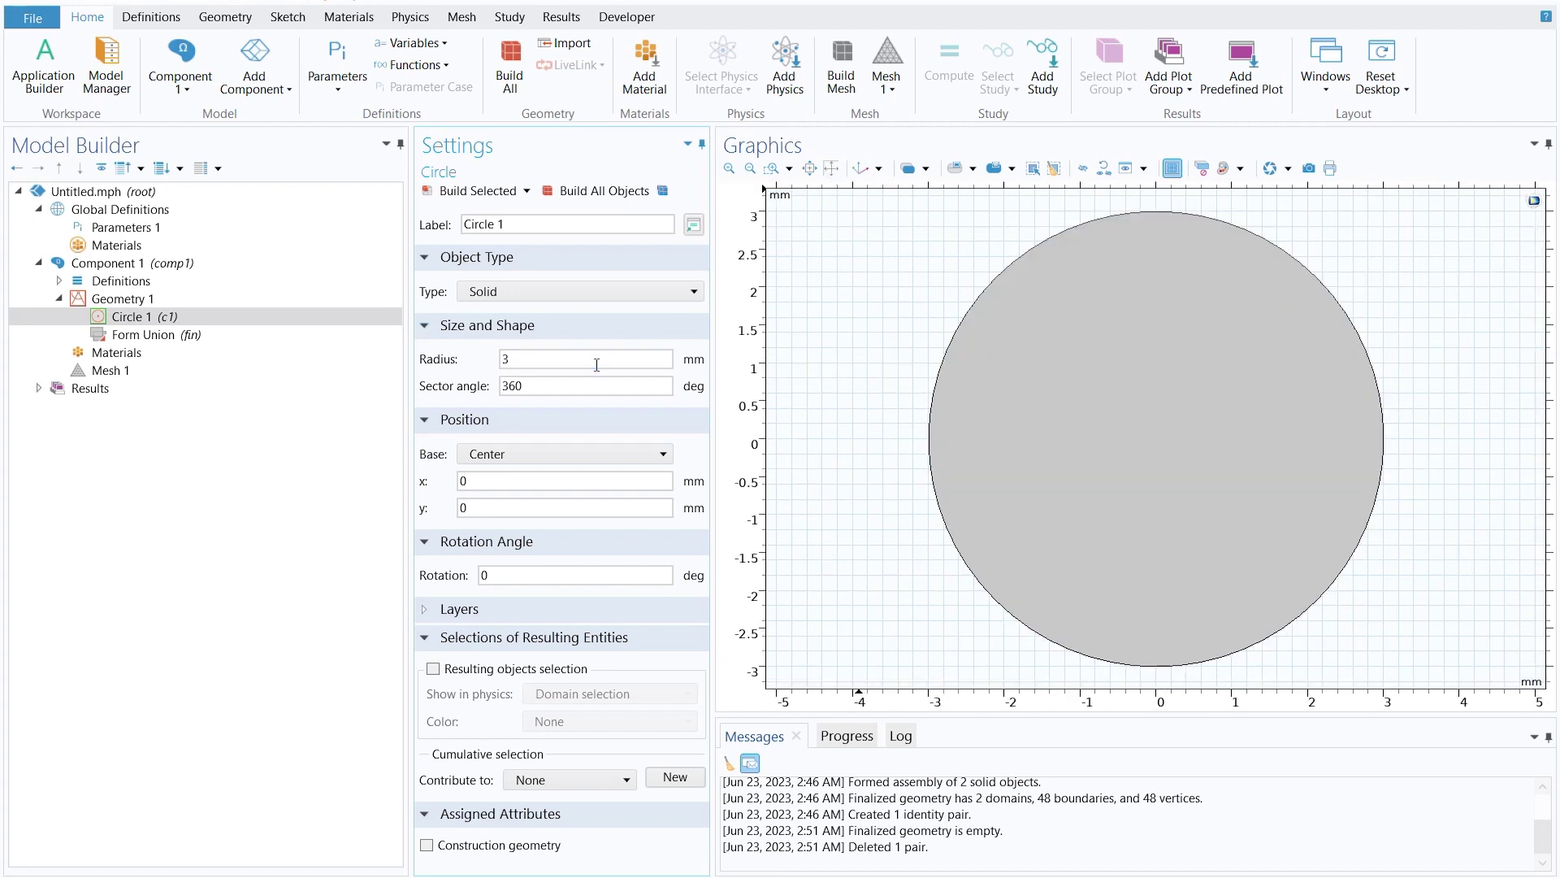
Duplicate the 3 mm circle, set the copy's radius to 2.75 mm and build it.
right_click(130, 316)
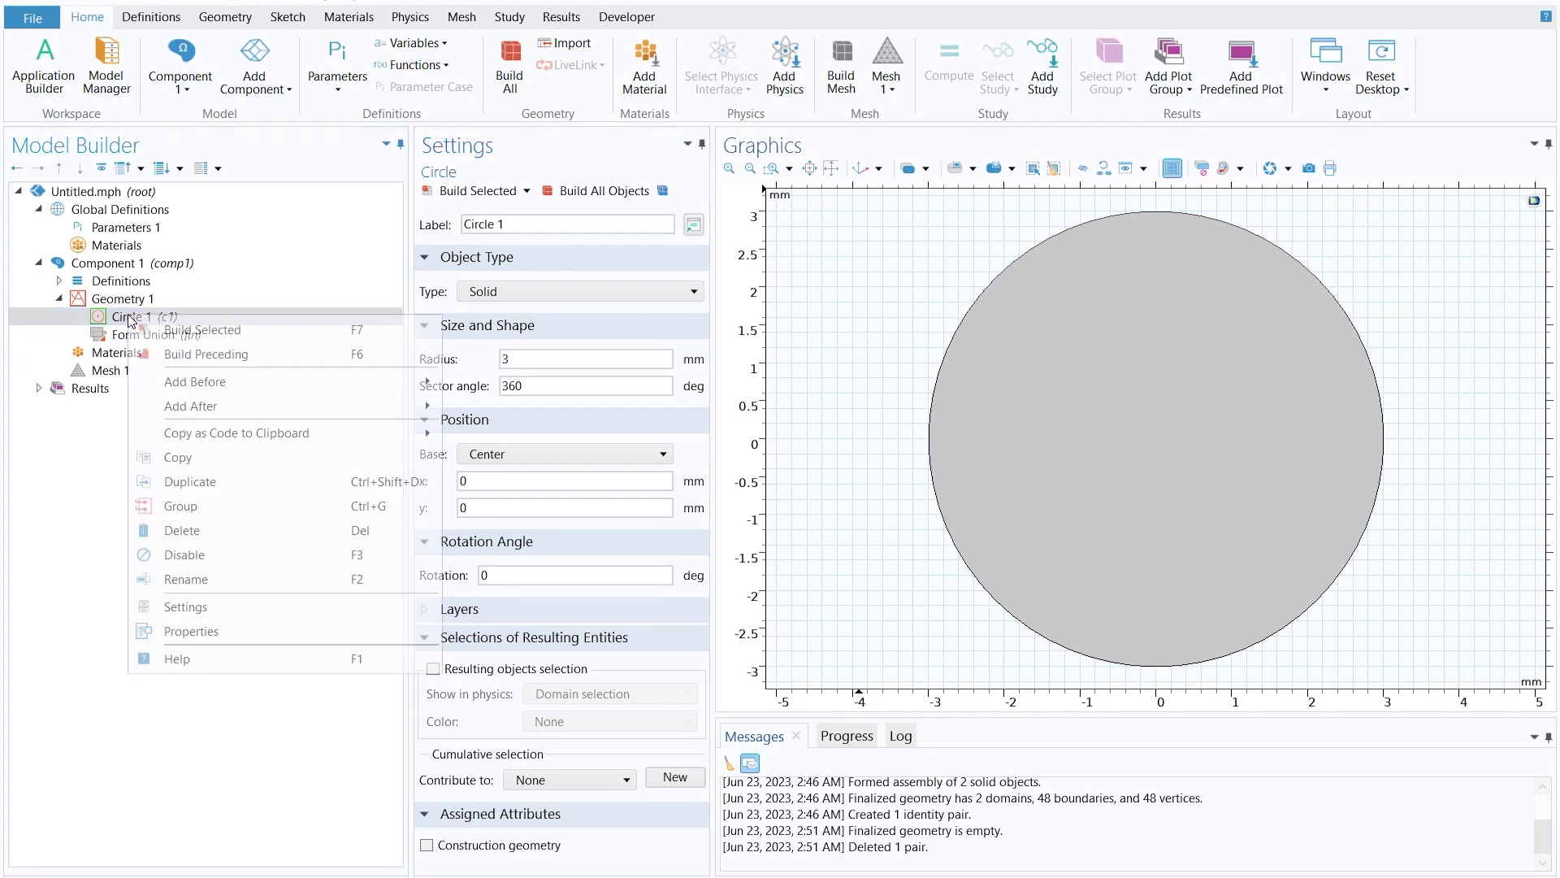
click(201, 481)
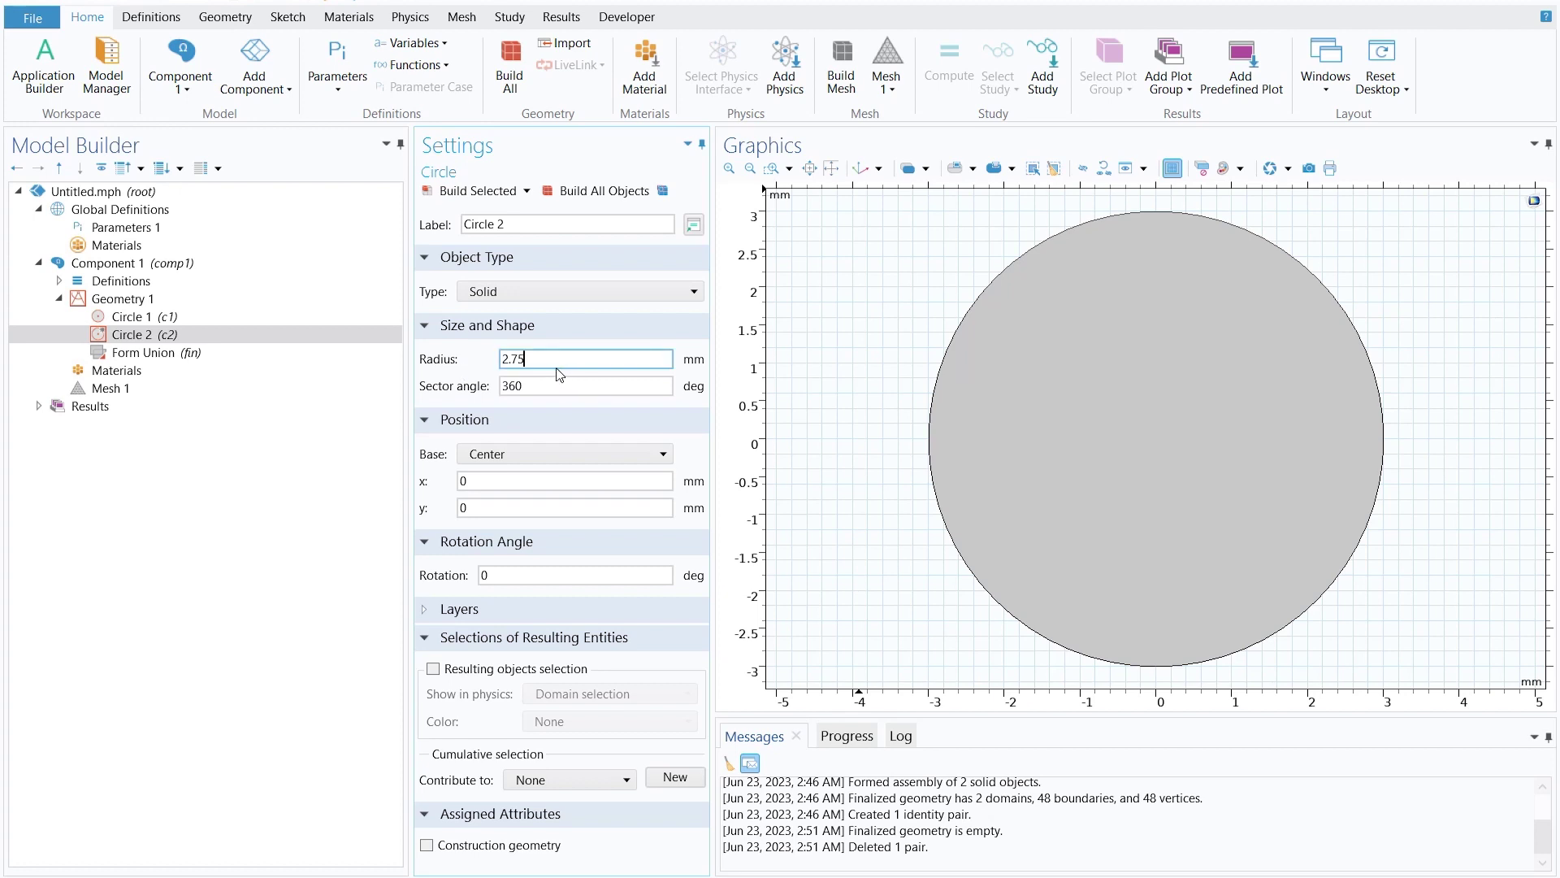
click(472, 193)
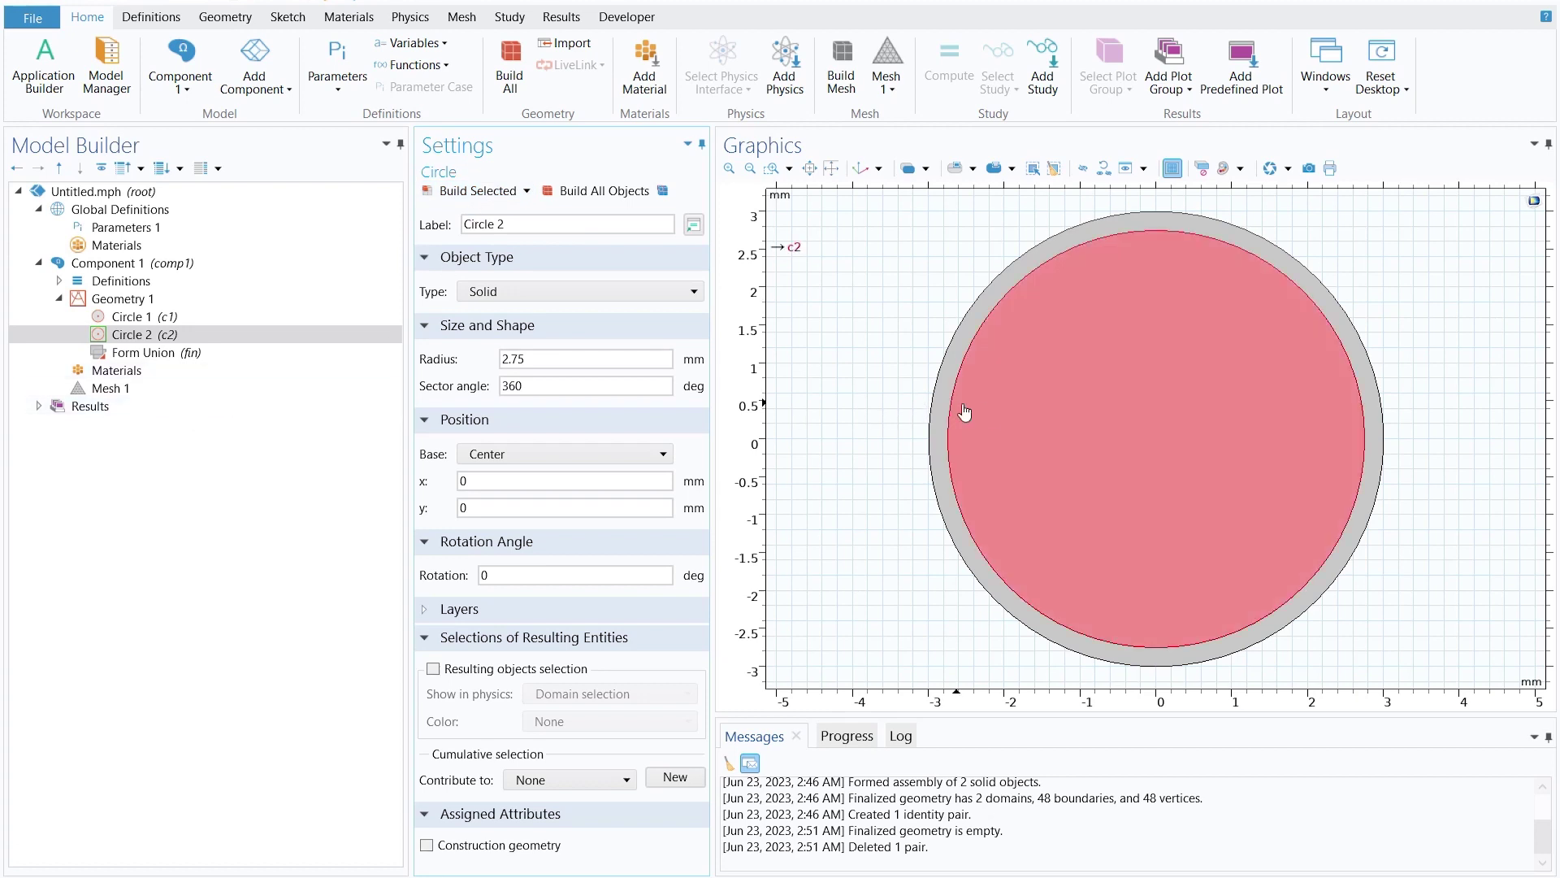
Subtract the inner circle c2 from the outer circle c1 with a Difference that keeps the objects to subtract, and build it.
click(124, 303)
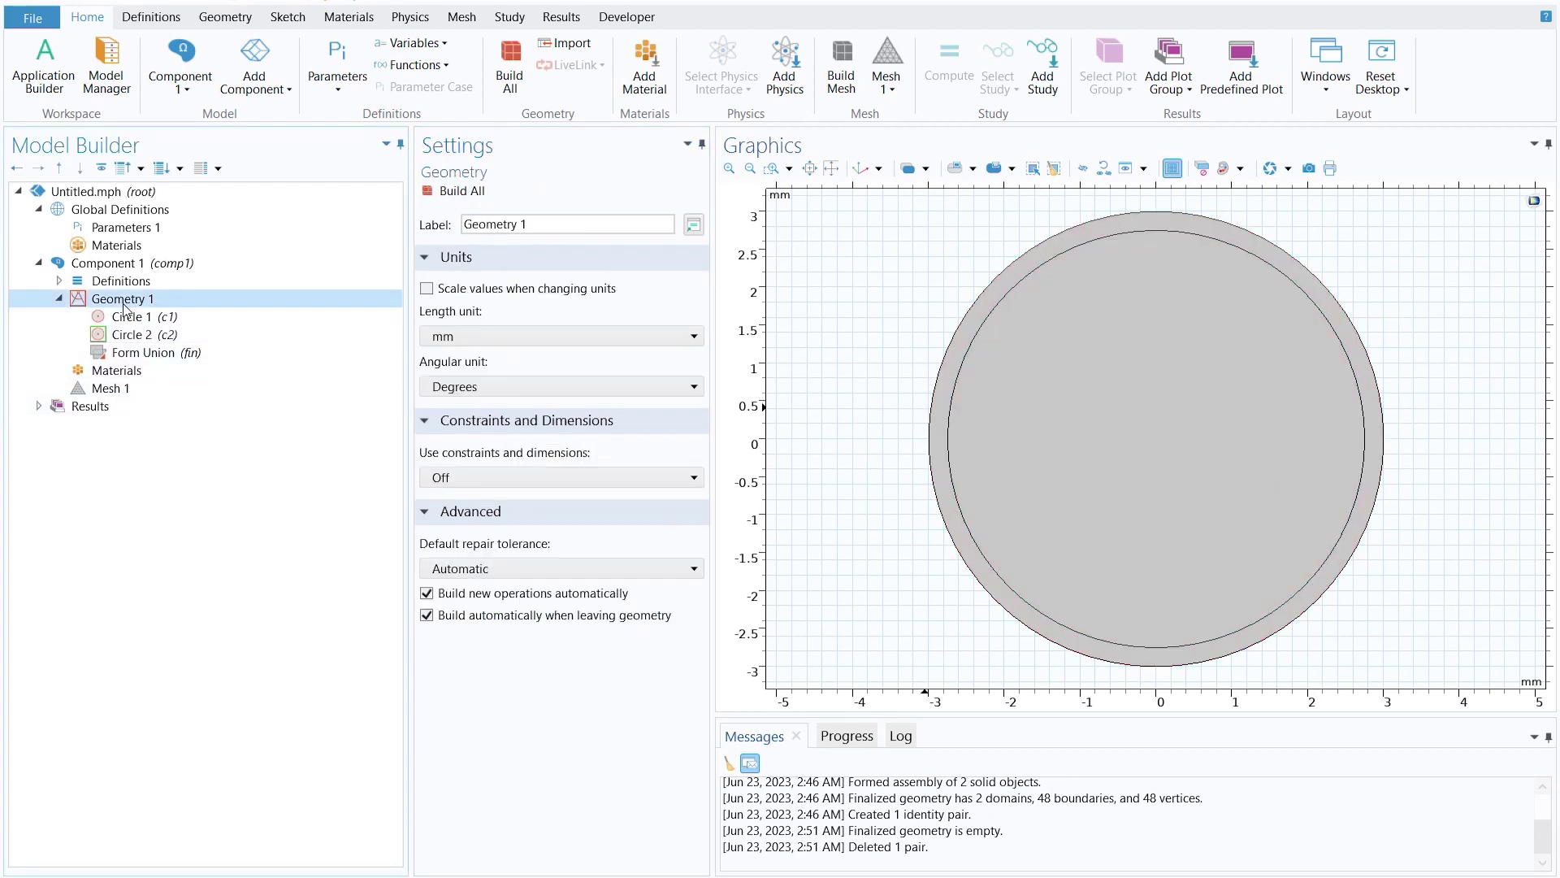
right_click(123, 305)
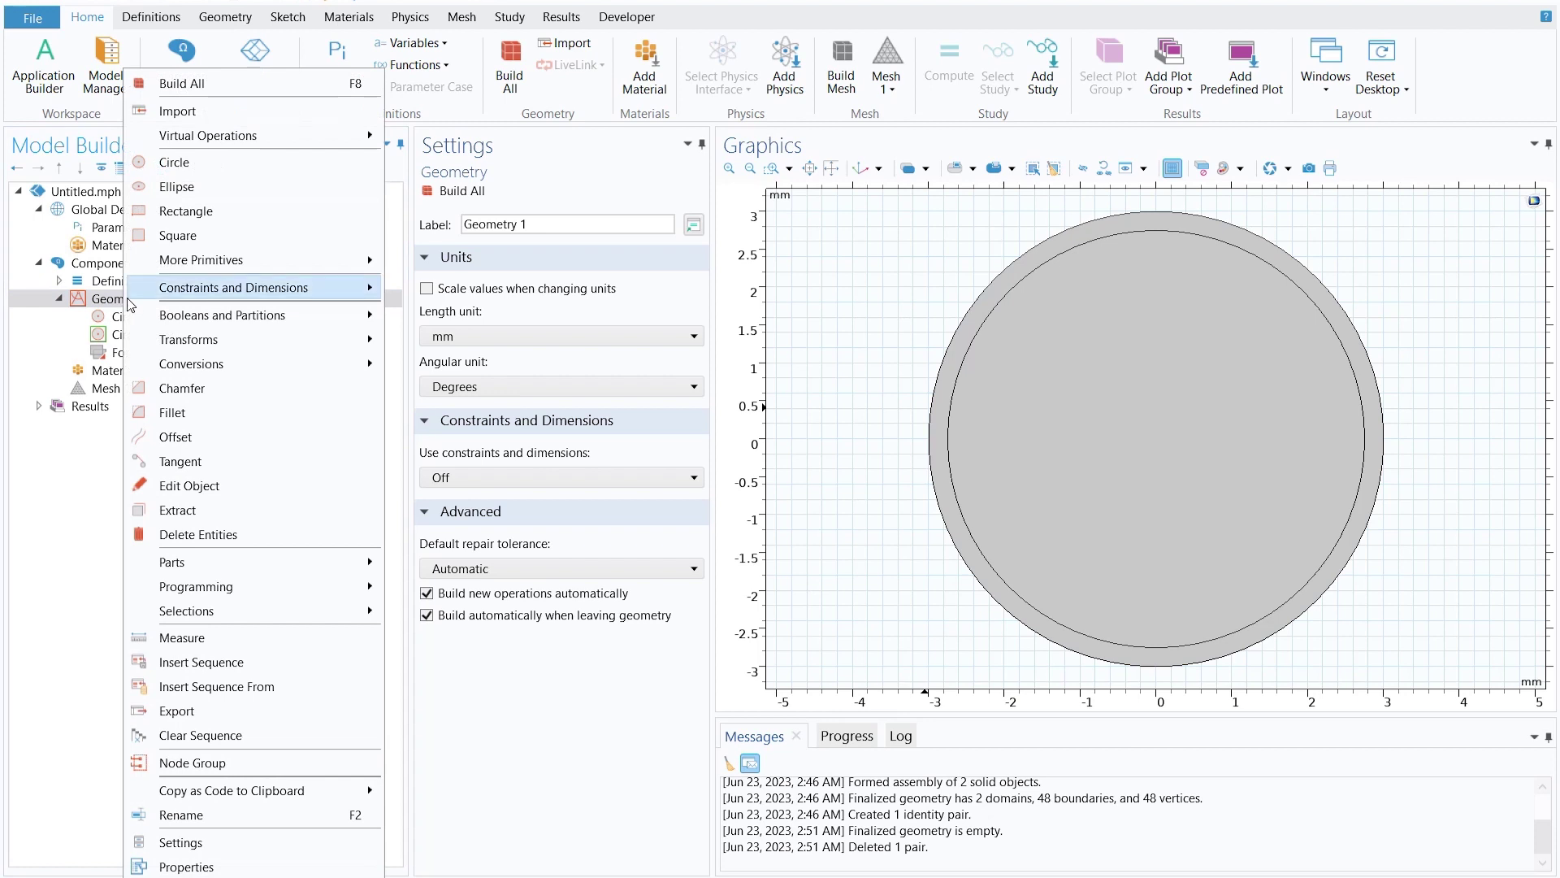
mouse_move(254, 317)
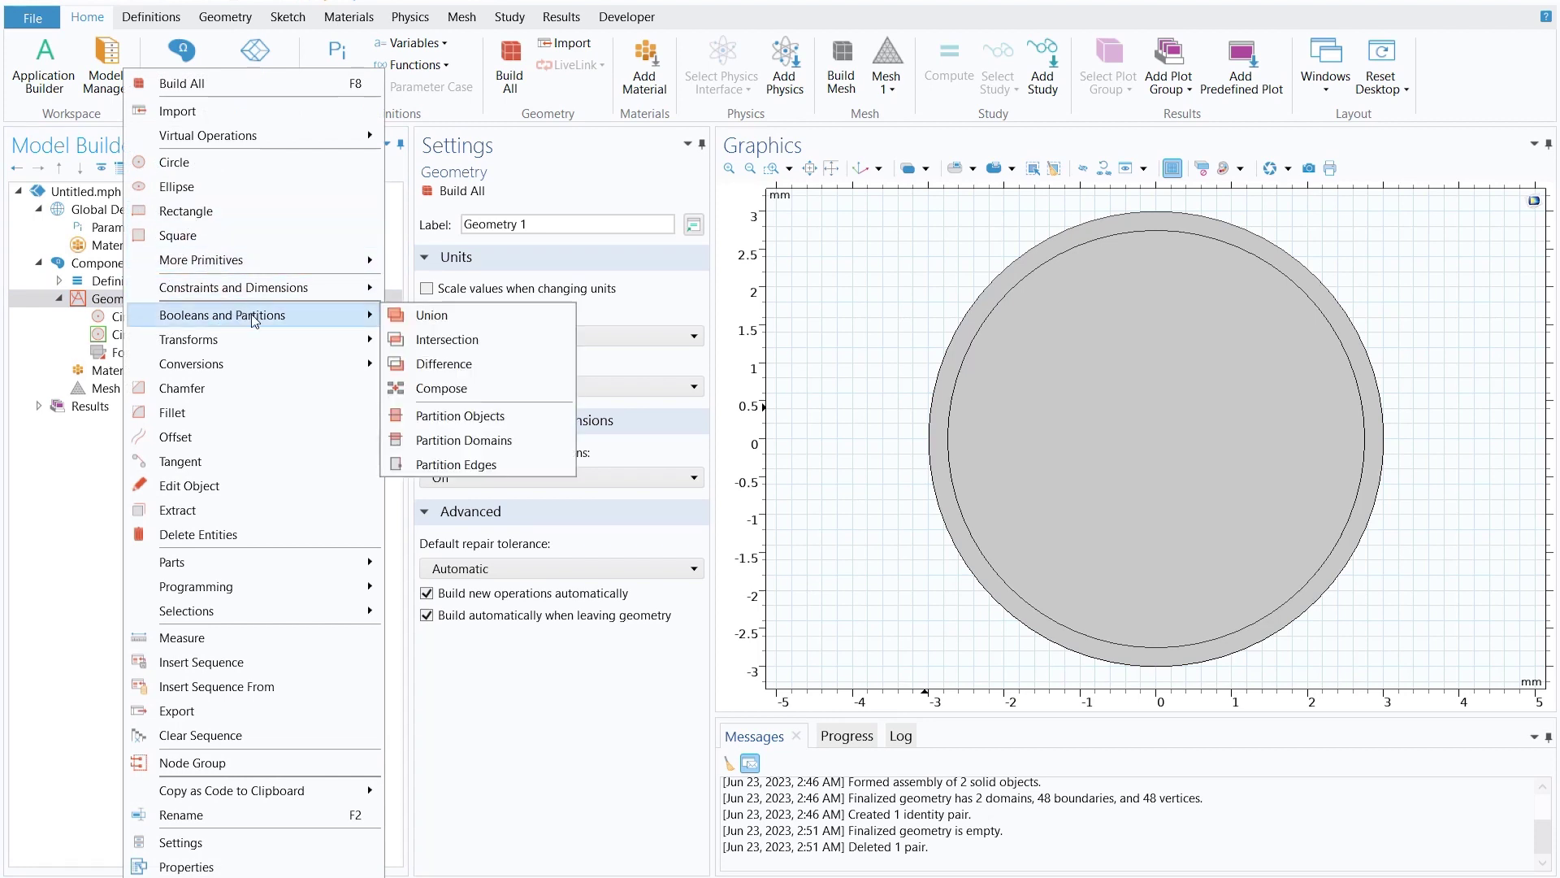
click(441, 370)
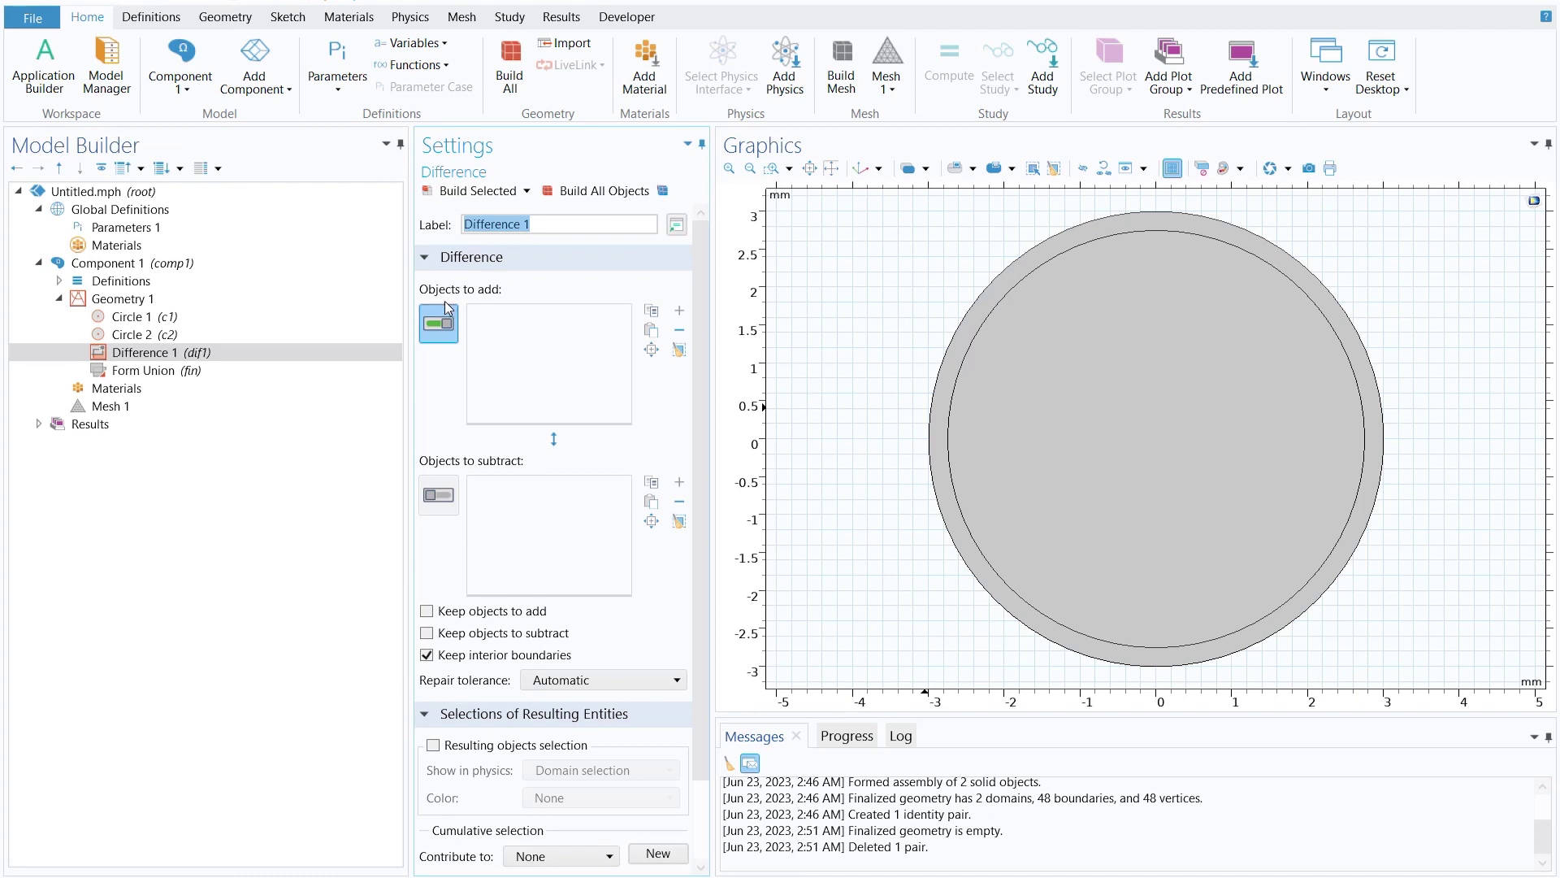
click(940, 443)
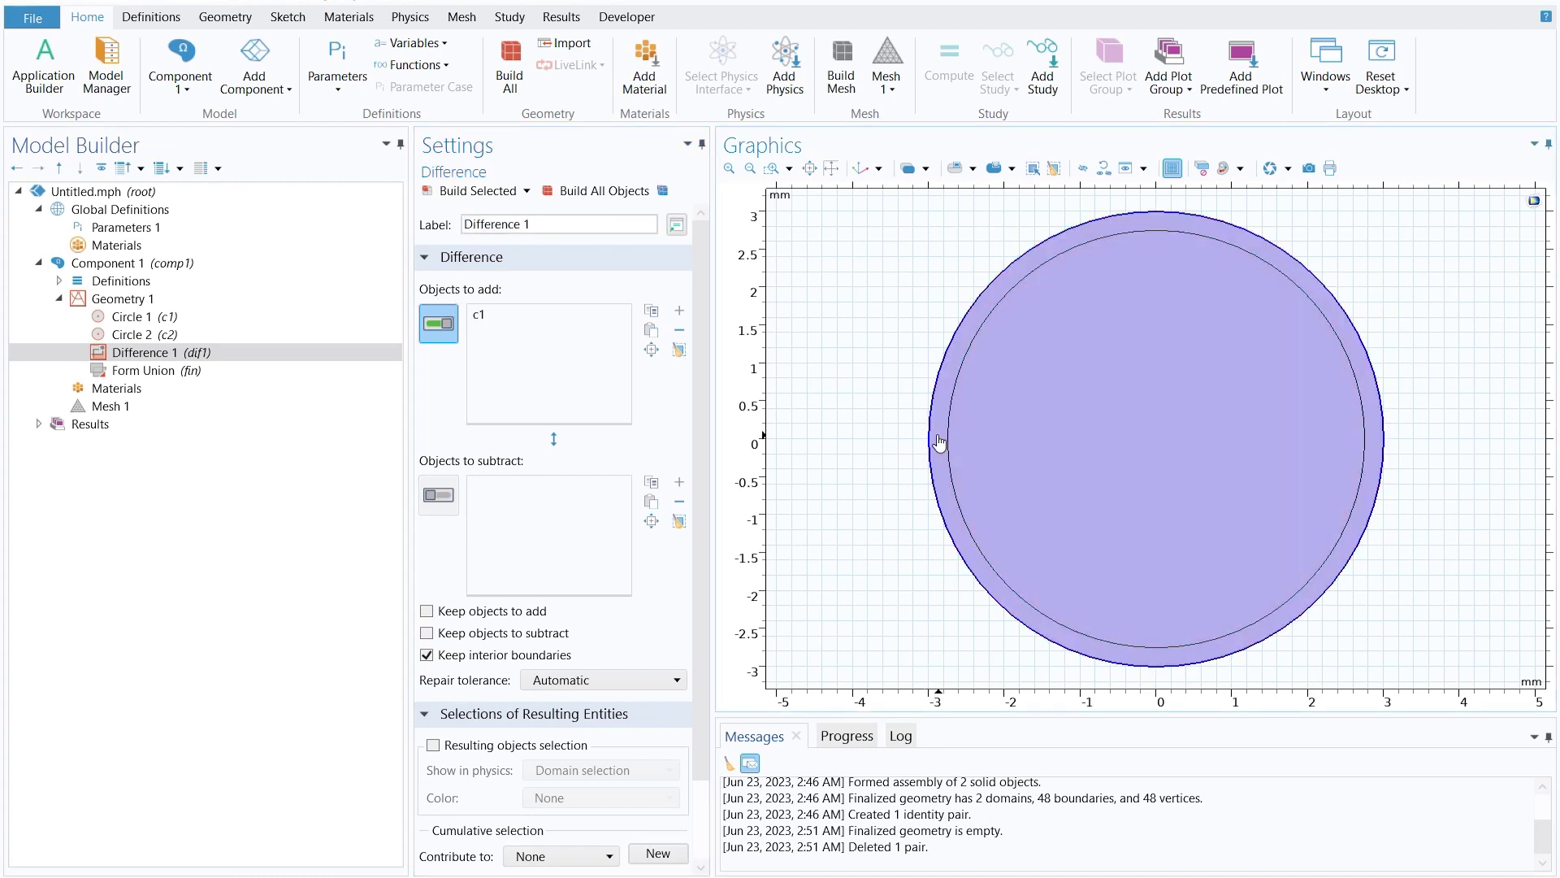
click(440, 486)
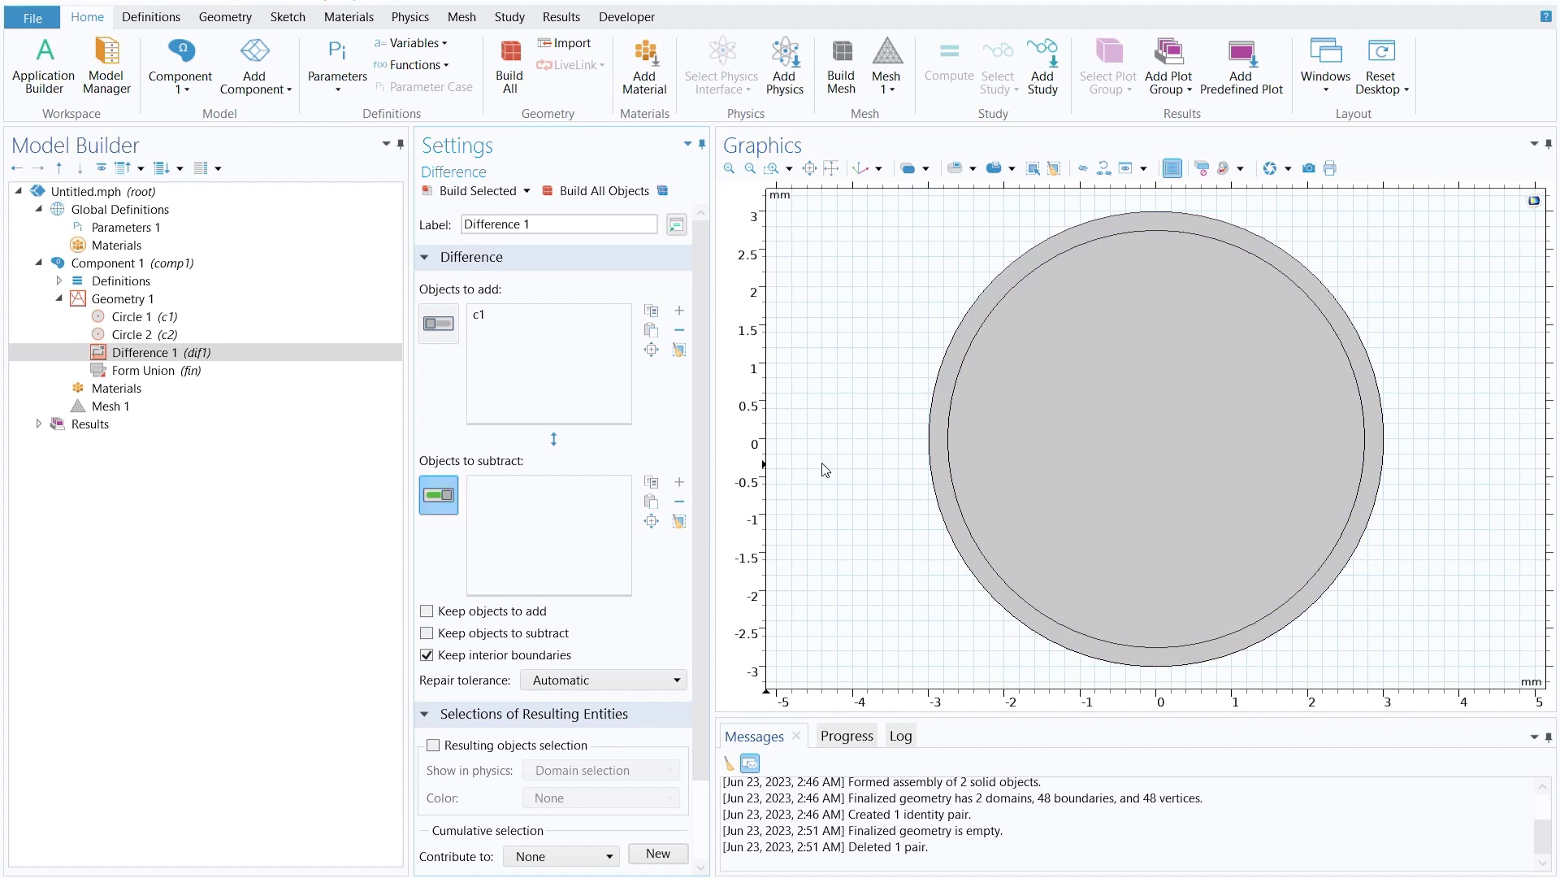
click(1008, 465)
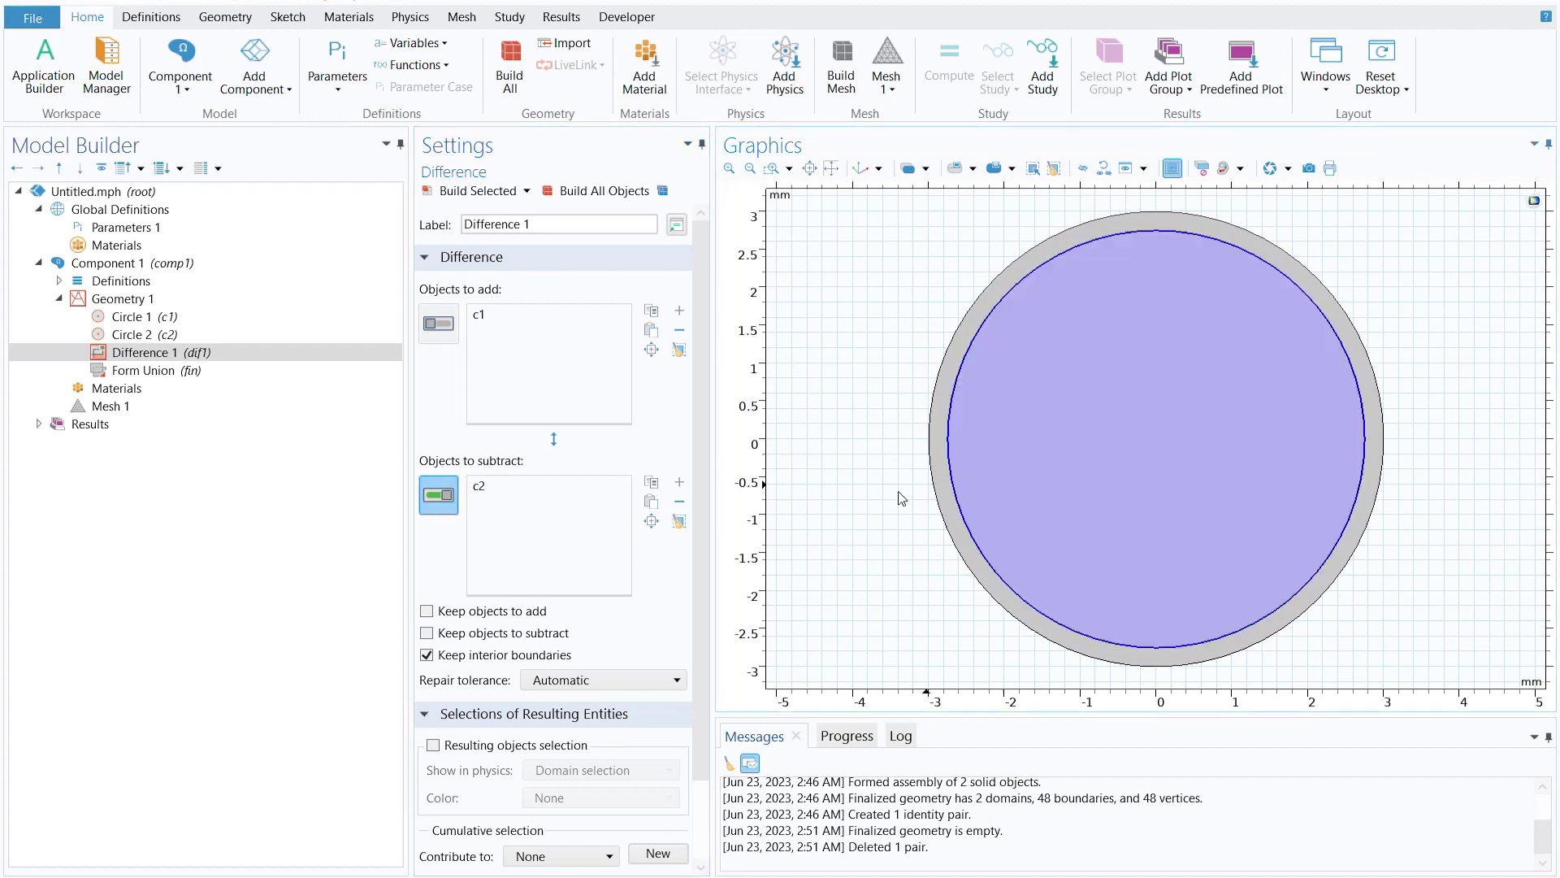
click(427, 634)
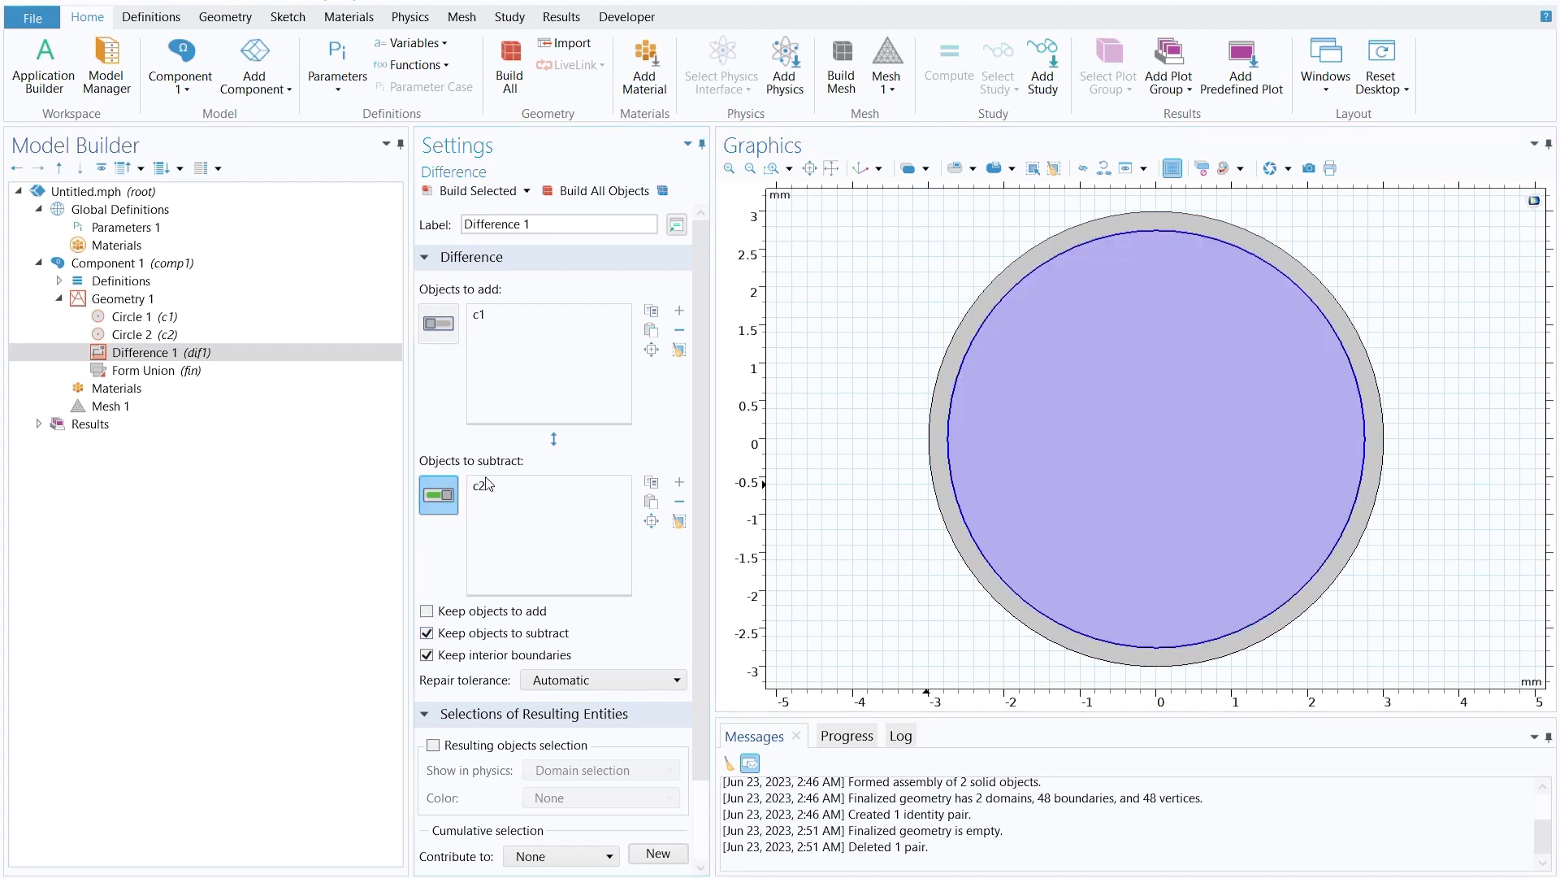
click(459, 196)
Add and build a rectangle 0.2 mm wide and 5.25 mm high, with its corner at x 0 and y -2.65 mm.
click(122, 299)
click(165, 355)
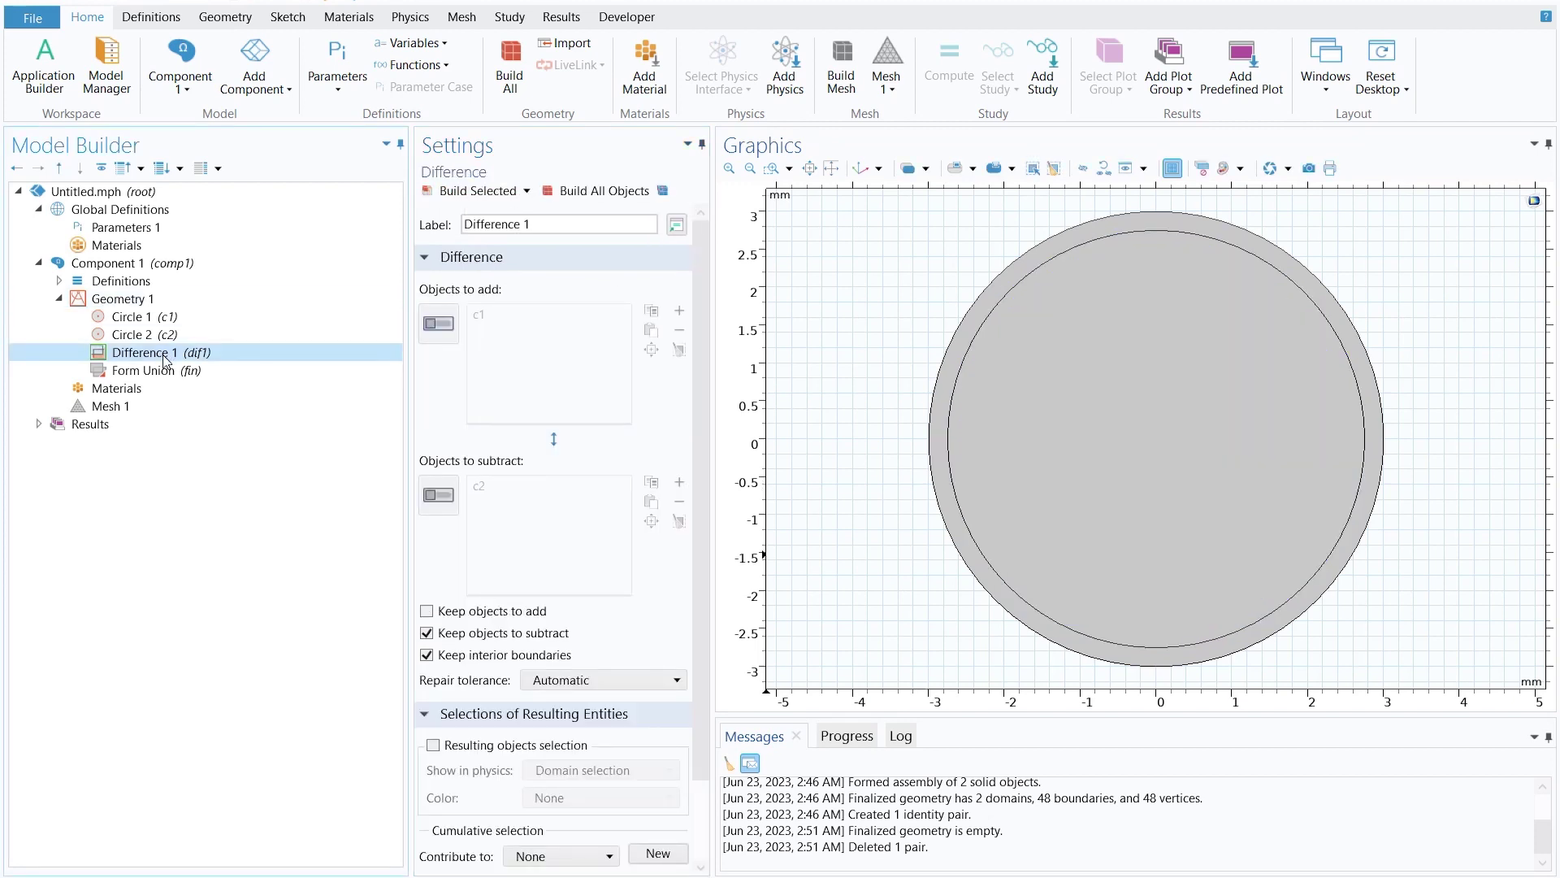
click(138, 307)
right_click(137, 308)
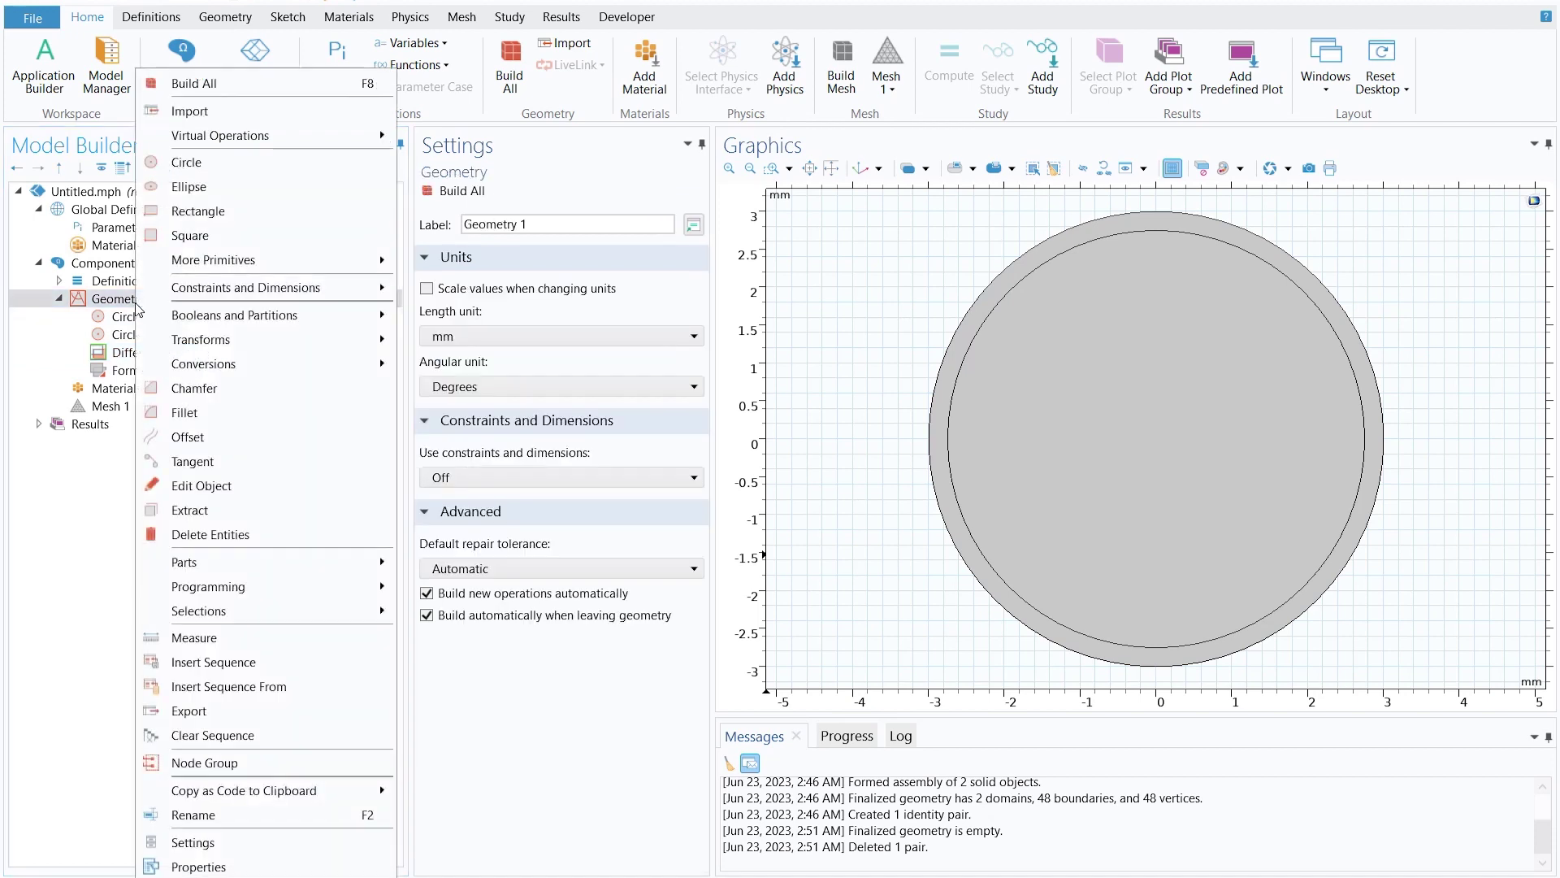
click(207, 218)
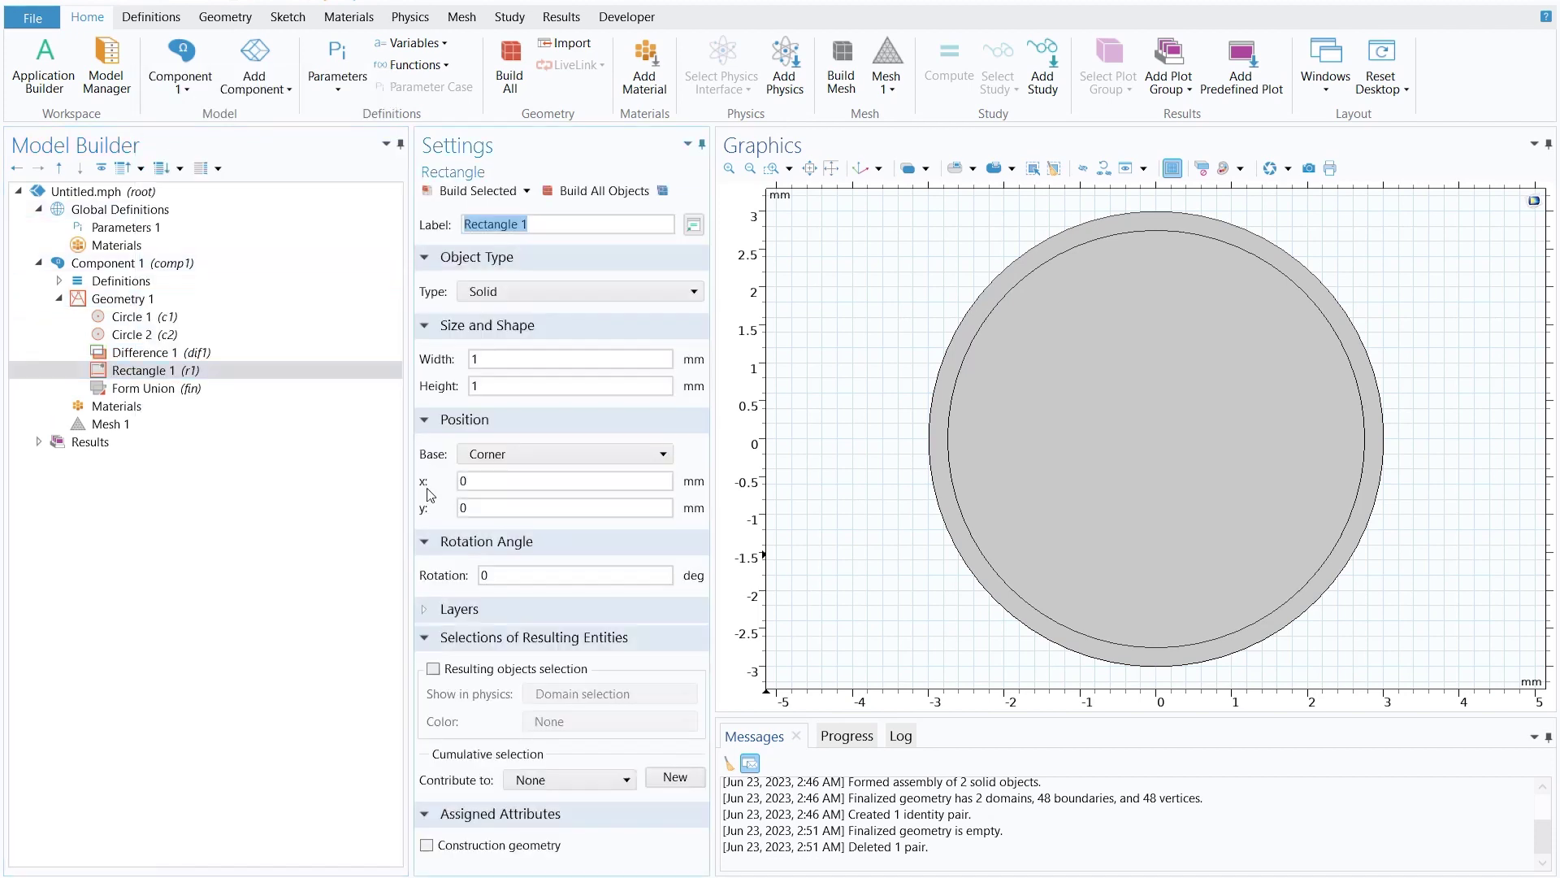
double_click(490, 359)
text(0.2)
key(Tab)
text(5.25)
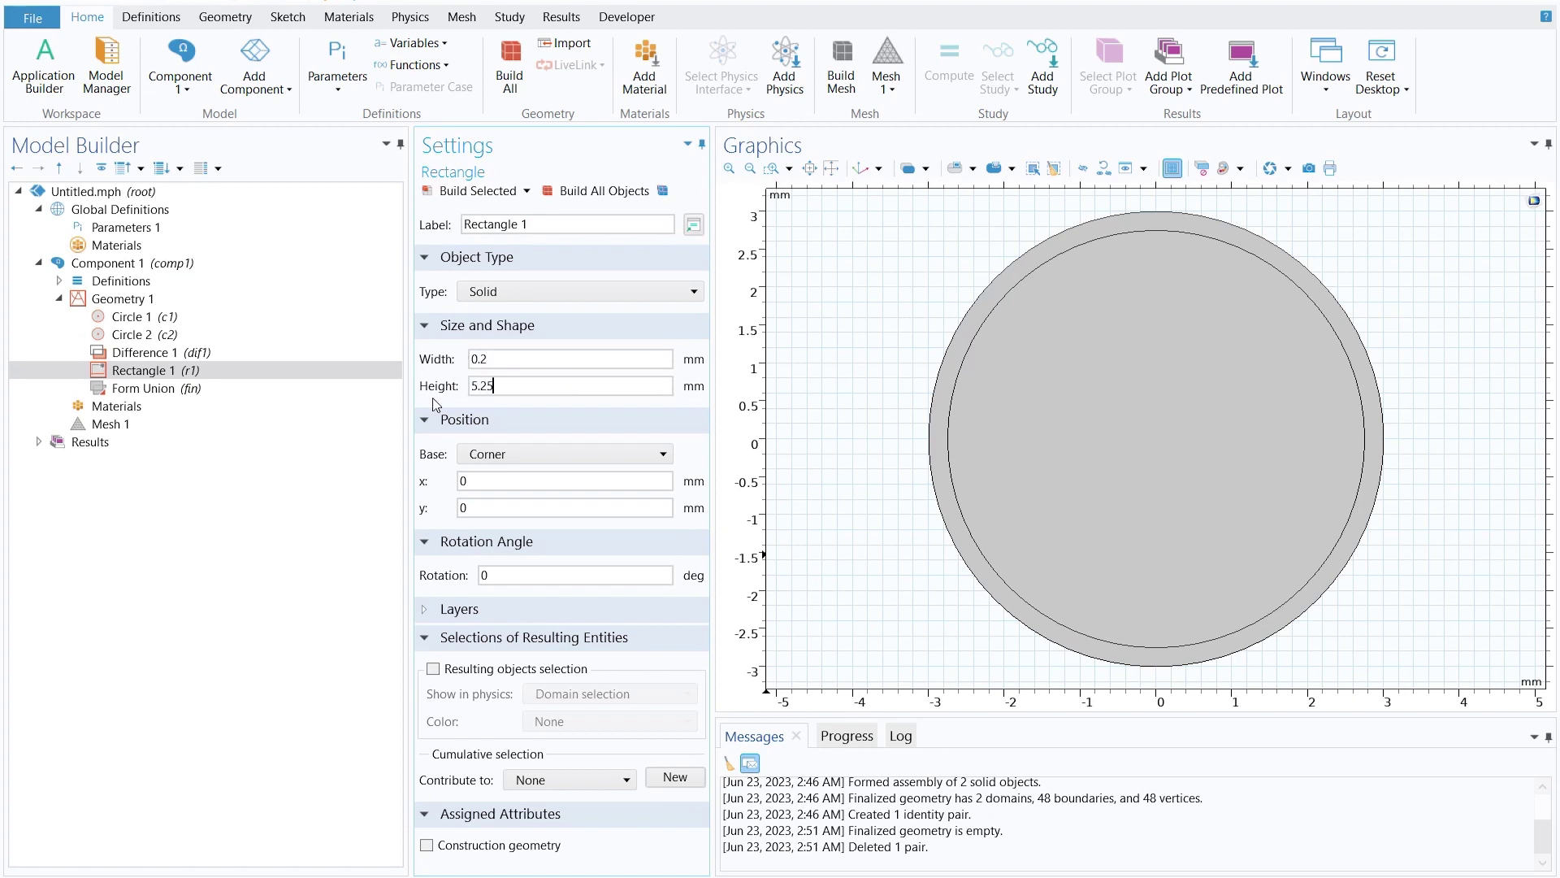
double_click(488, 508)
click(480, 198)
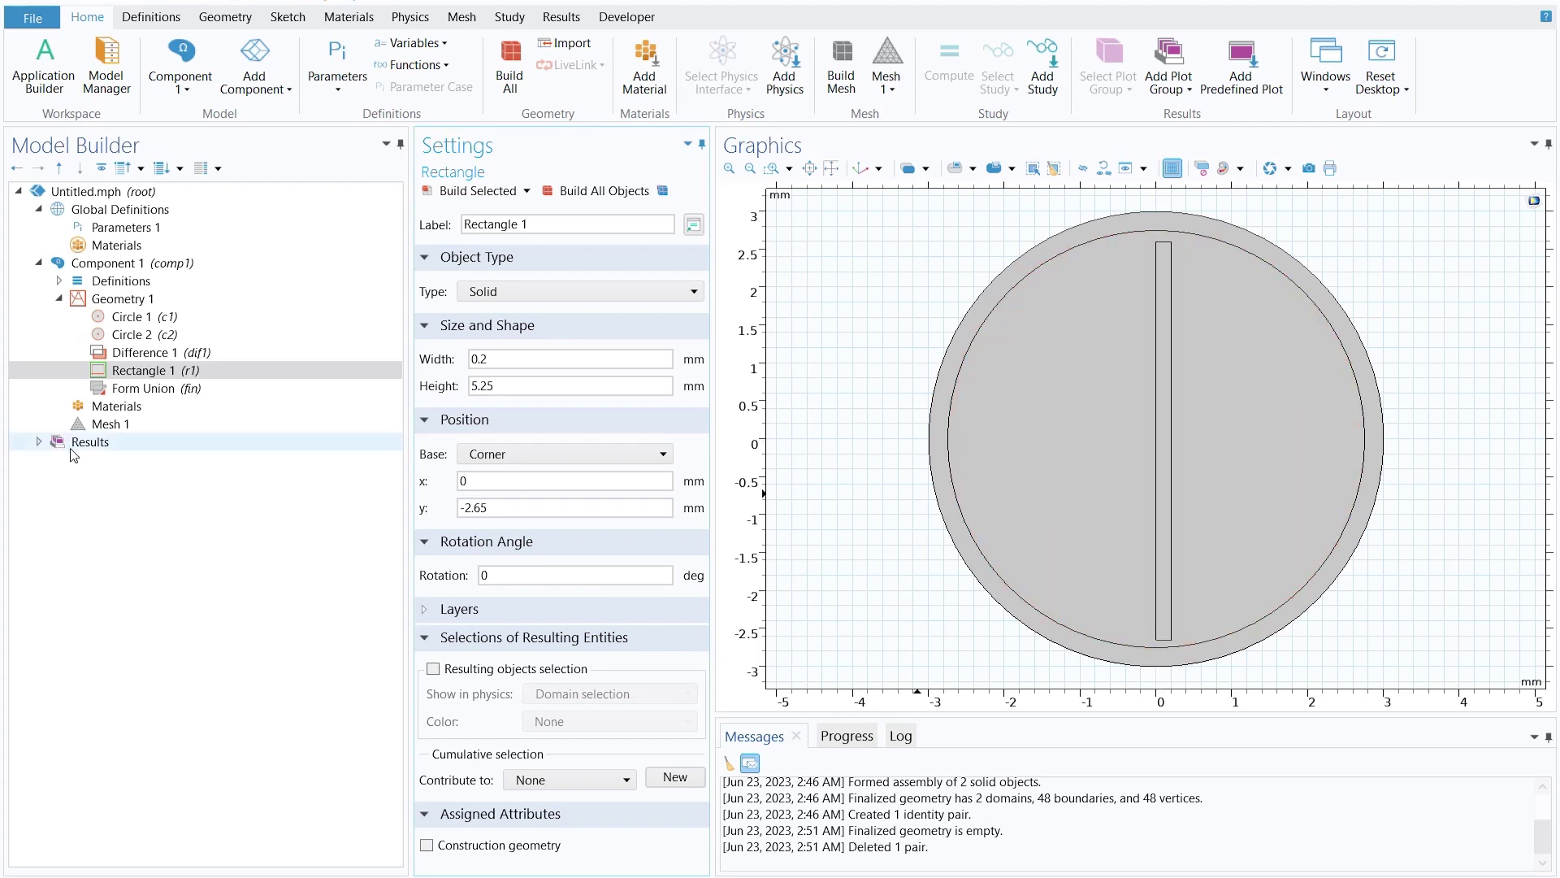
Duplicate the vertical rectangle and set the copy's width to 5.25 mm and height to 0.2 mm.
right_click(151, 373)
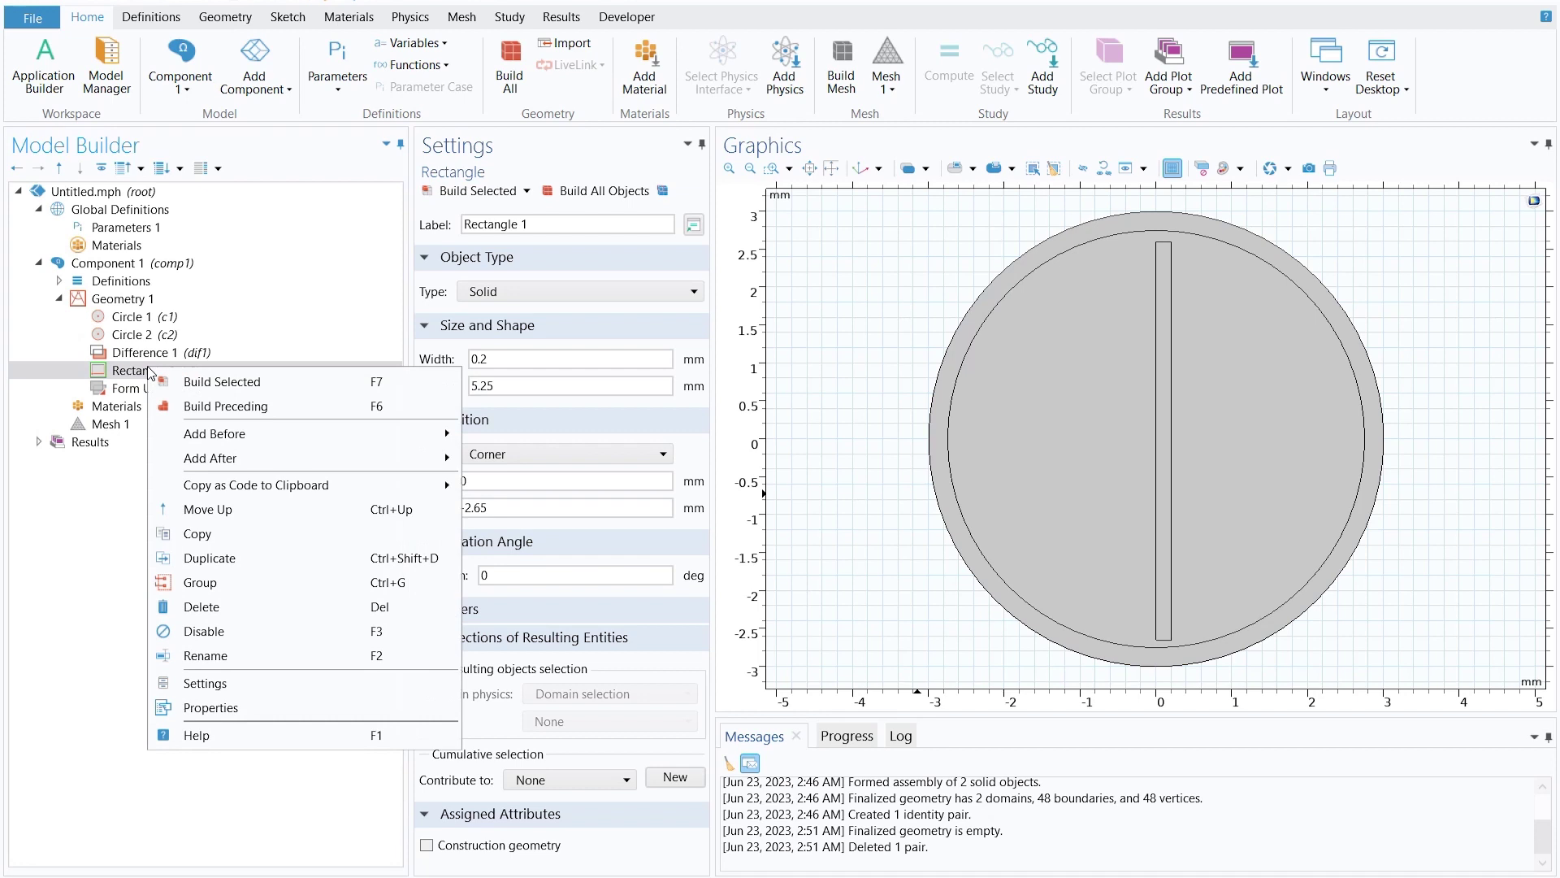
click(217, 561)
double_click(487, 358)
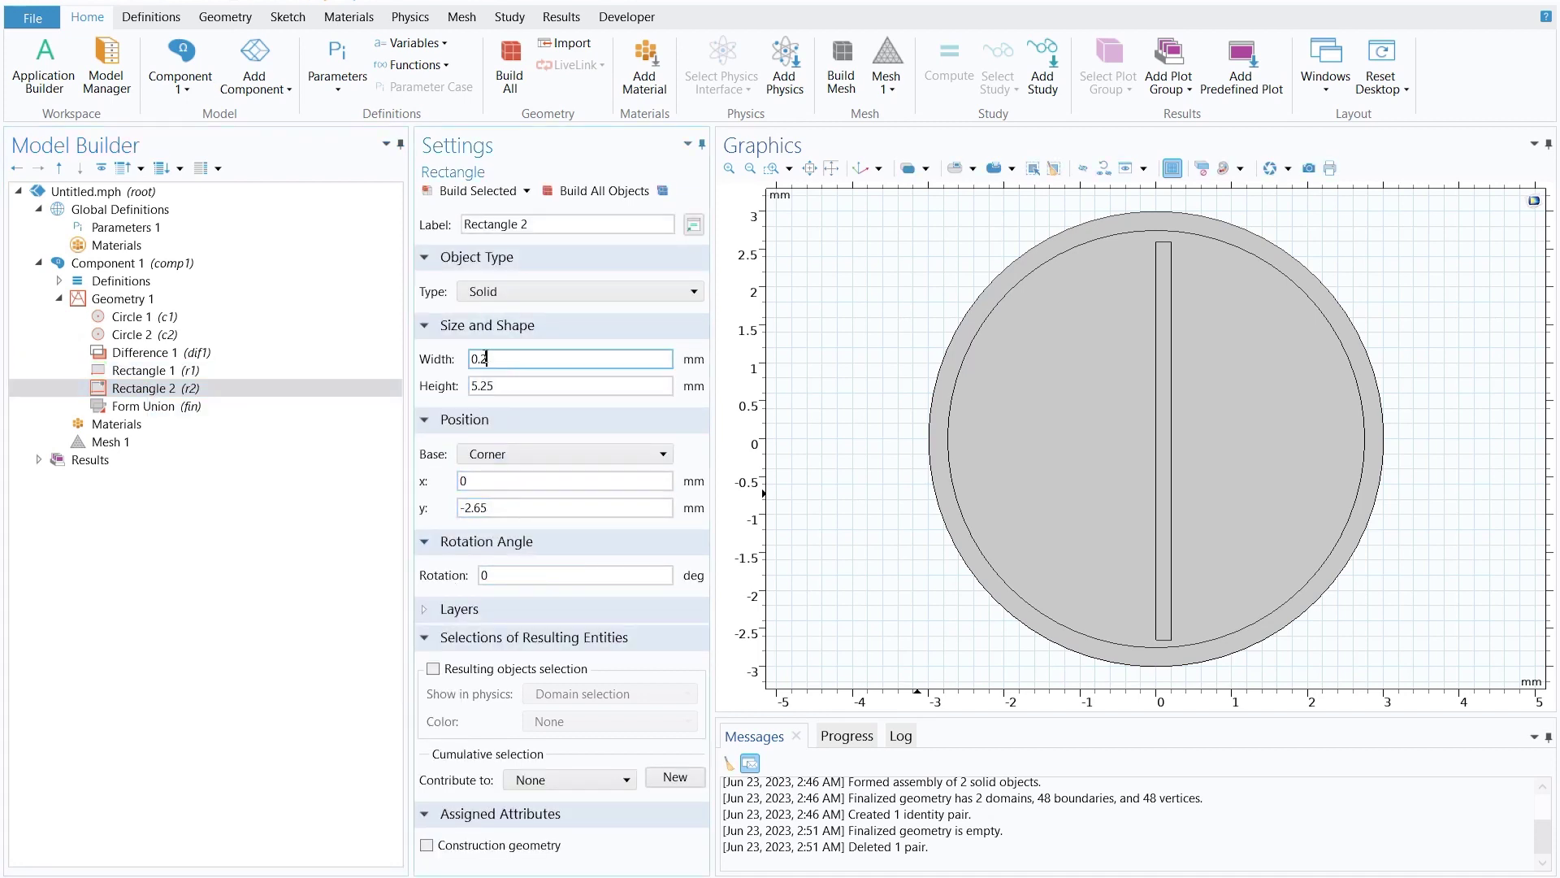
key(BackSpace)
text(5.25)
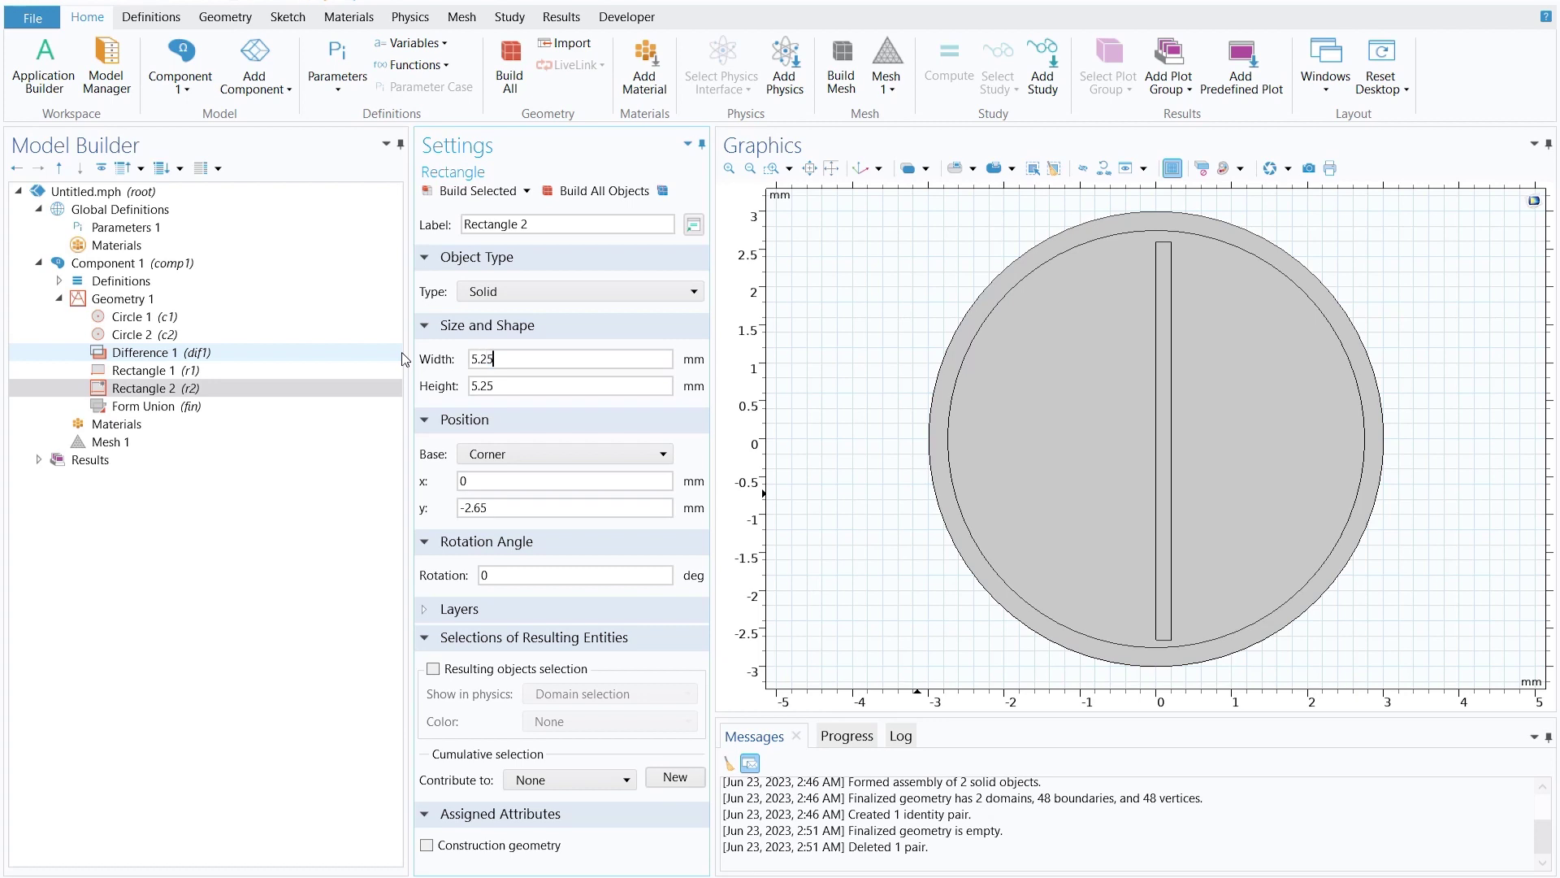
key(Tab)
text(0.2)
Position the horizontal rectangle's corner at x -2.65 mm and y 0, and build it.
drag(539, 507, 423, 517)
key(ctrl+c)
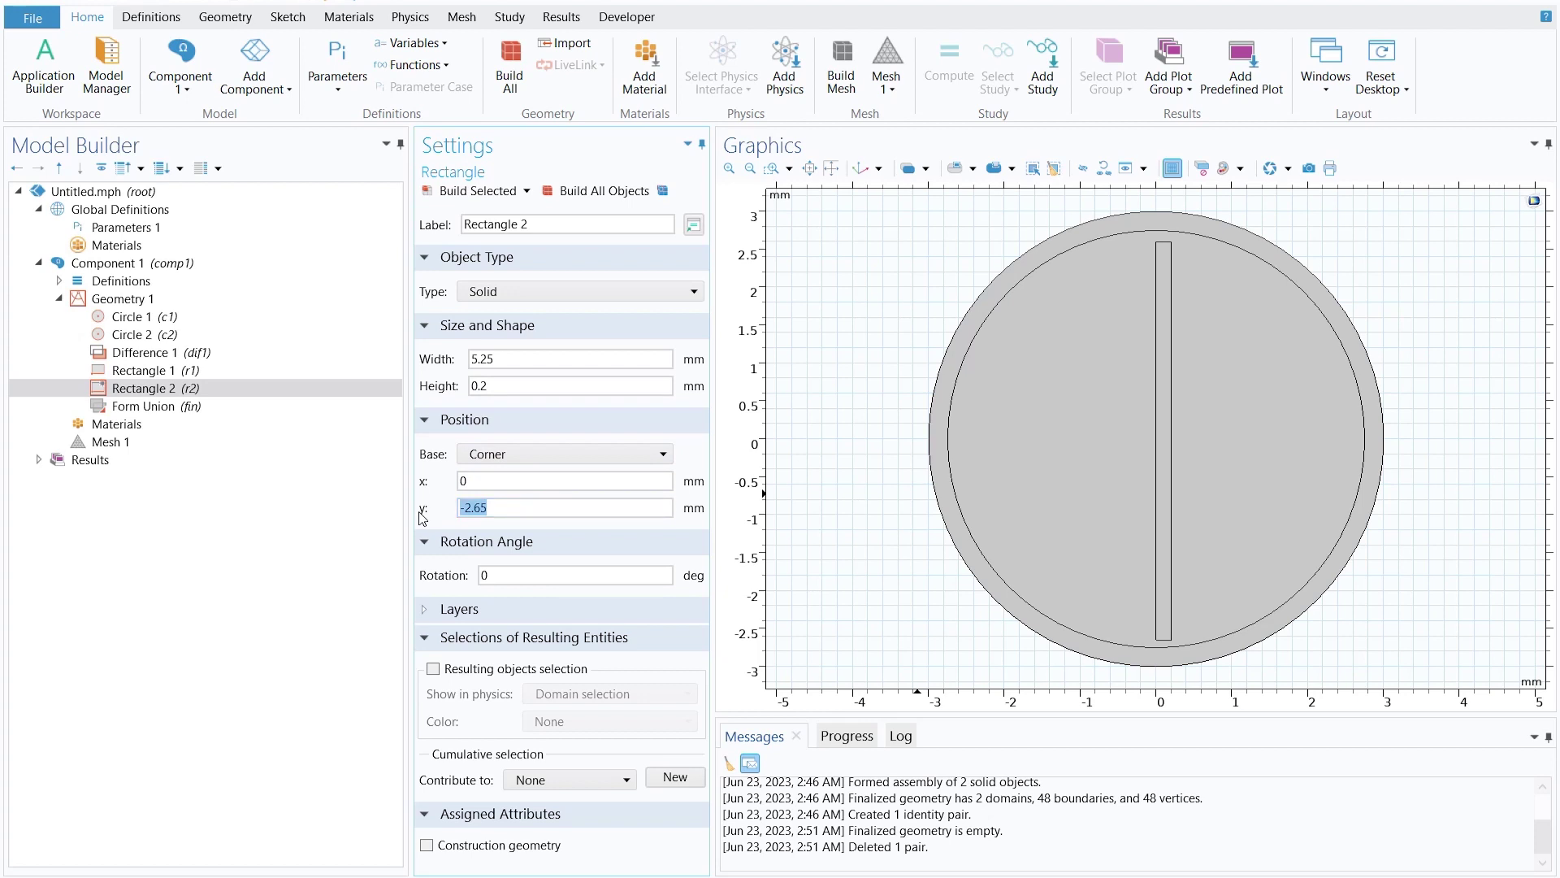
key(BackSpace)
double_click(496, 485)
key(ctrl+v)
click(481, 192)
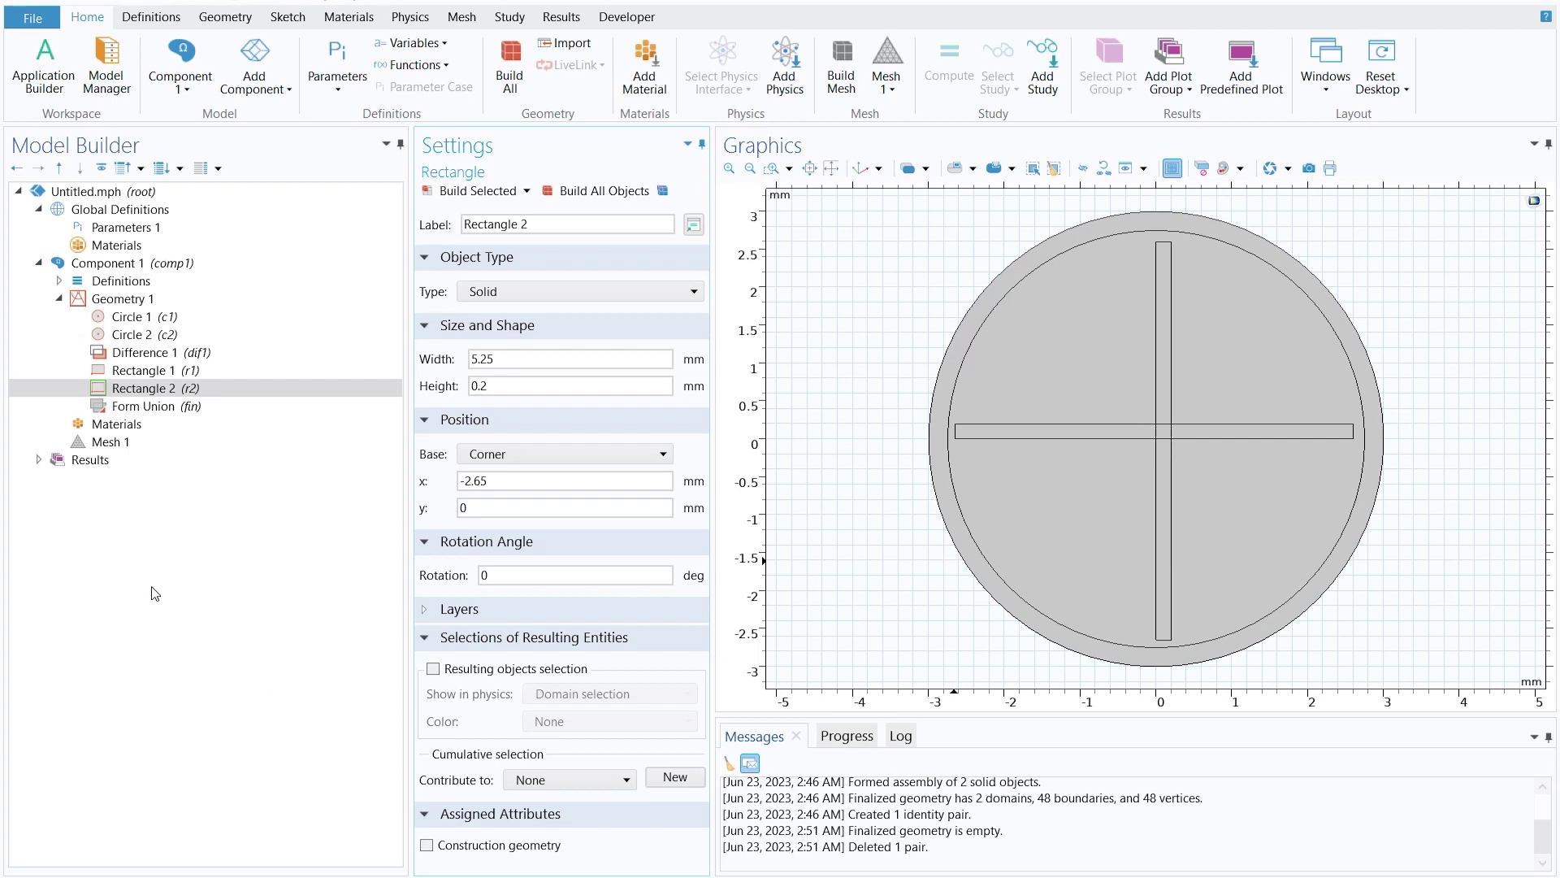
Add a third rectangle to the geometry, 1 mm wide and 0.5 mm high.
click(127, 302)
right_click(127, 302)
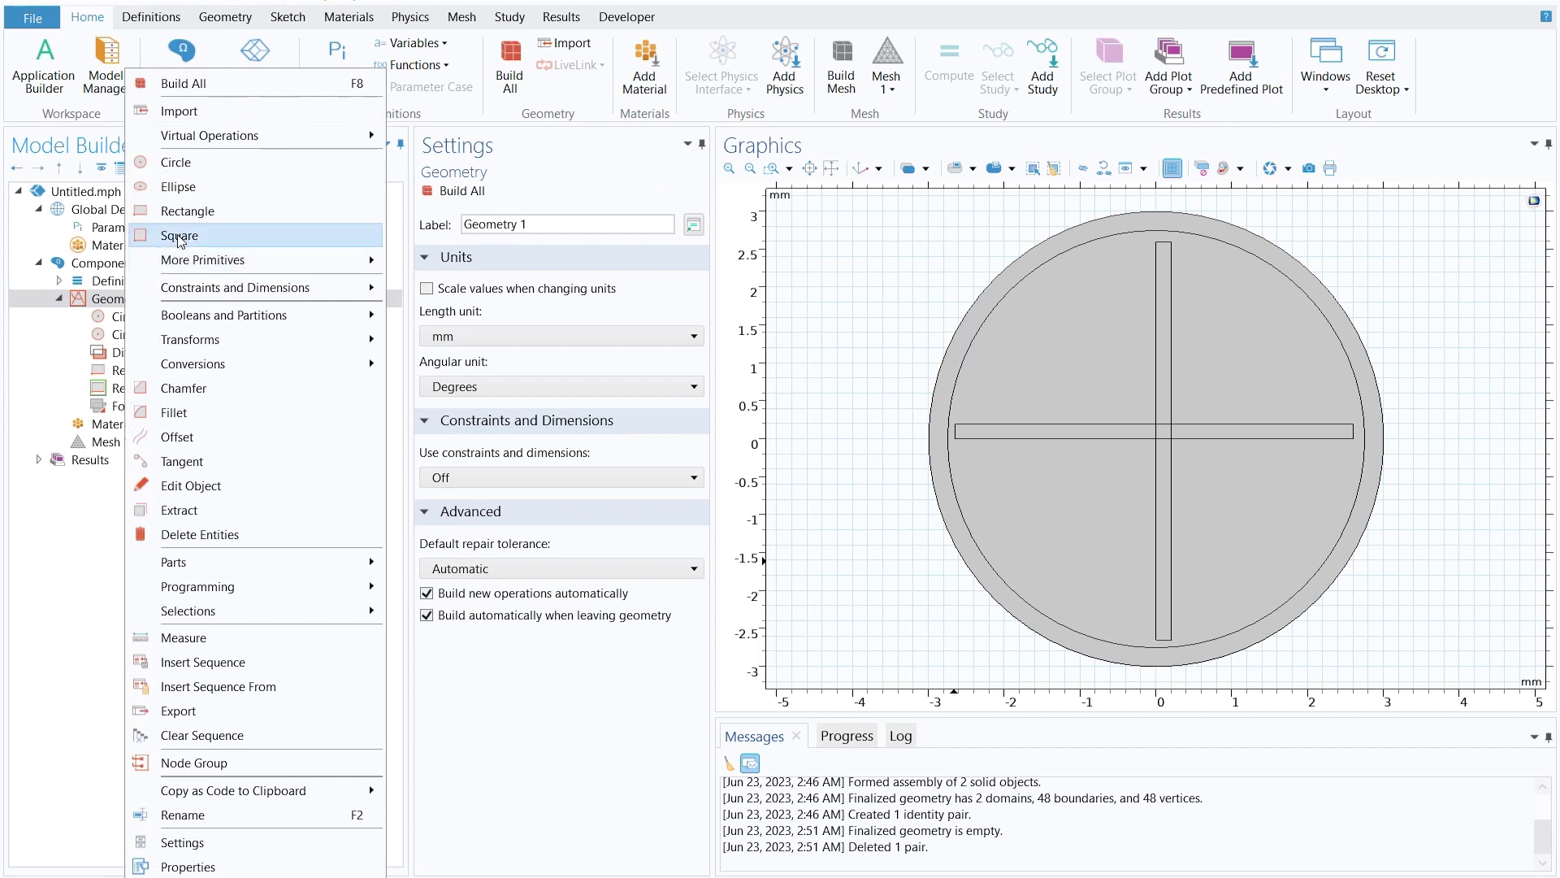
click(192, 213)
click(480, 362)
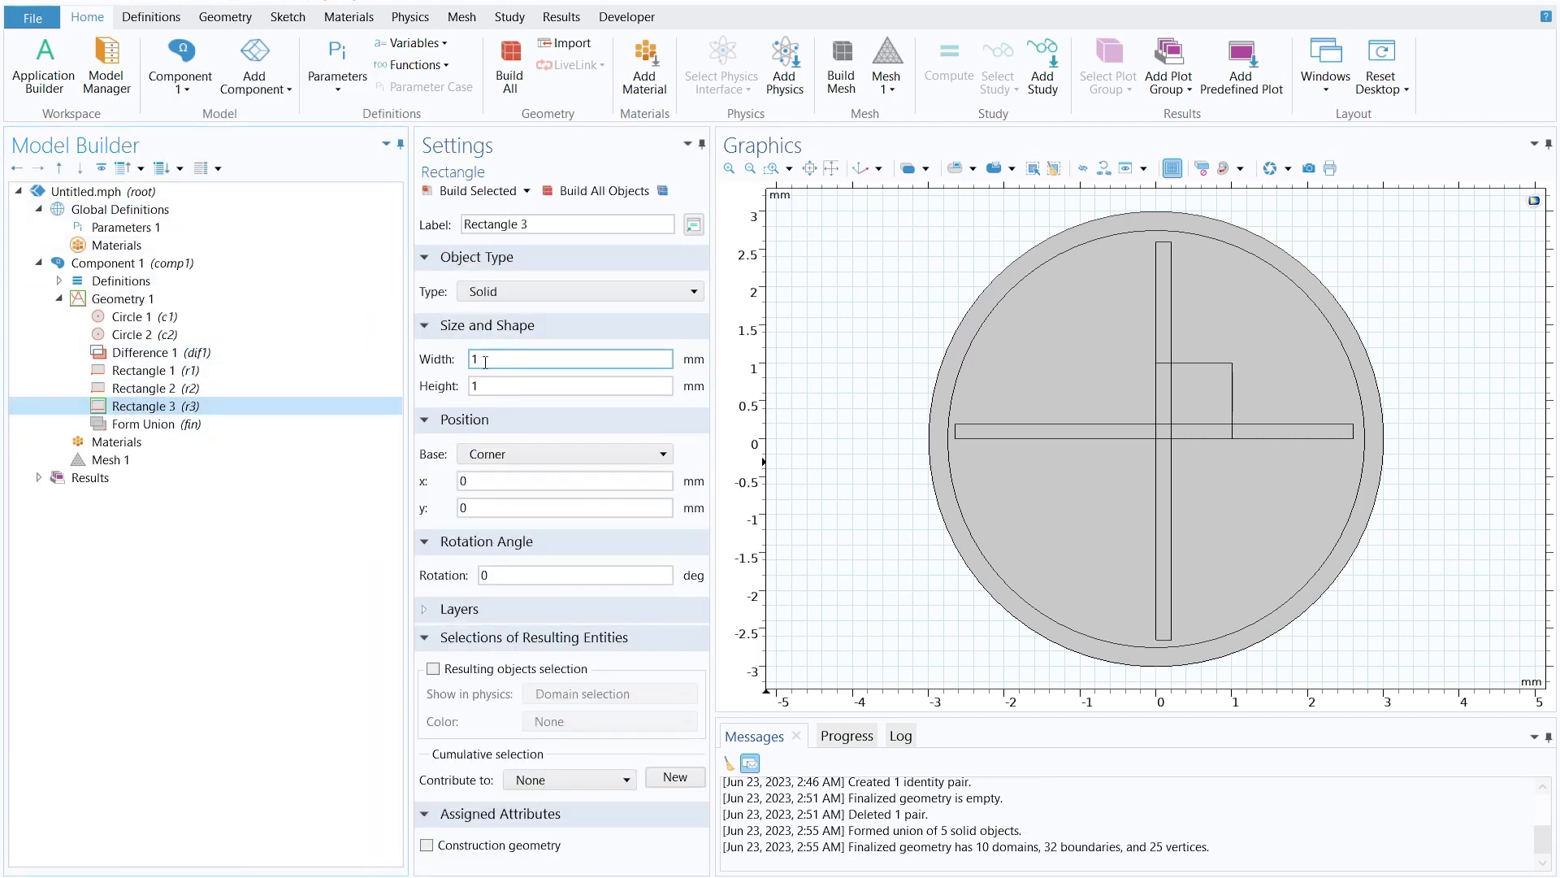
key(Tab)
text(0.5)
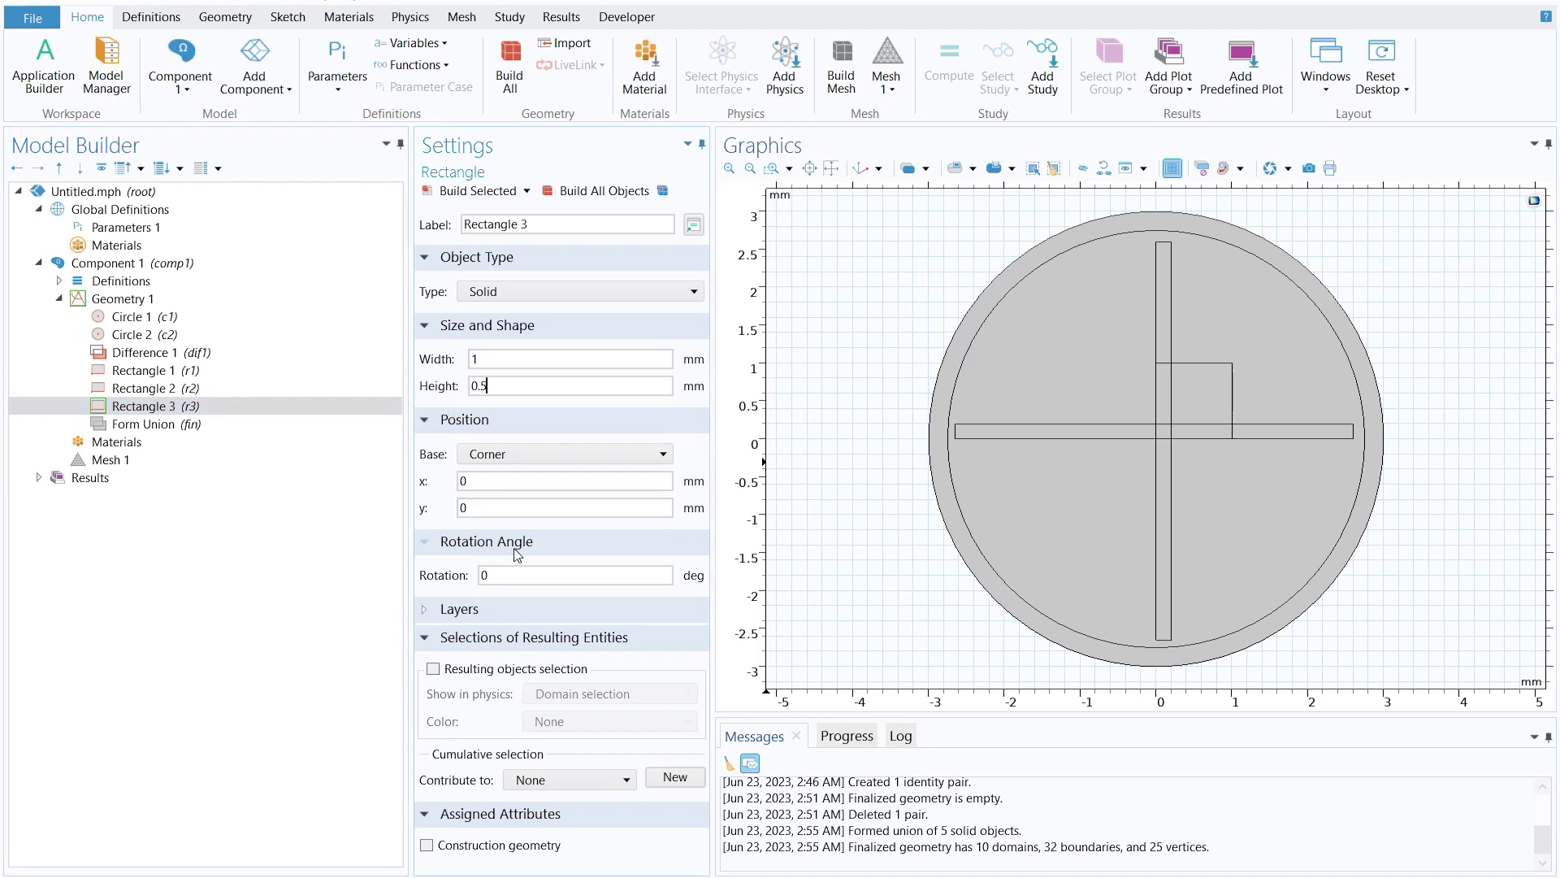
Position the small rectangle by its center at x -3.4 mm and y 0, and build it.
click(487, 479)
drag(487, 479, 417, 488)
click(452, 193)
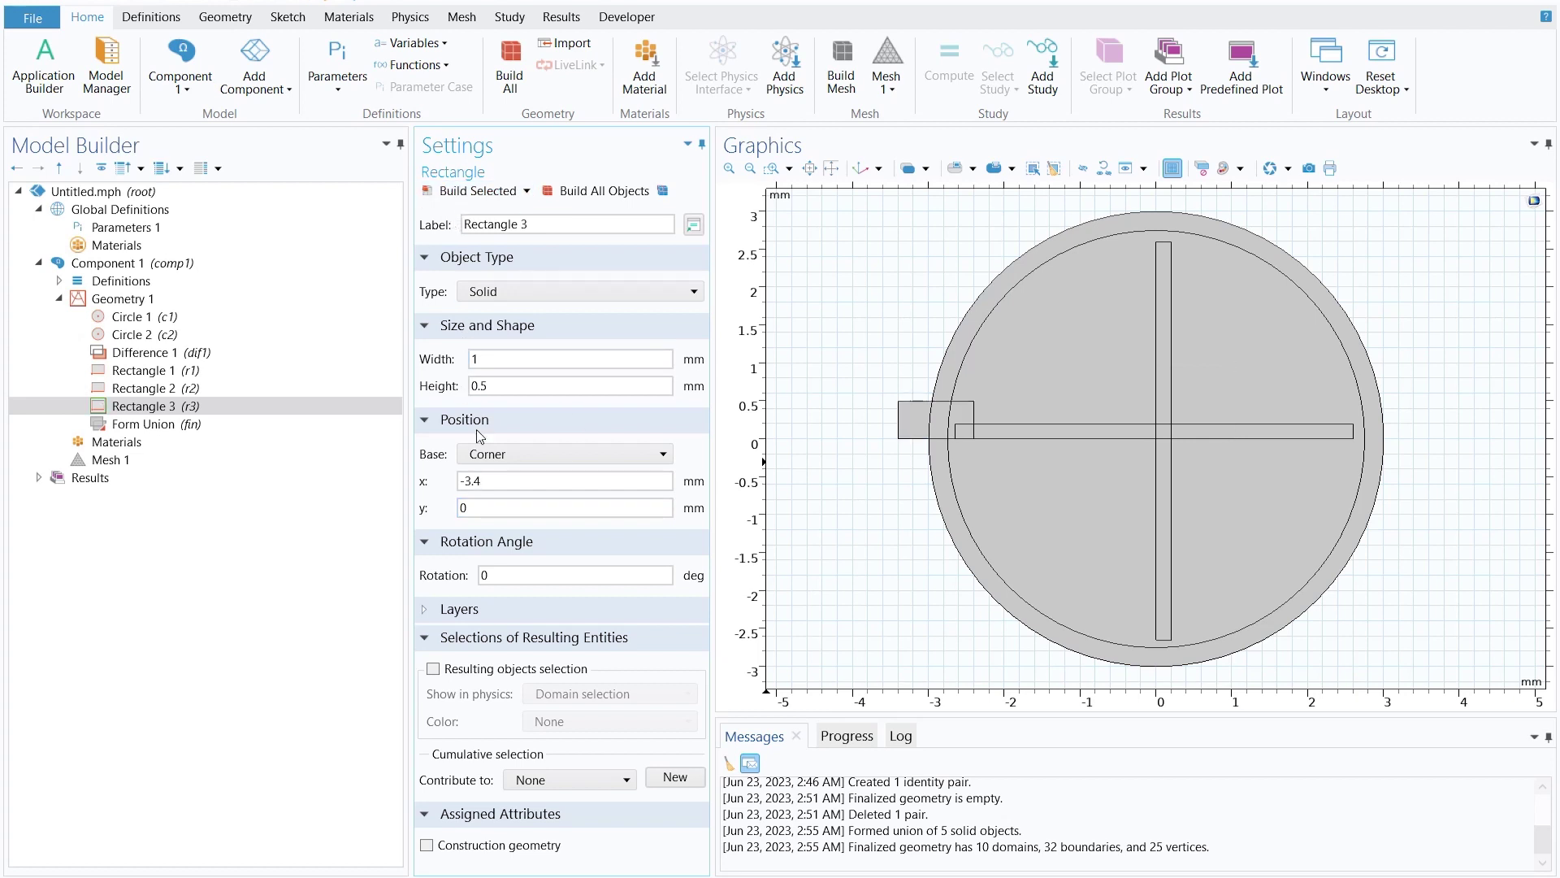
click(487, 455)
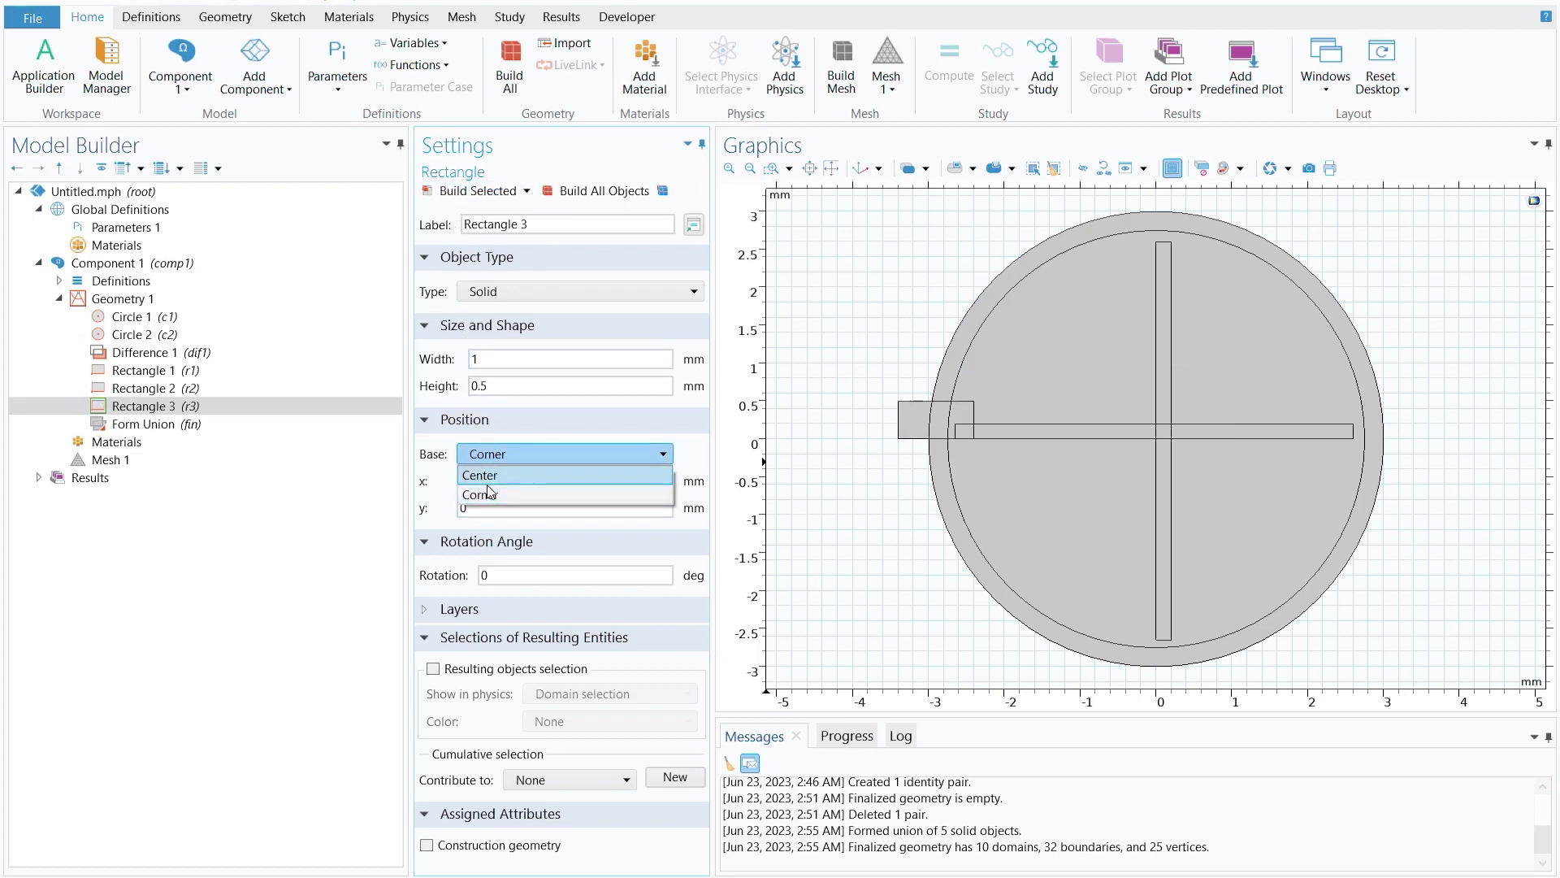
click(488, 489)
click(475, 192)
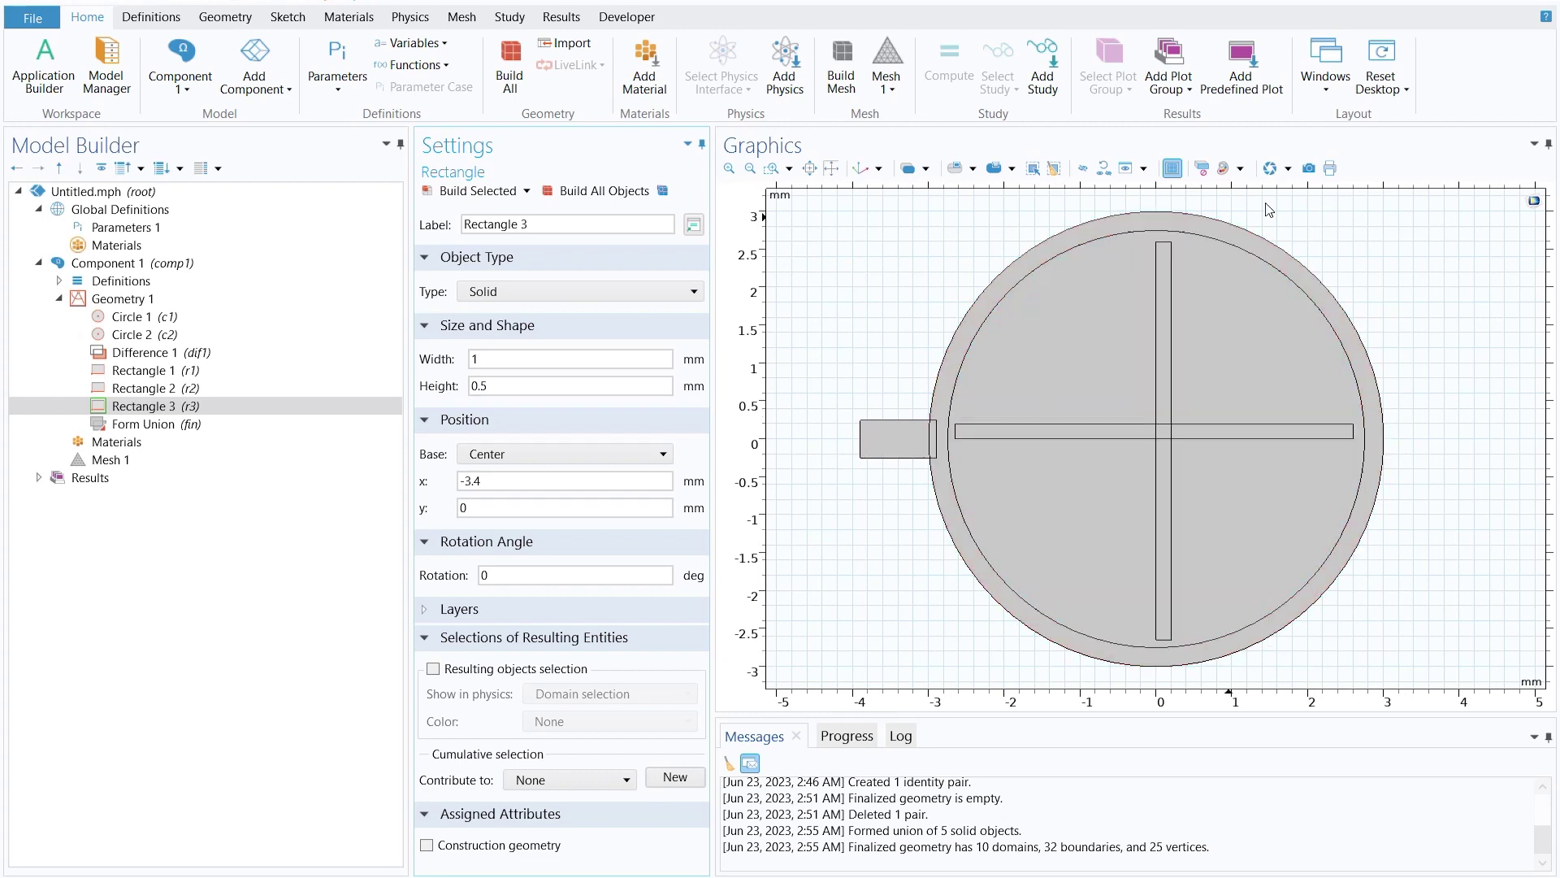
Rotate the small rectangle r3 by 45, 90, 135, 180 and 270 degrees about the origin, keeping the input object, and build it.
right_click(122, 302)
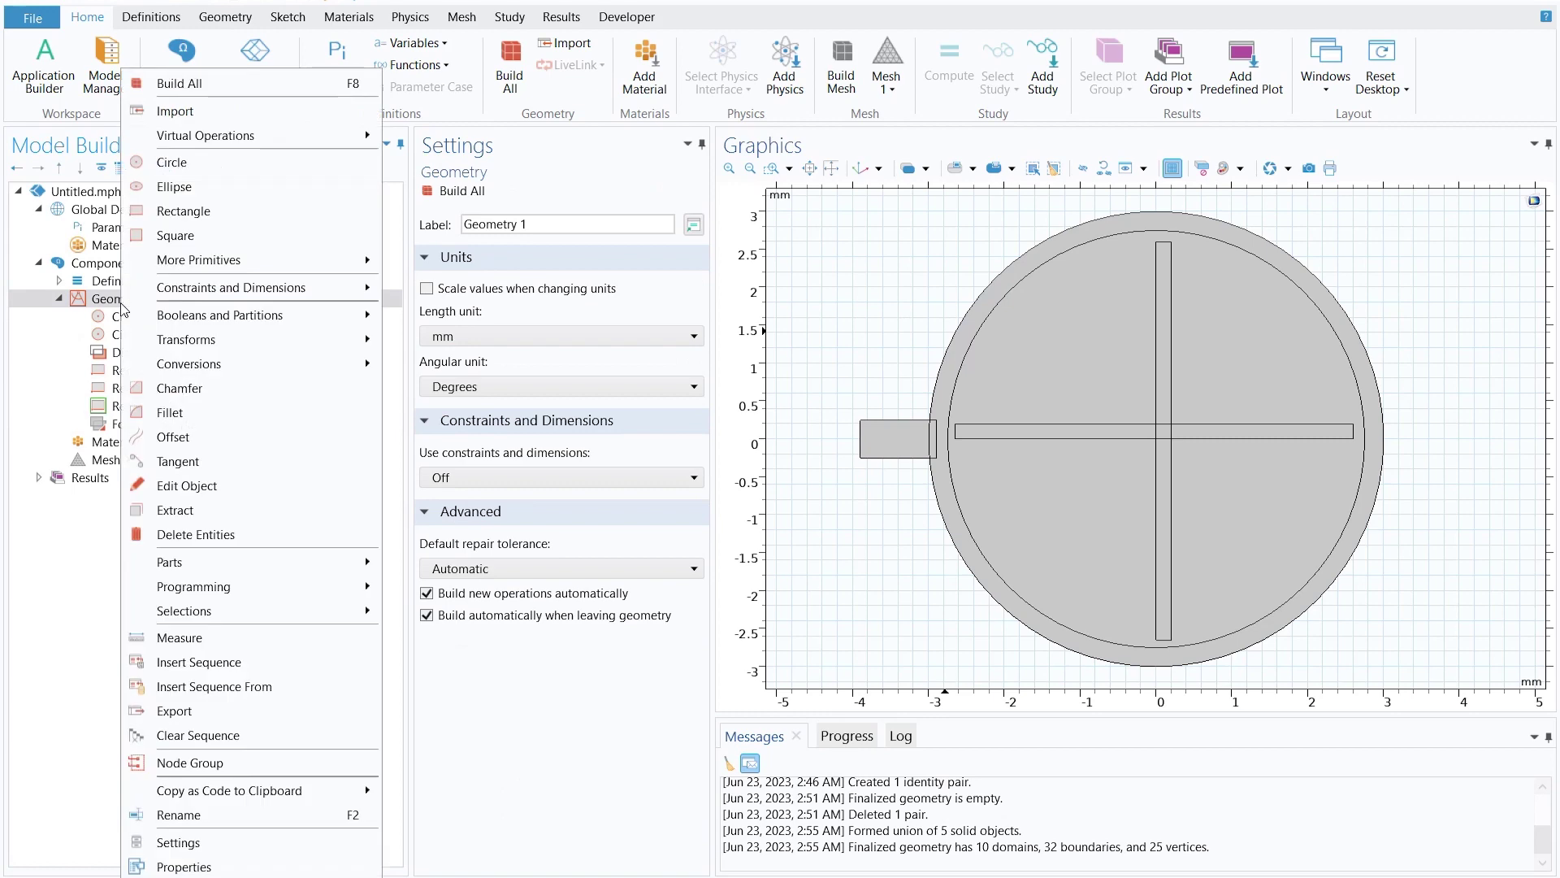
mouse_move(183, 342)
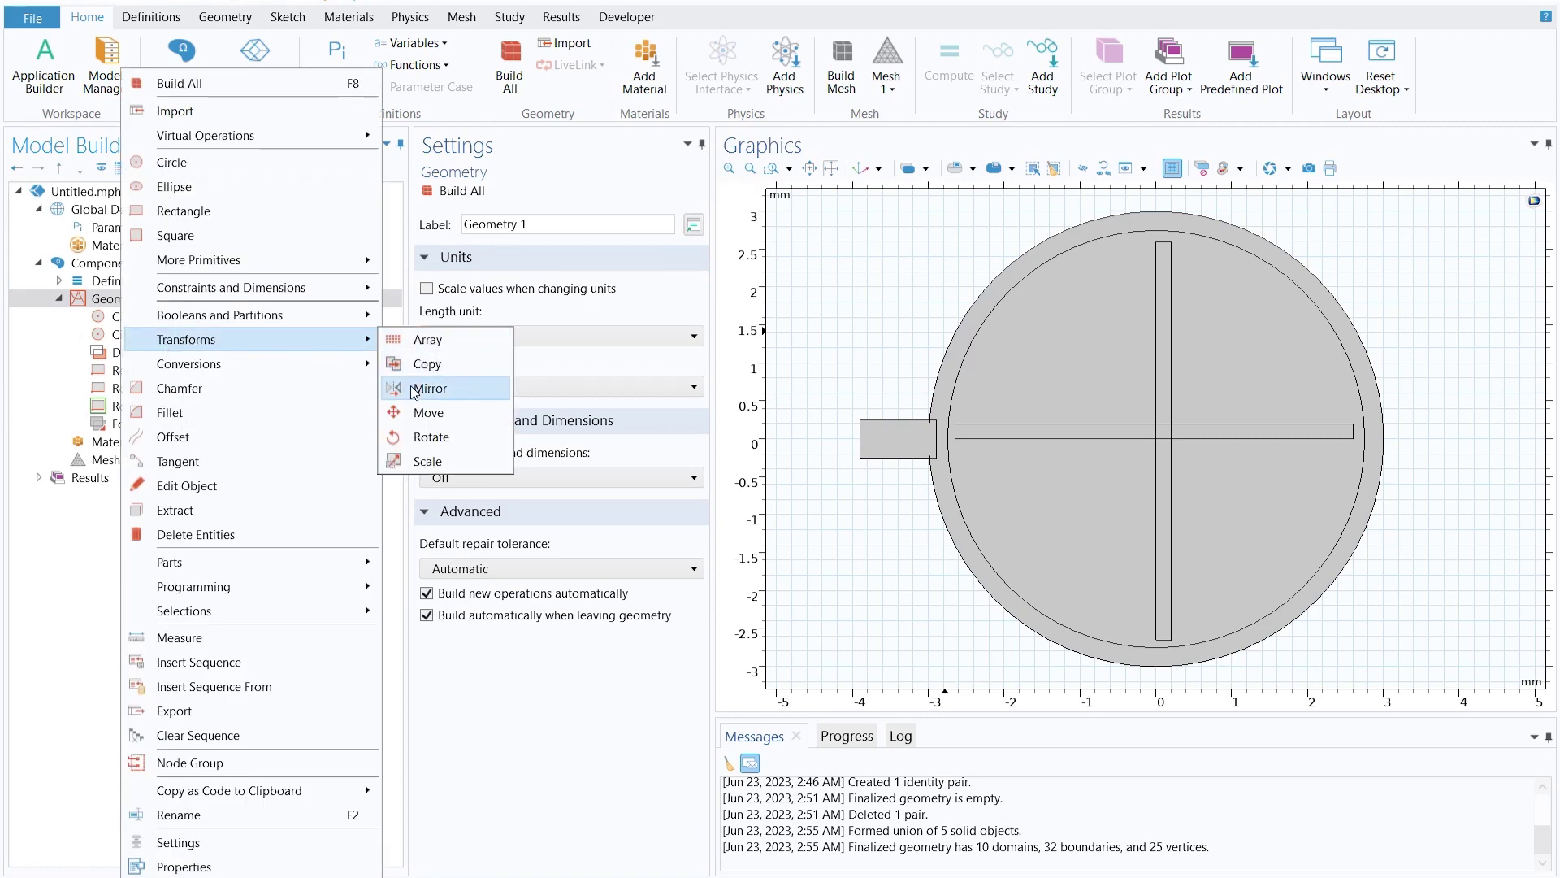
click(428, 438)
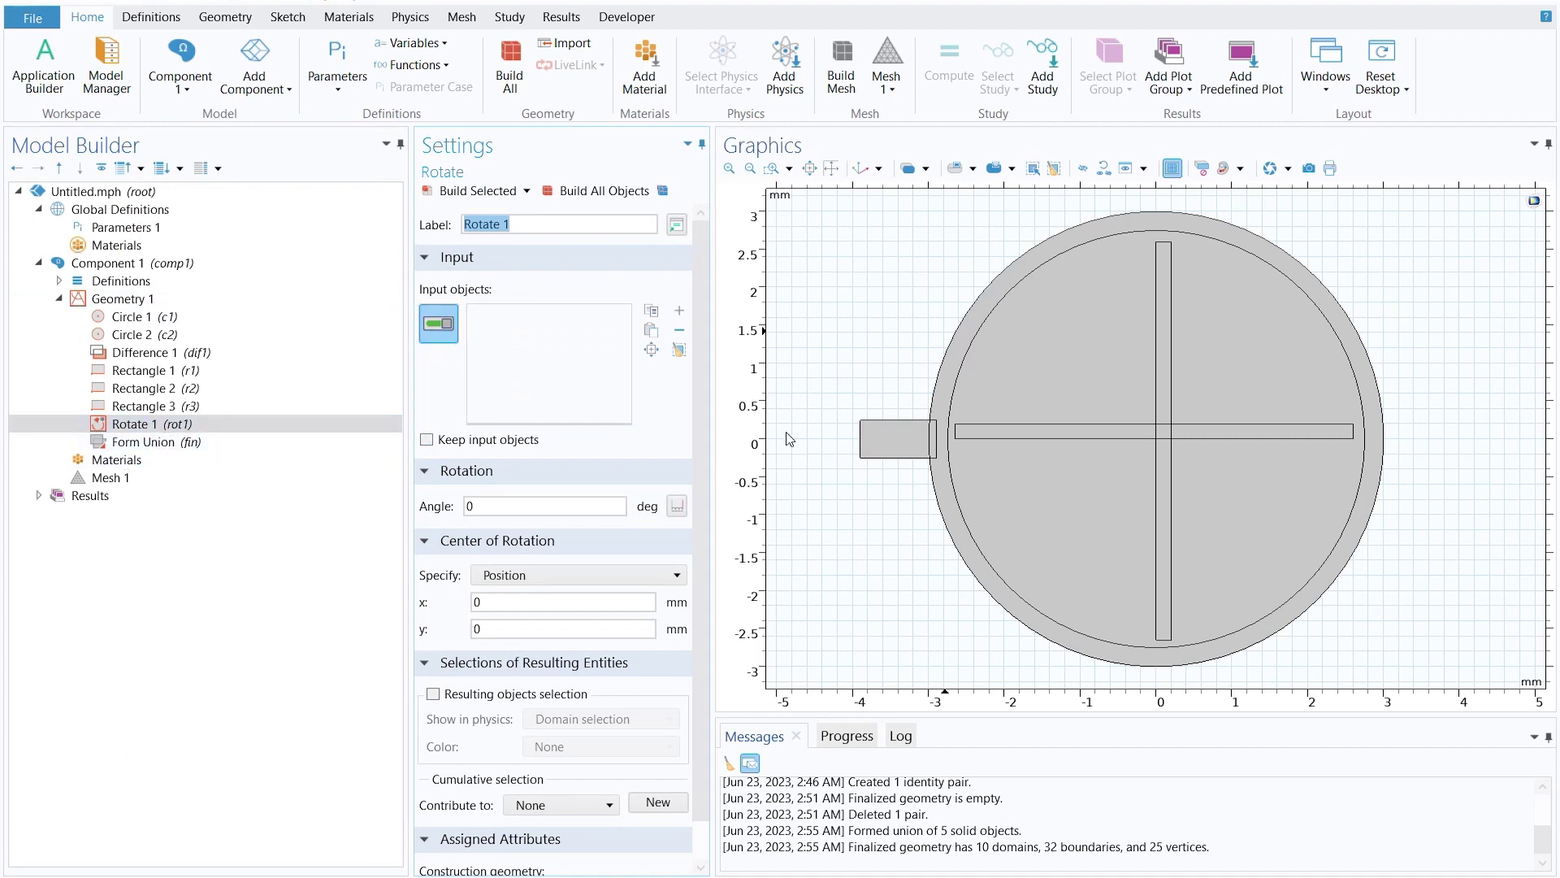
click(880, 446)
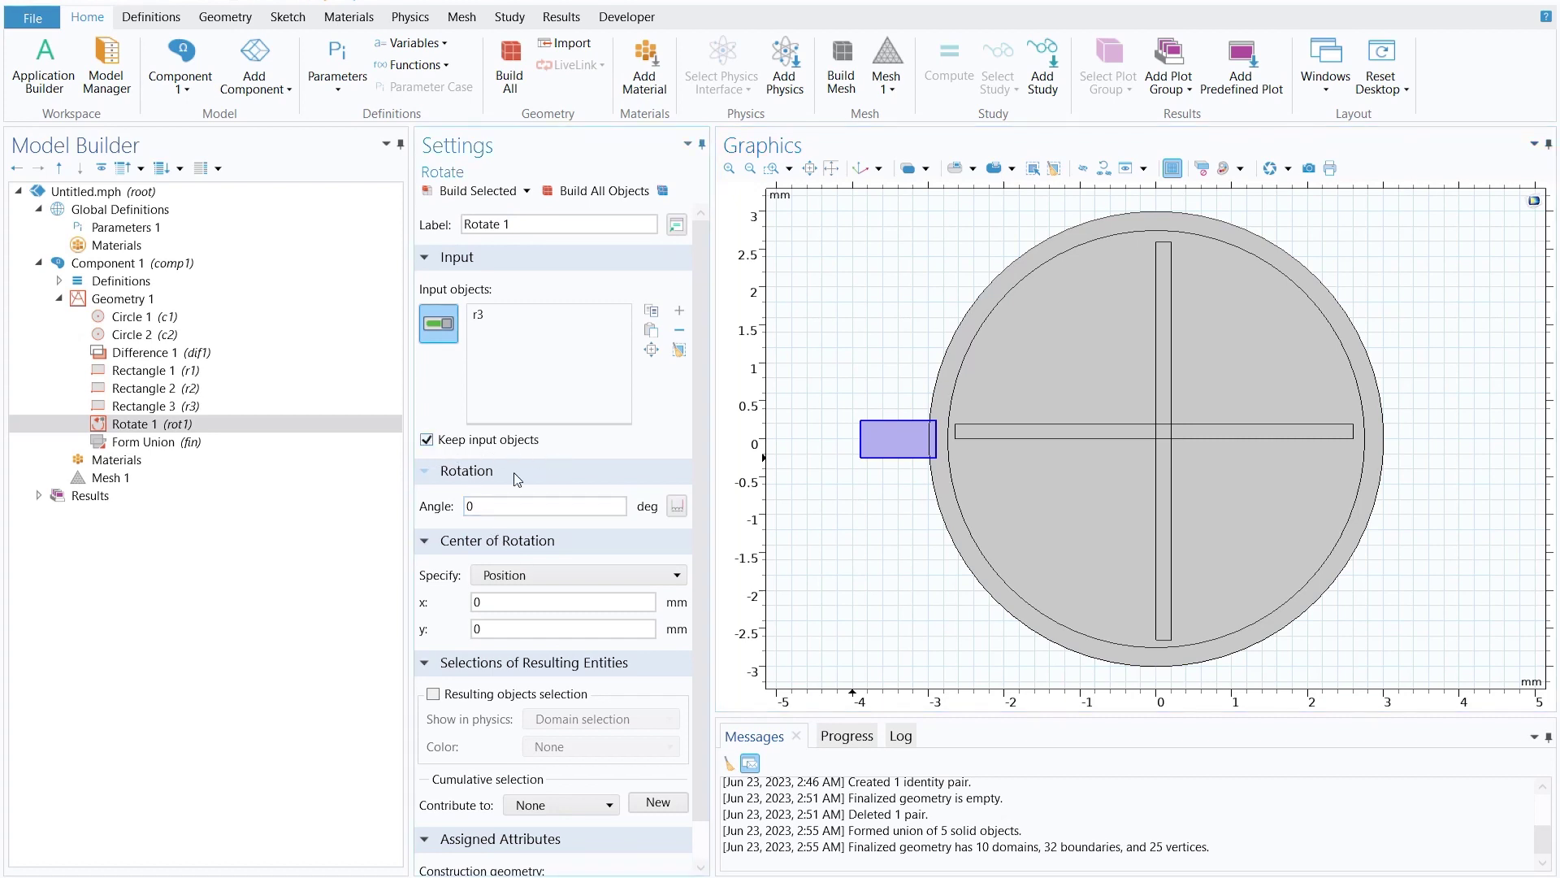
double_click(492, 506)
text(80 270)
click(475, 196)
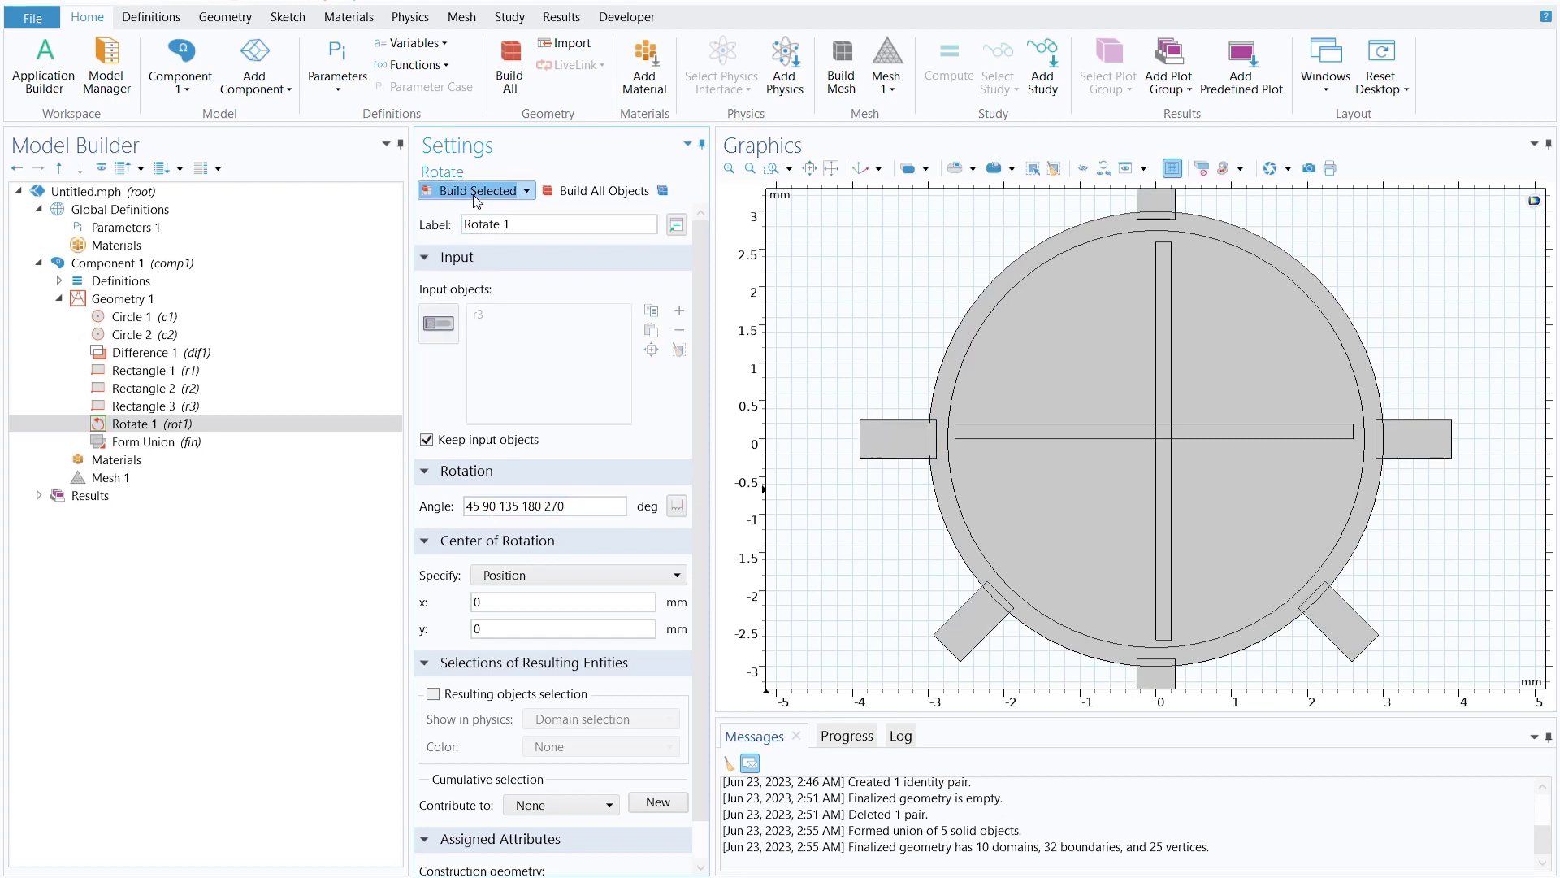
click(830, 168)
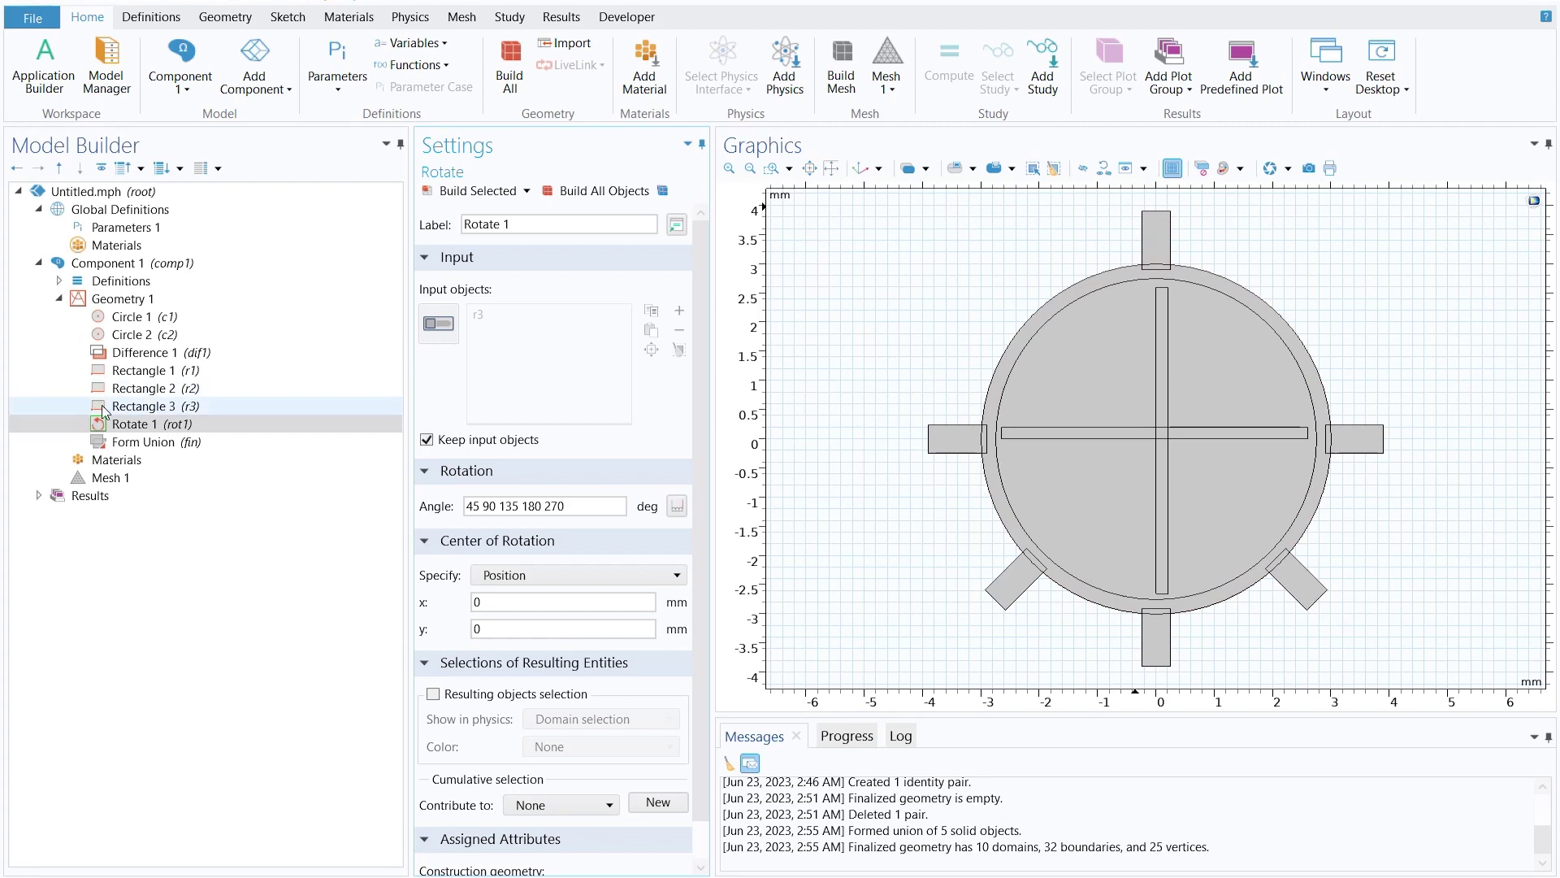
Add and build a rectangle 4 mm wide and 0.5 mm high, with its corner at x -0.25 mm and y 3.5 mm.
right_click(133, 300)
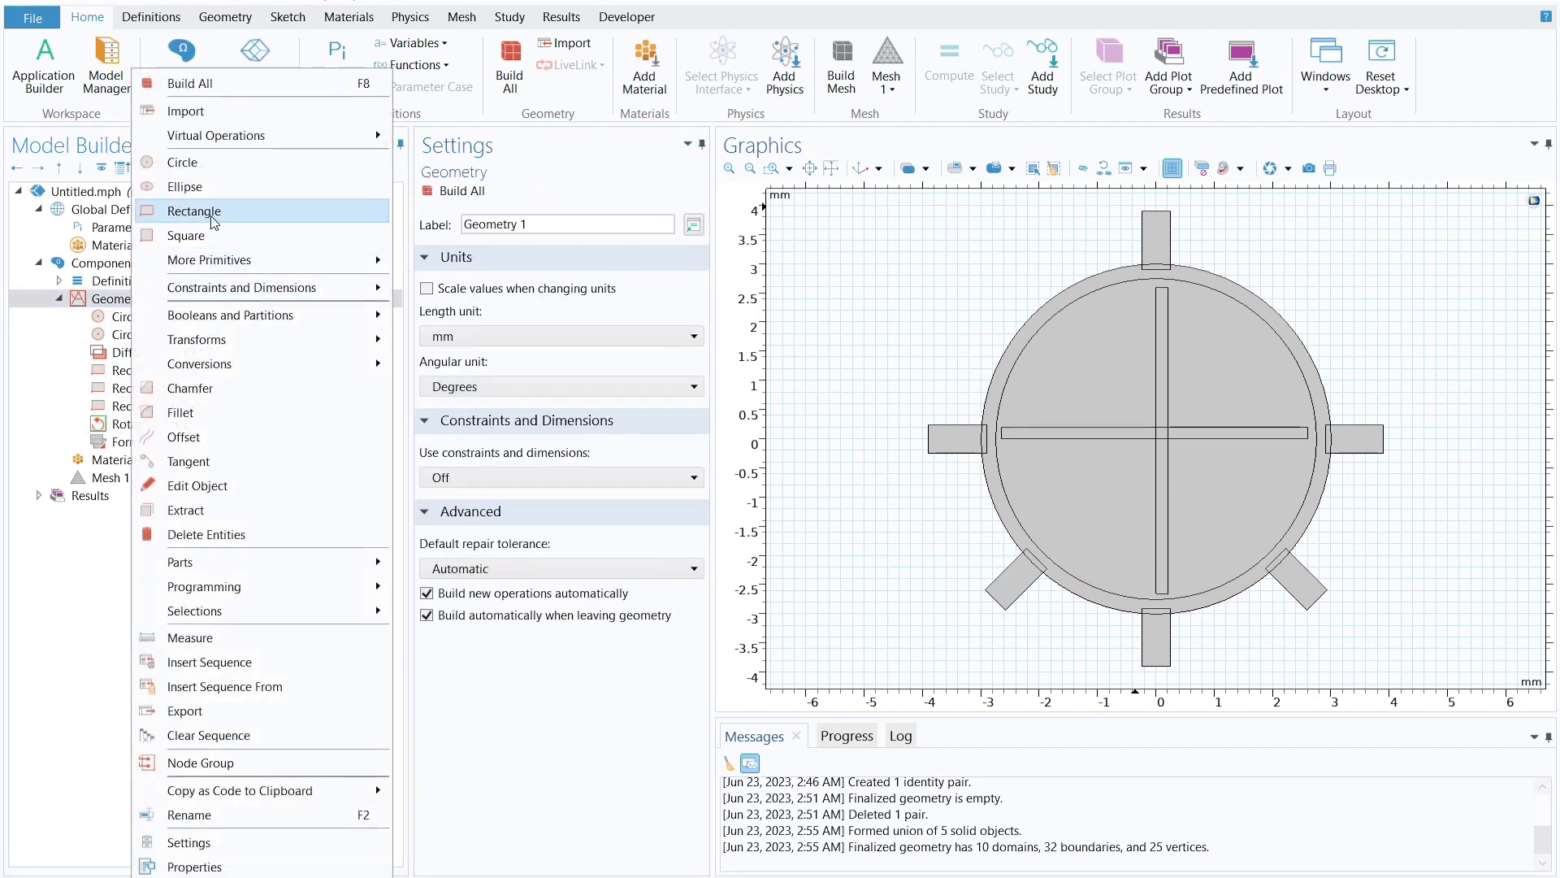
click(211, 213)
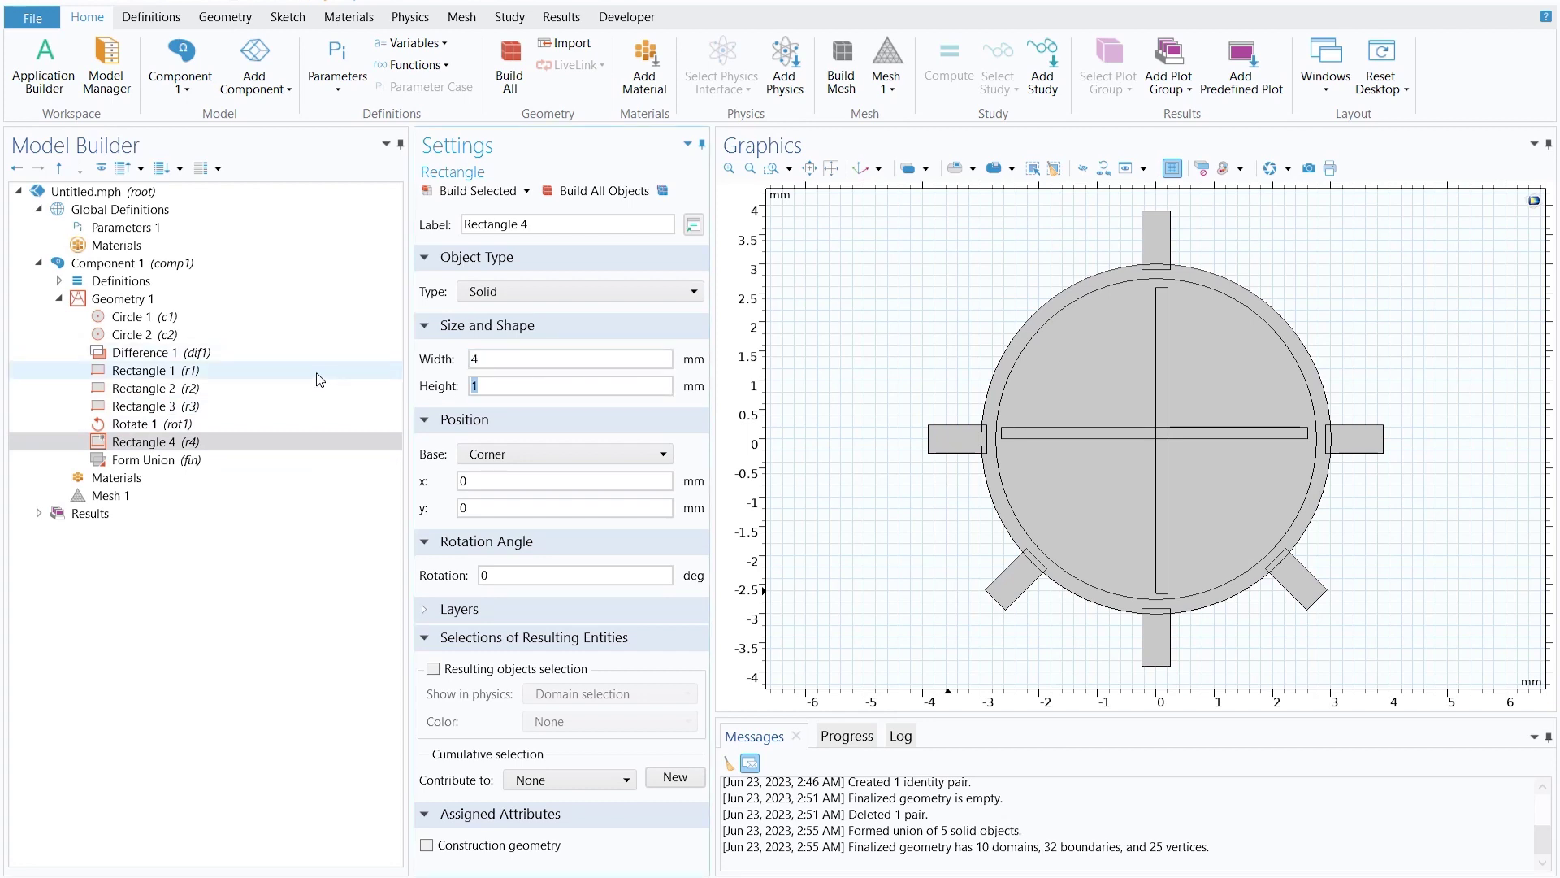
text(0.5)
key(Tab)
key(Tab)
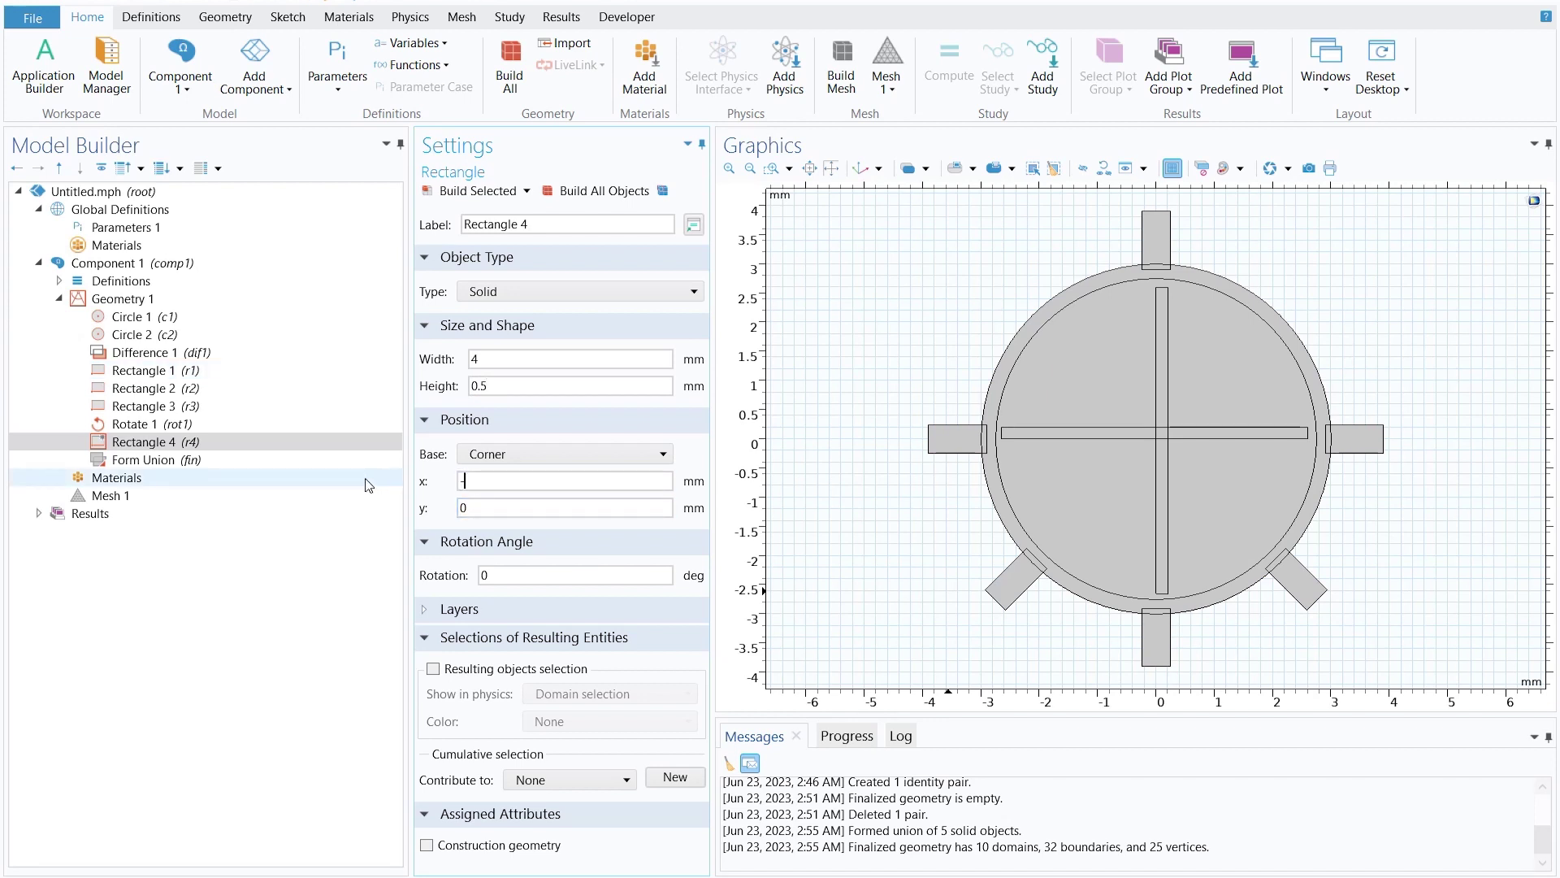
click(462, 510)
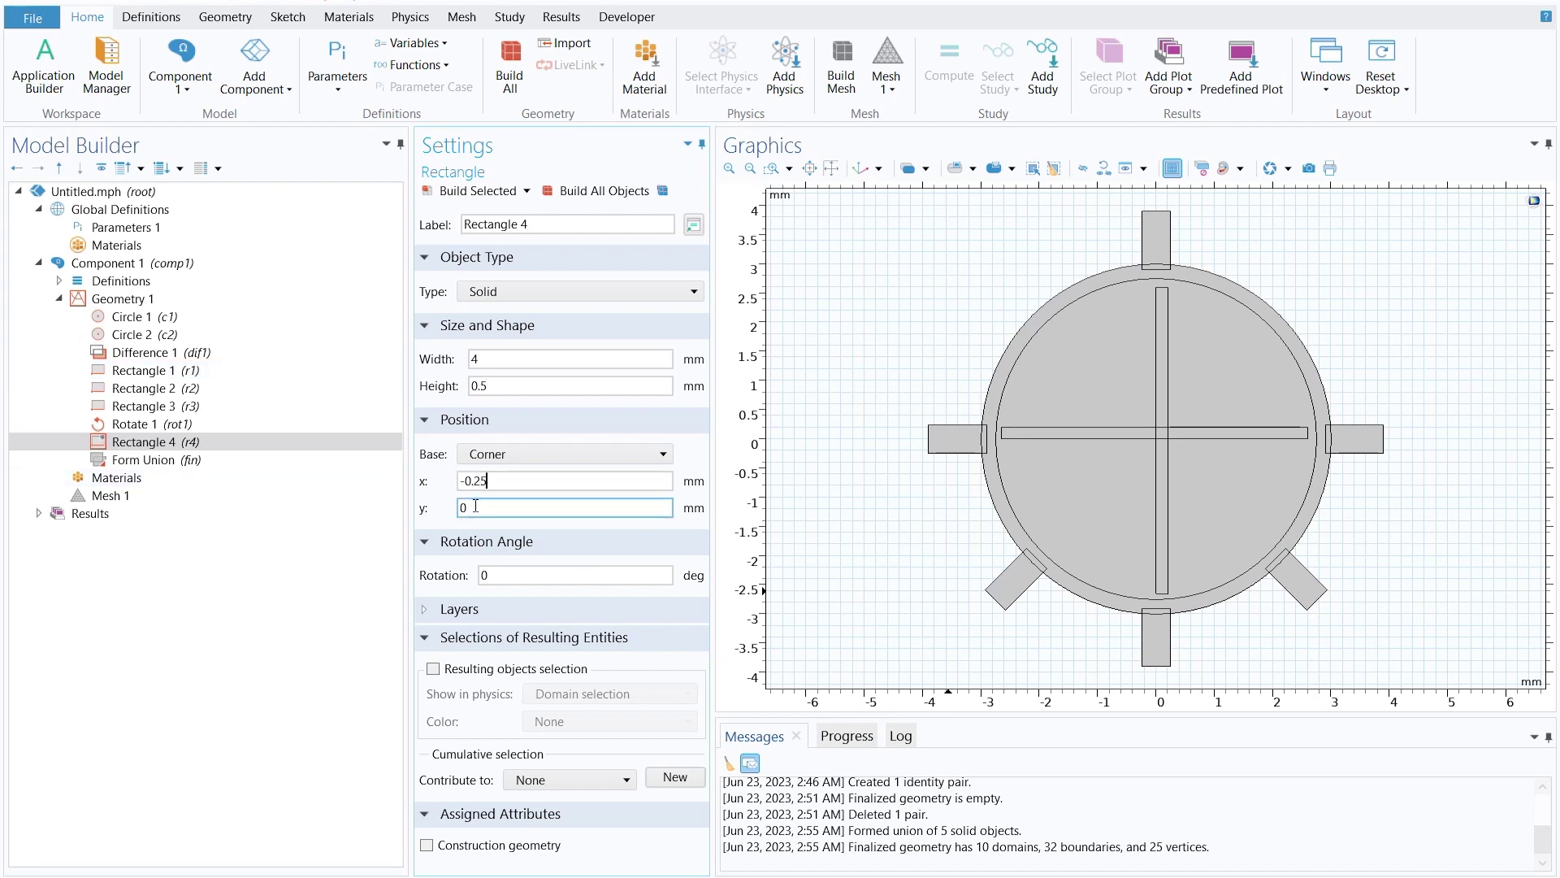
drag(474, 511, 431, 513)
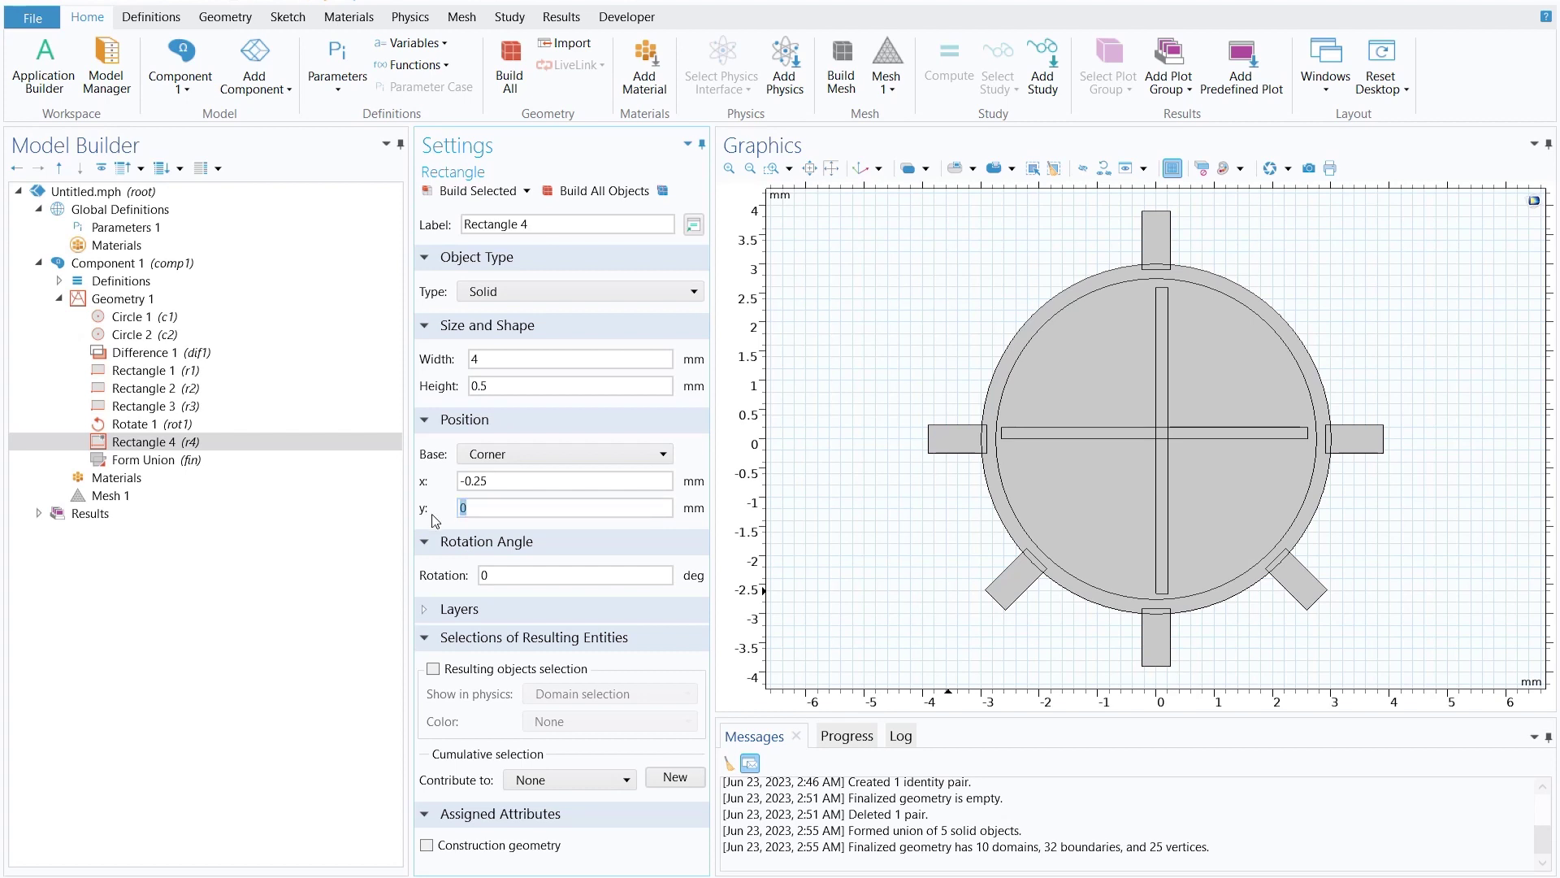
text(3.5)
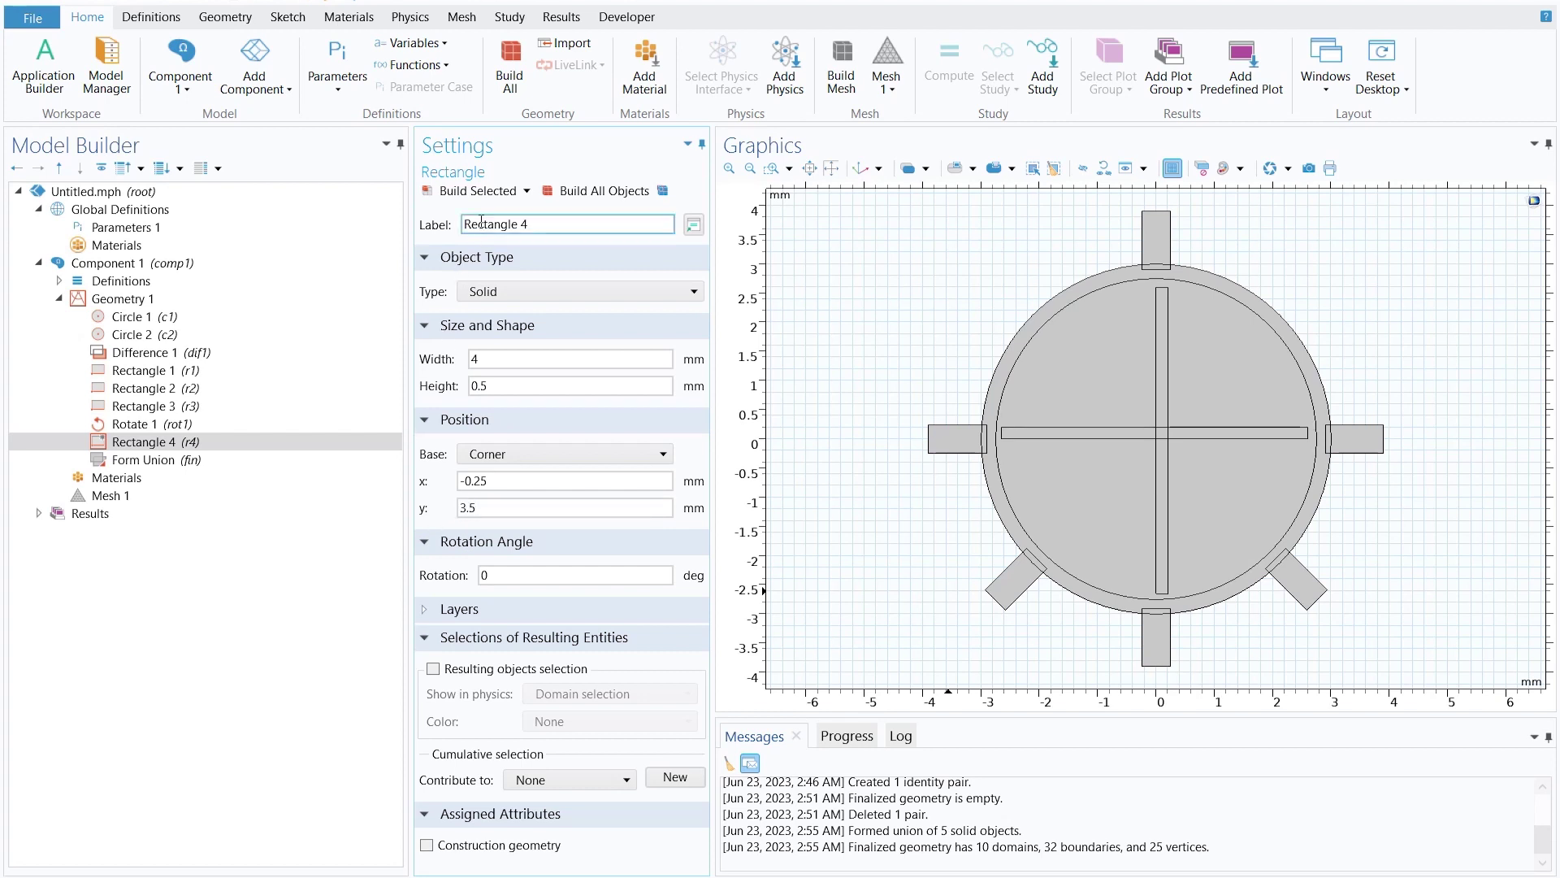
click(488, 192)
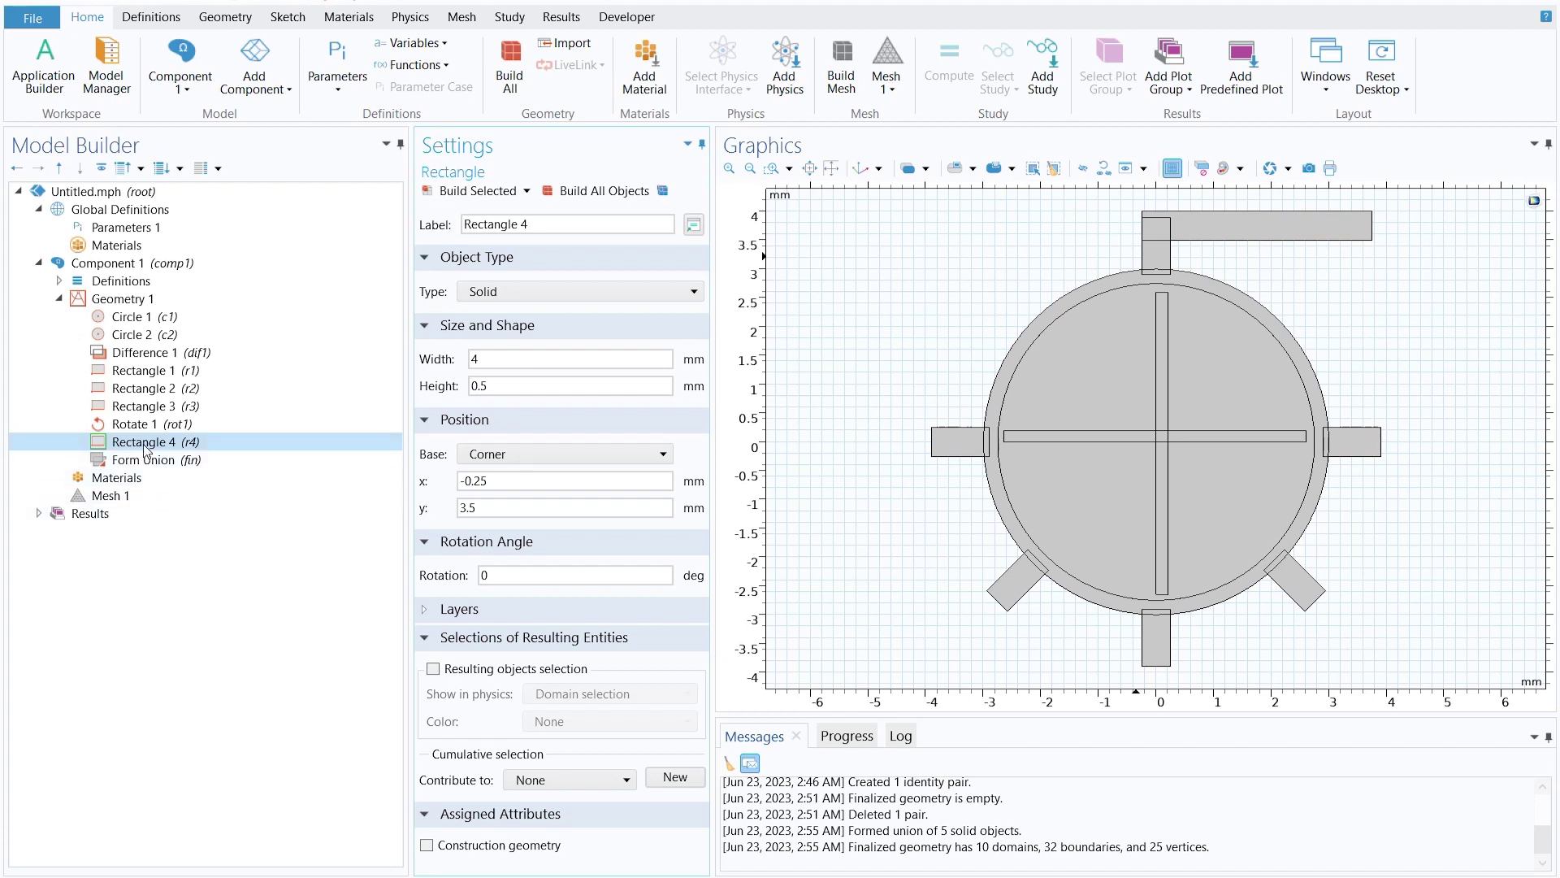
Add a Union and include rectangle r3 and its rotated copies rot1(1) to rot1(4) as input objects.
click(123, 301)
right_click(126, 305)
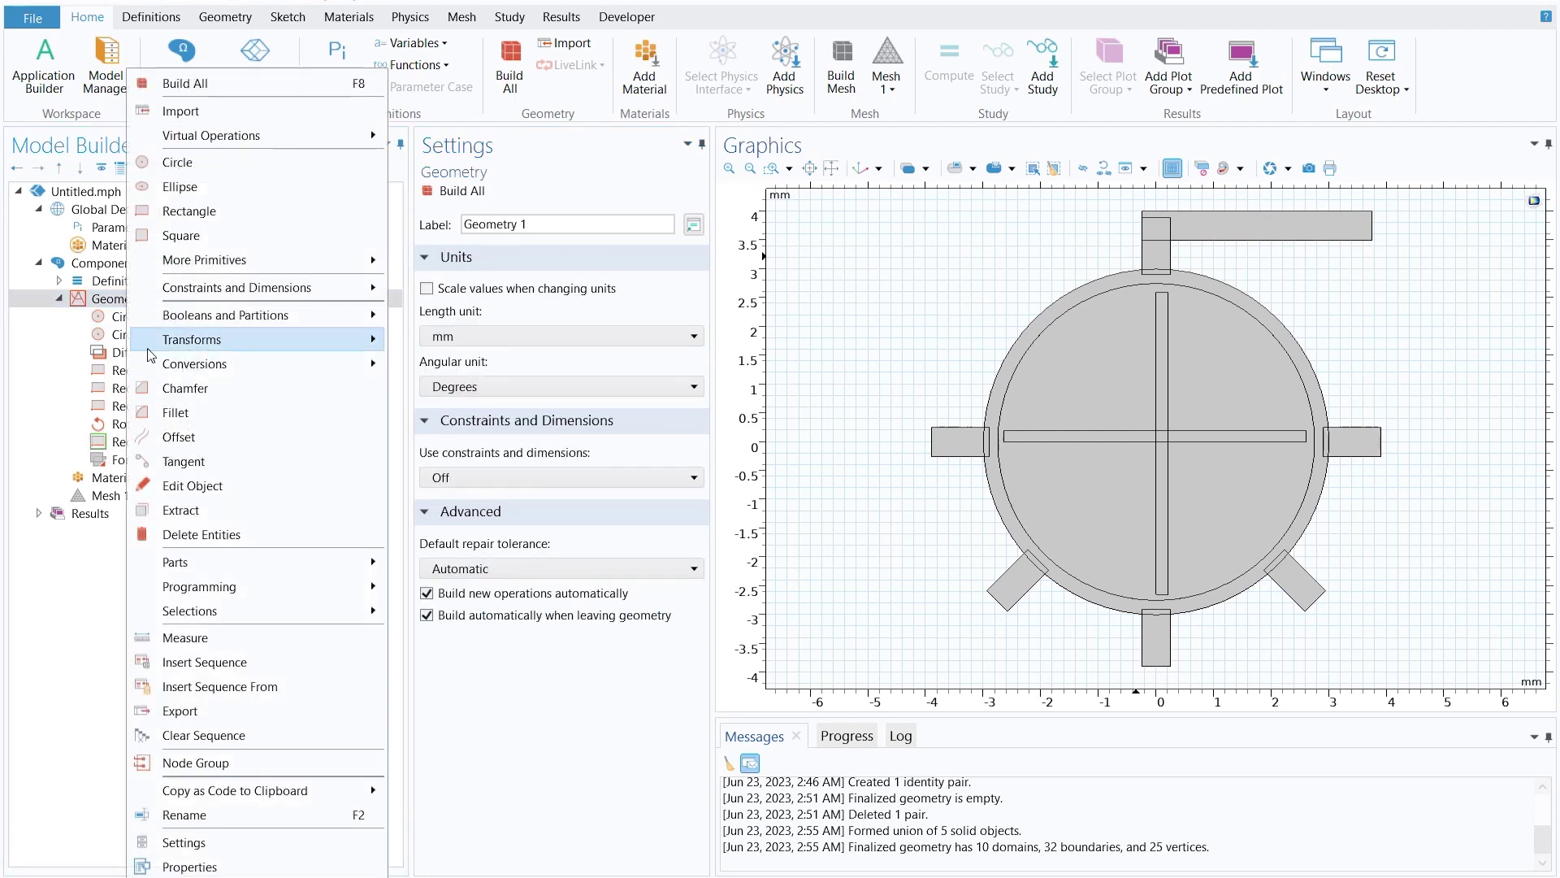
mouse_move(223, 317)
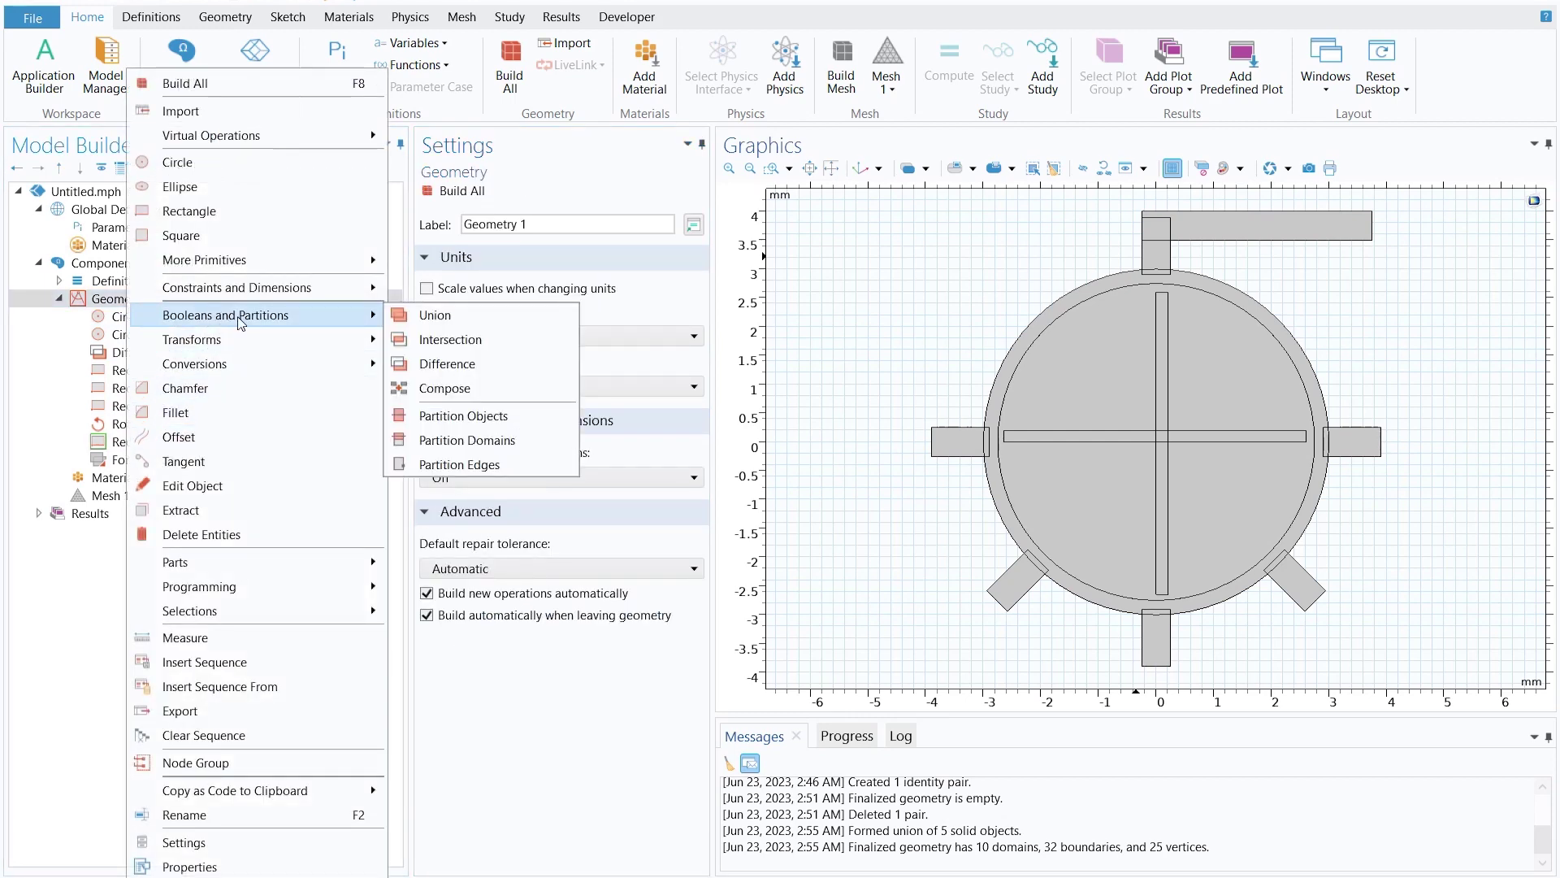
click(434, 316)
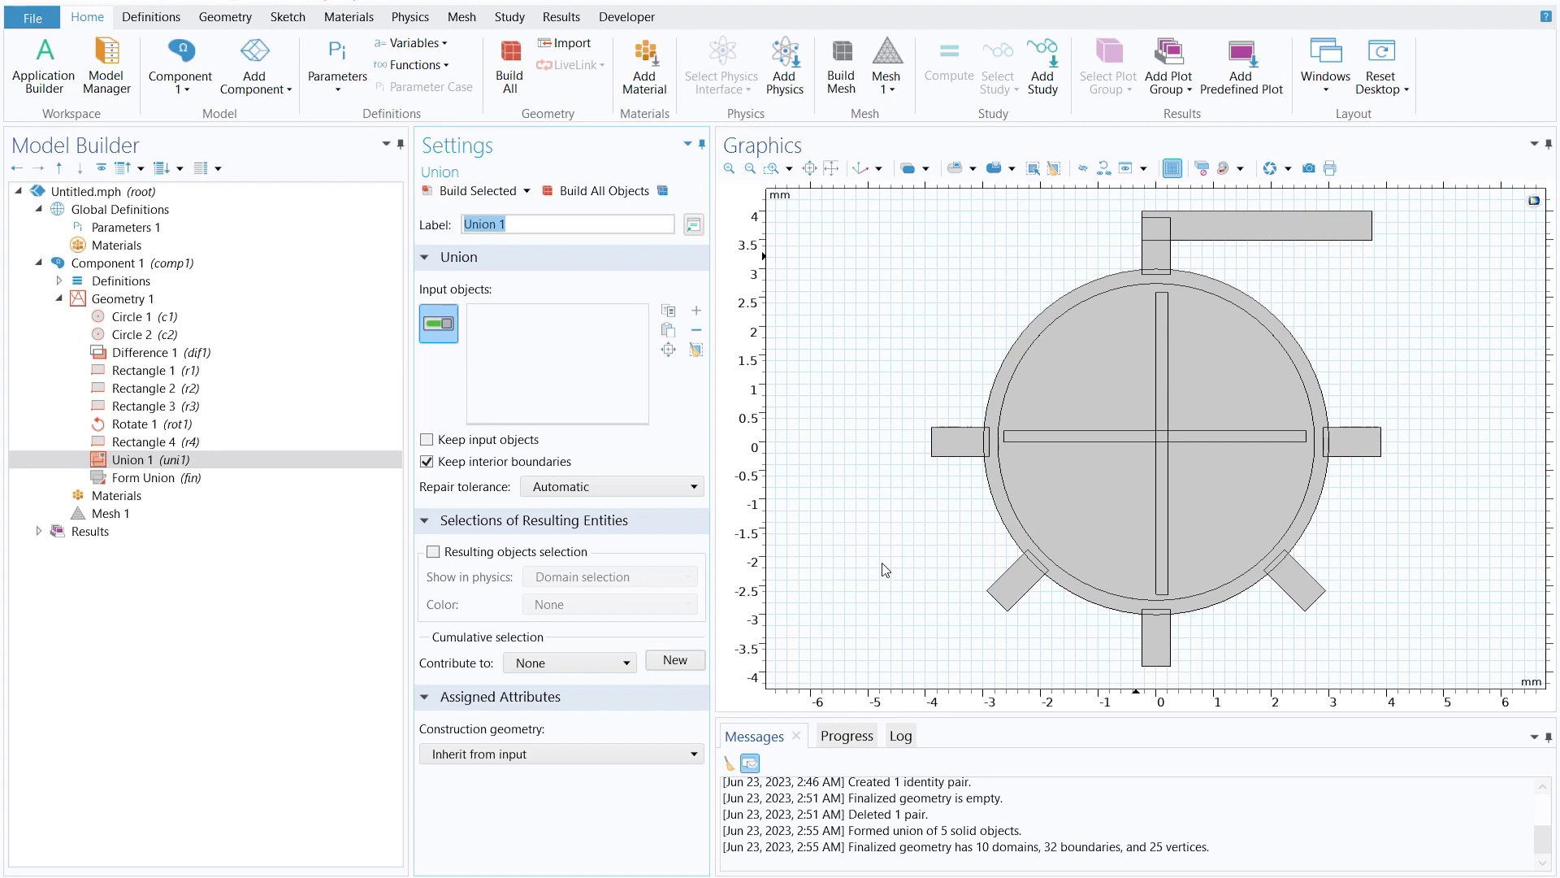
click(966, 459)
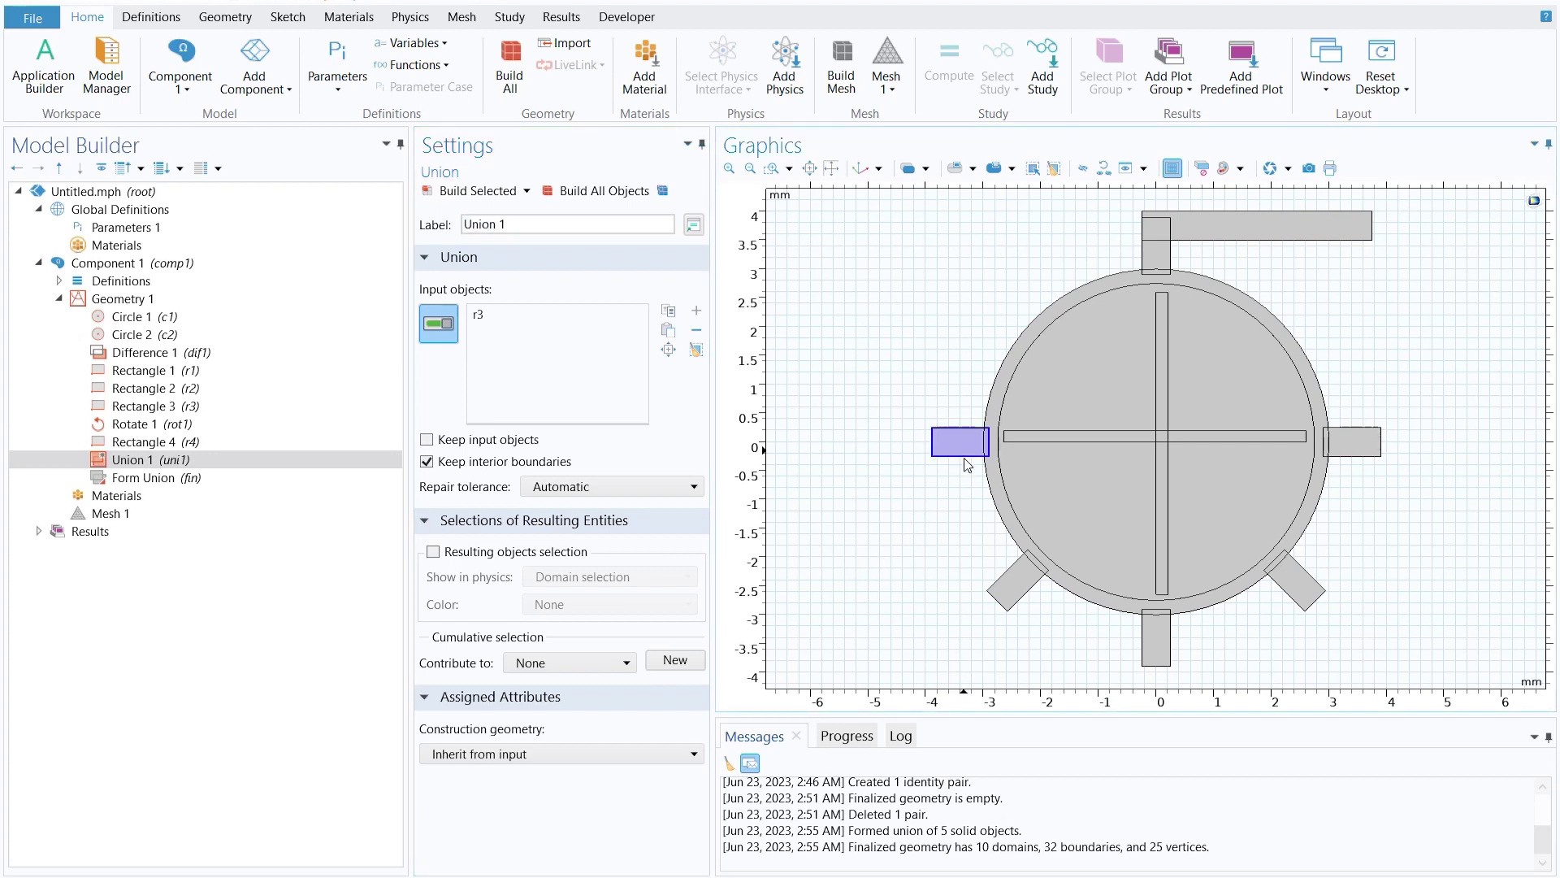
click(1014, 584)
click(1164, 653)
click(1295, 580)
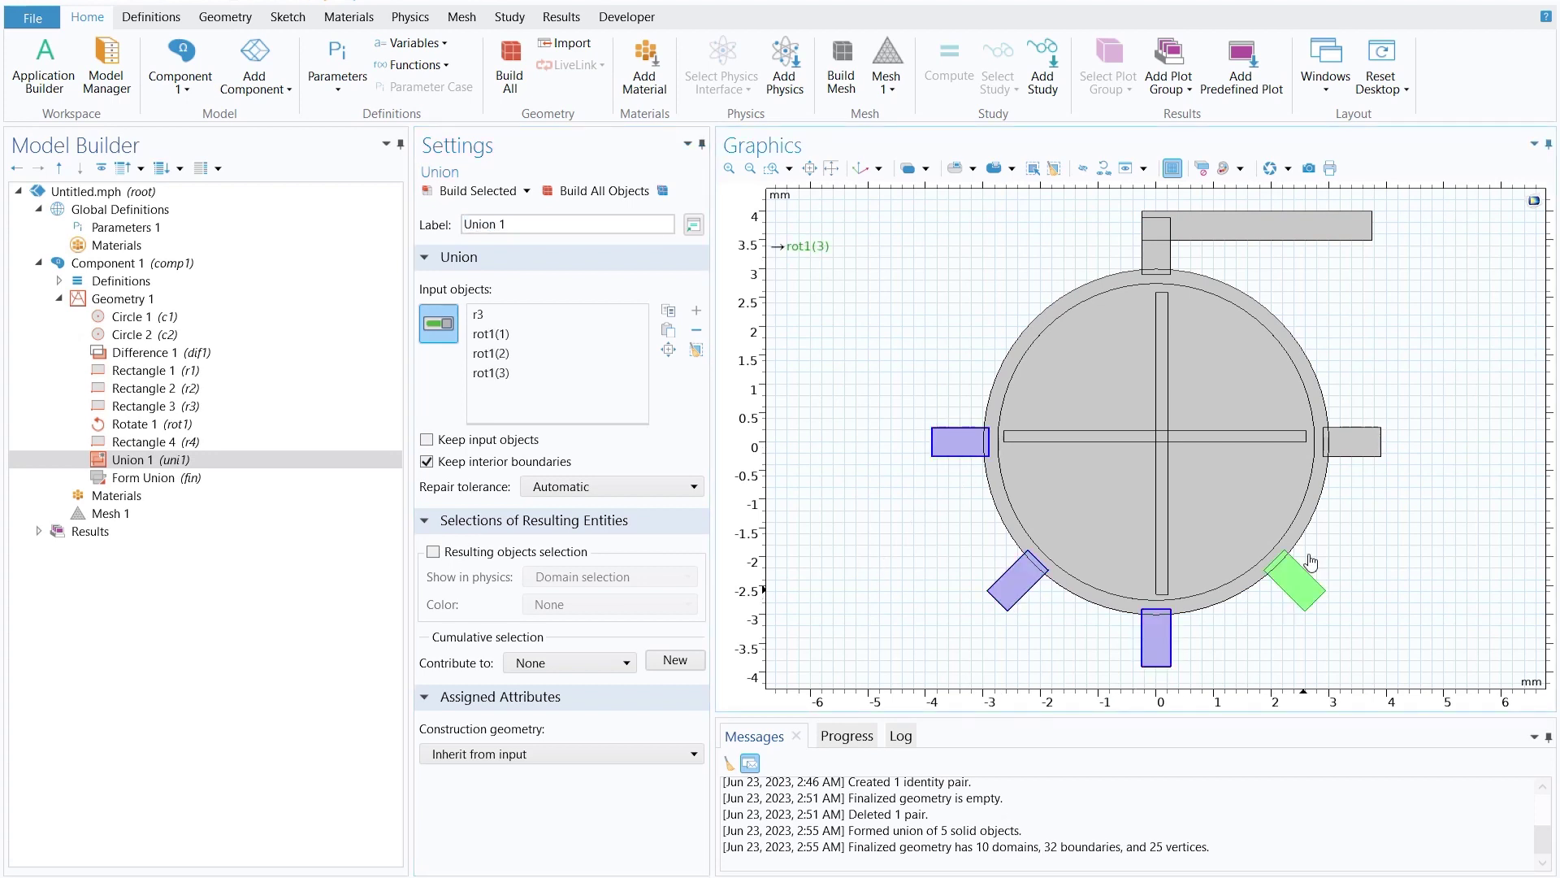
click(1352, 441)
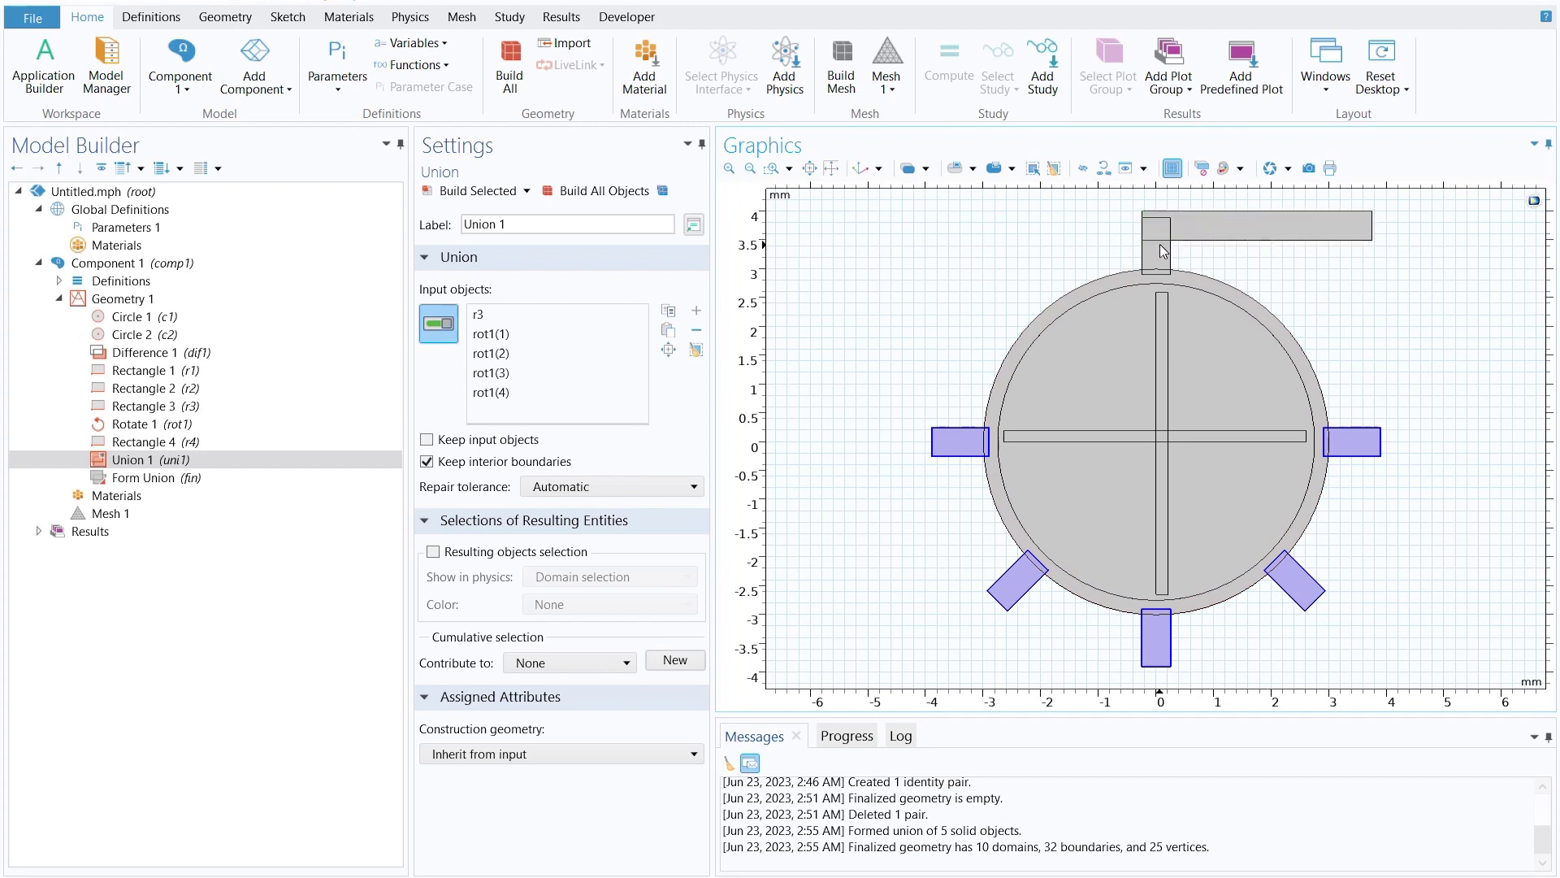
Include the ring dif1, the upper stub and the 4 mm rectangle r4 in the union, and build it without interior boundaries.
click(1119, 276)
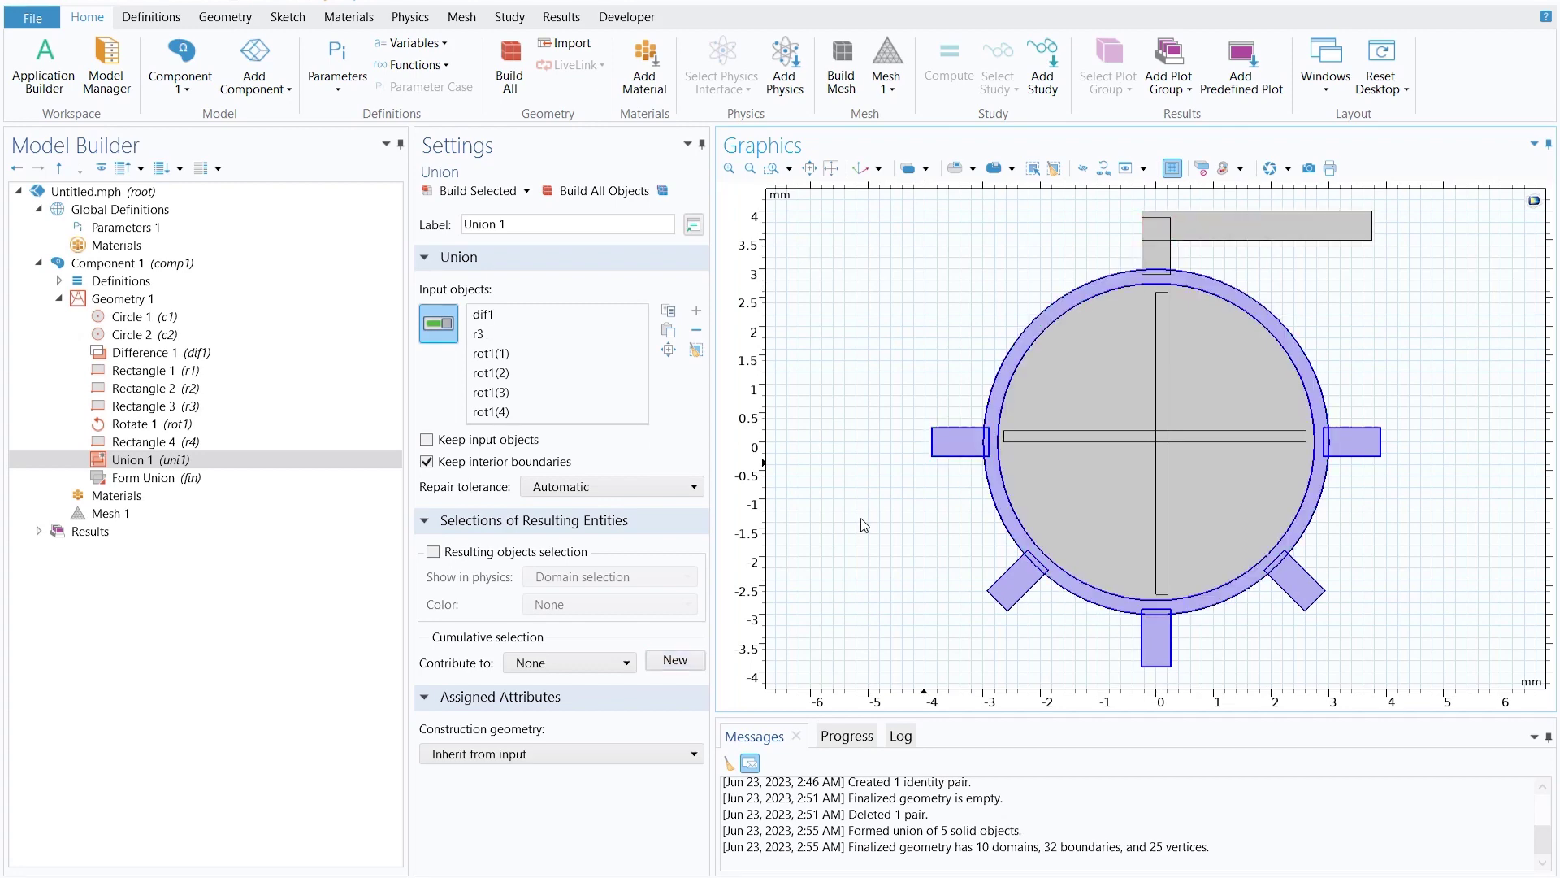
click(1158, 232)
click(1171, 278)
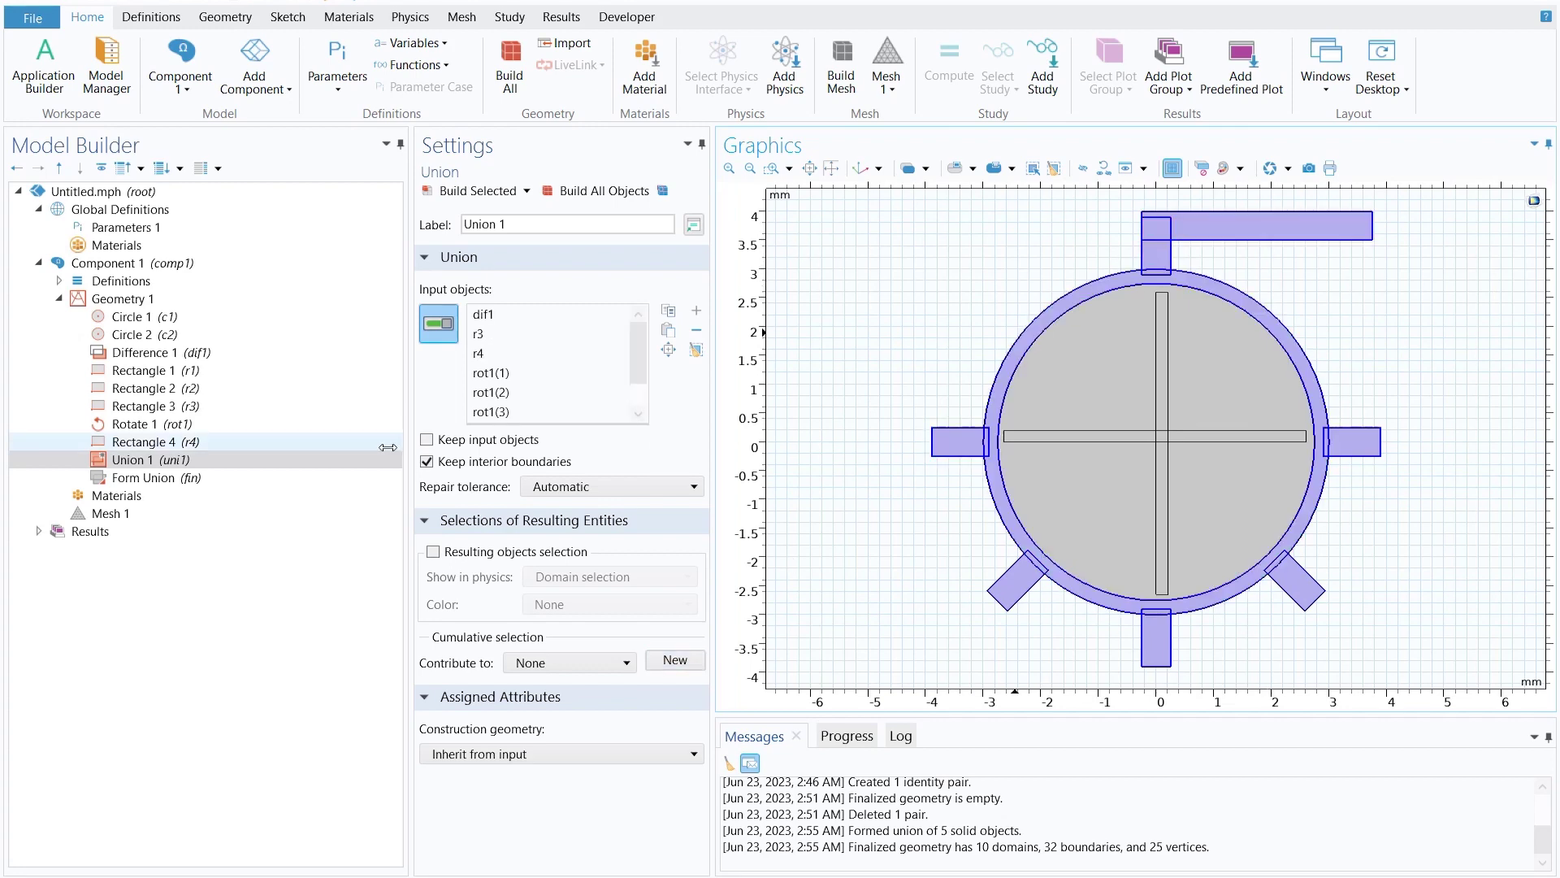
click(475, 188)
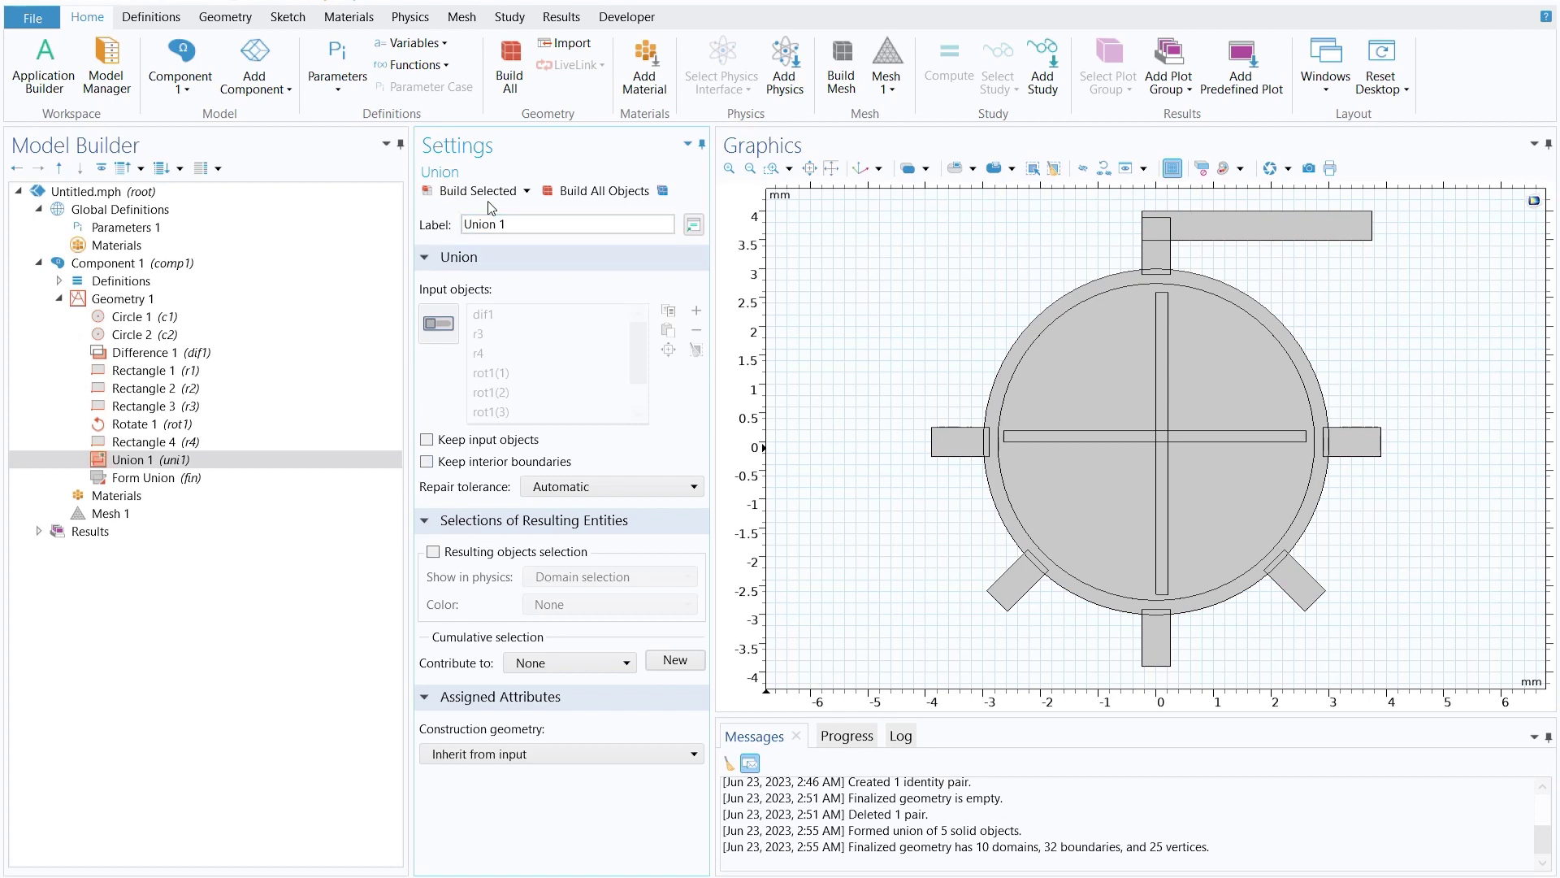
click(466, 197)
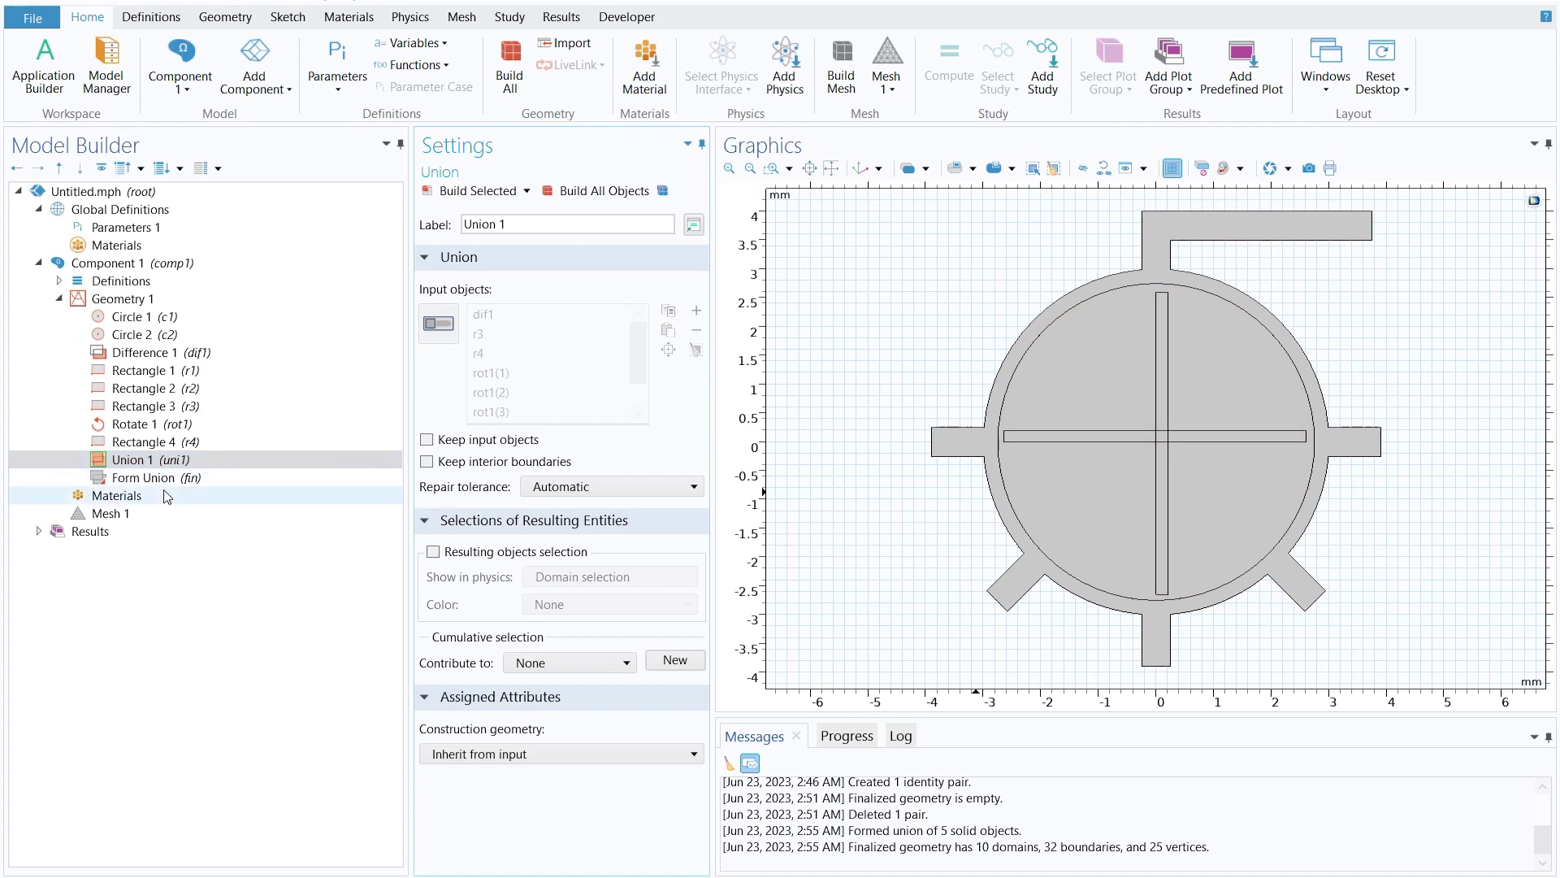
Add a Difference that subtracts the crossed rectangles r1 and r2 from the inner circle c2, and build it.
click(128, 300)
right_click(128, 300)
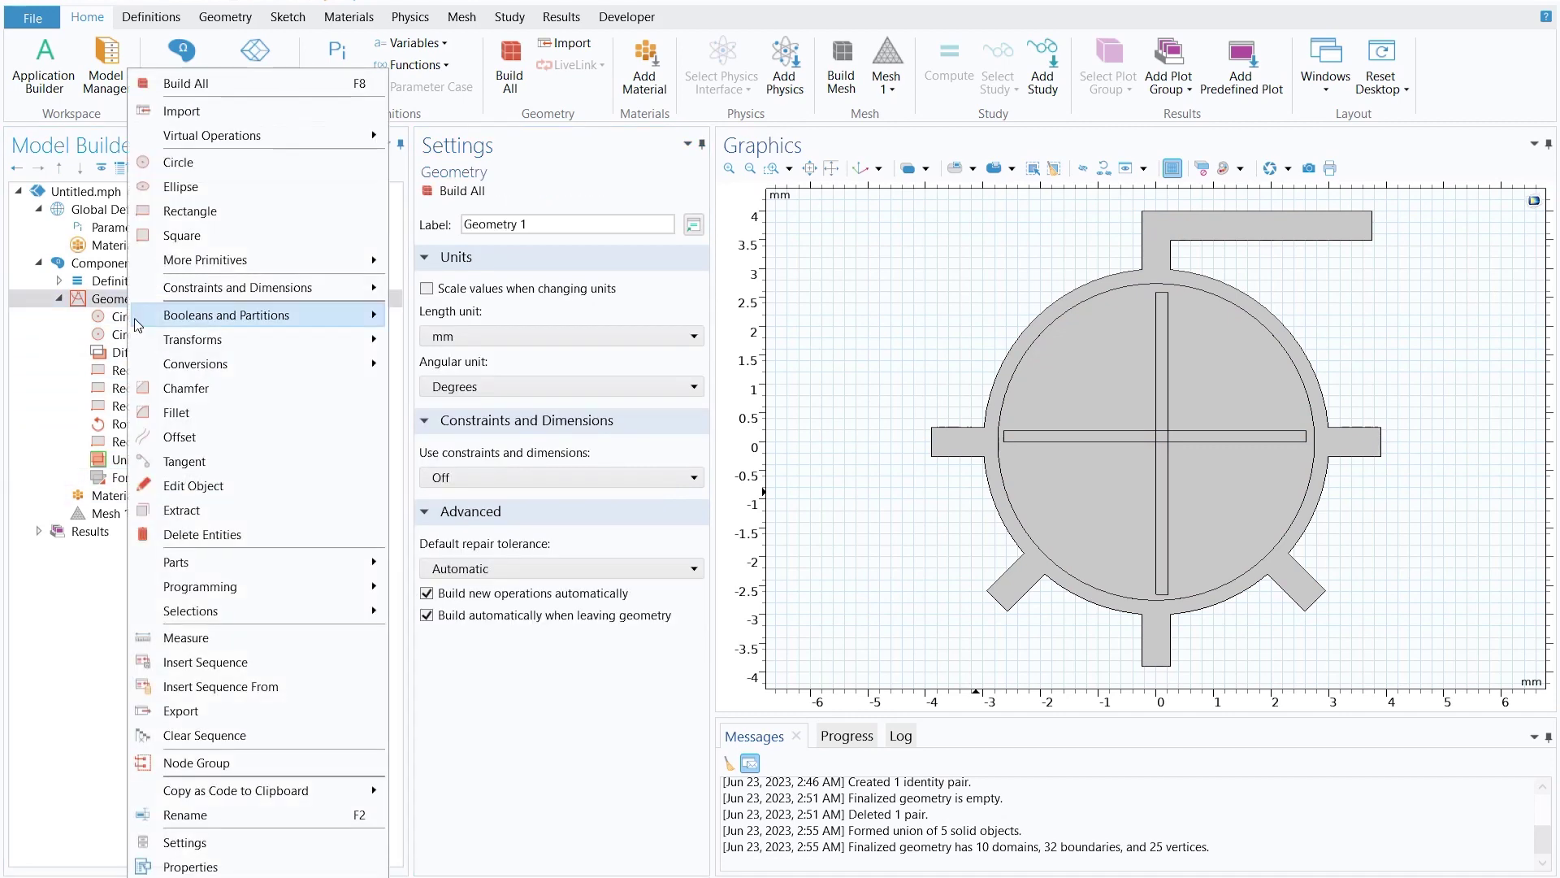
mouse_move(275, 369)
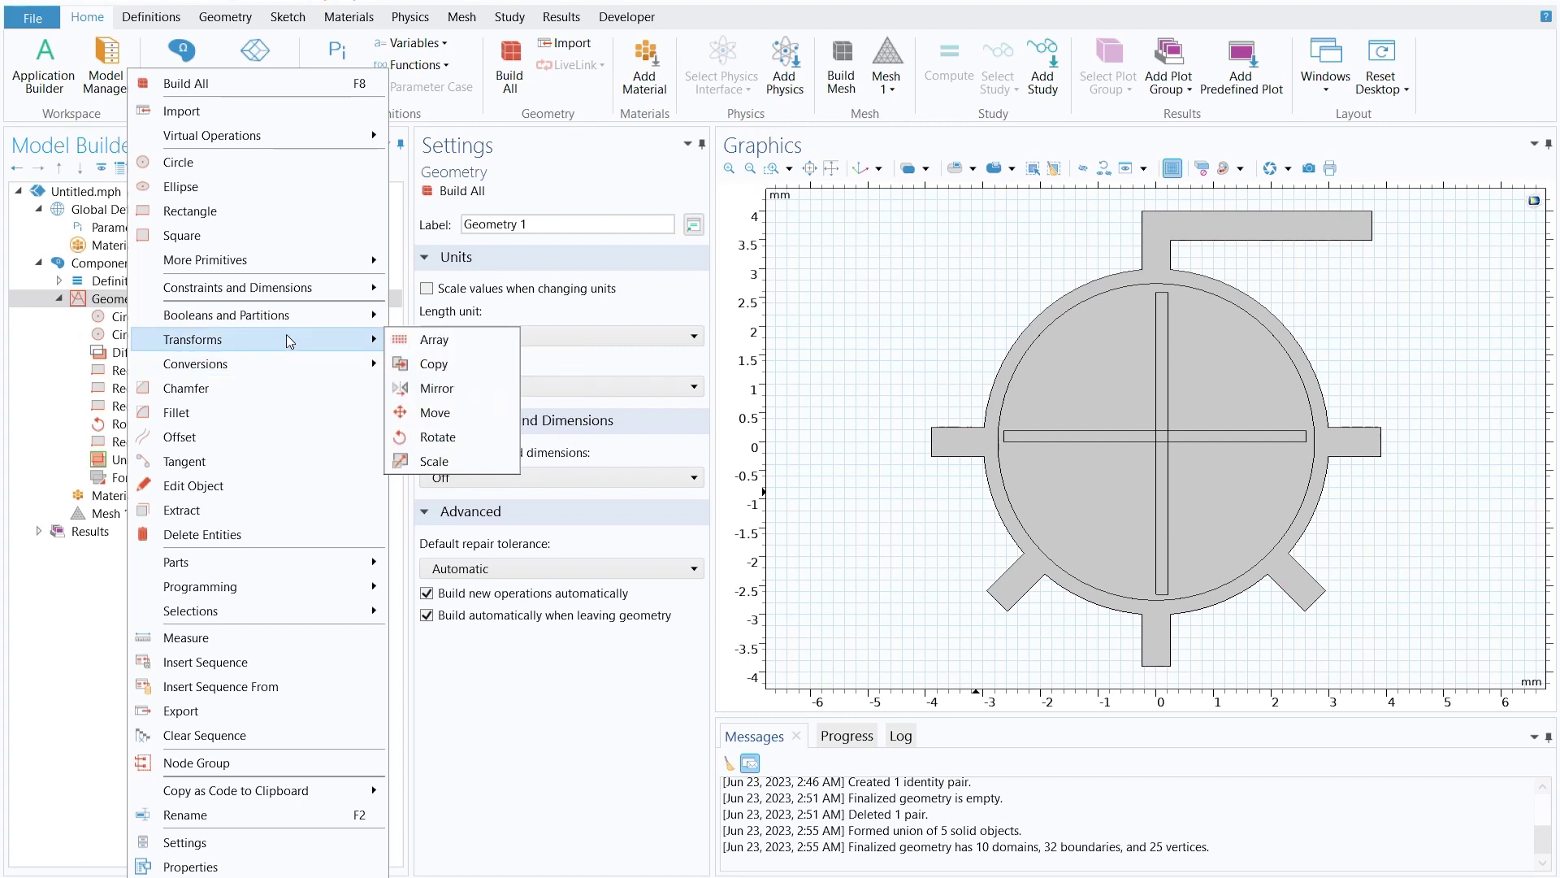
mouse_move(307, 321)
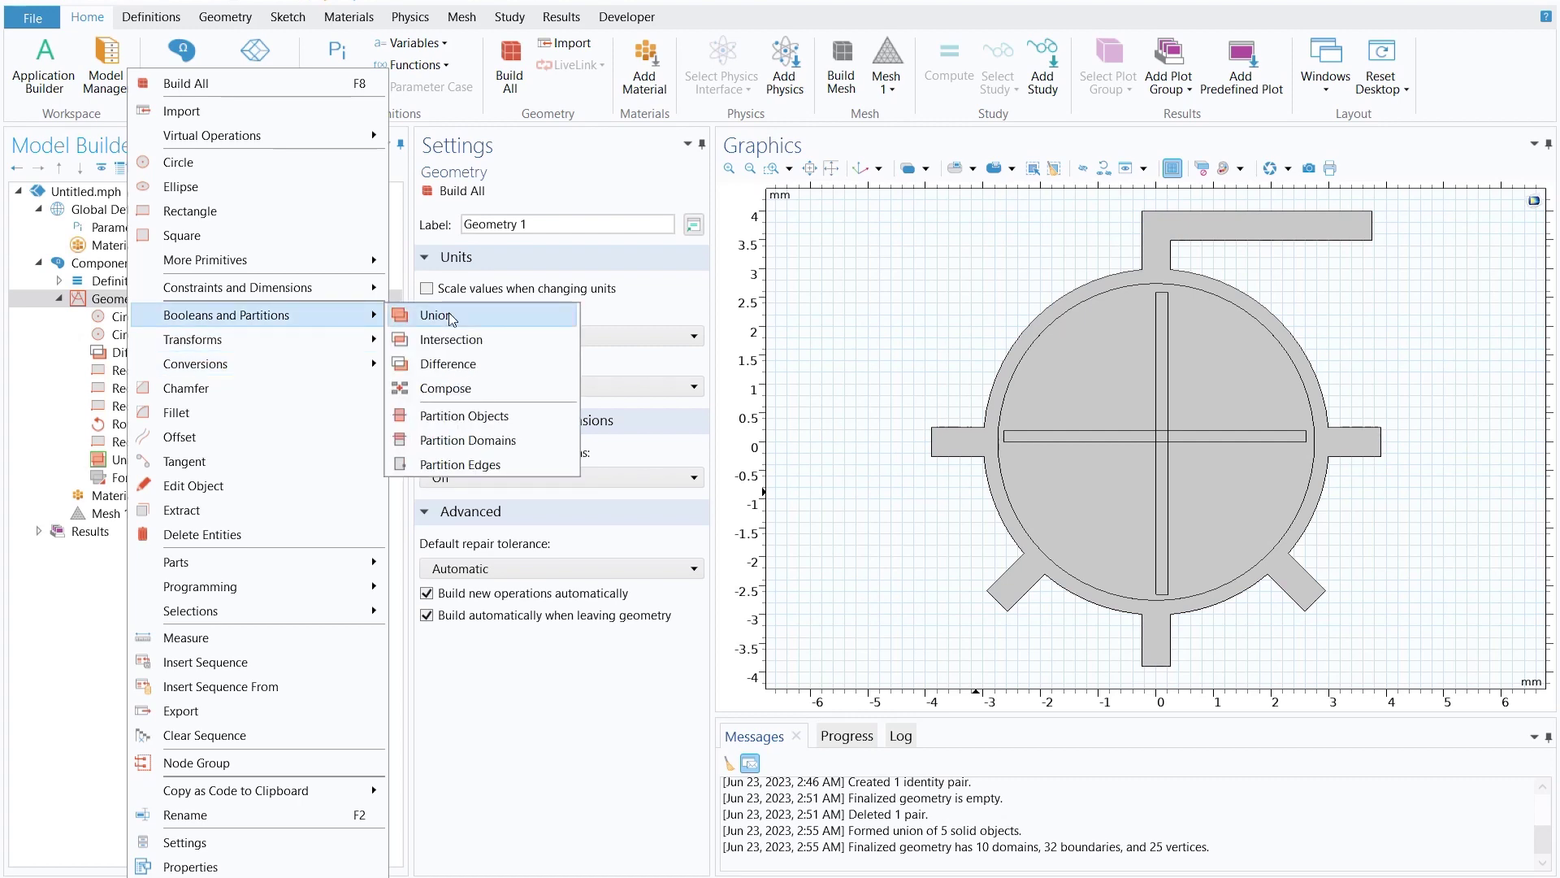
click(464, 365)
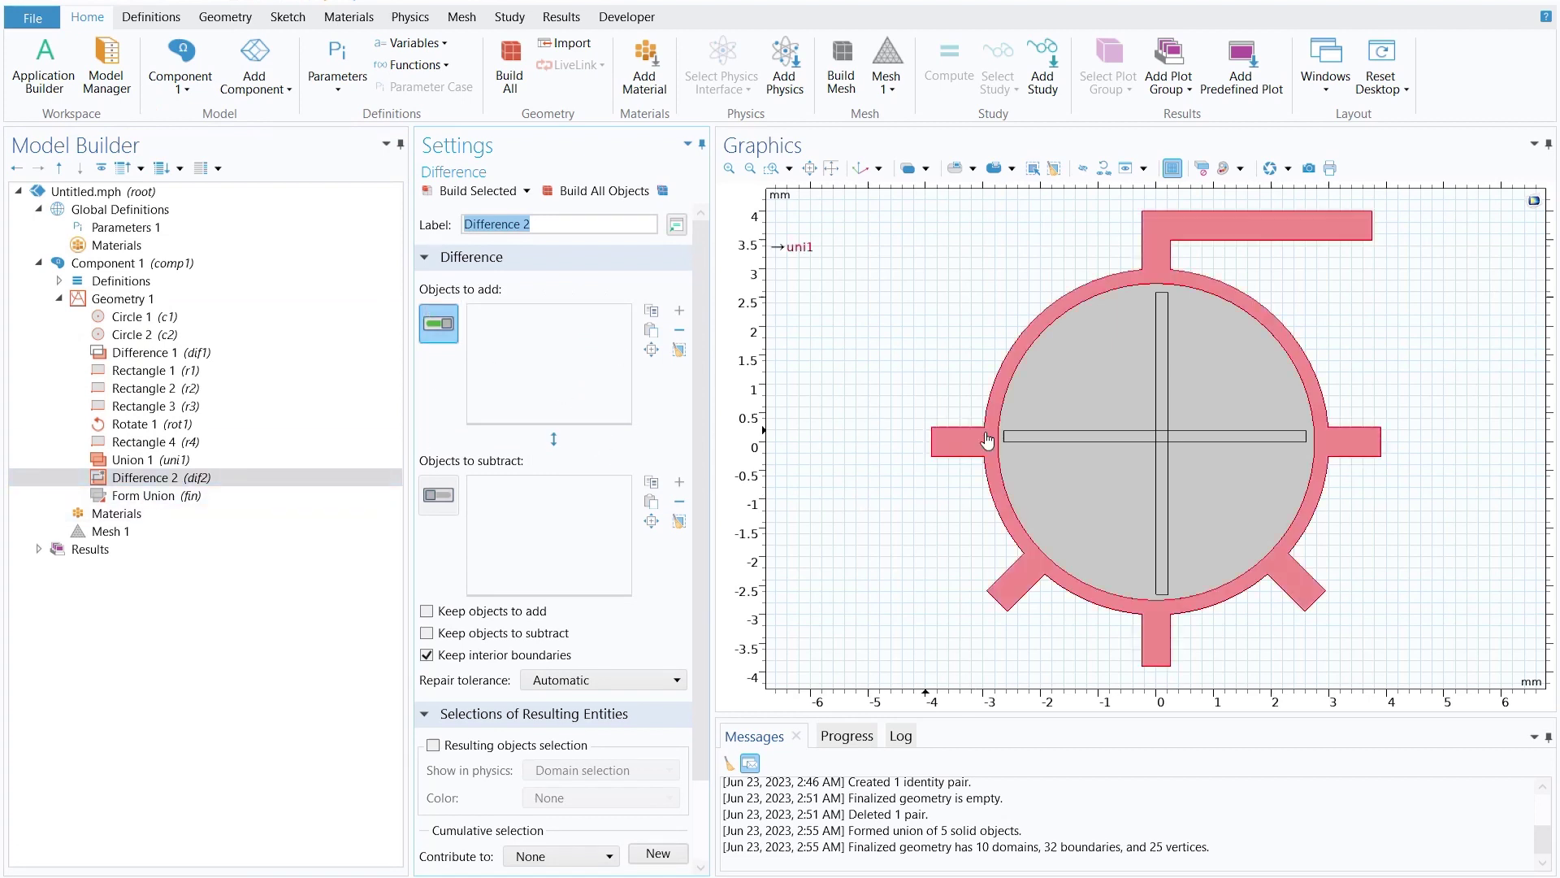
click(1091, 398)
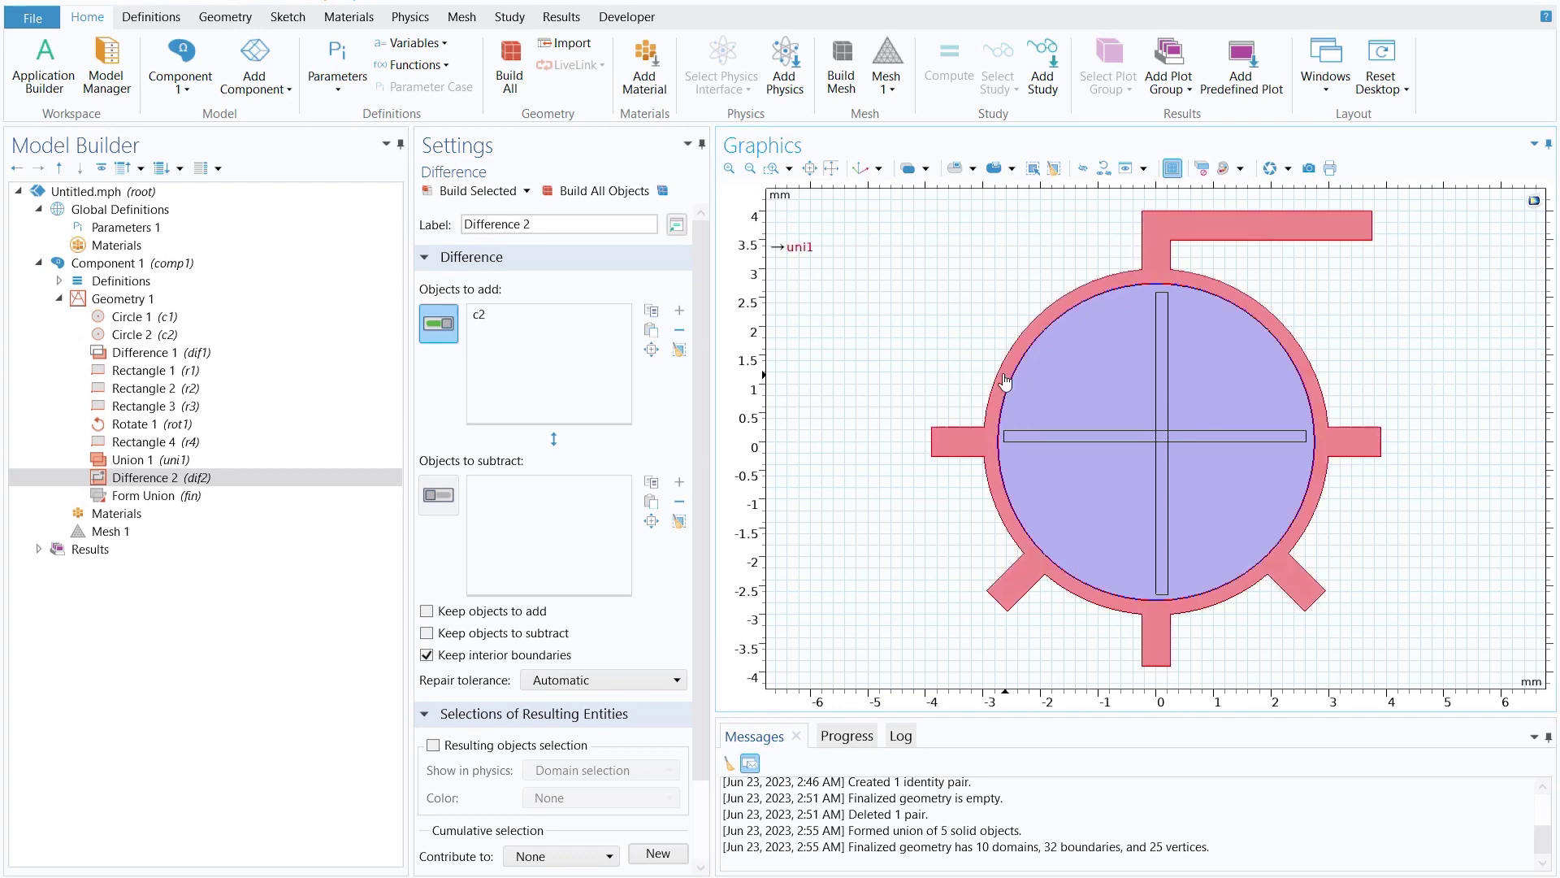
click(439, 495)
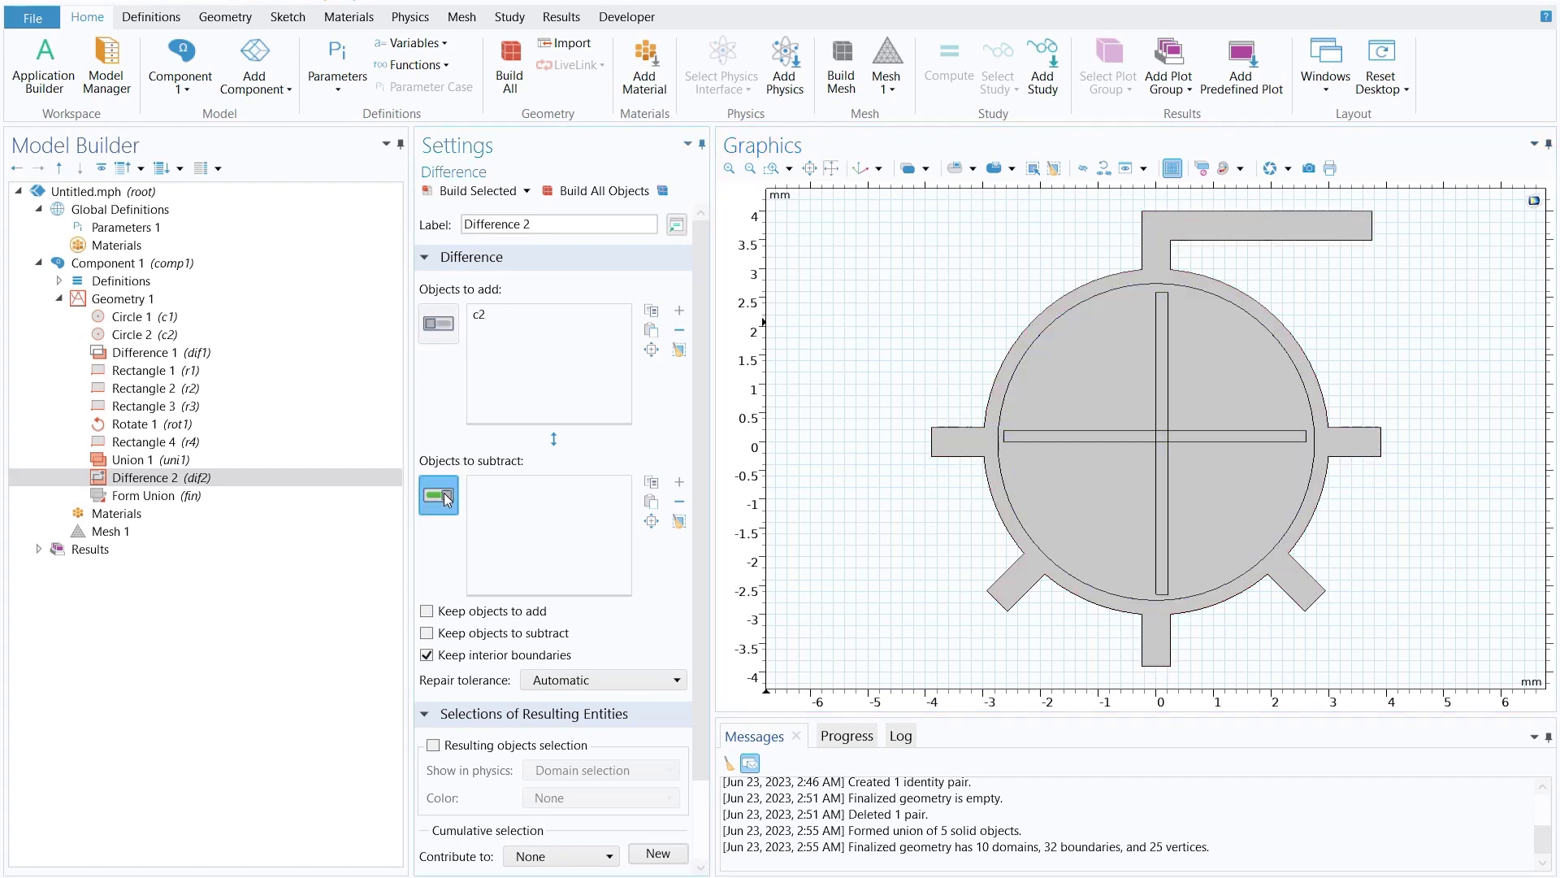
click(1160, 447)
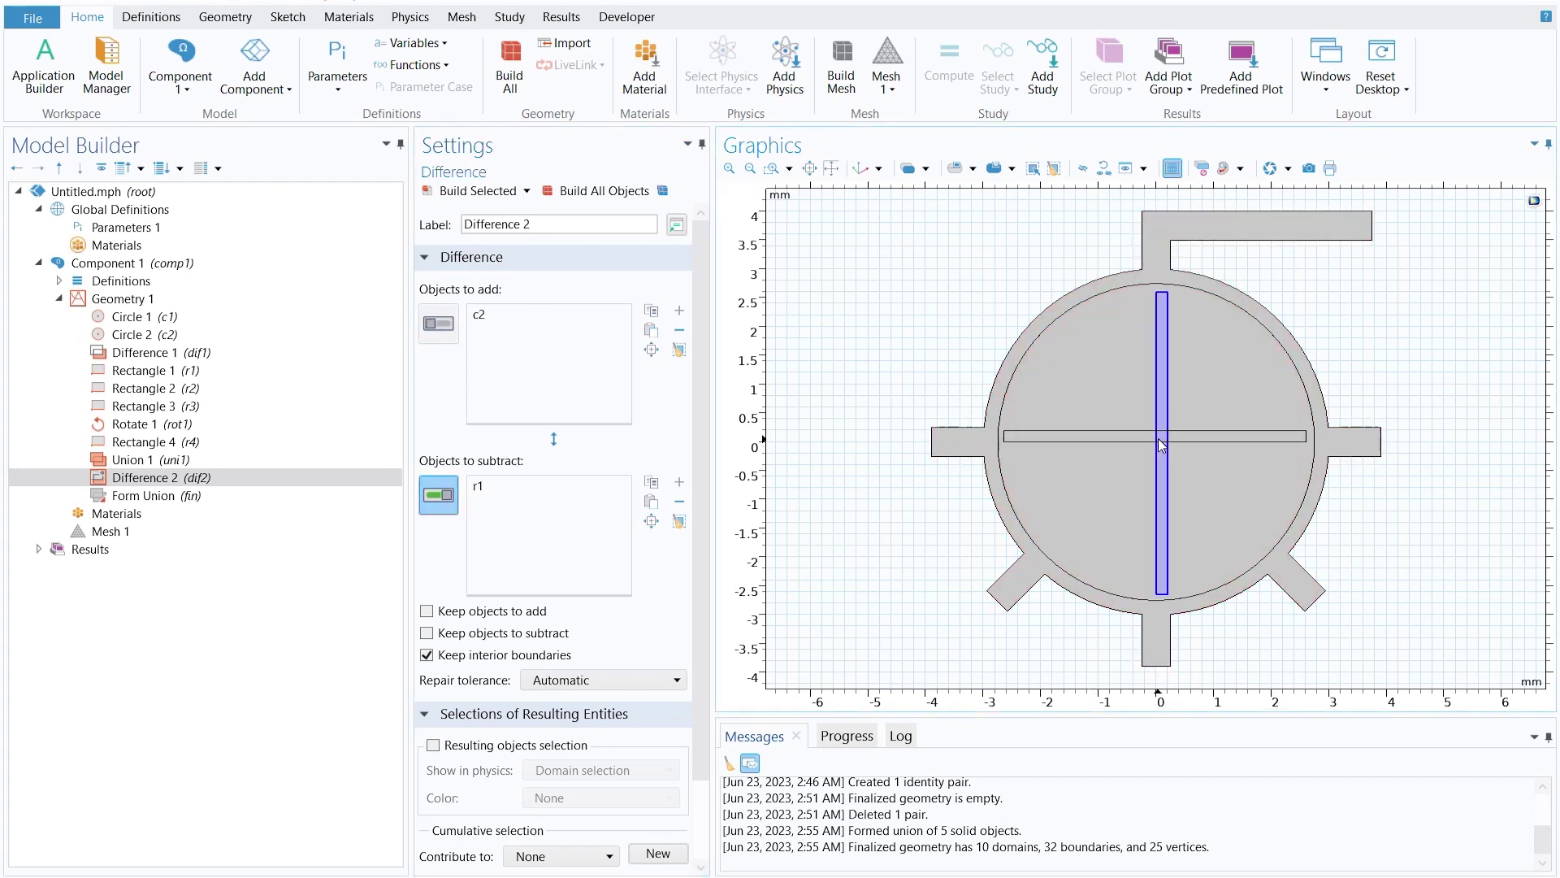
click(1096, 441)
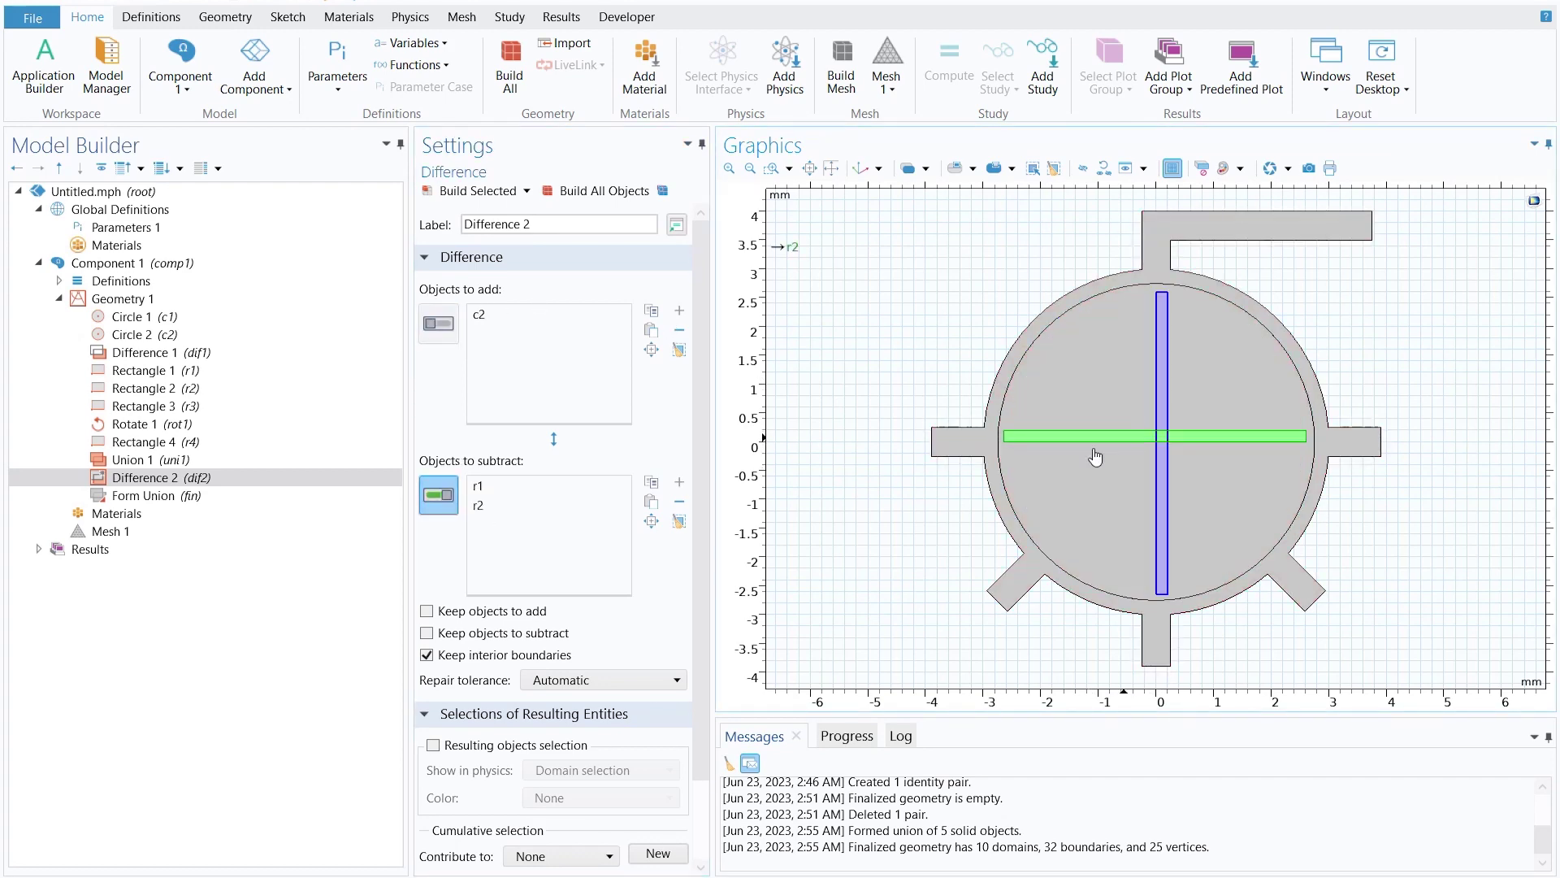
click(476, 192)
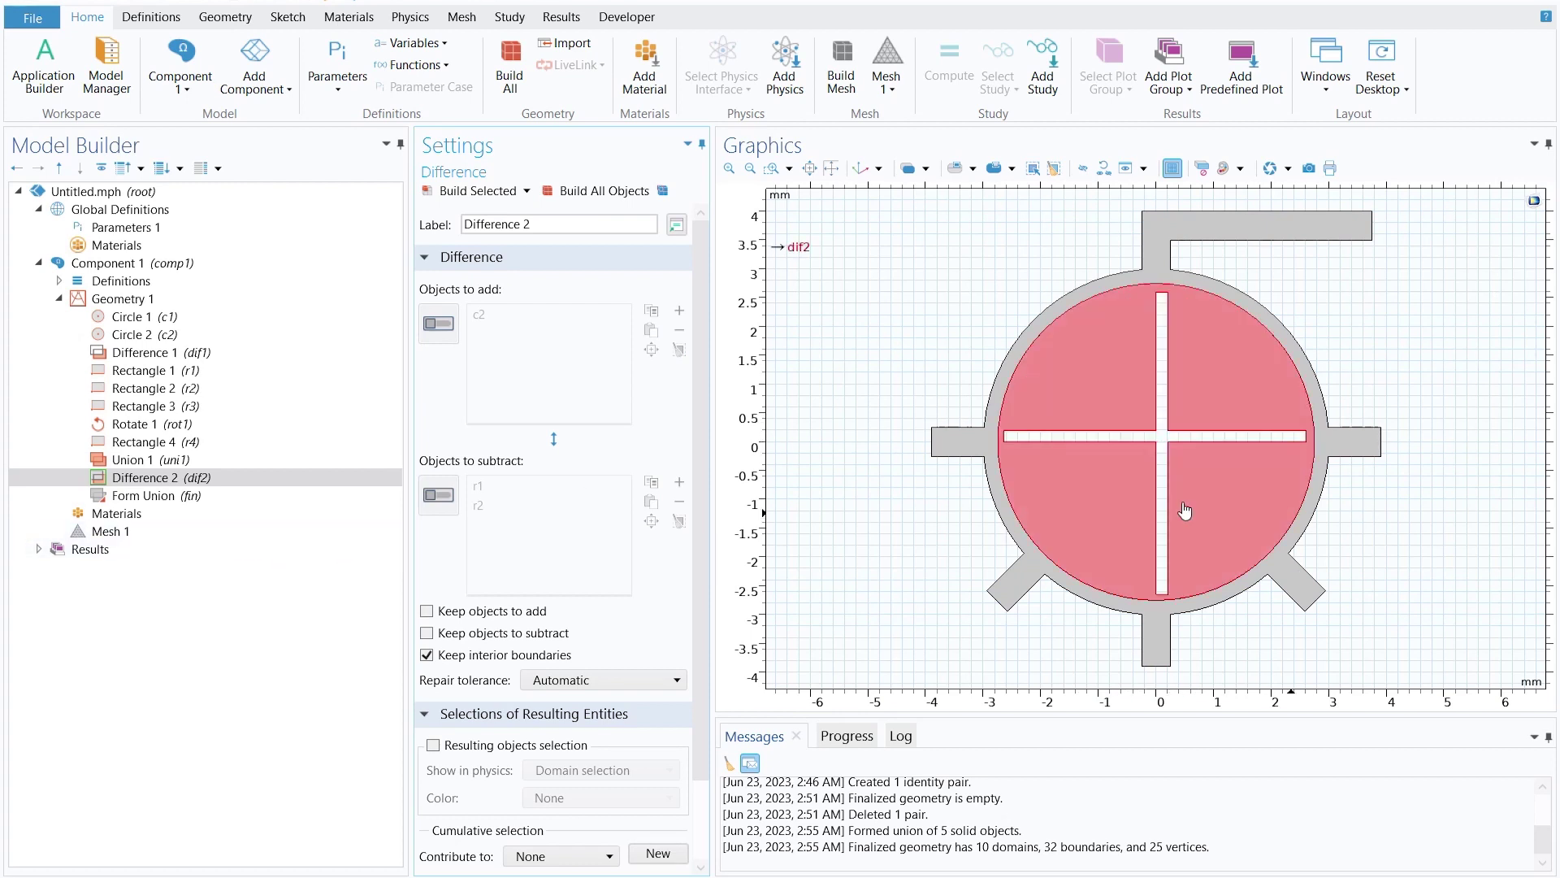
Set the geometry finalization to Form an assembly with imprints and identity pairs created, and build it.
click(119, 497)
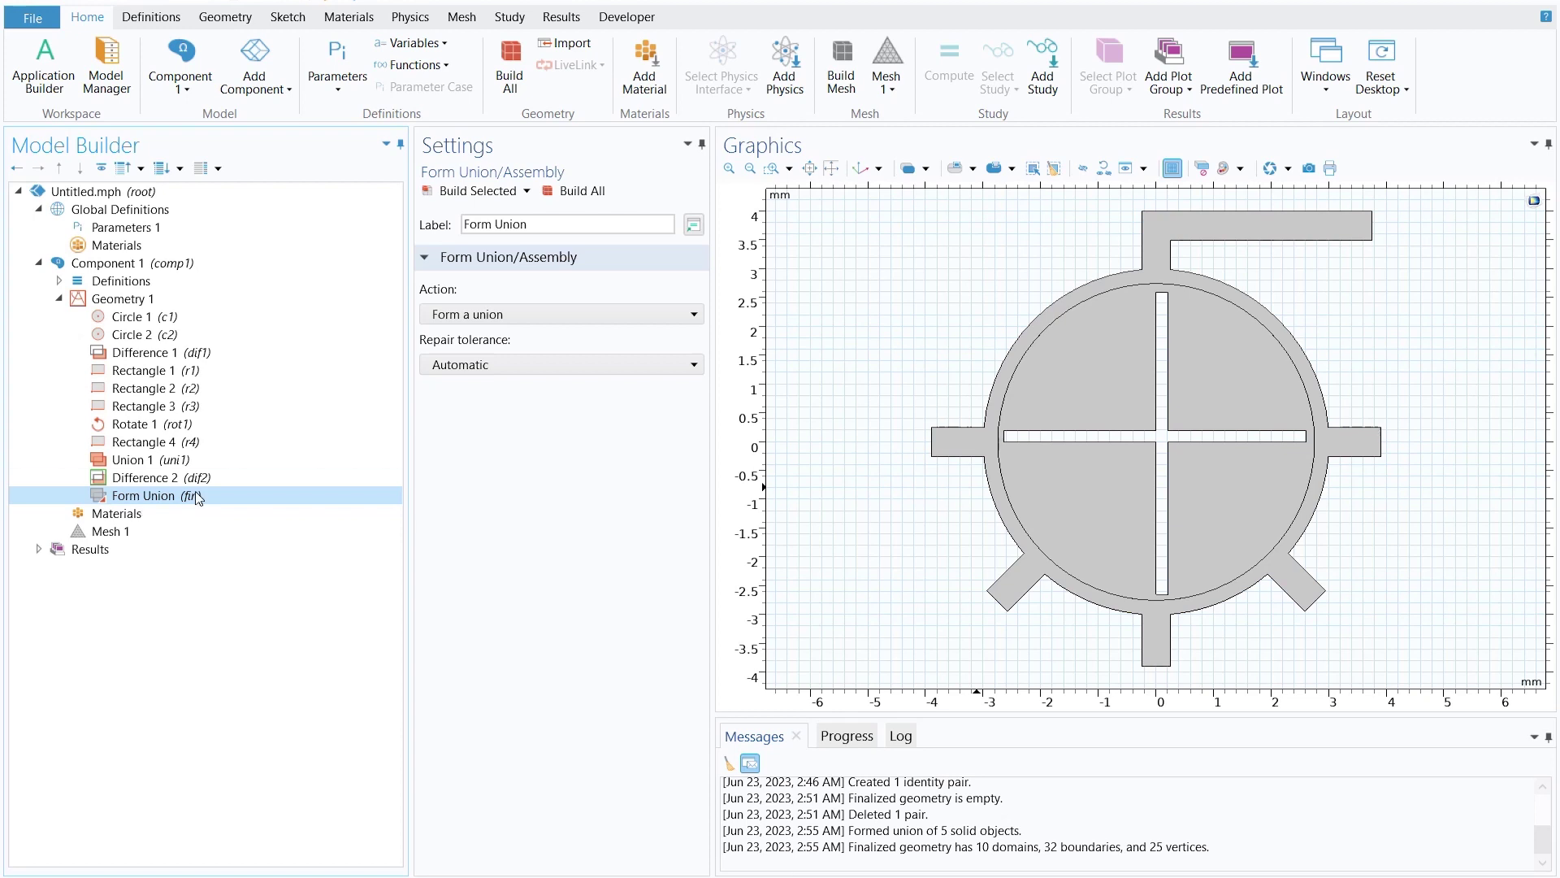
click(494, 315)
click(494, 355)
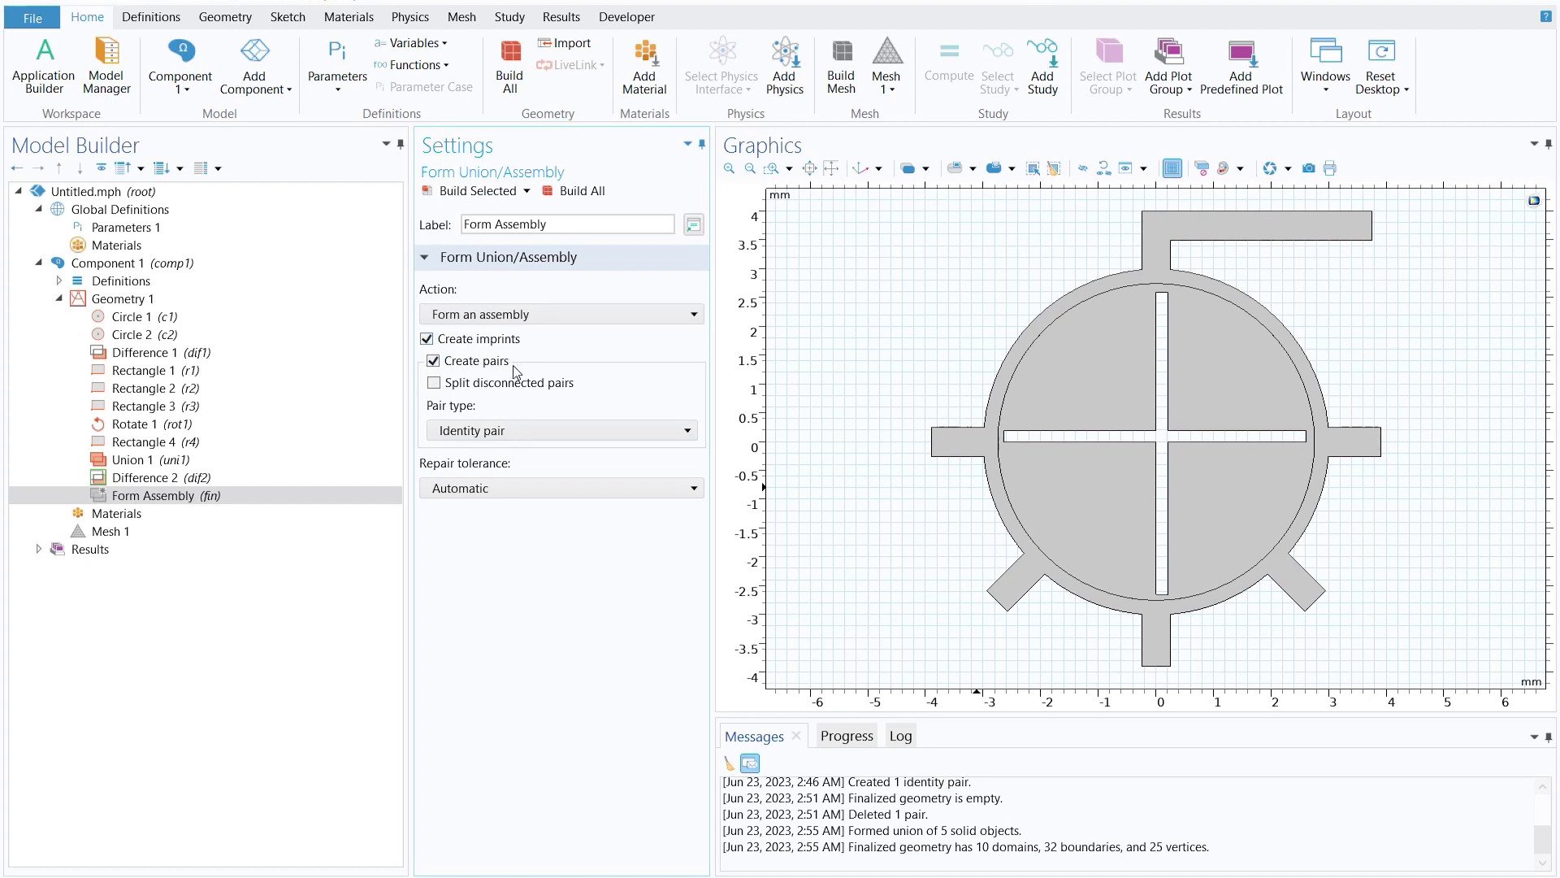
click(482, 431)
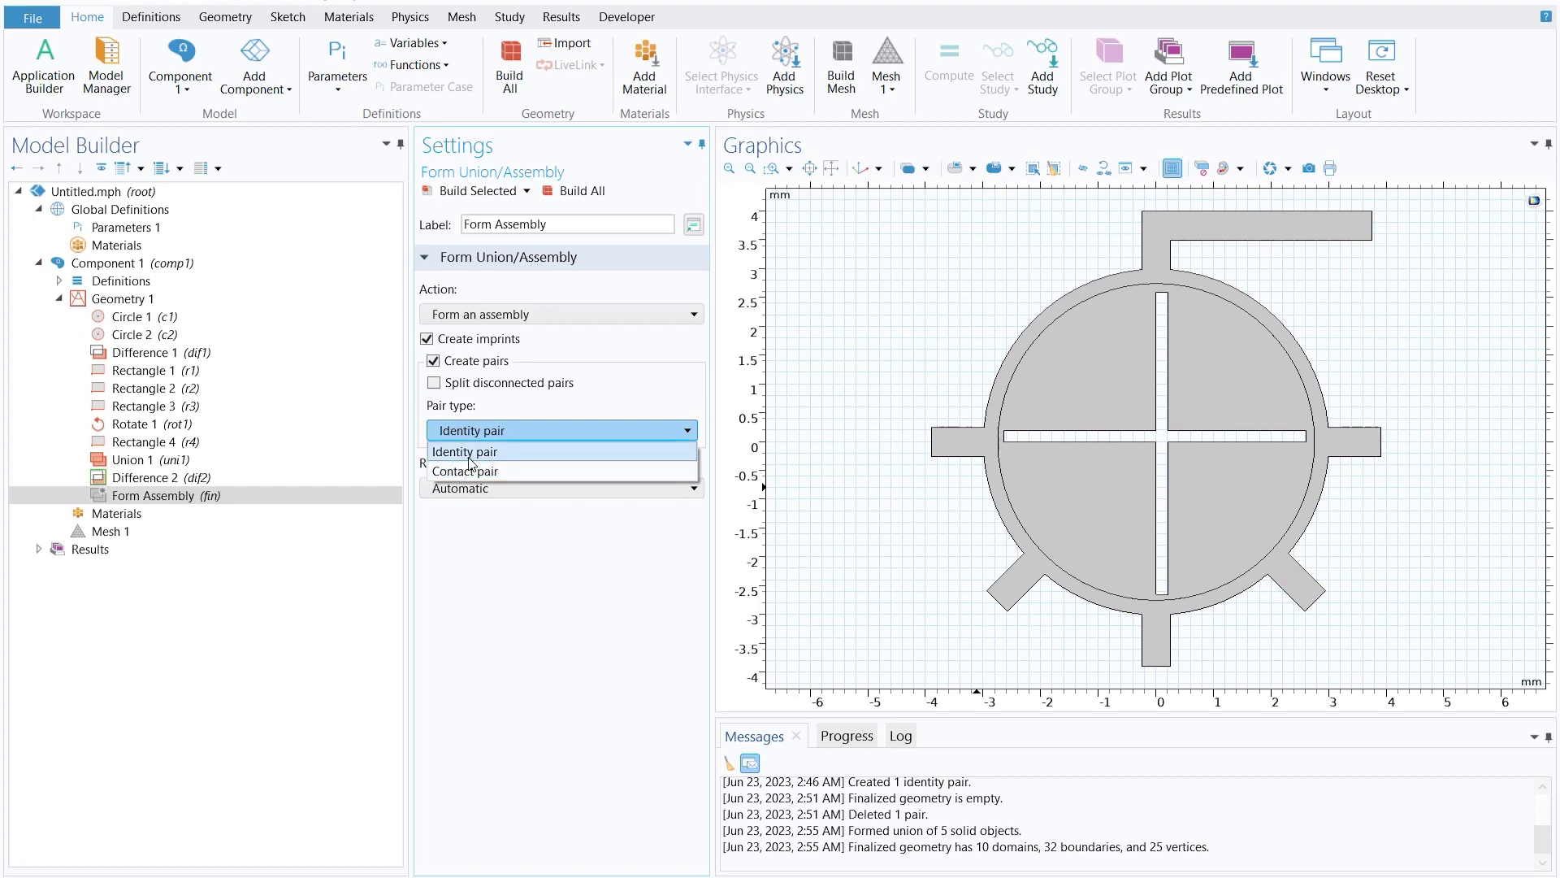
click(470, 459)
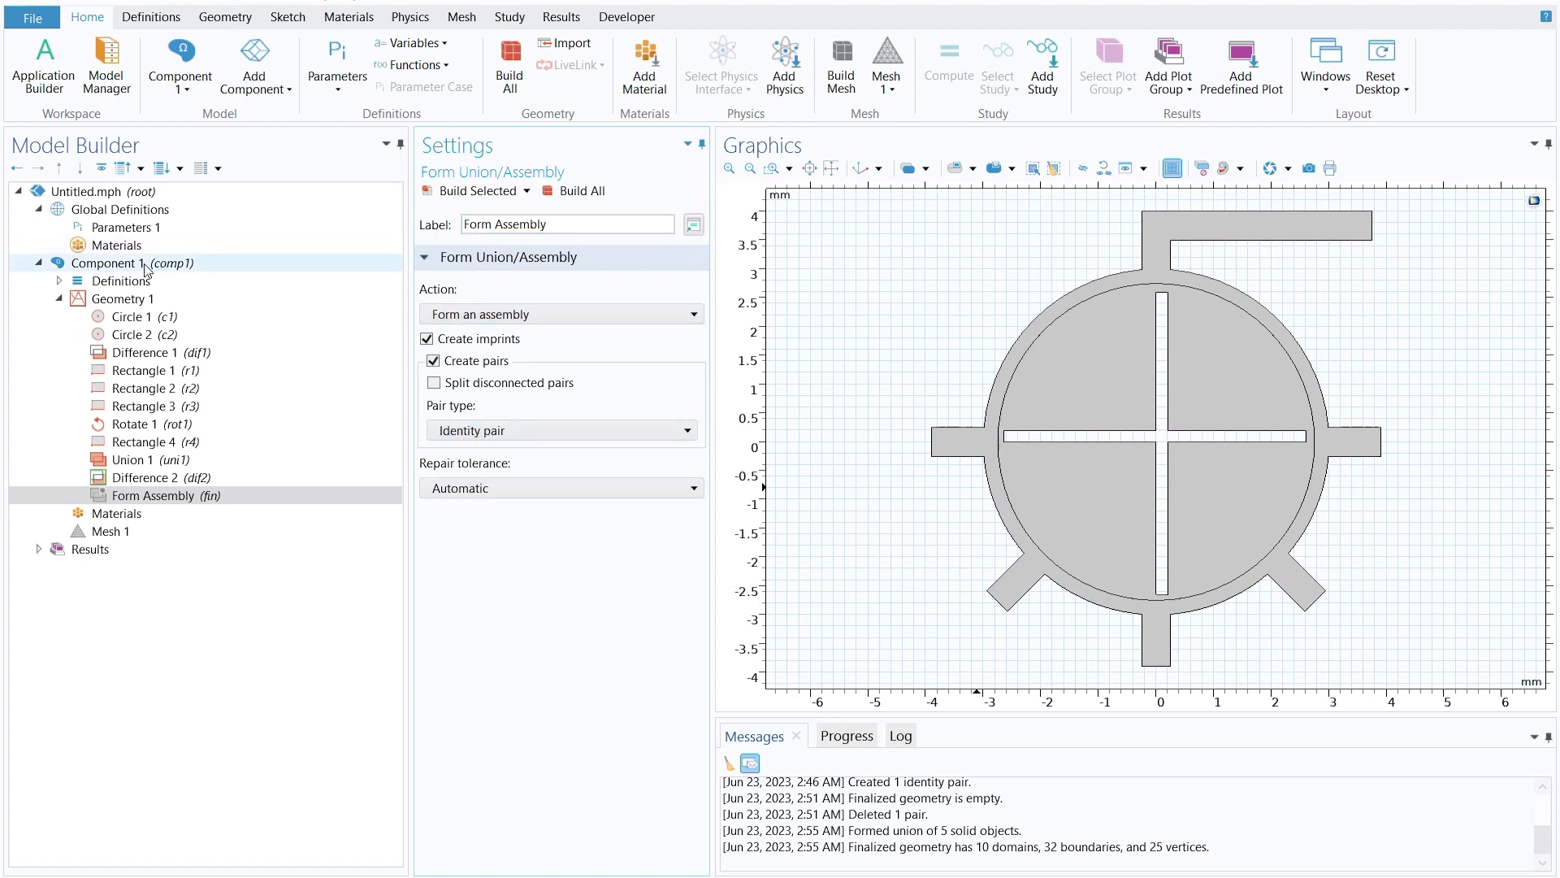
click(61, 281)
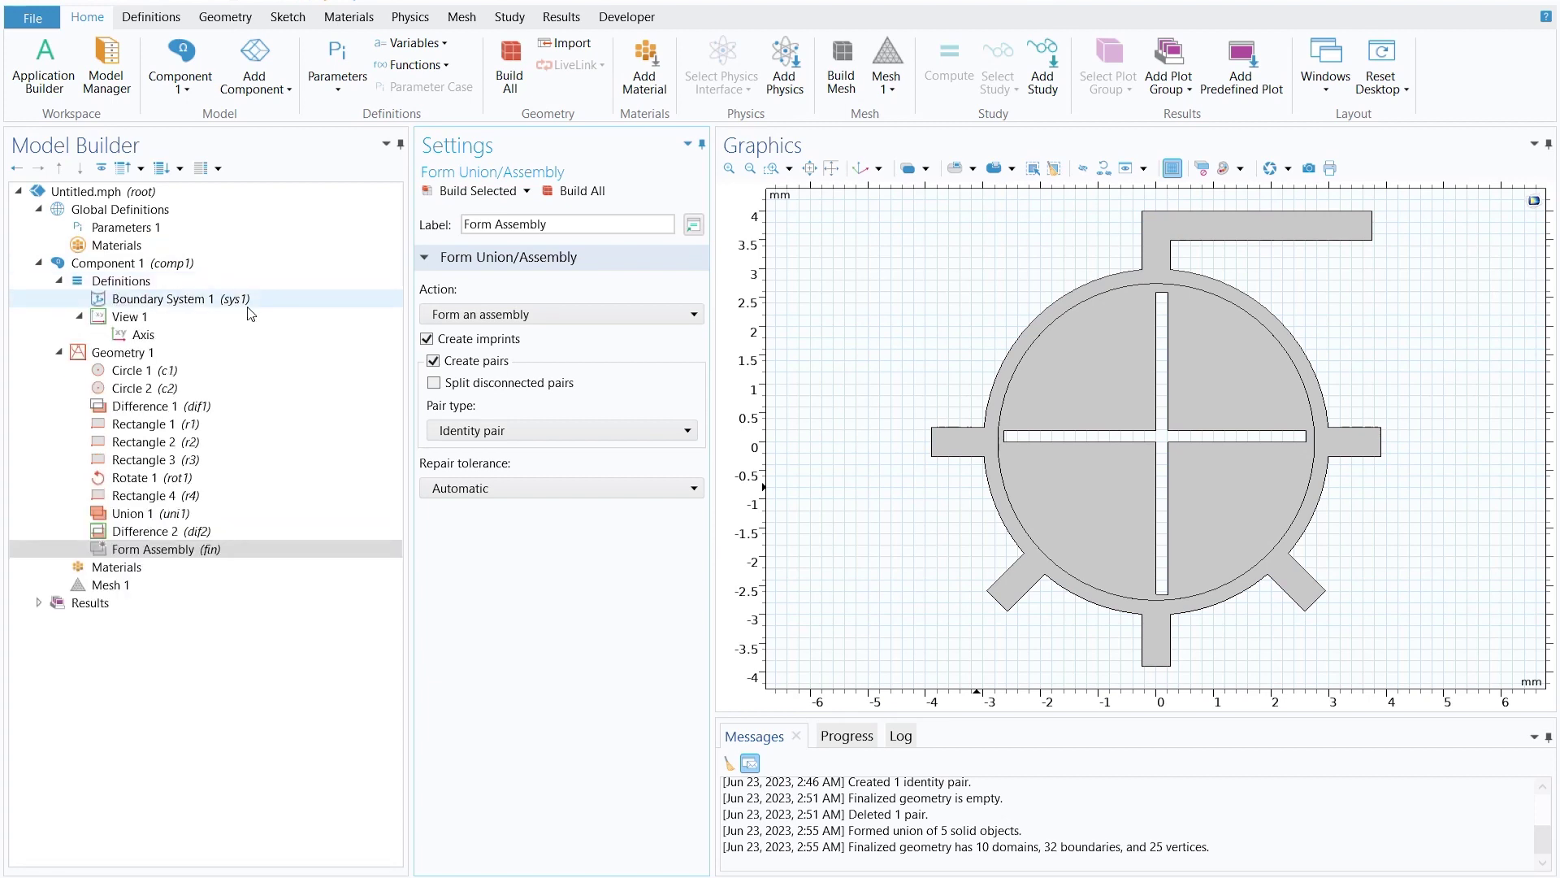
click(460, 192)
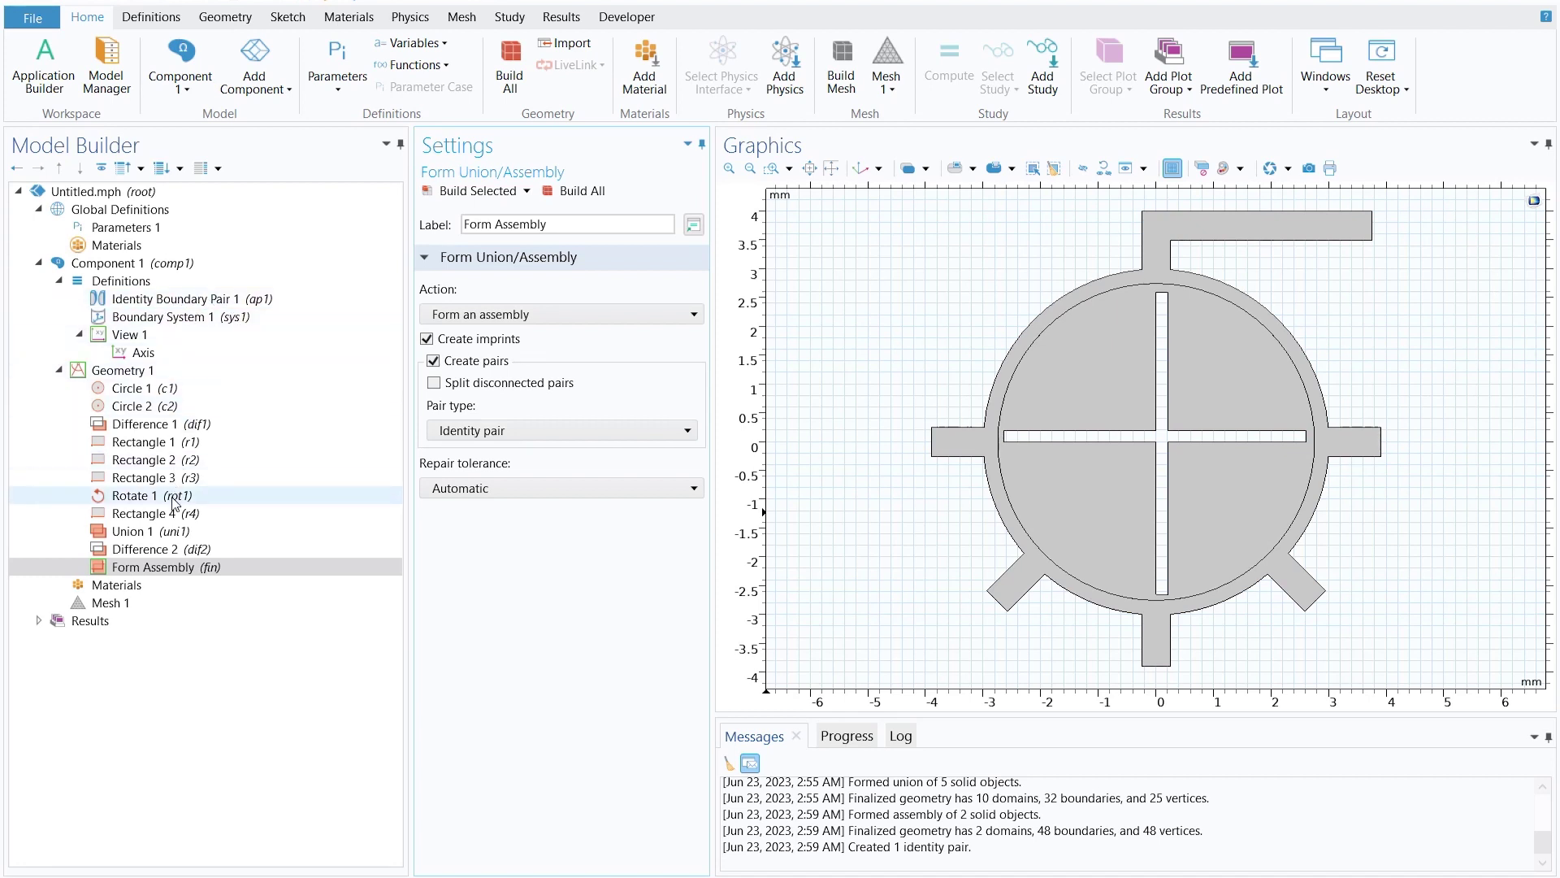
Add the single-phase Laminar Flow (spf) physics interface to Component 1.
click(122, 585)
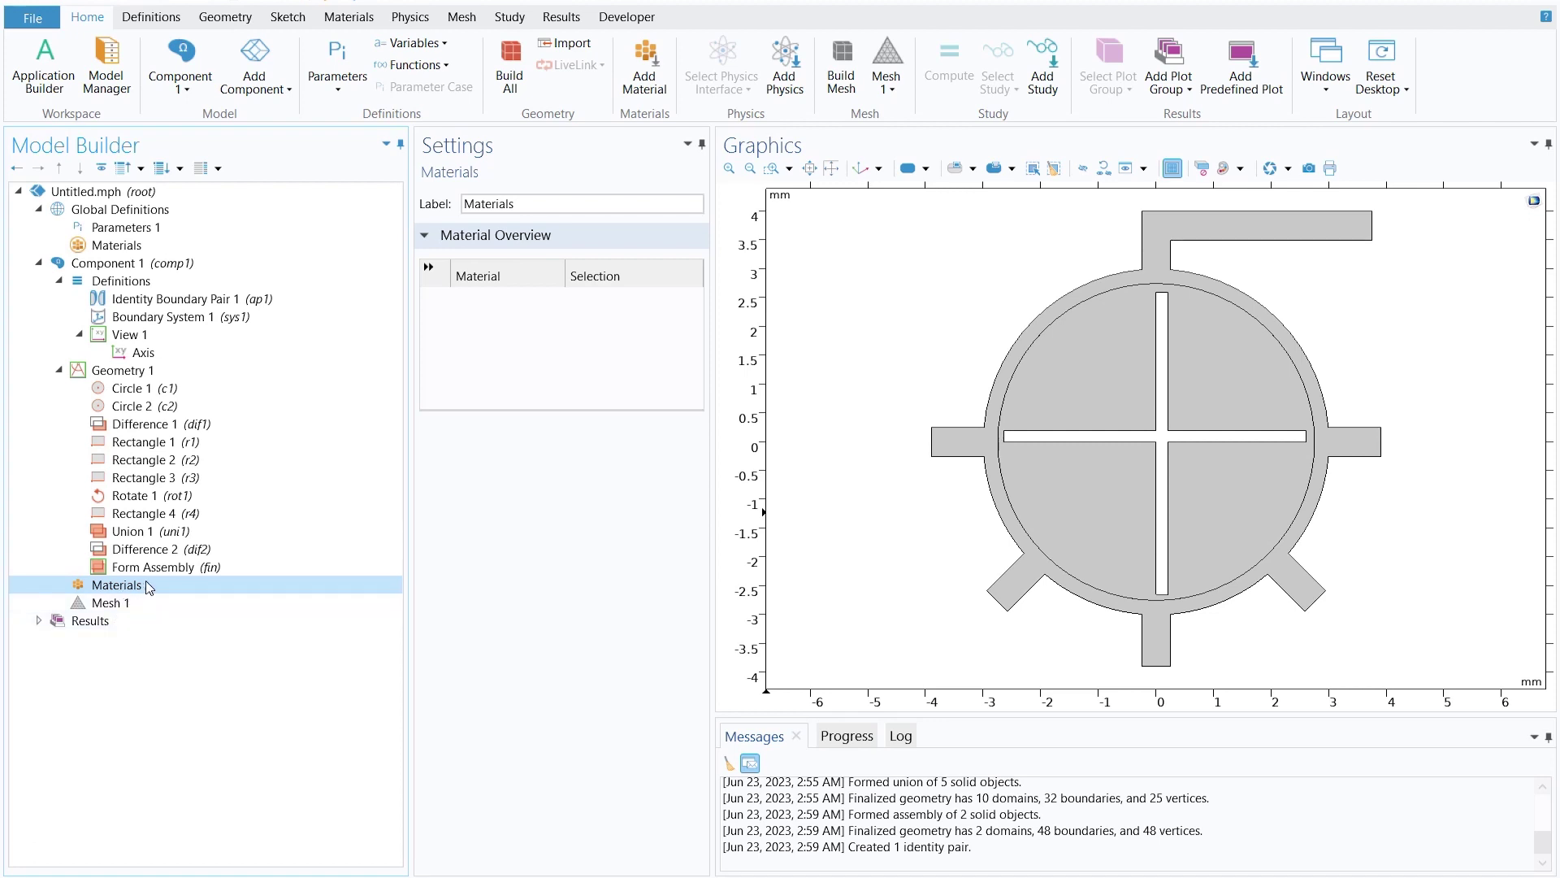
click(785, 69)
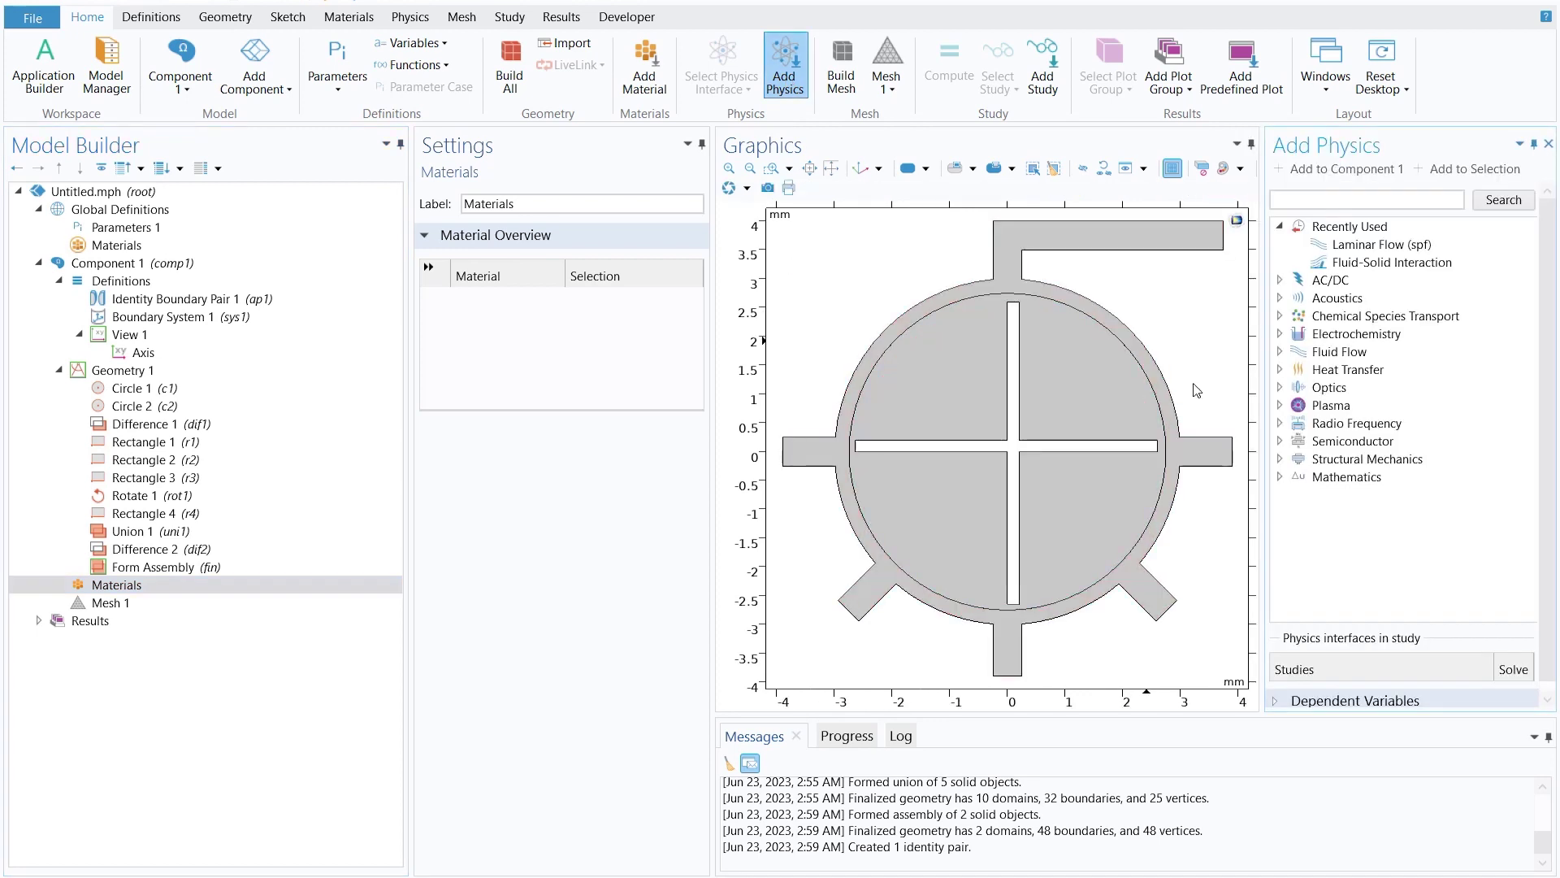
click(1281, 352)
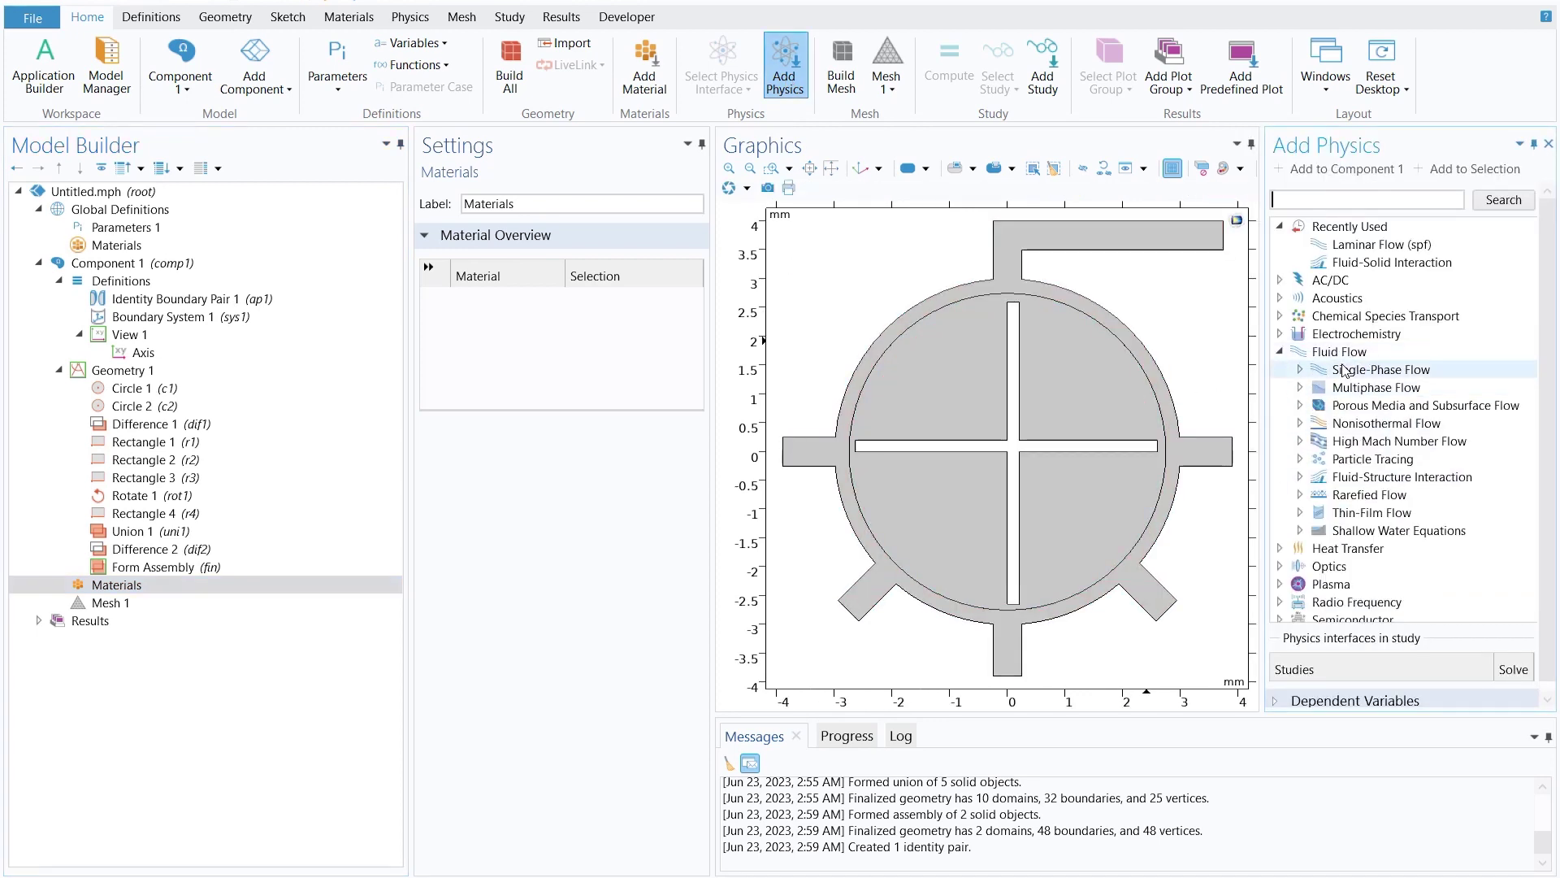
click(1301, 372)
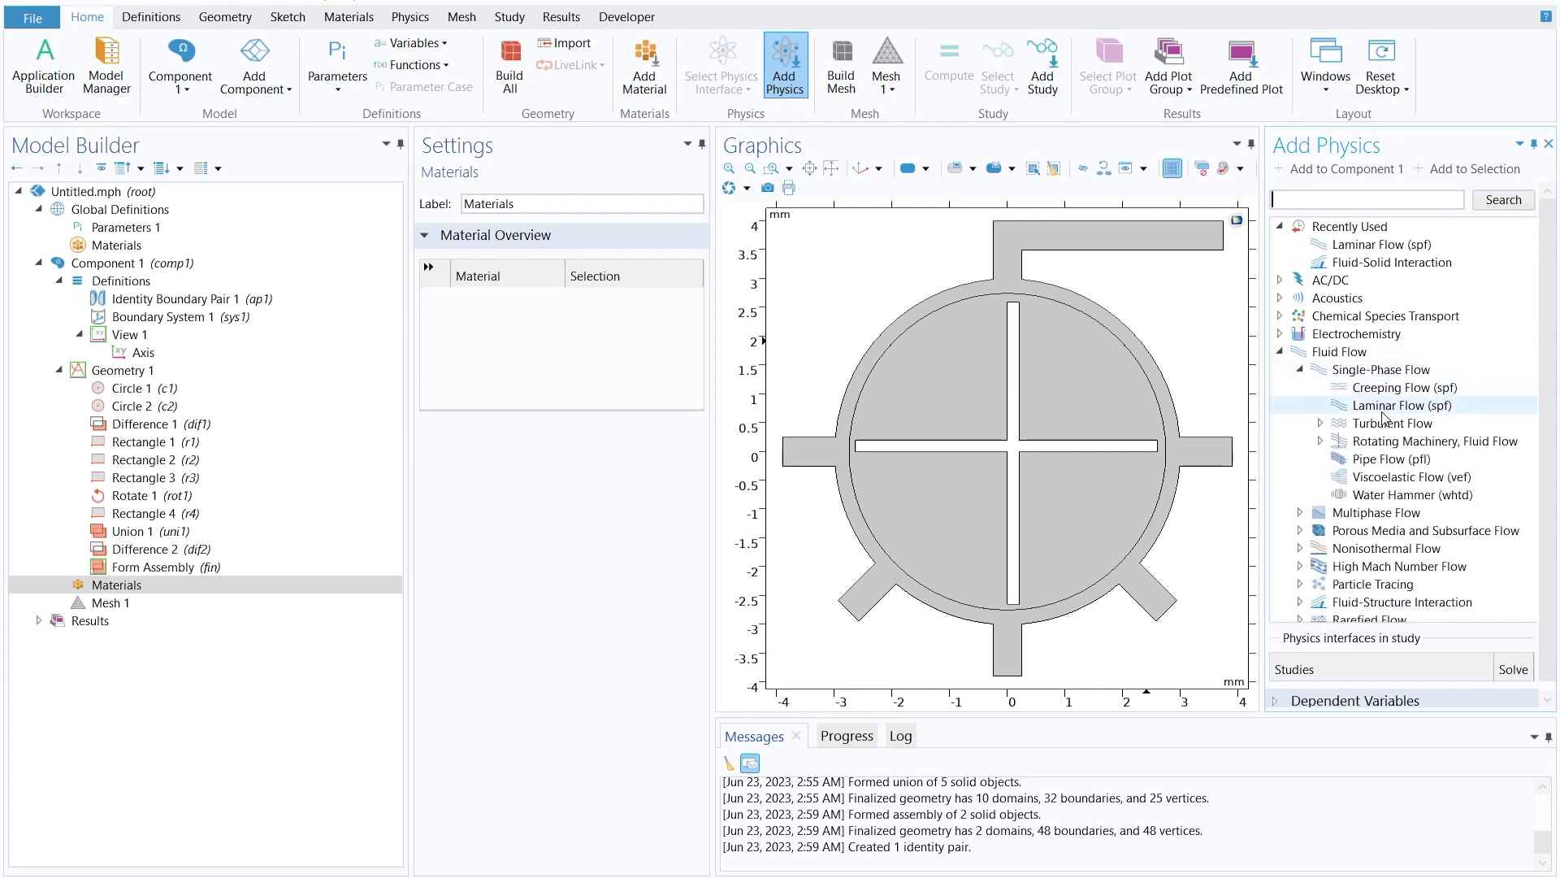
click(1386, 406)
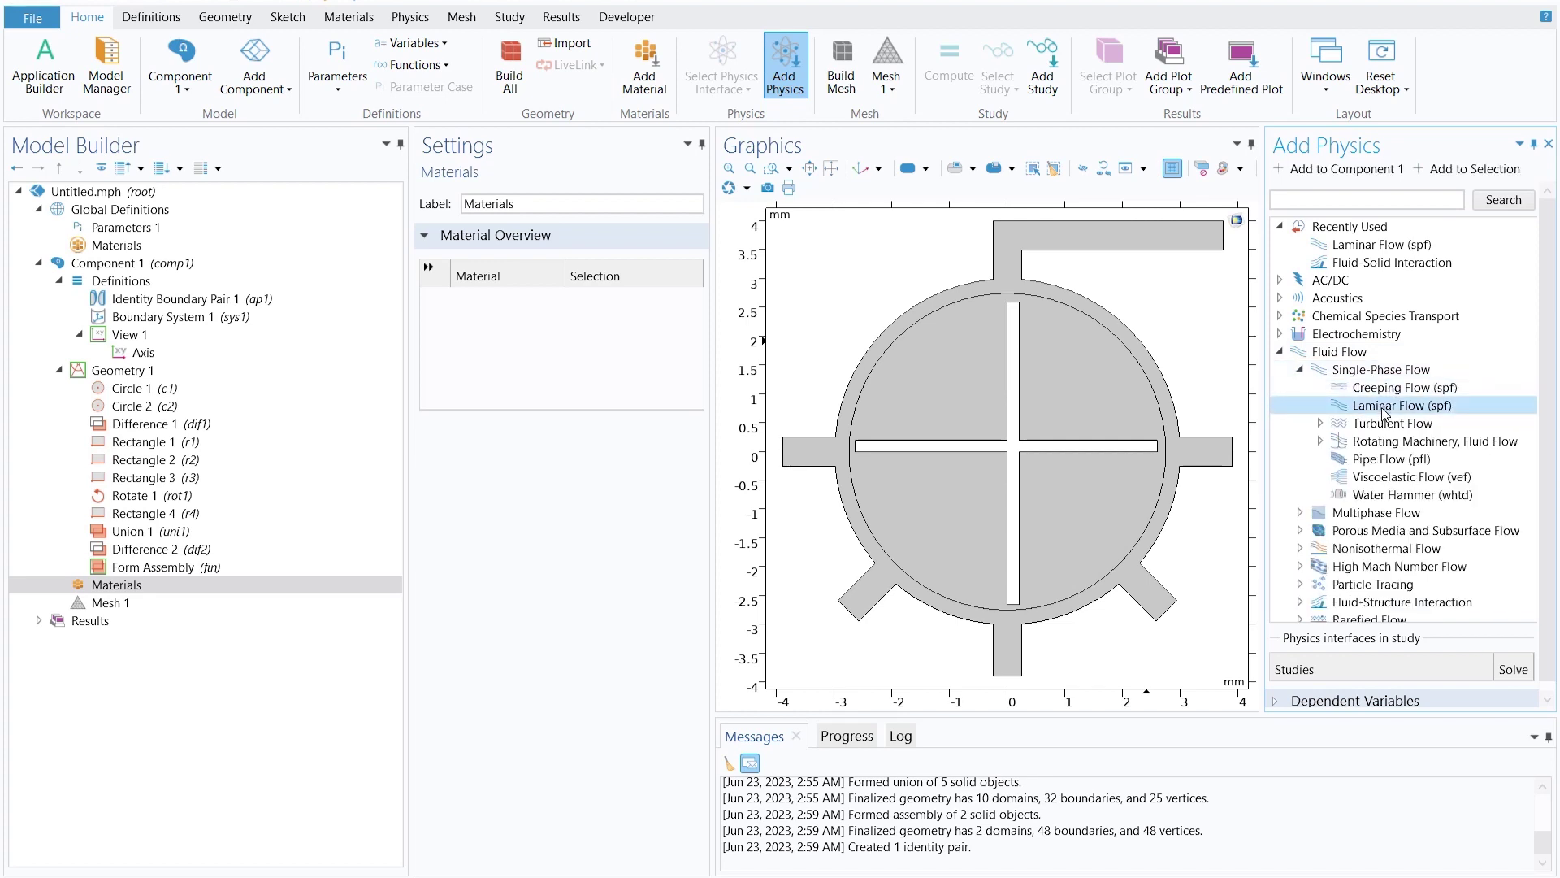
double_click(1383, 407)
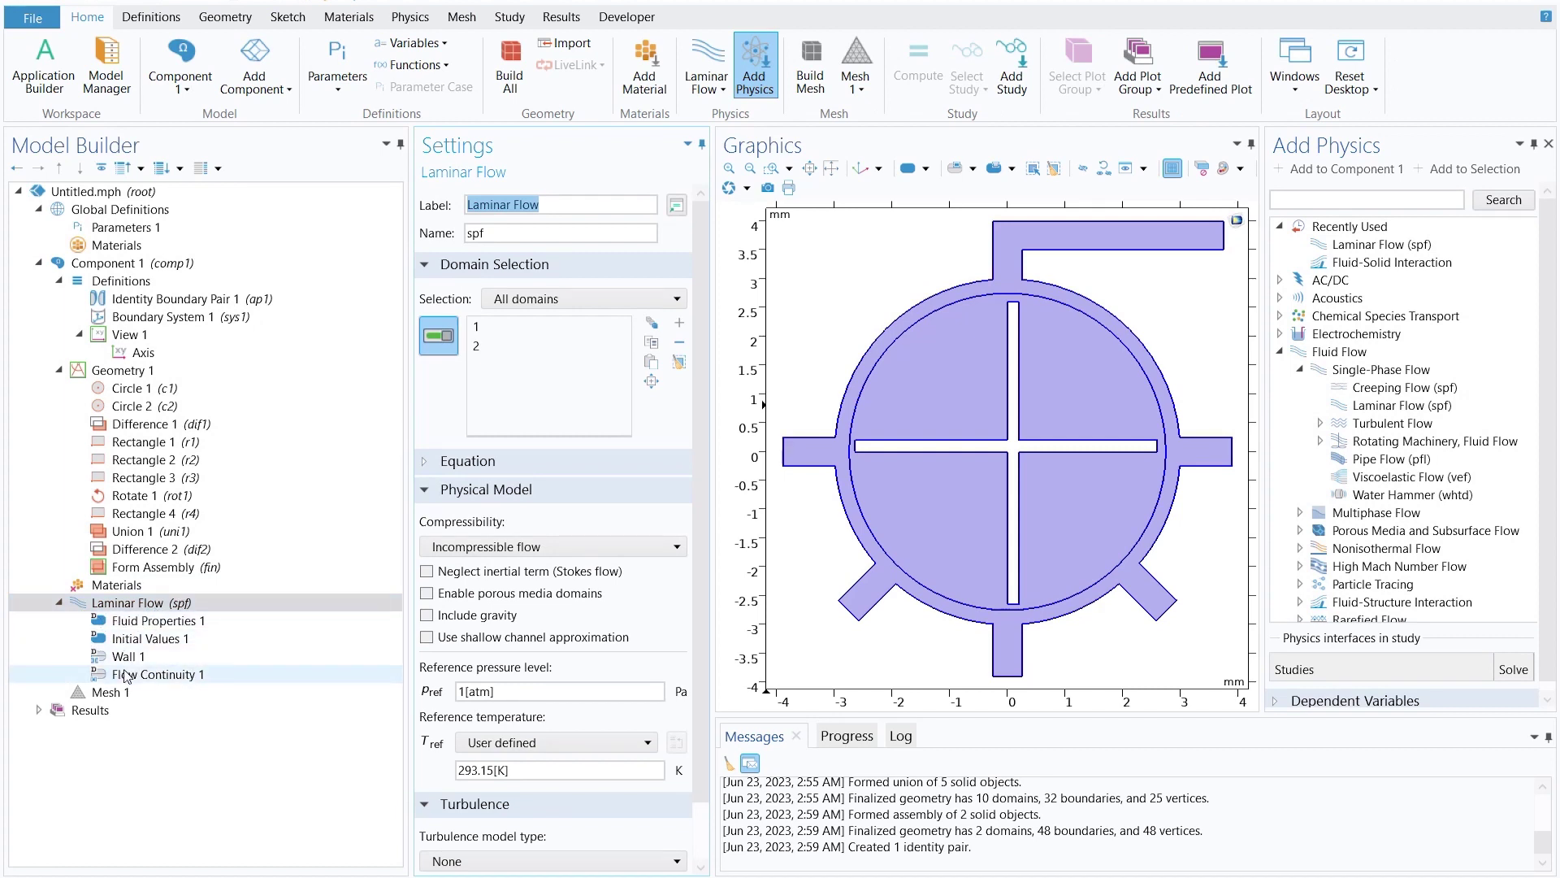
Add the Particle Tracing for Fluid Flow (fpt) interface to Component 1 and finish adding physics.
click(1301, 370)
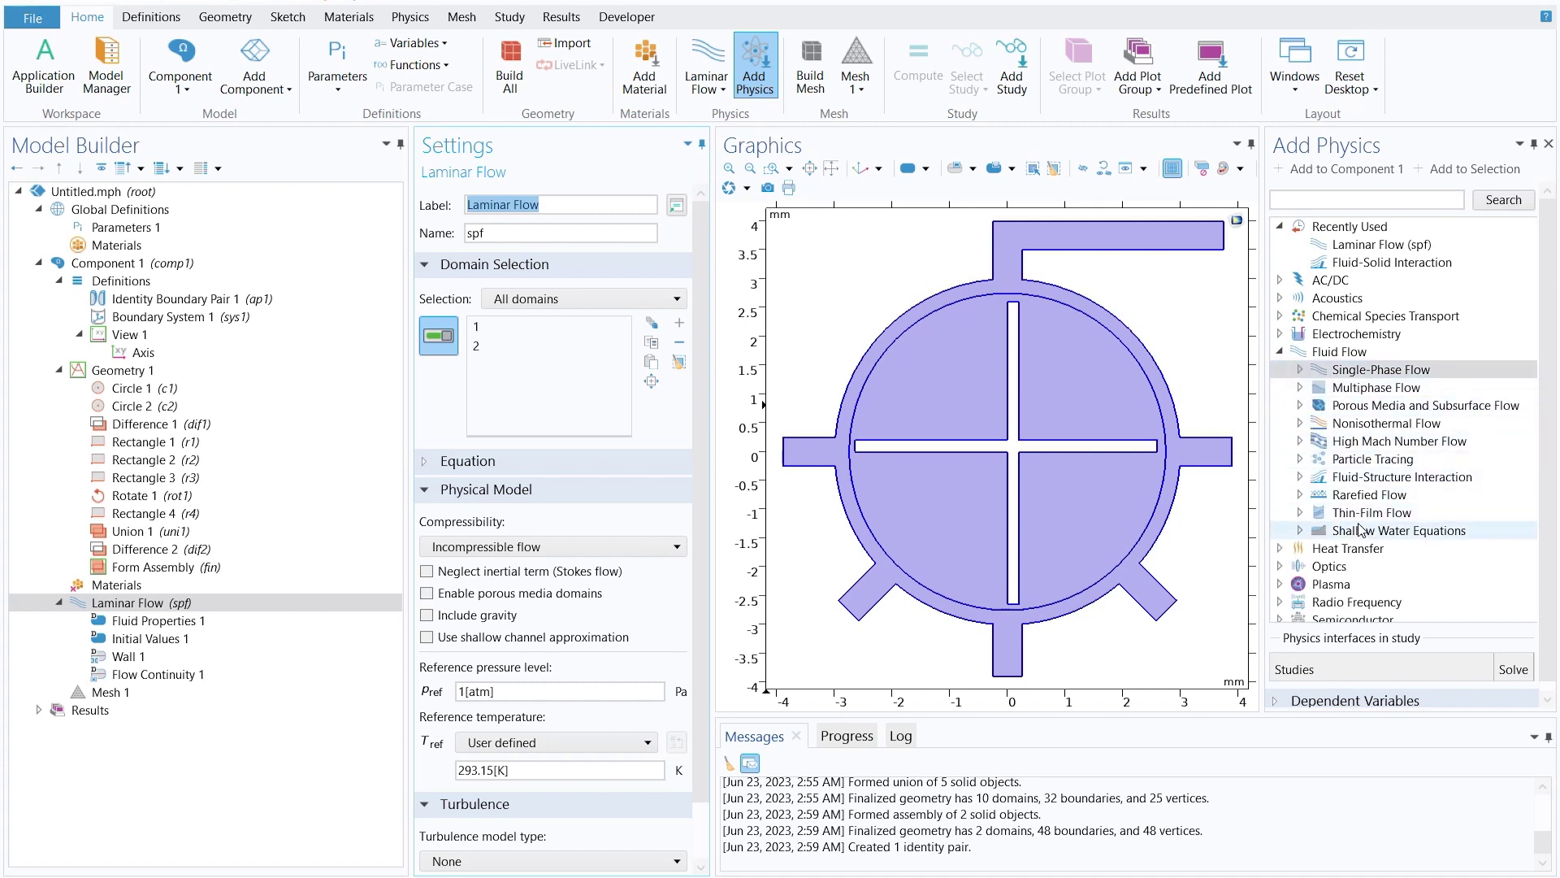
click(1300, 459)
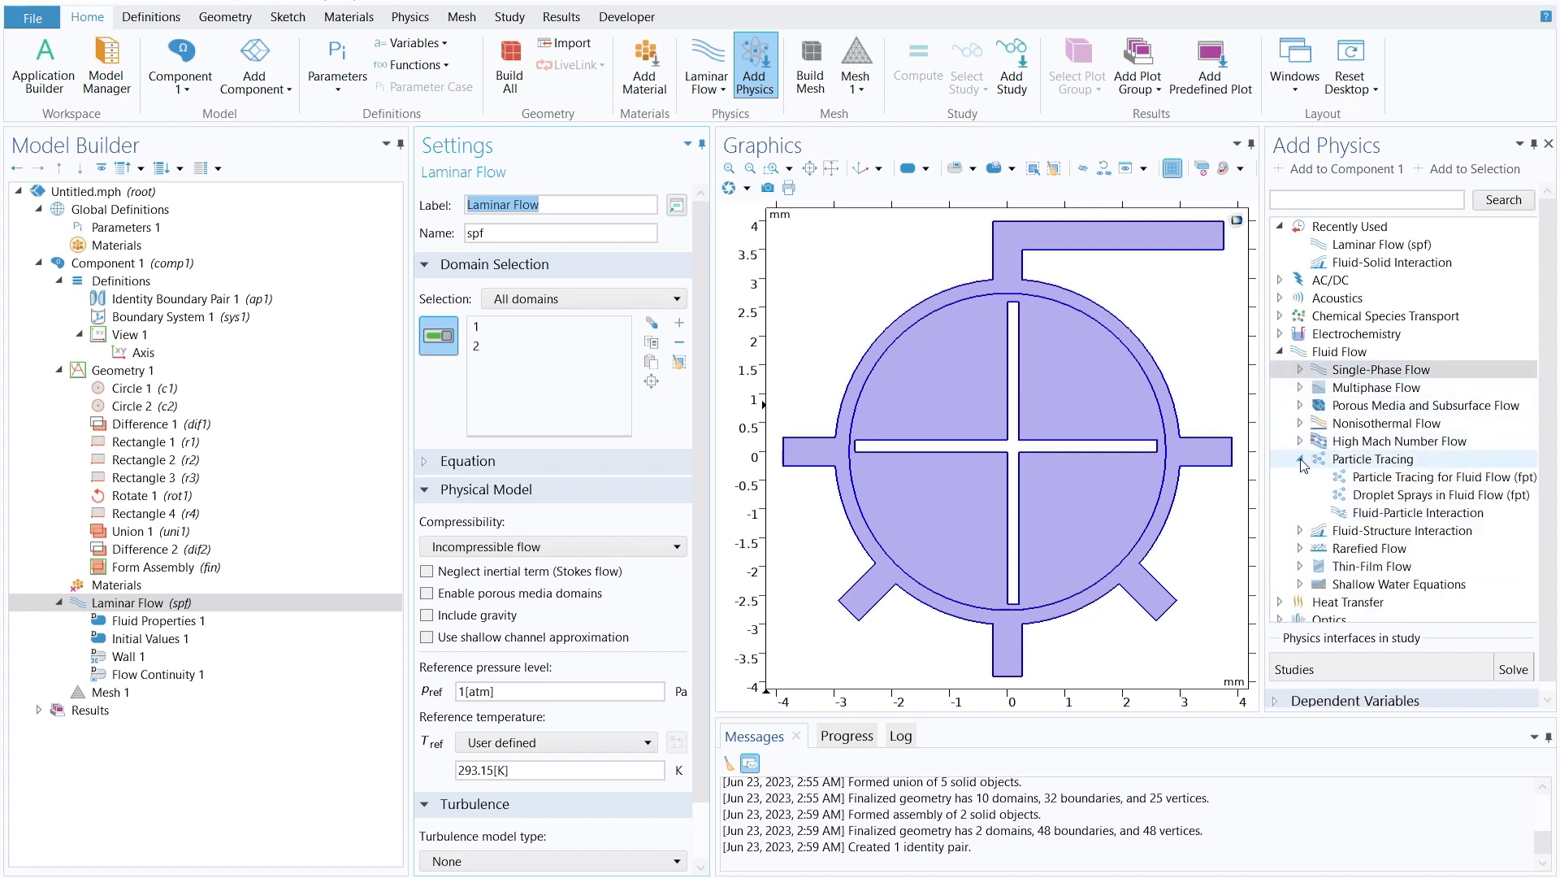
click(1448, 482)
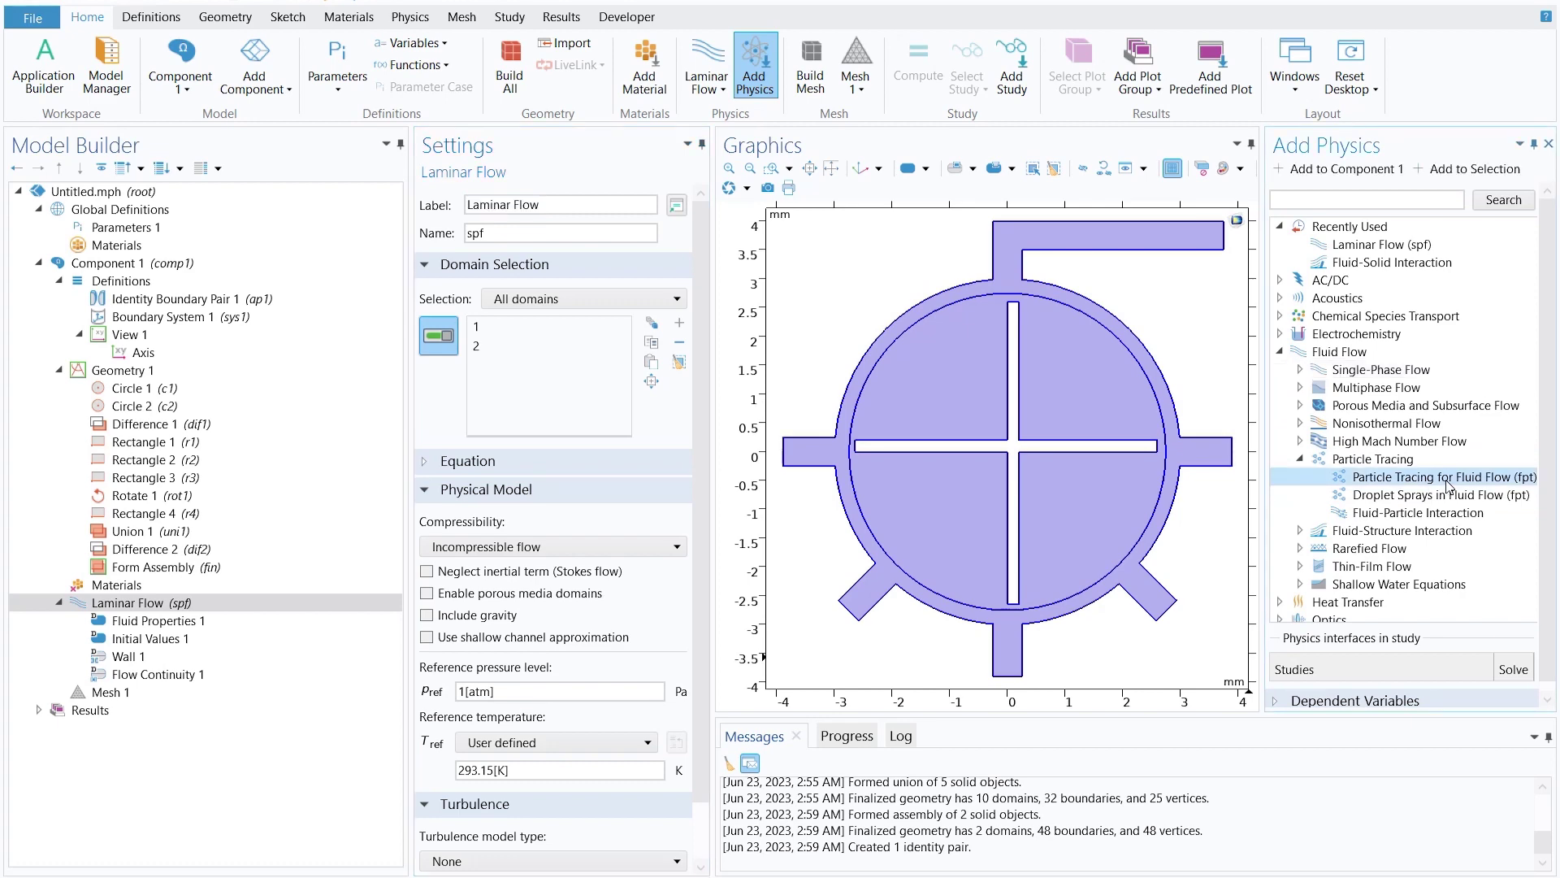
double_click(1445, 485)
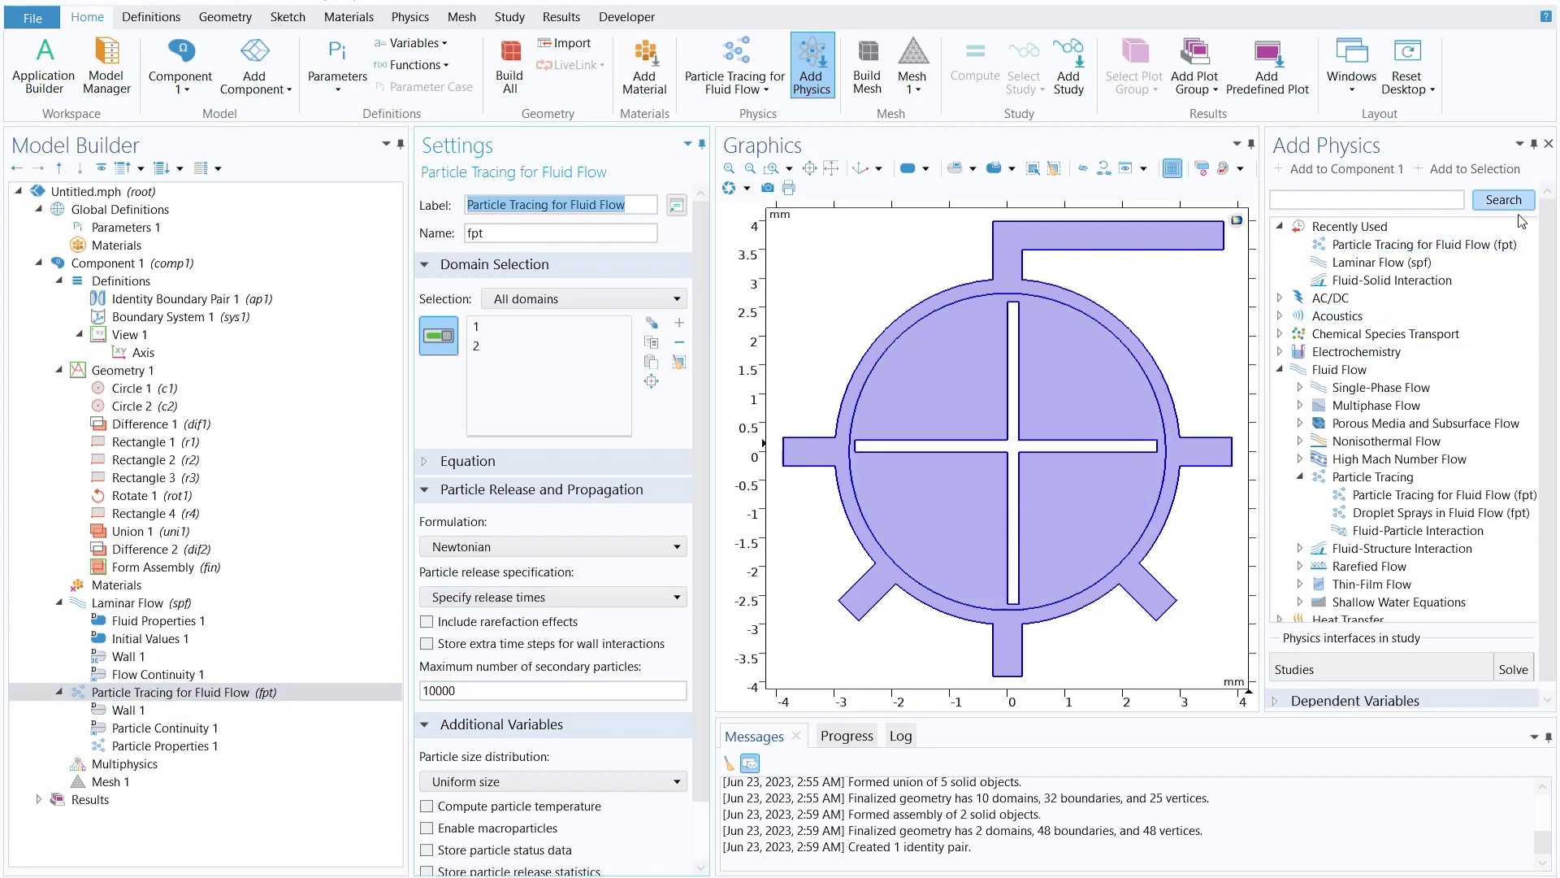
click(1548, 147)
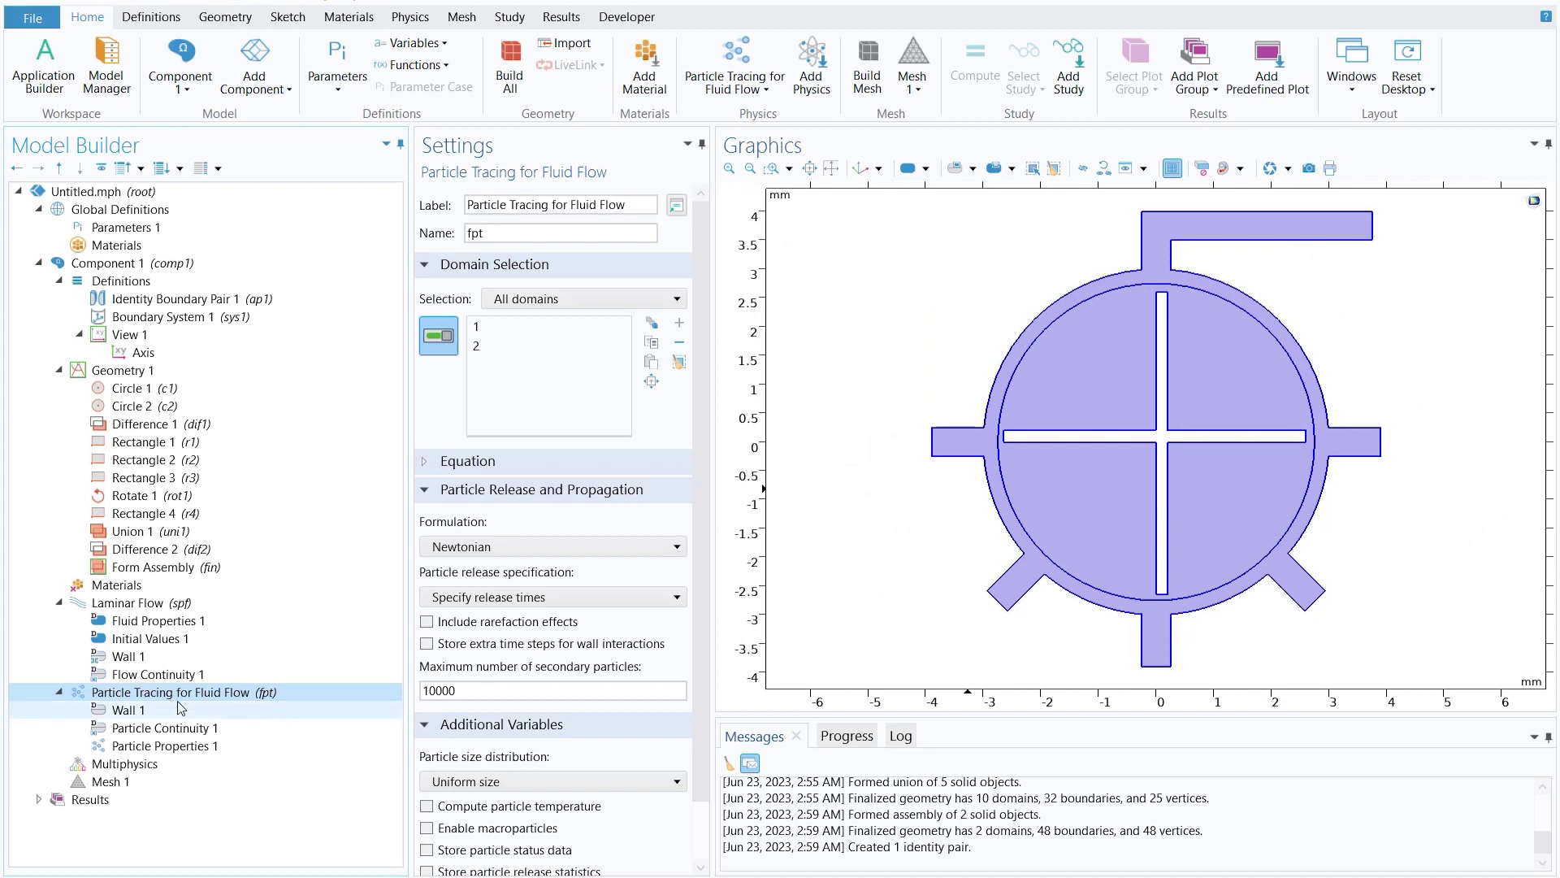
Add a blank material to Component 1 for all domains.
click(128, 604)
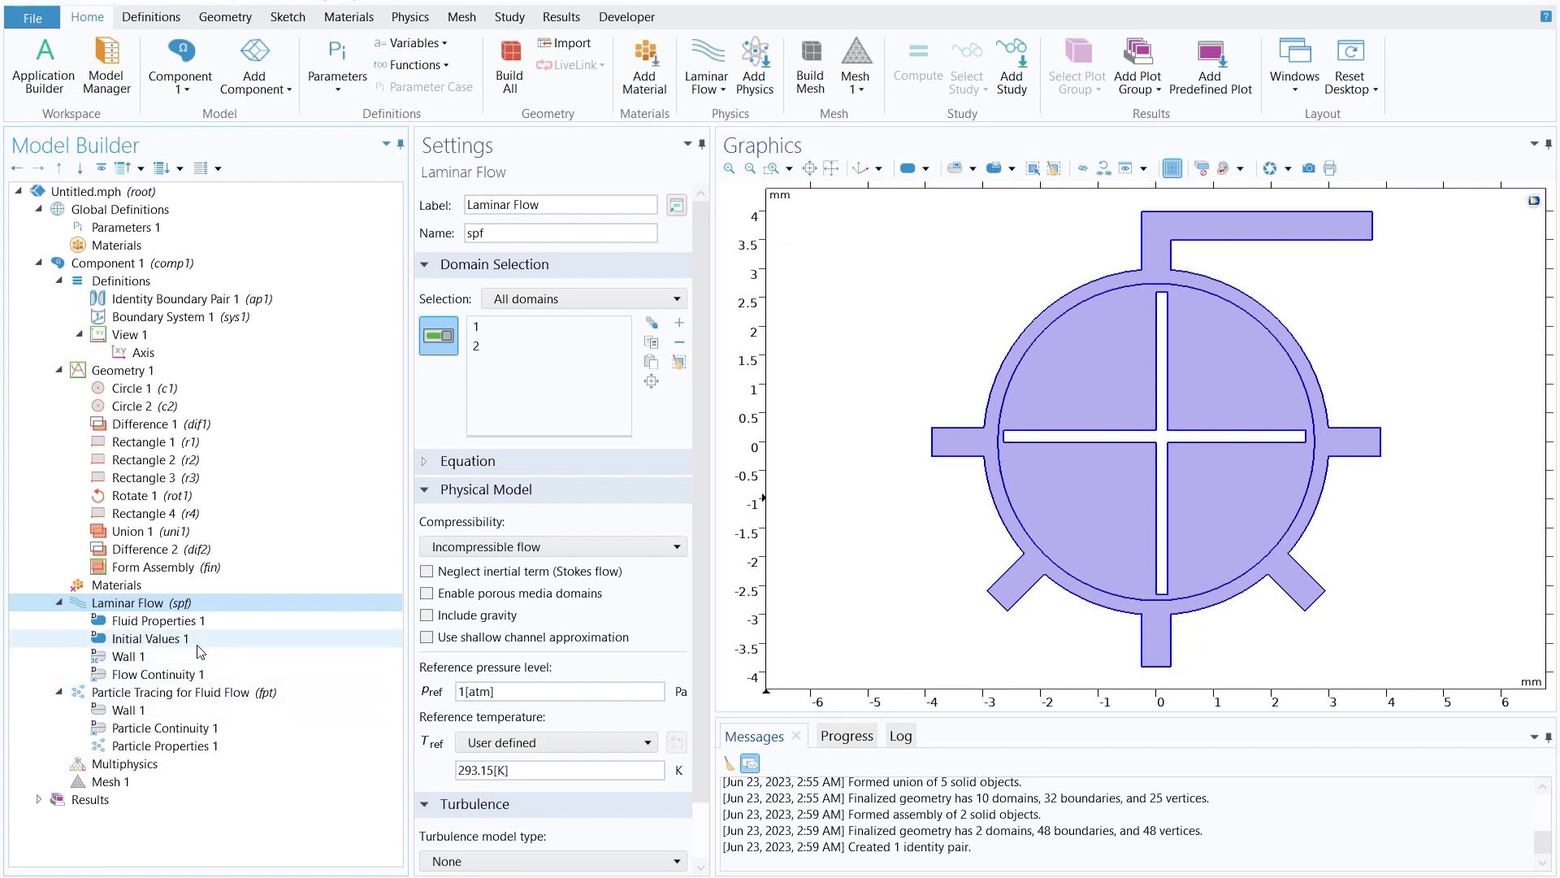
click(127, 592)
right_click(128, 592)
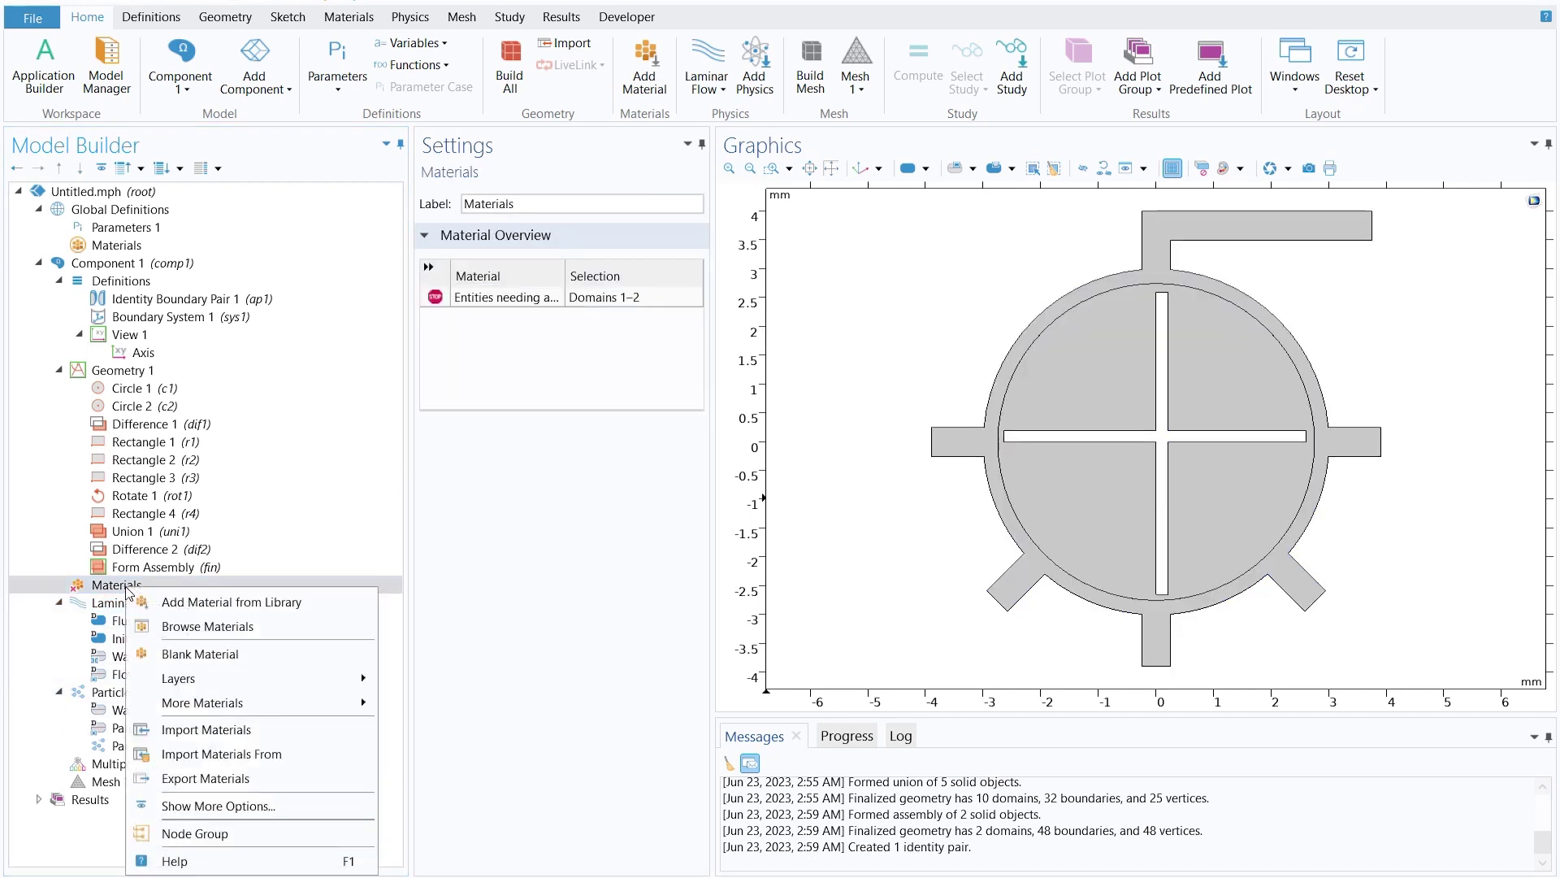
click(172, 660)
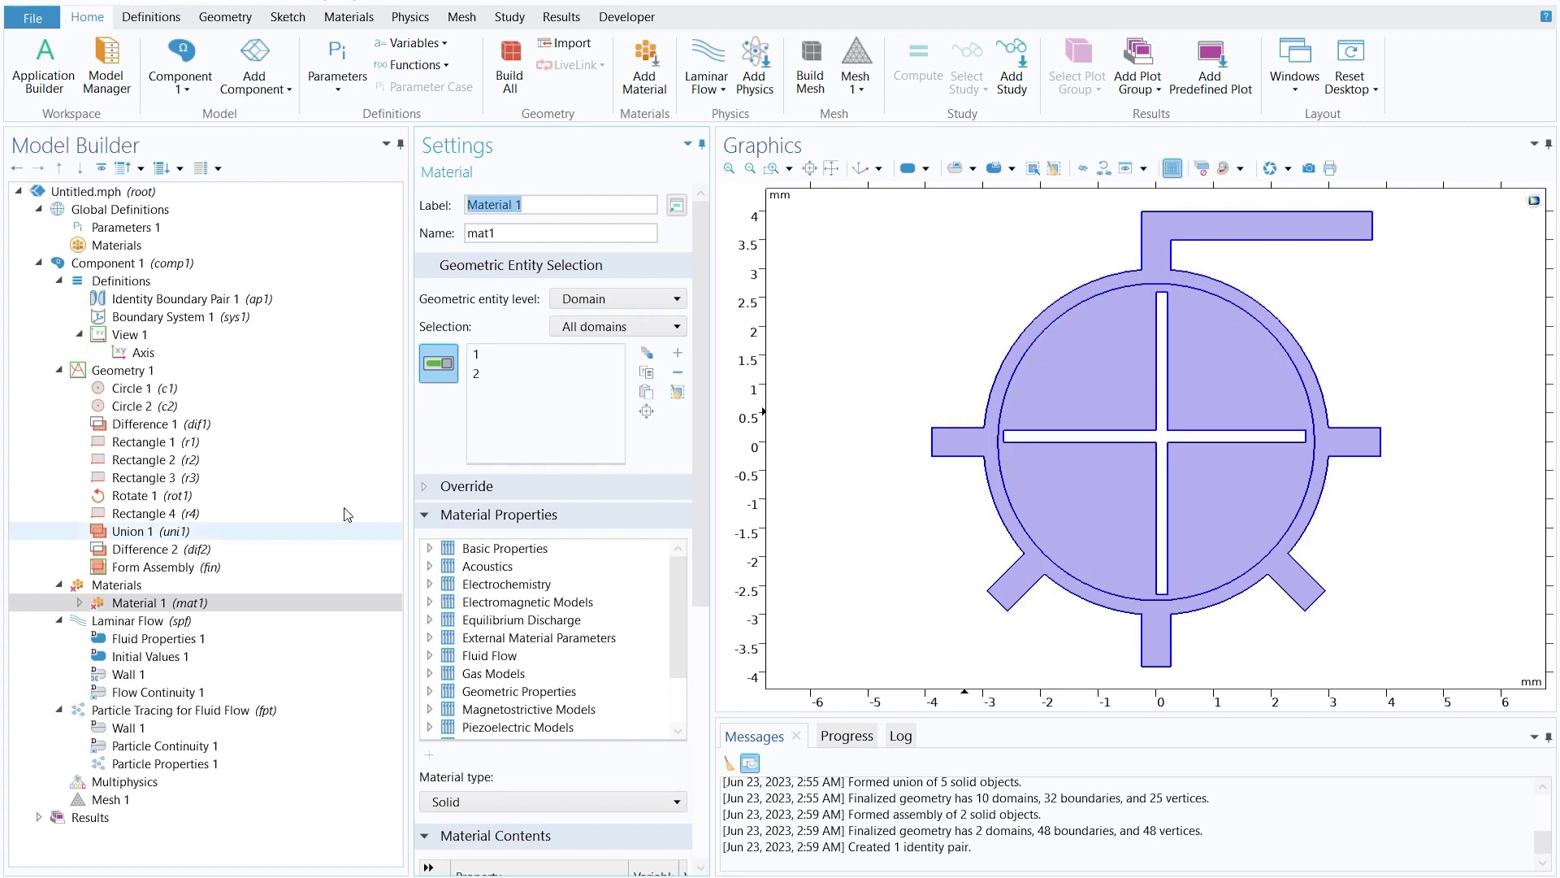
Set the blank material's density to 1e3 kg/m³ and its dynamic viscosity to 1e-3 Pa·s.
scroll(460, 662, down, 2)
scroll(459, 662, down, 3)
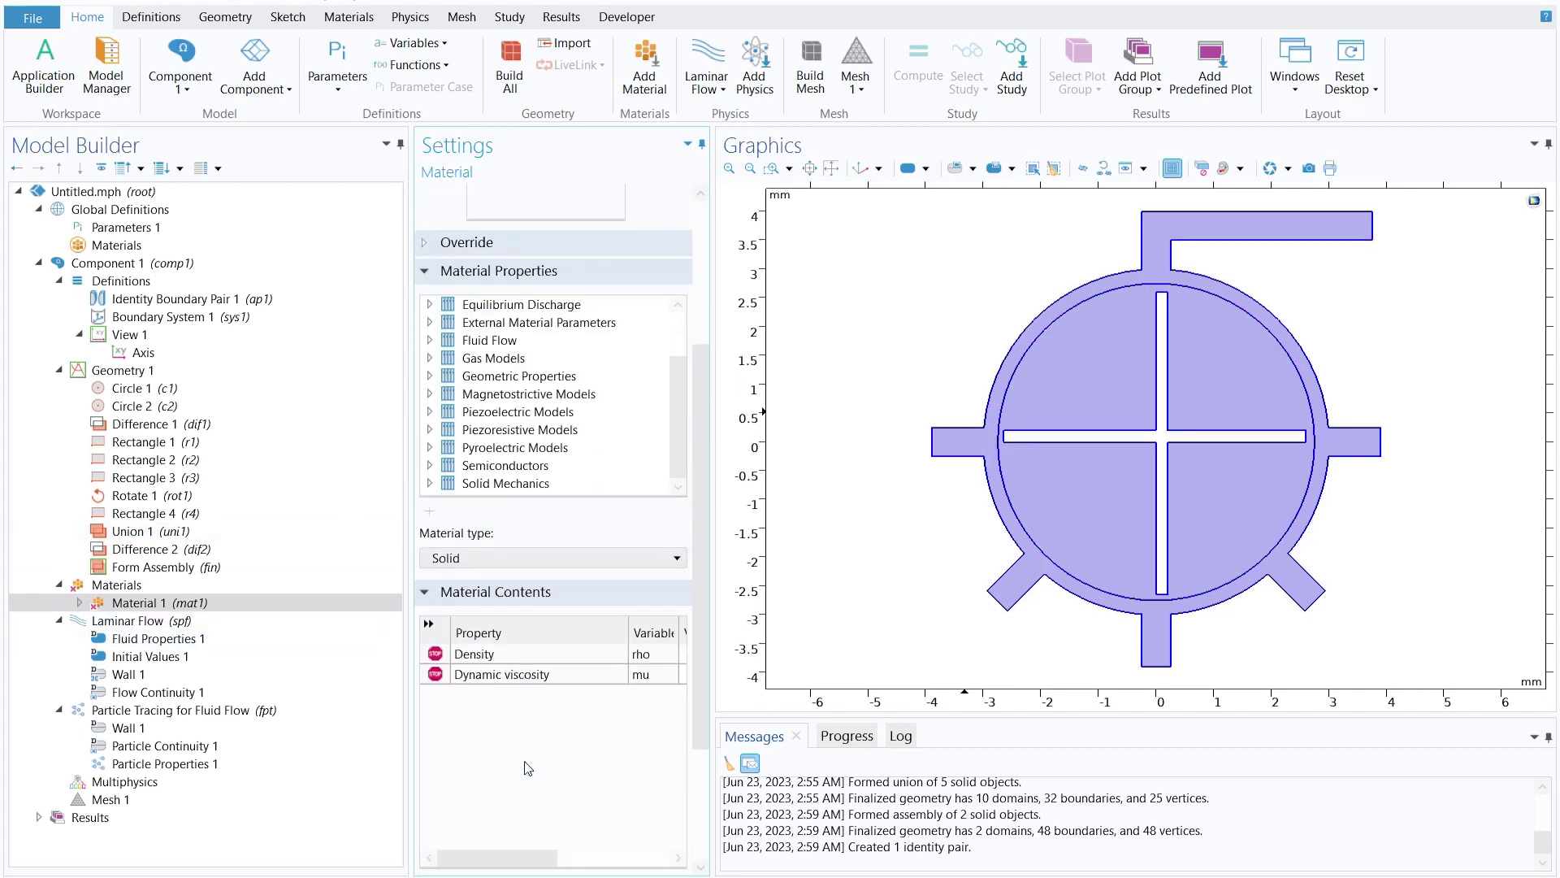
drag(712, 649, 888, 638)
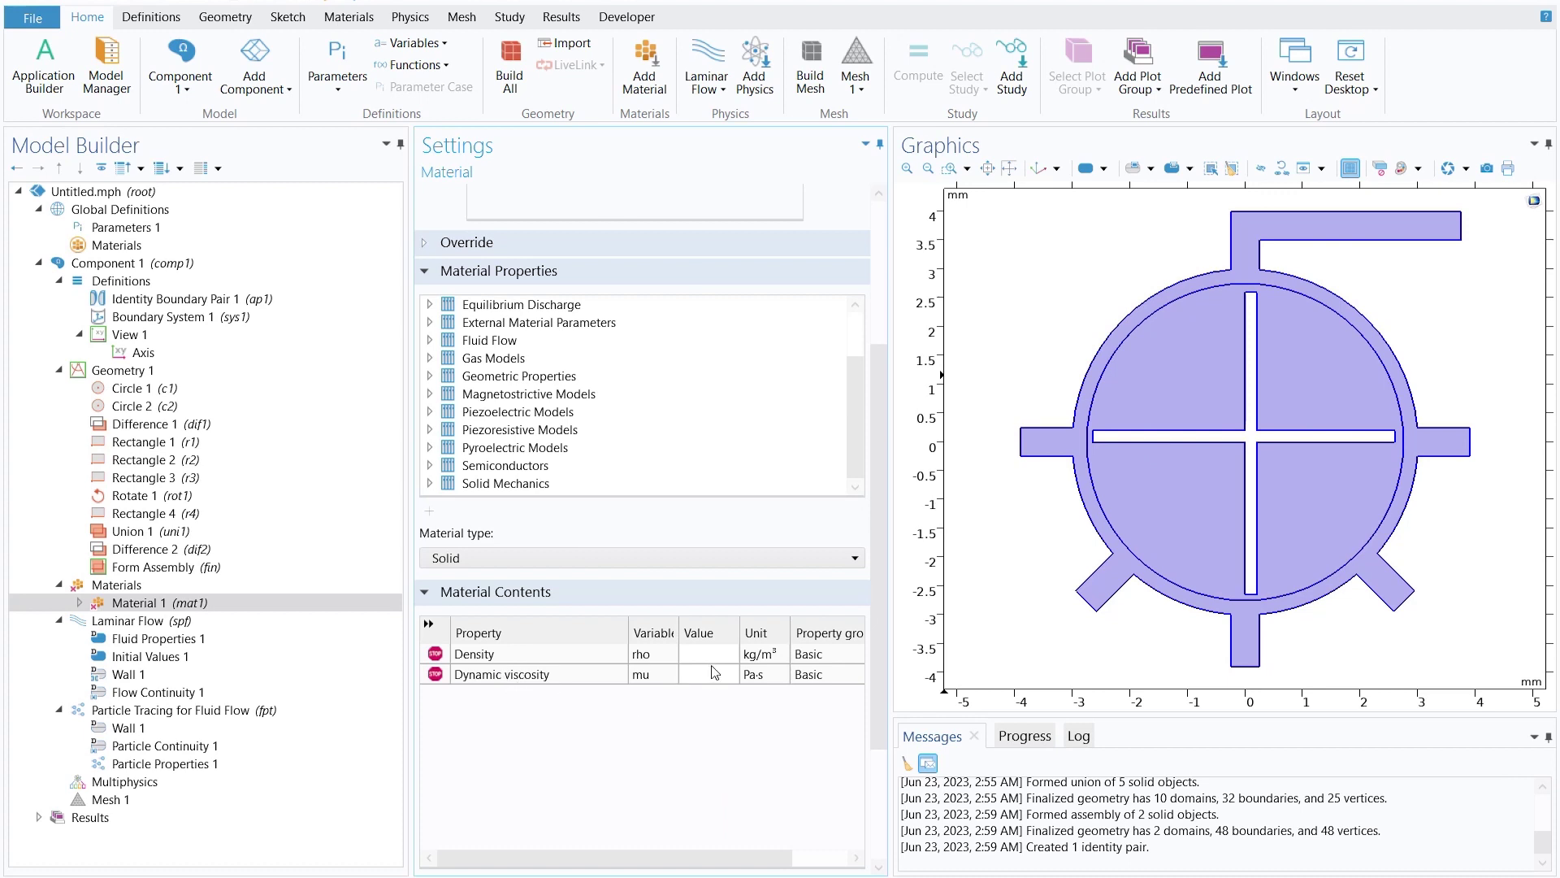
click(690, 652)
click(726, 674)
text(1e-3)
key(Return)
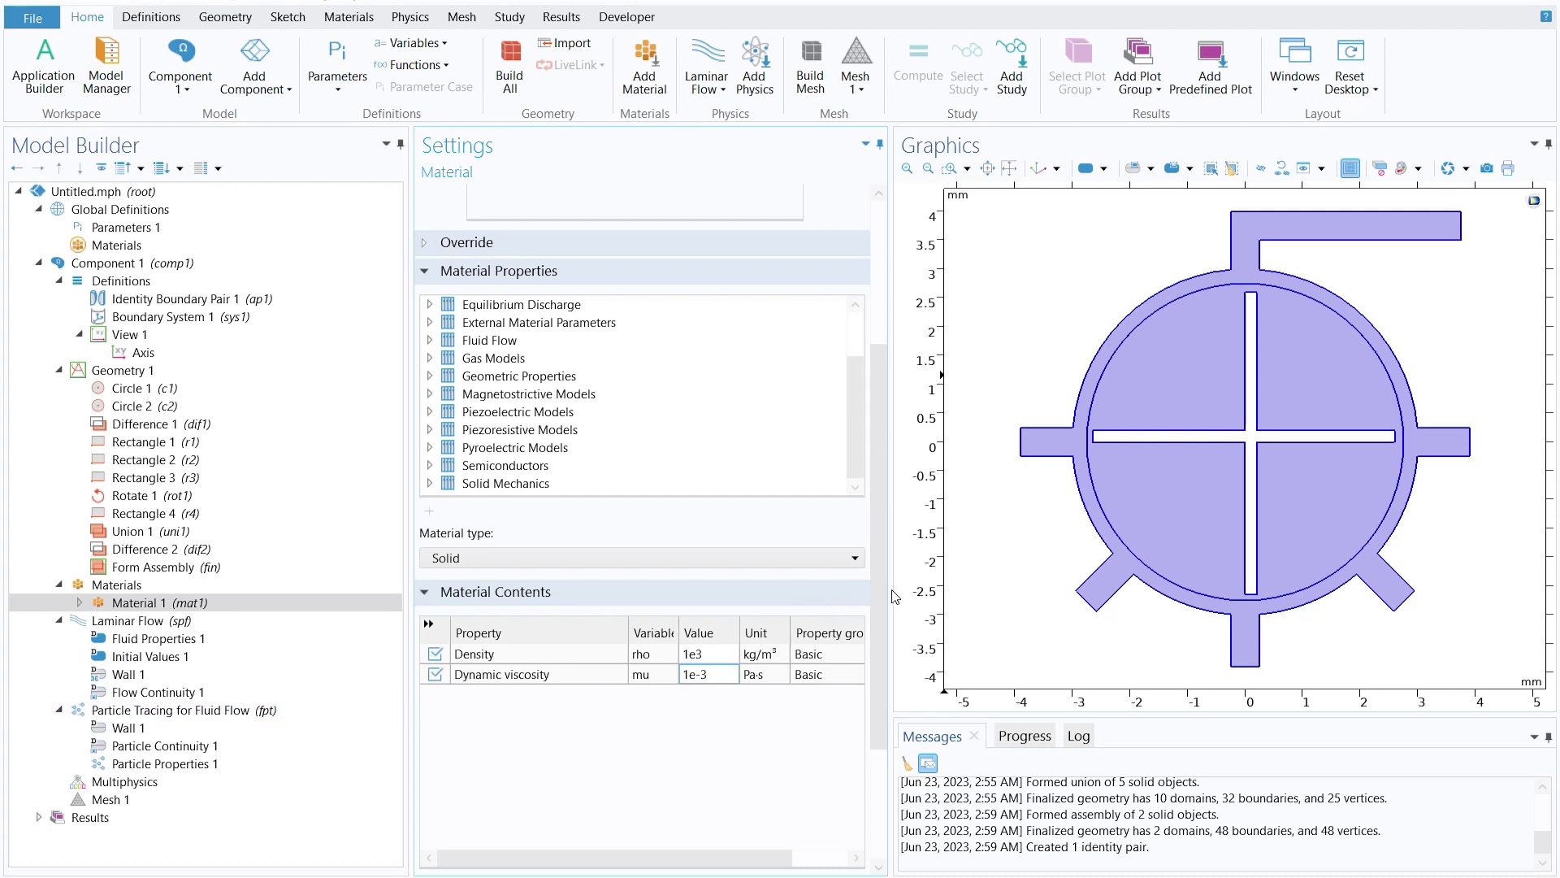
drag(897, 596, 768, 593)
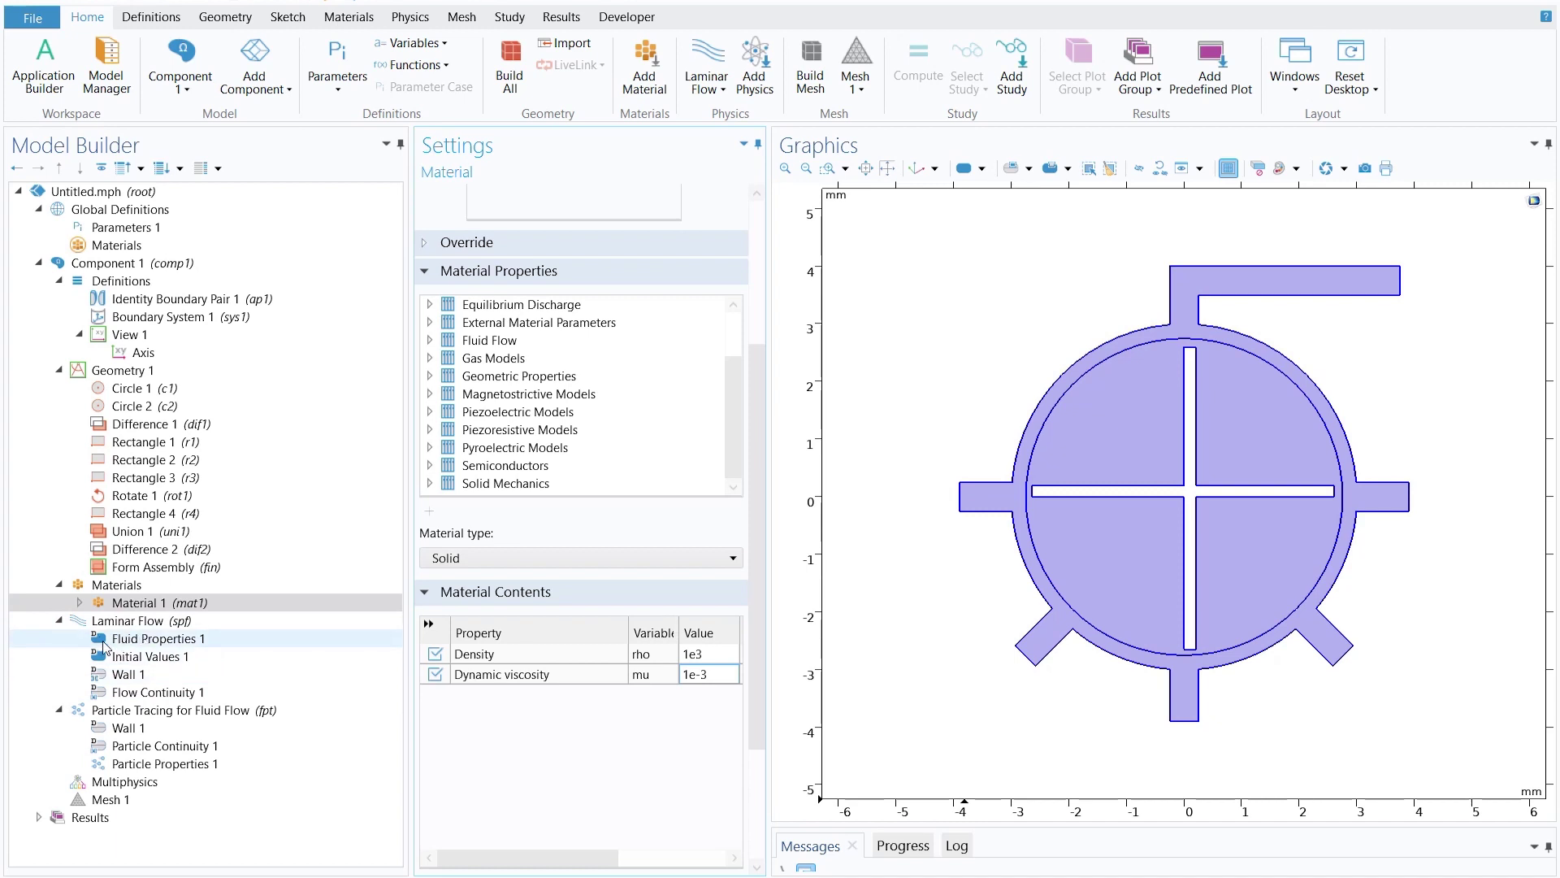
Review the Laminar Flow interface settings and the density and viscosity sources in its Fluid Properties node.
click(127, 626)
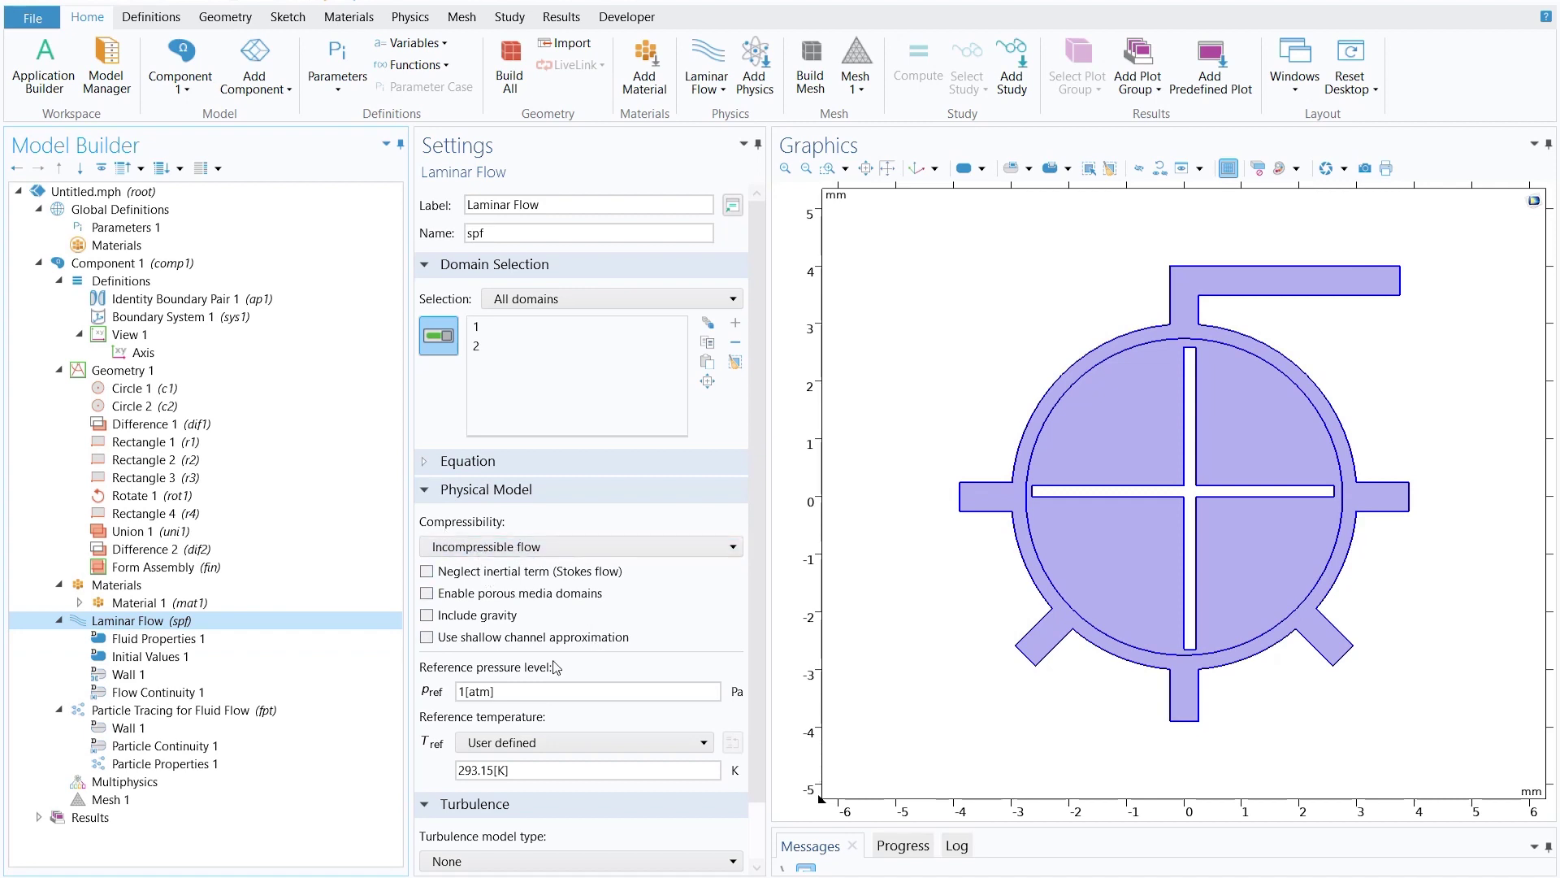
click(169, 641)
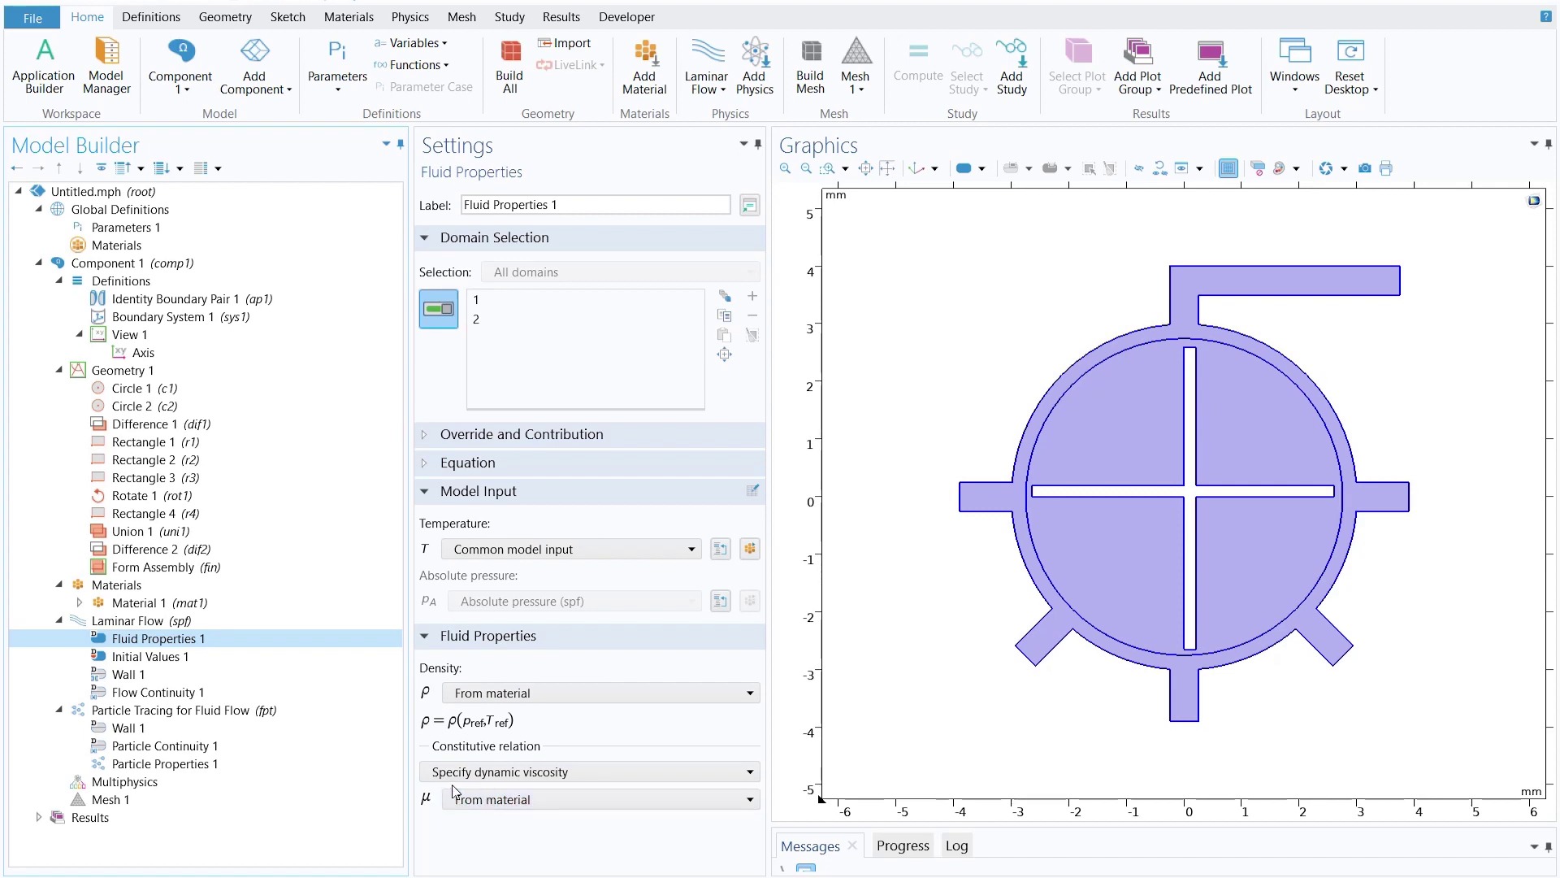
Review the Initial Values, Wall and Flow Continuity settings of the Laminar Flow interface and its available features.
click(151, 658)
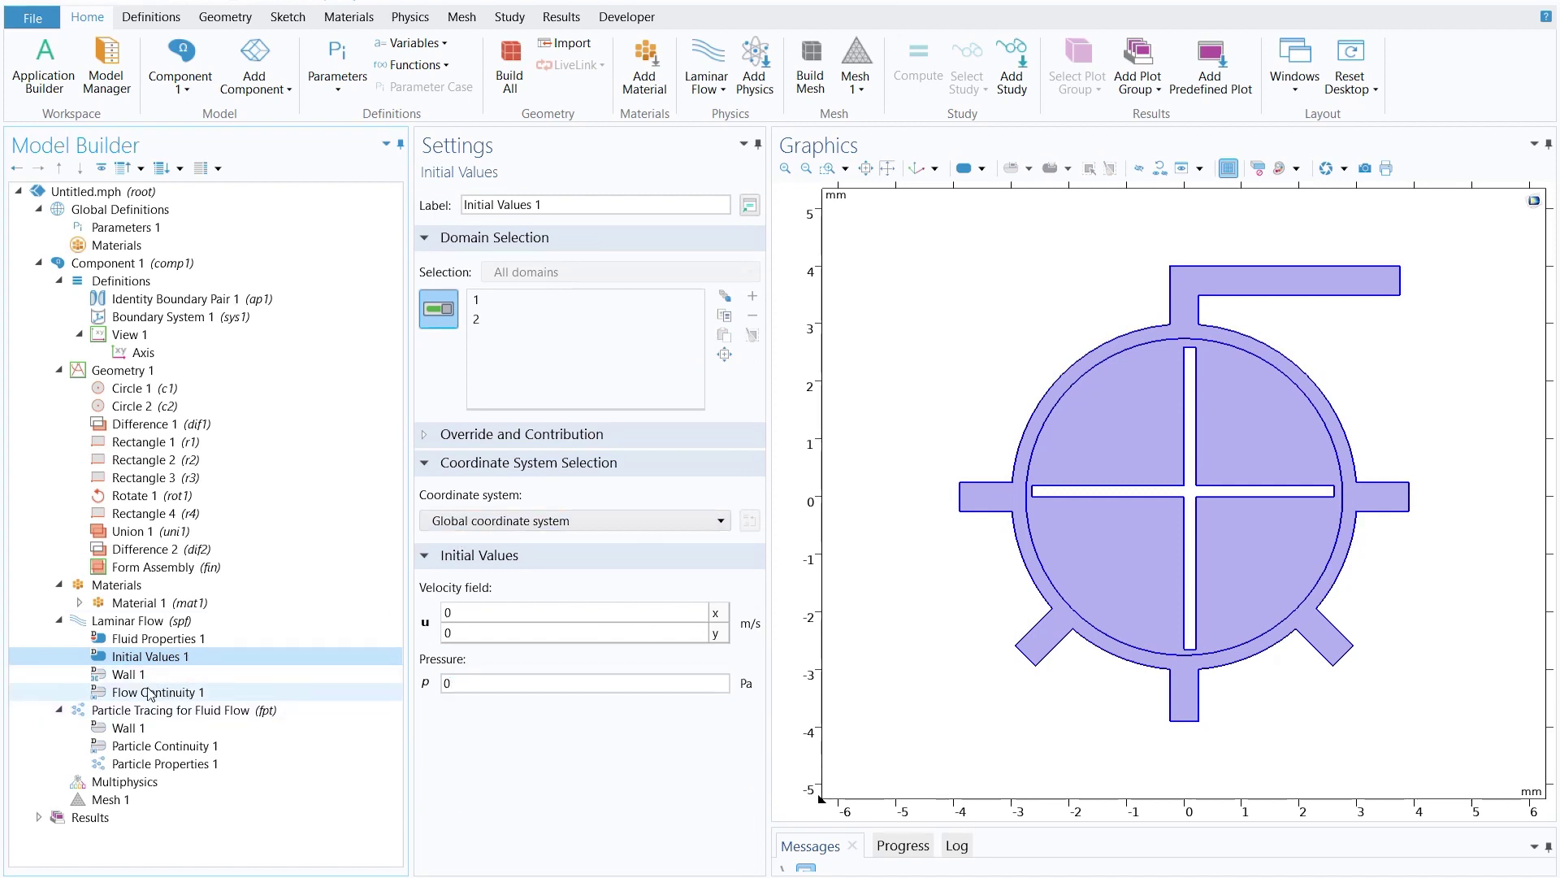
click(138, 676)
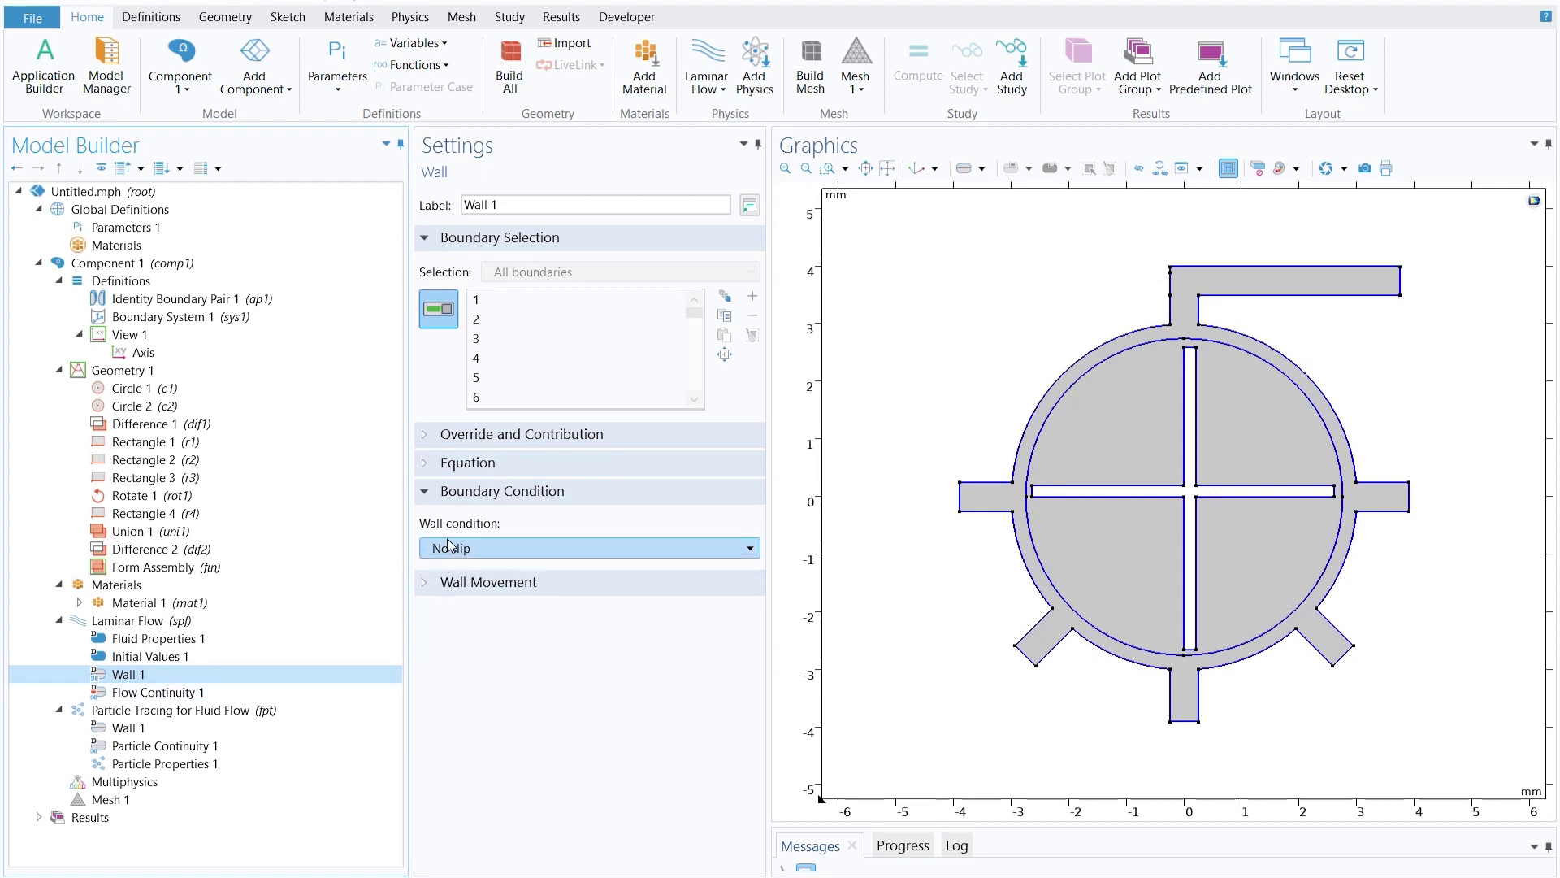
click(179, 694)
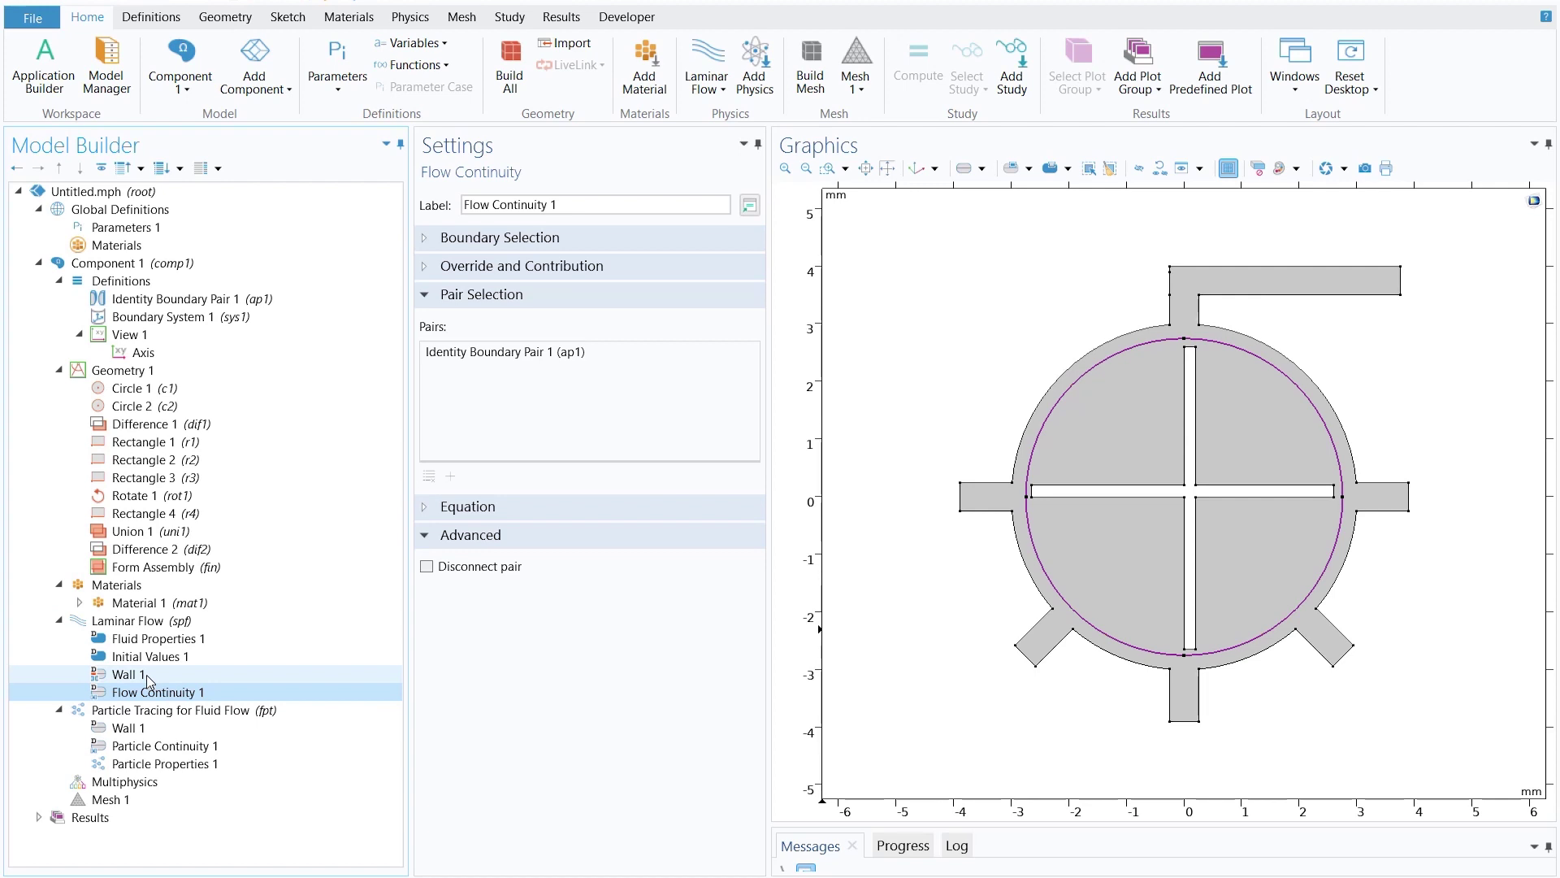
click(152, 621)
right_click(152, 623)
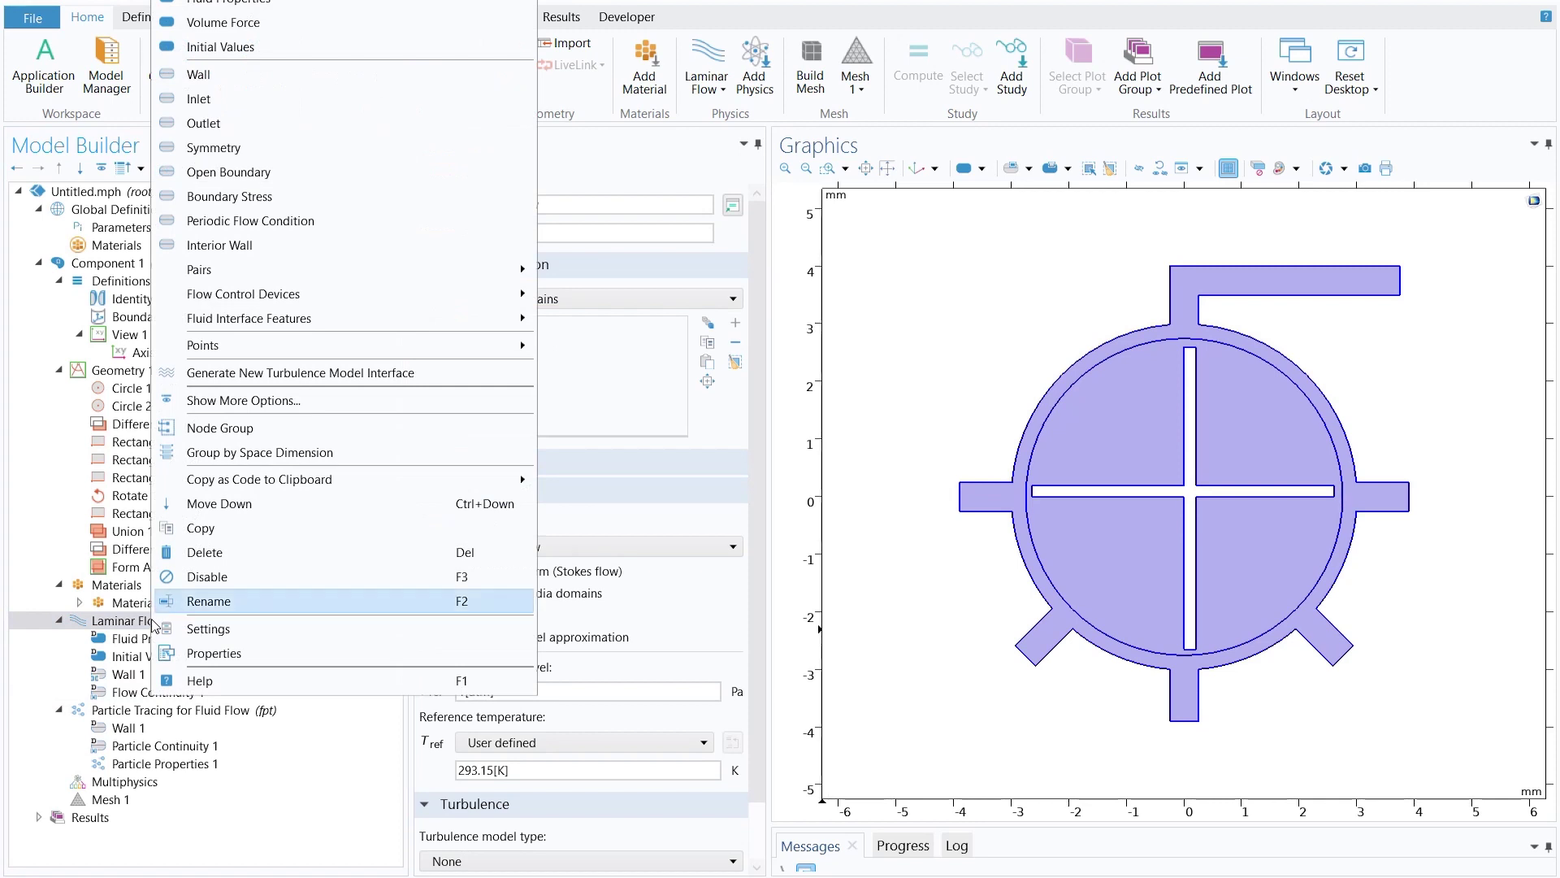
key(Escape)
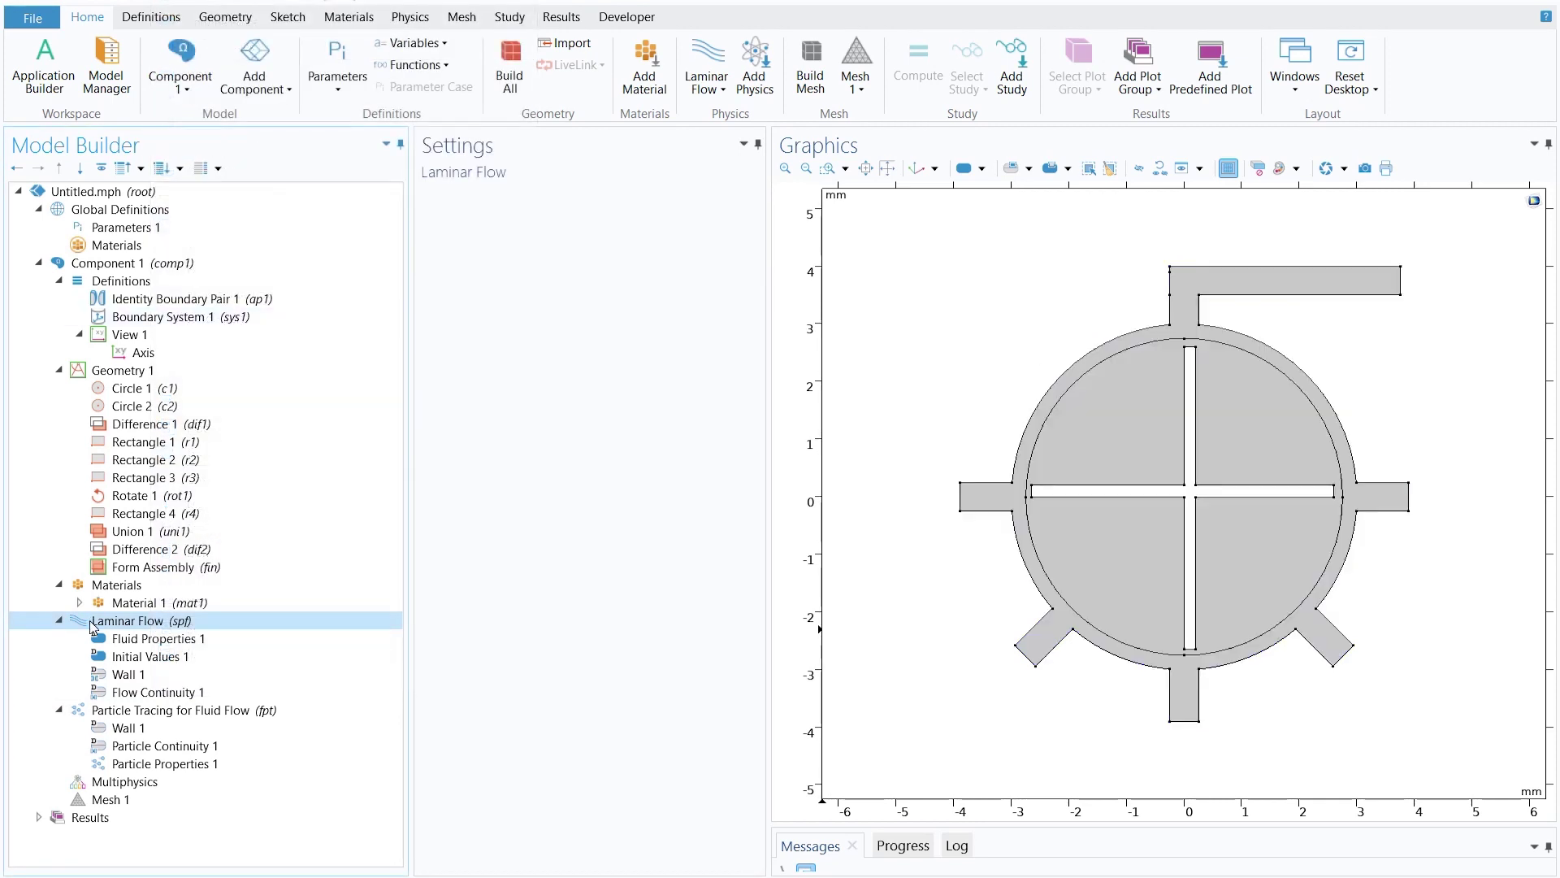
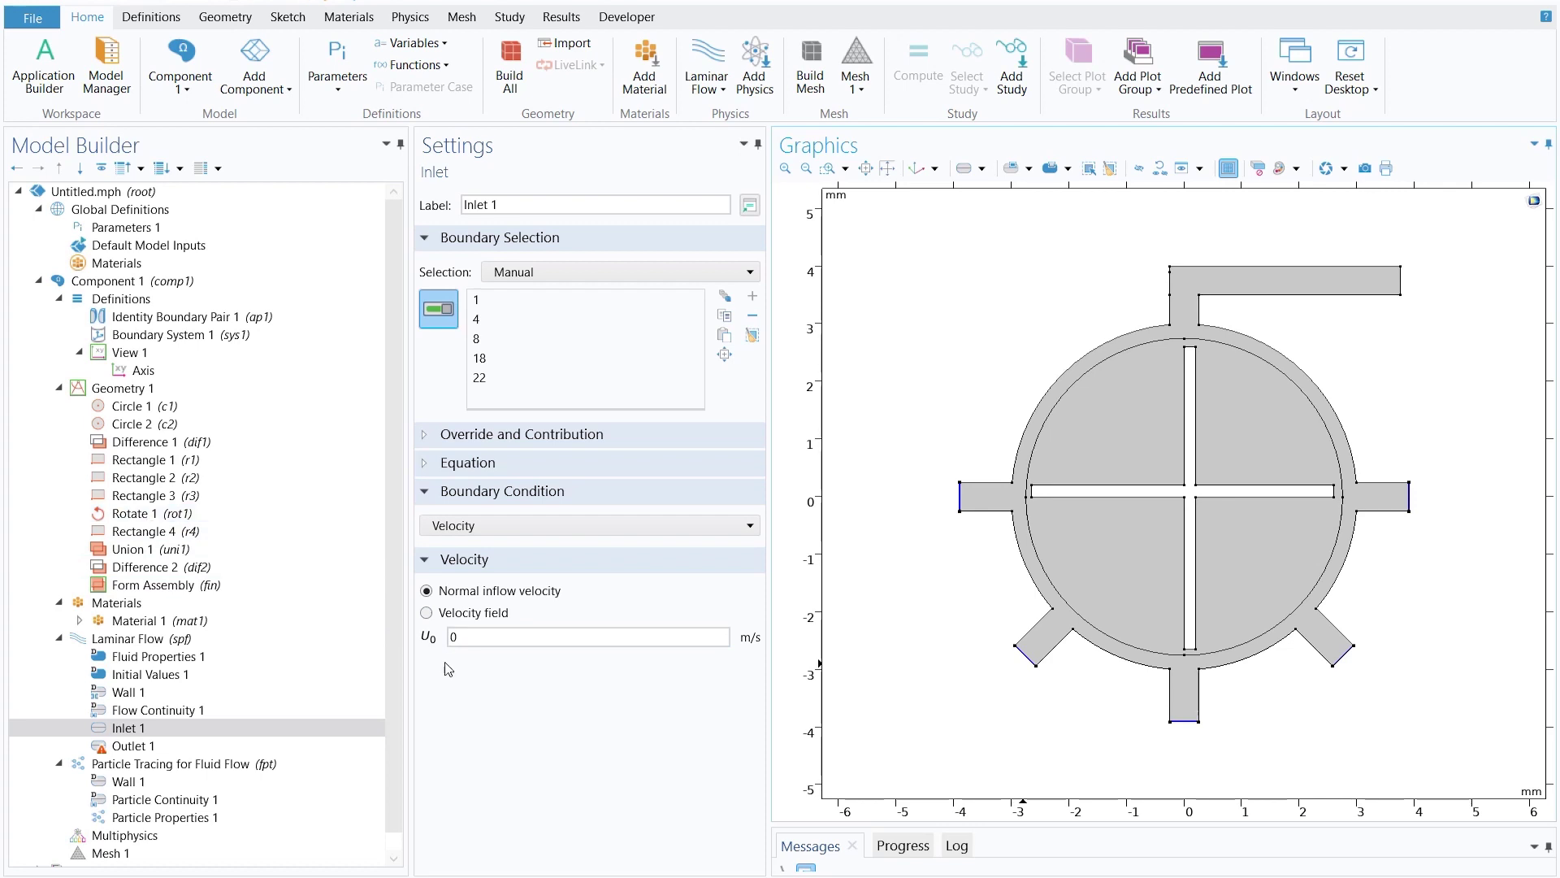
Add an Analytic function to the Component 1 definitions with the expression 0.05*t and the argument t.
click(486, 642)
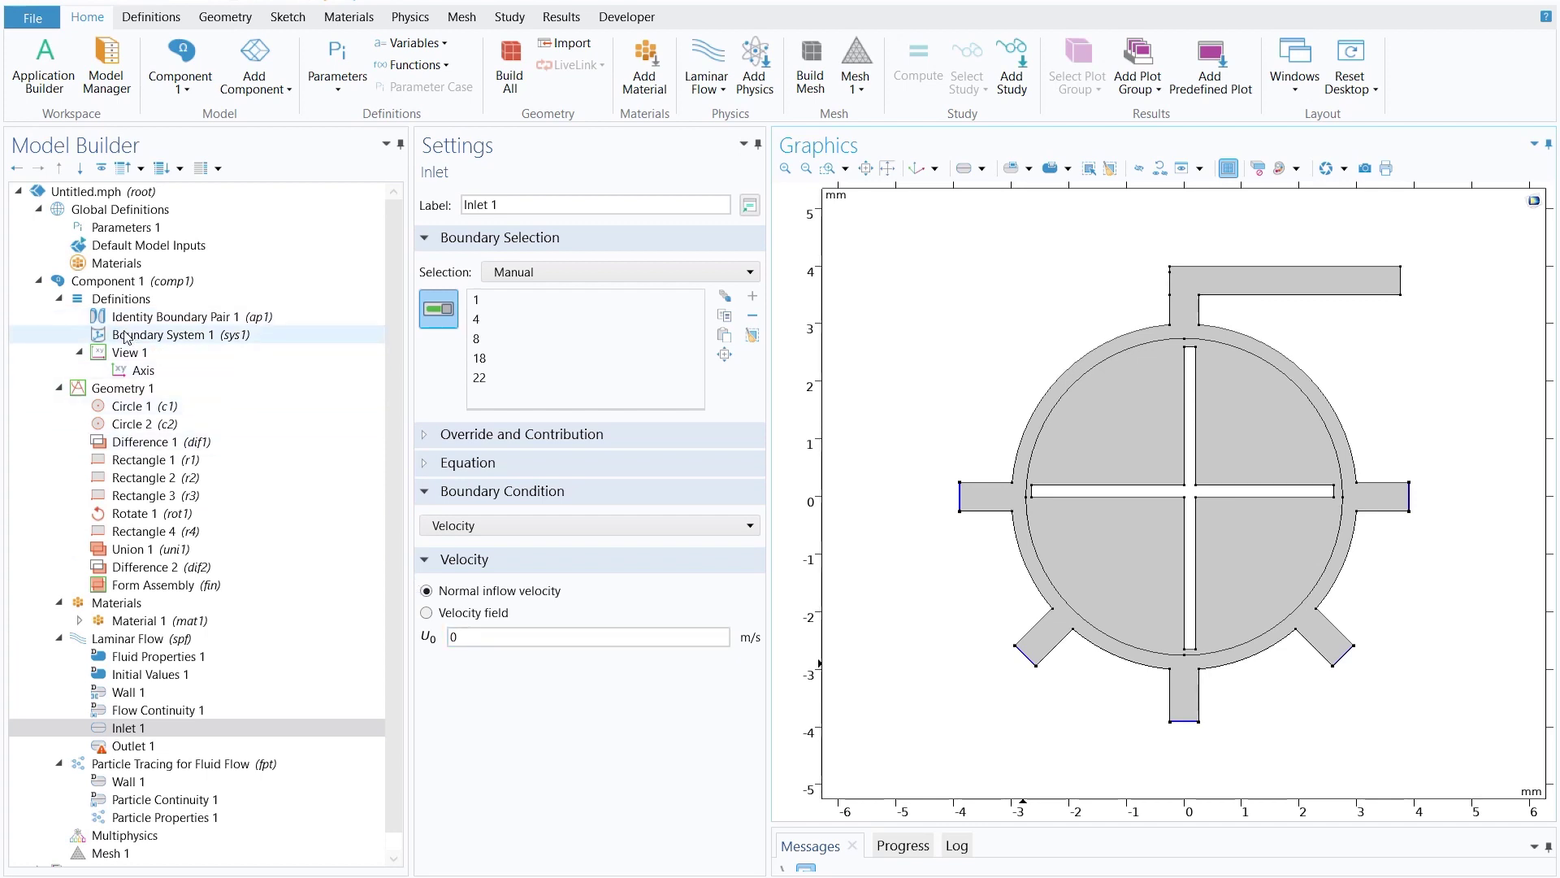
right_click(104, 301)
mouse_move(171, 340)
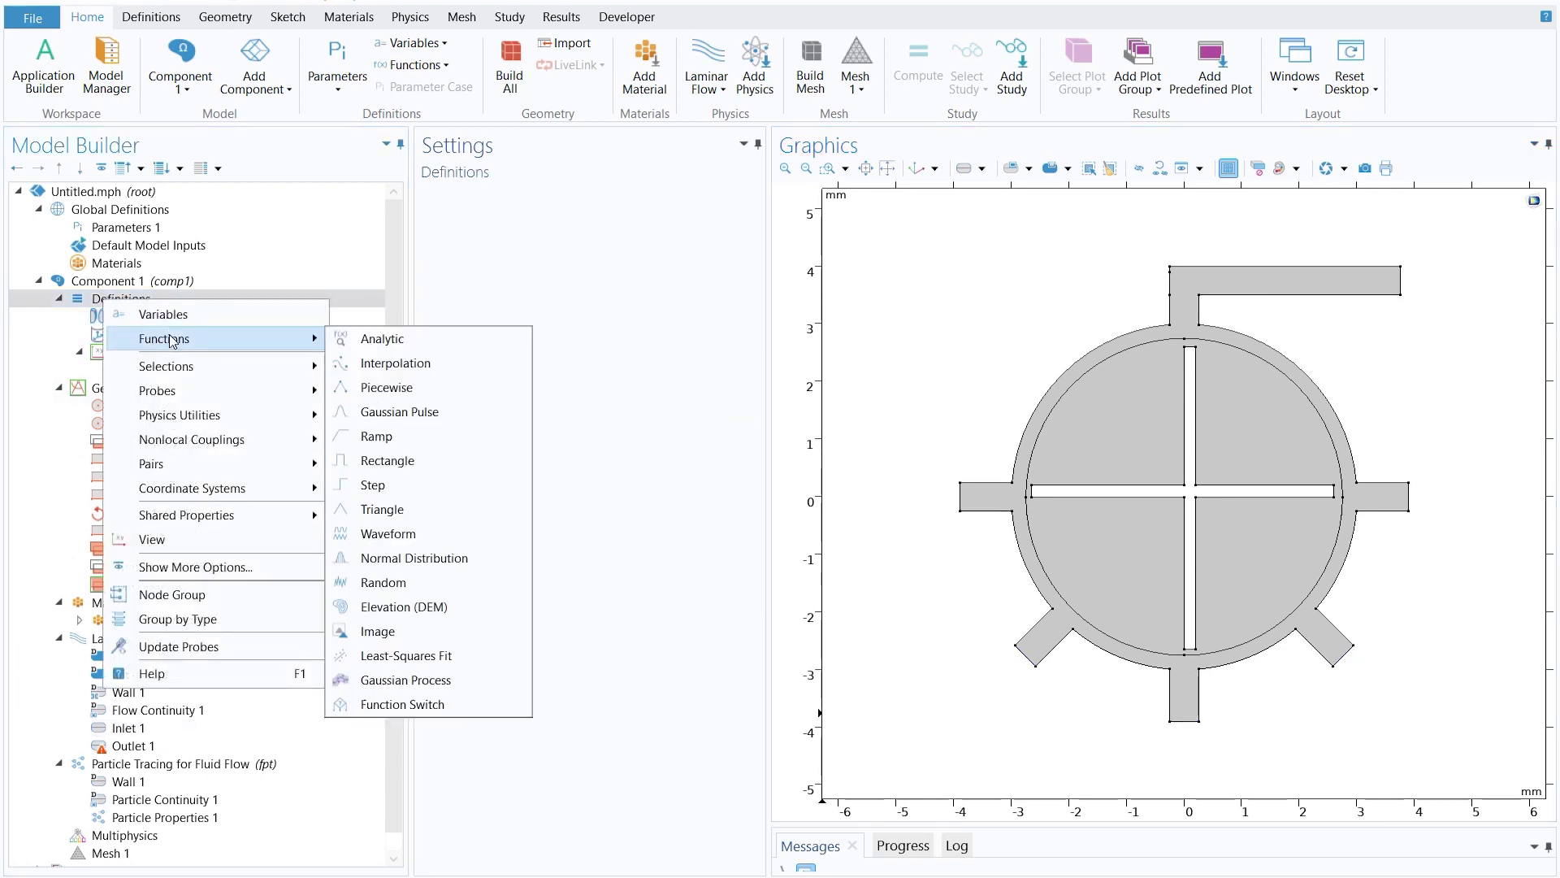
click(373, 348)
double_click(496, 322)
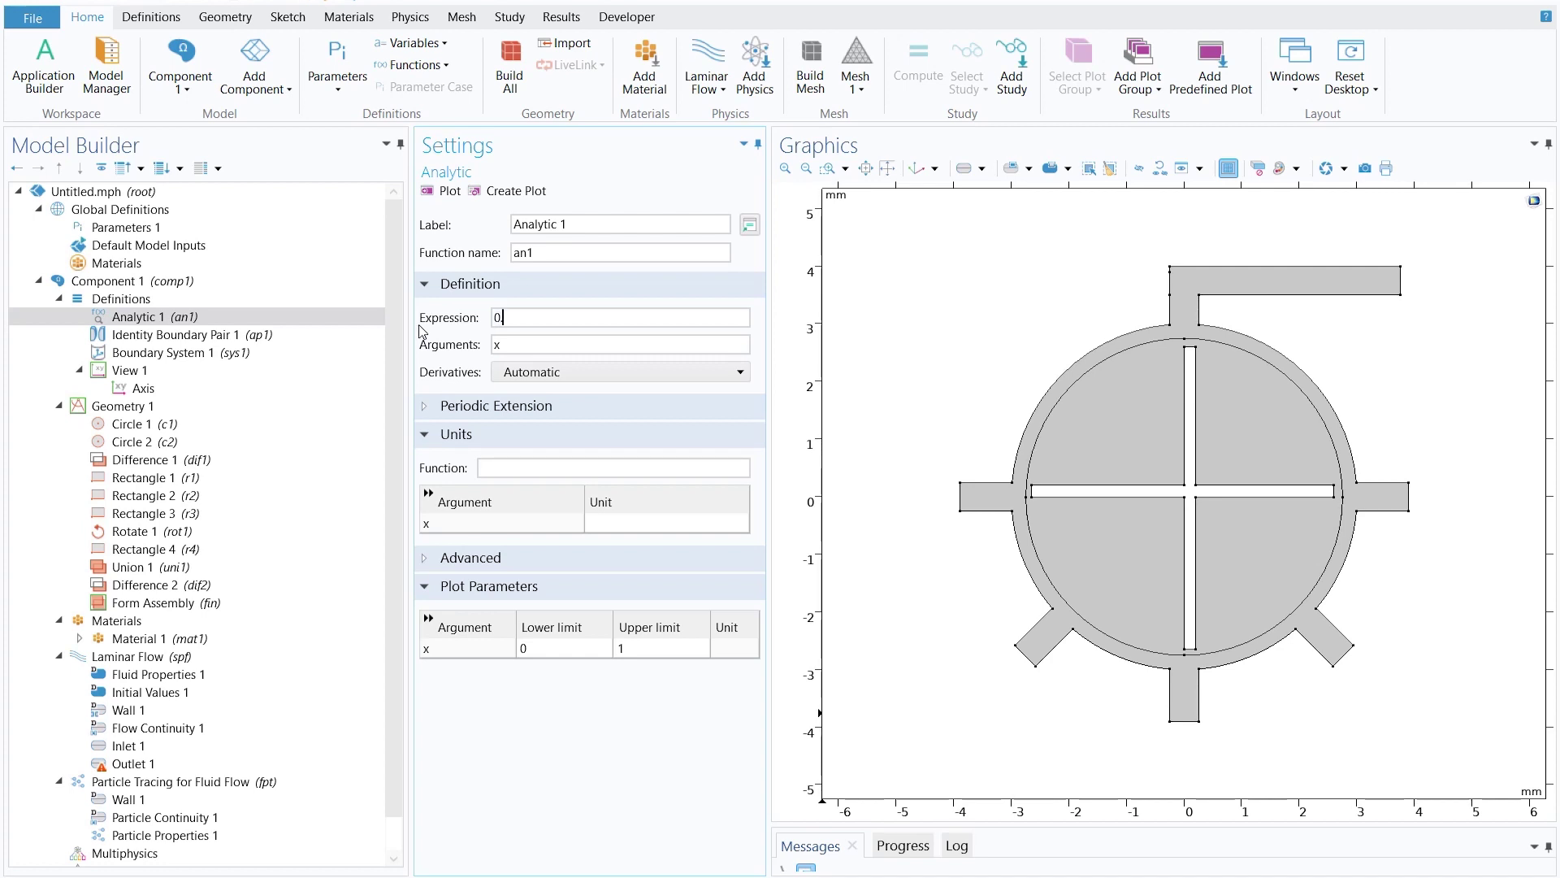
text(05*t)
key(Tab)
text(t)
Set the analytic function's unit to m/s and the unit of its argument t to s.
click(523, 466)
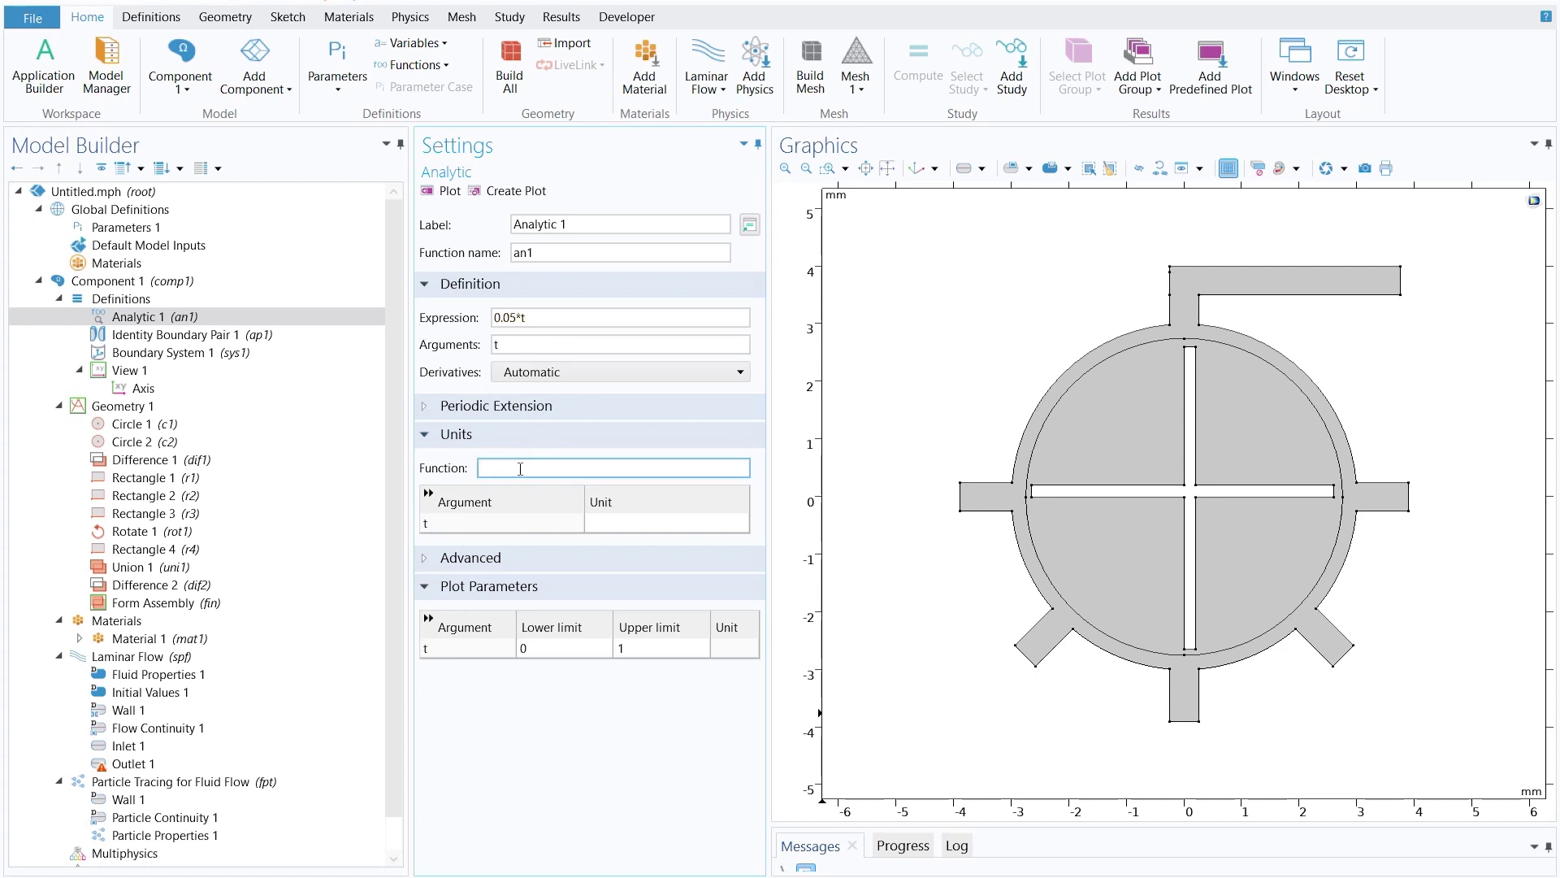
text(m/s)
click(618, 520)
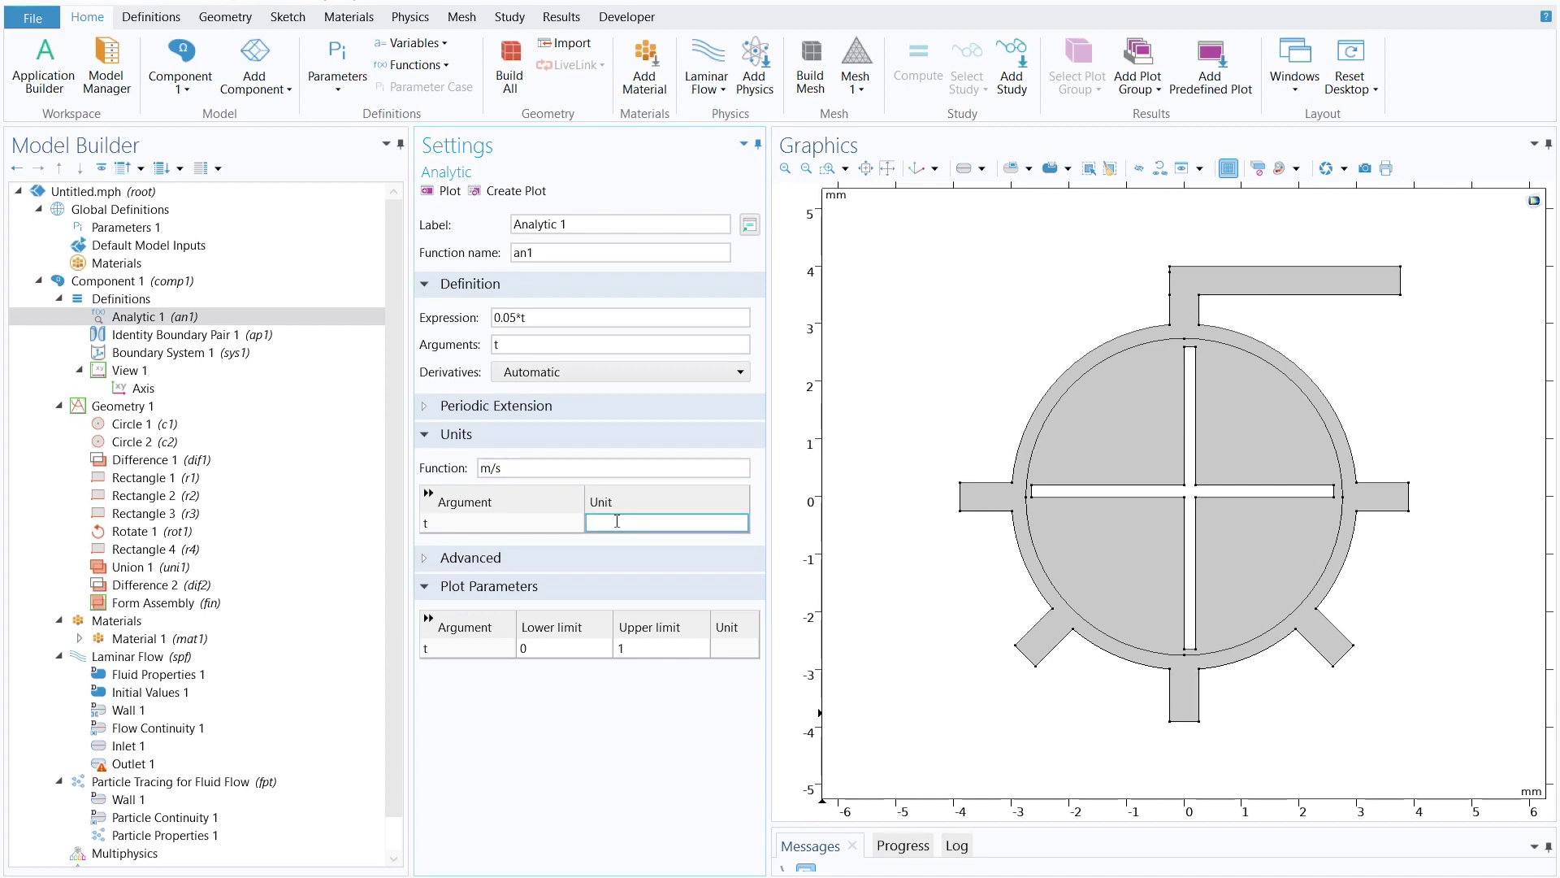
text(s)
key(Return)
Name the analytic function vel and plot it.
double_click(524, 253)
text(vel)
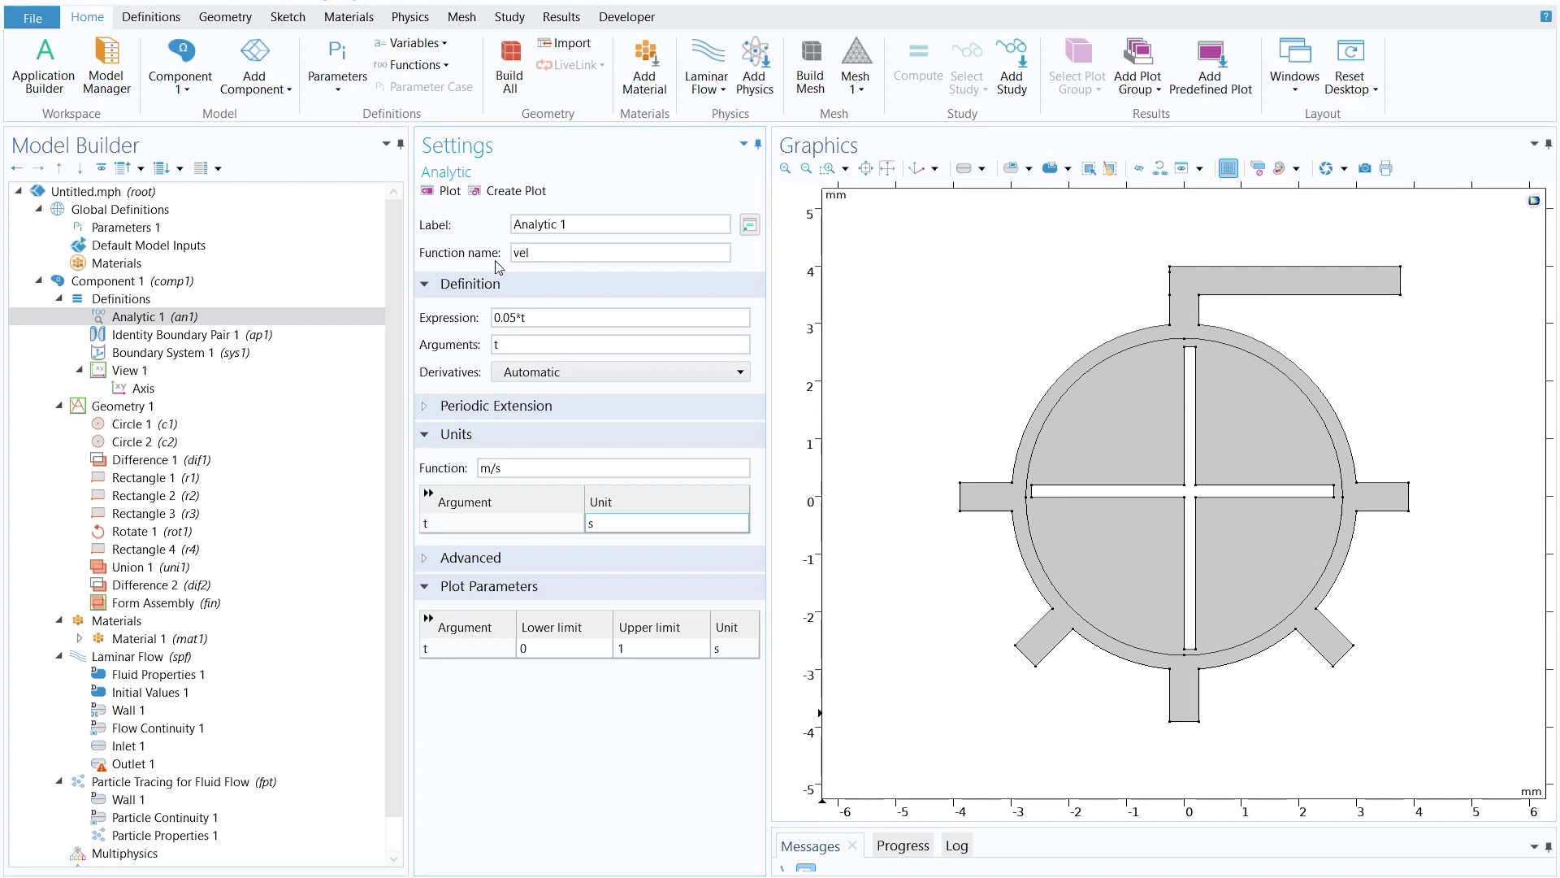
click(447, 193)
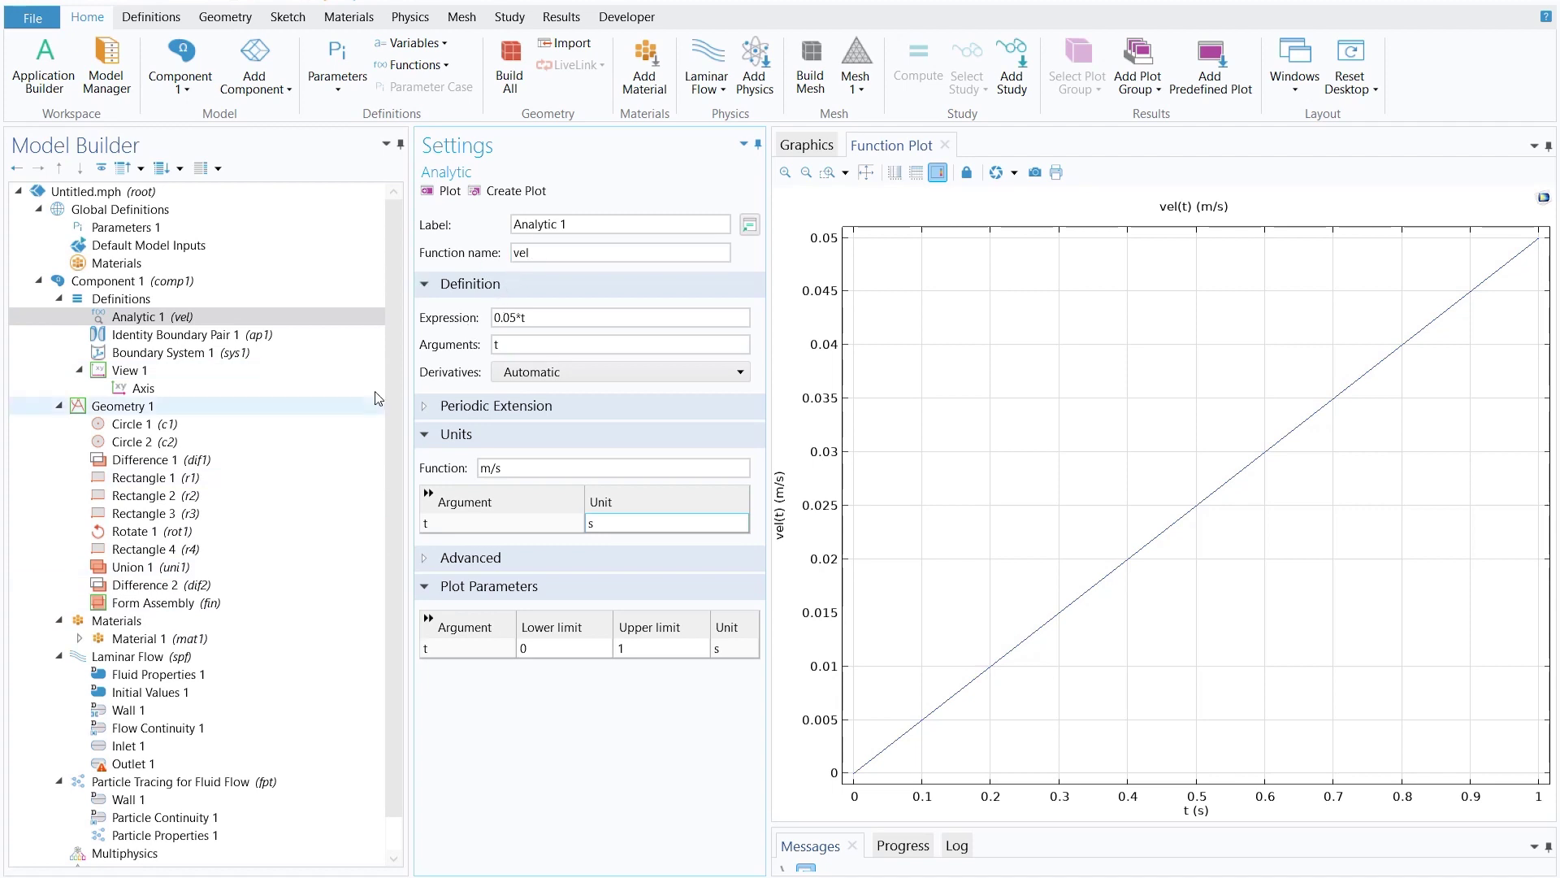
Set Inlet 1's normal inflow velocity to vel(t) and assign Outlet 1 to the open end of the upper L-shaped channel.
scroll(118, 593, down, 1)
click(140, 712)
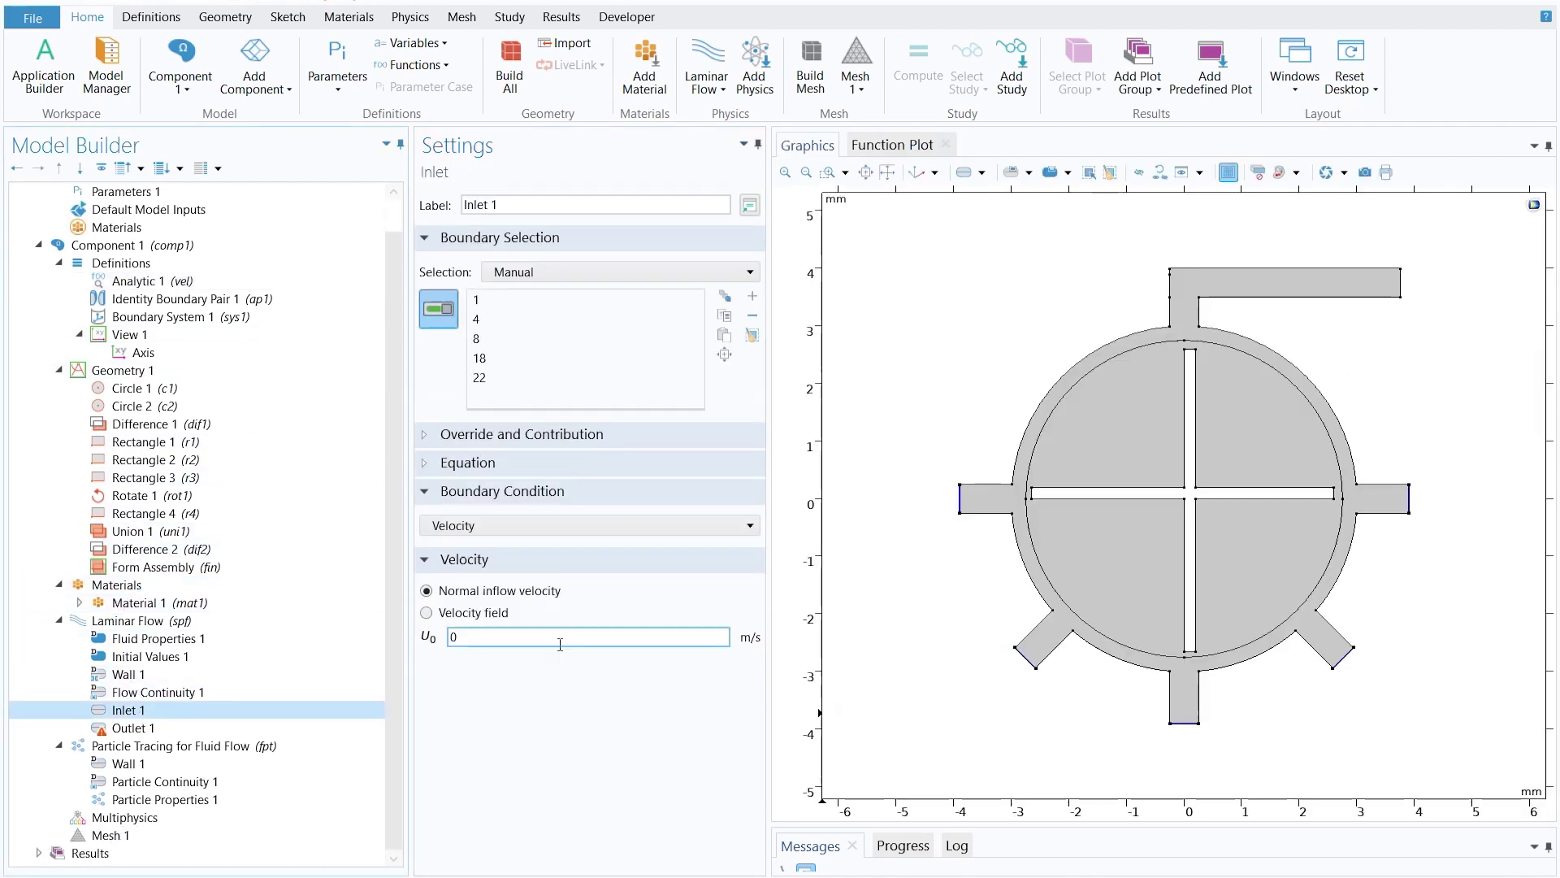
text(vel)
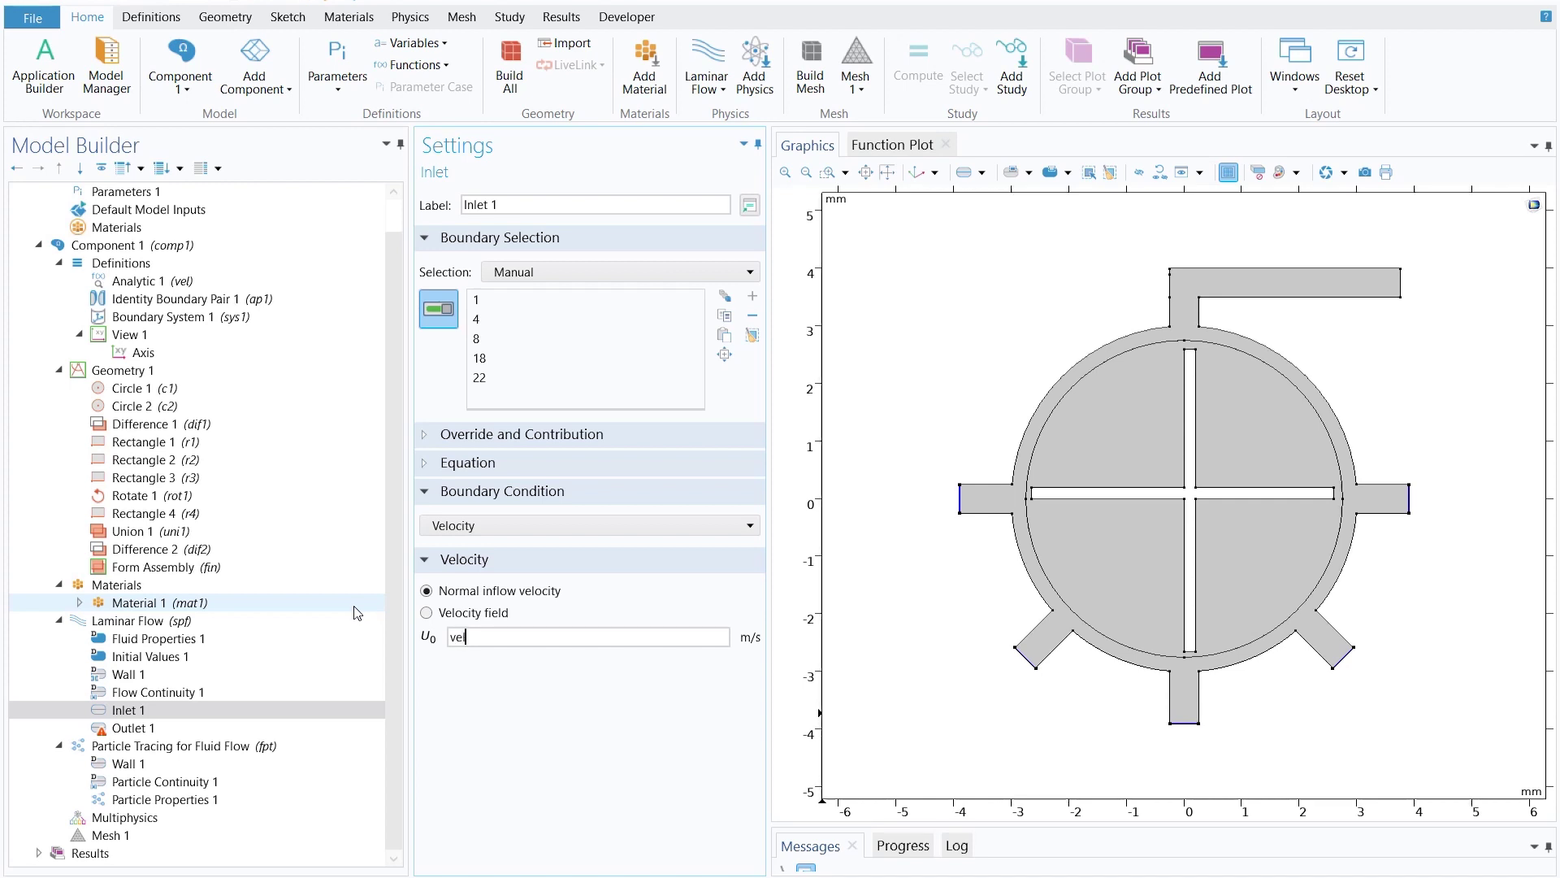
text((t))
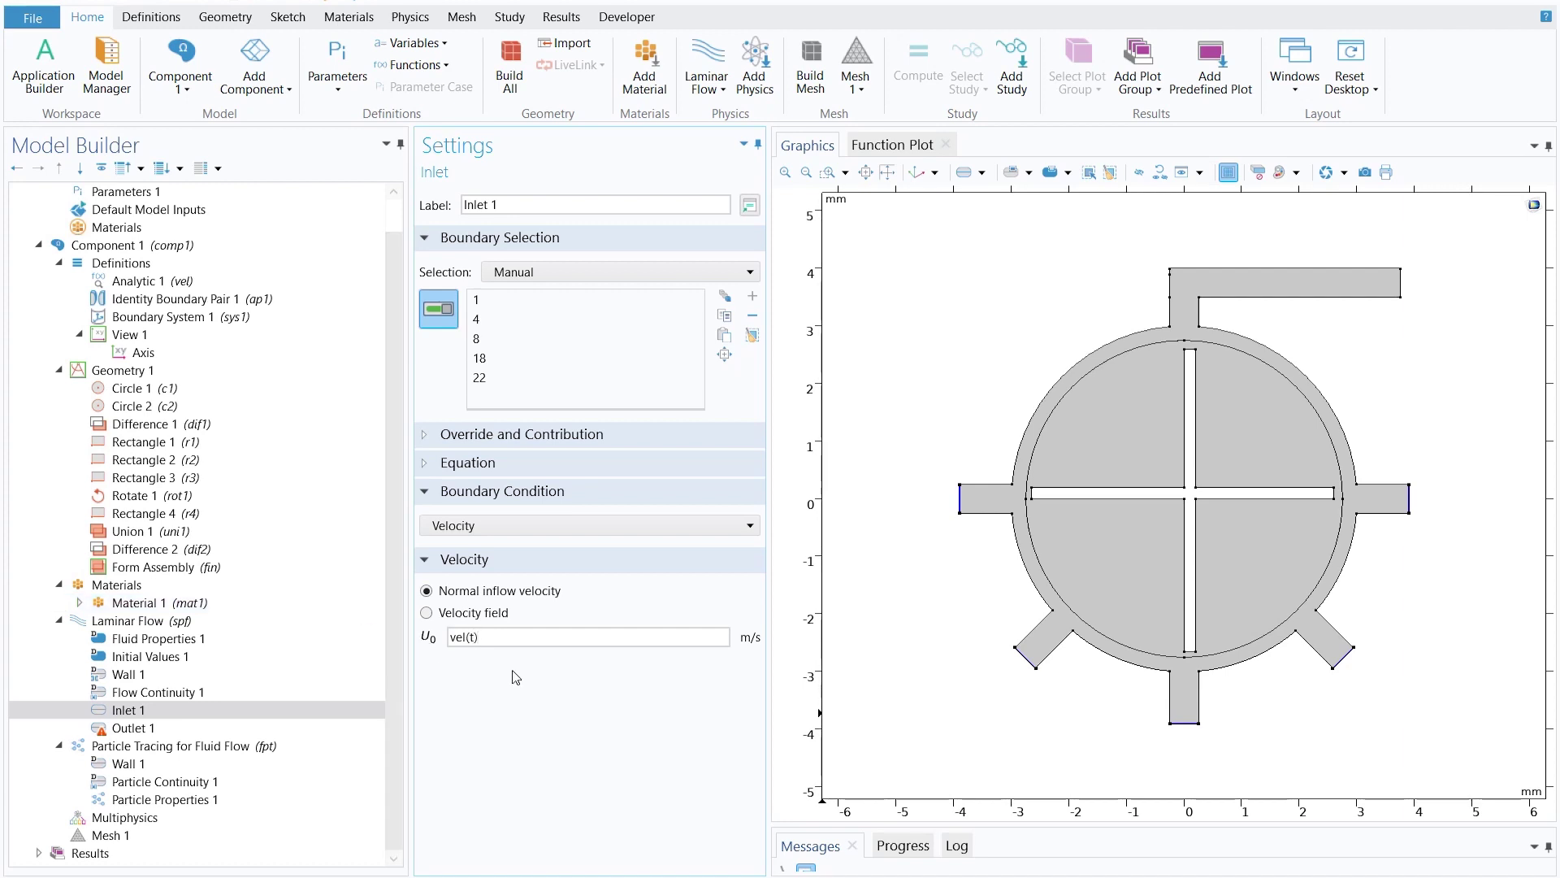
click(145, 732)
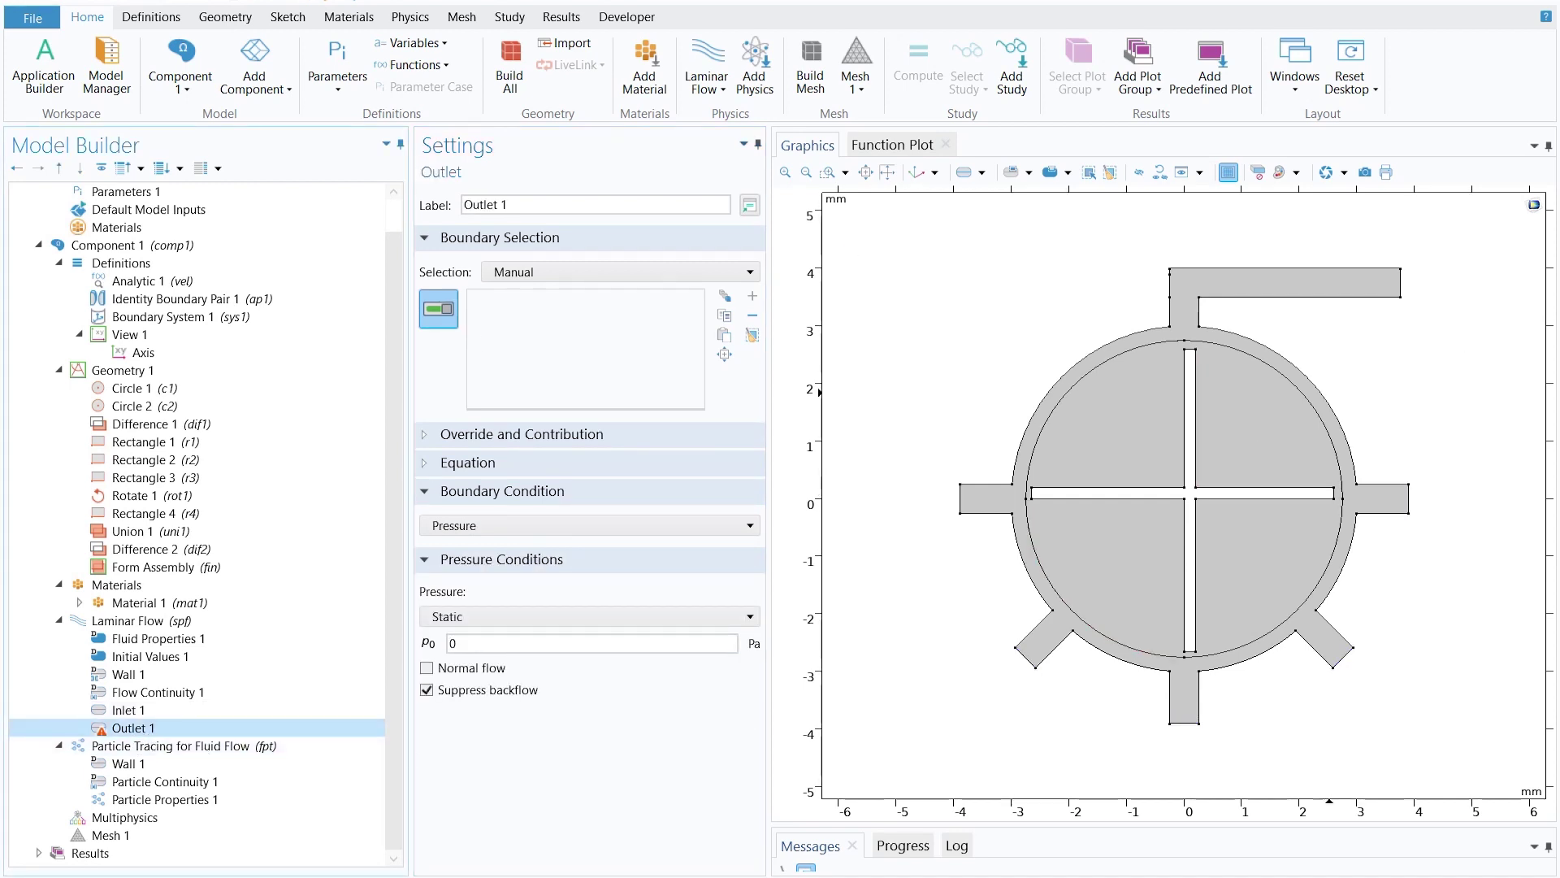
click(1400, 286)
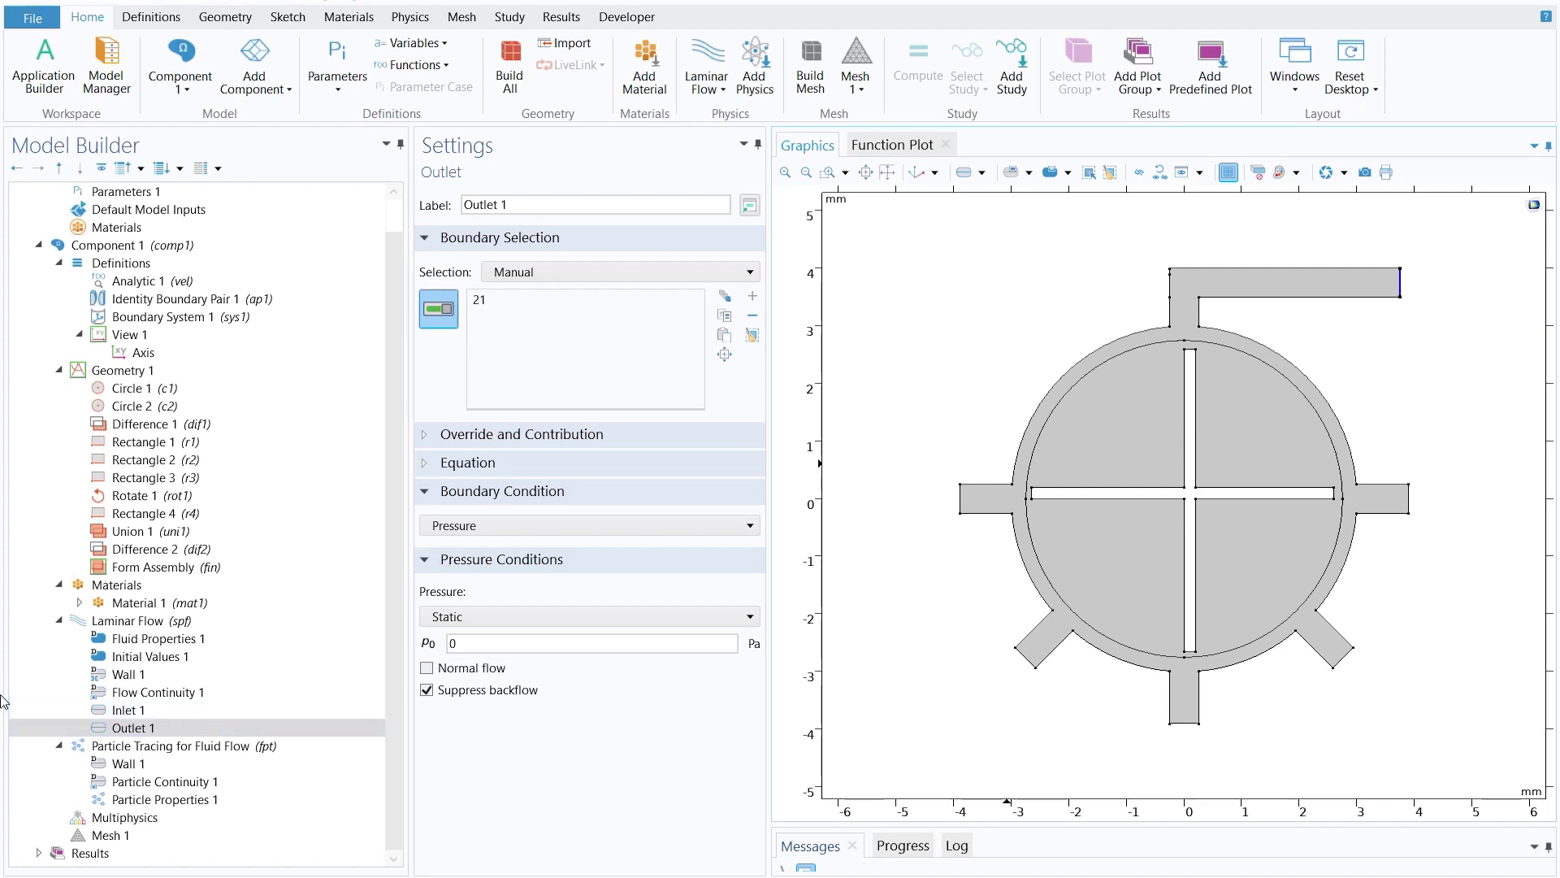
Set the particle tracing Wall 1 condition to Bounce and keep its primary particle condition at None.
click(145, 749)
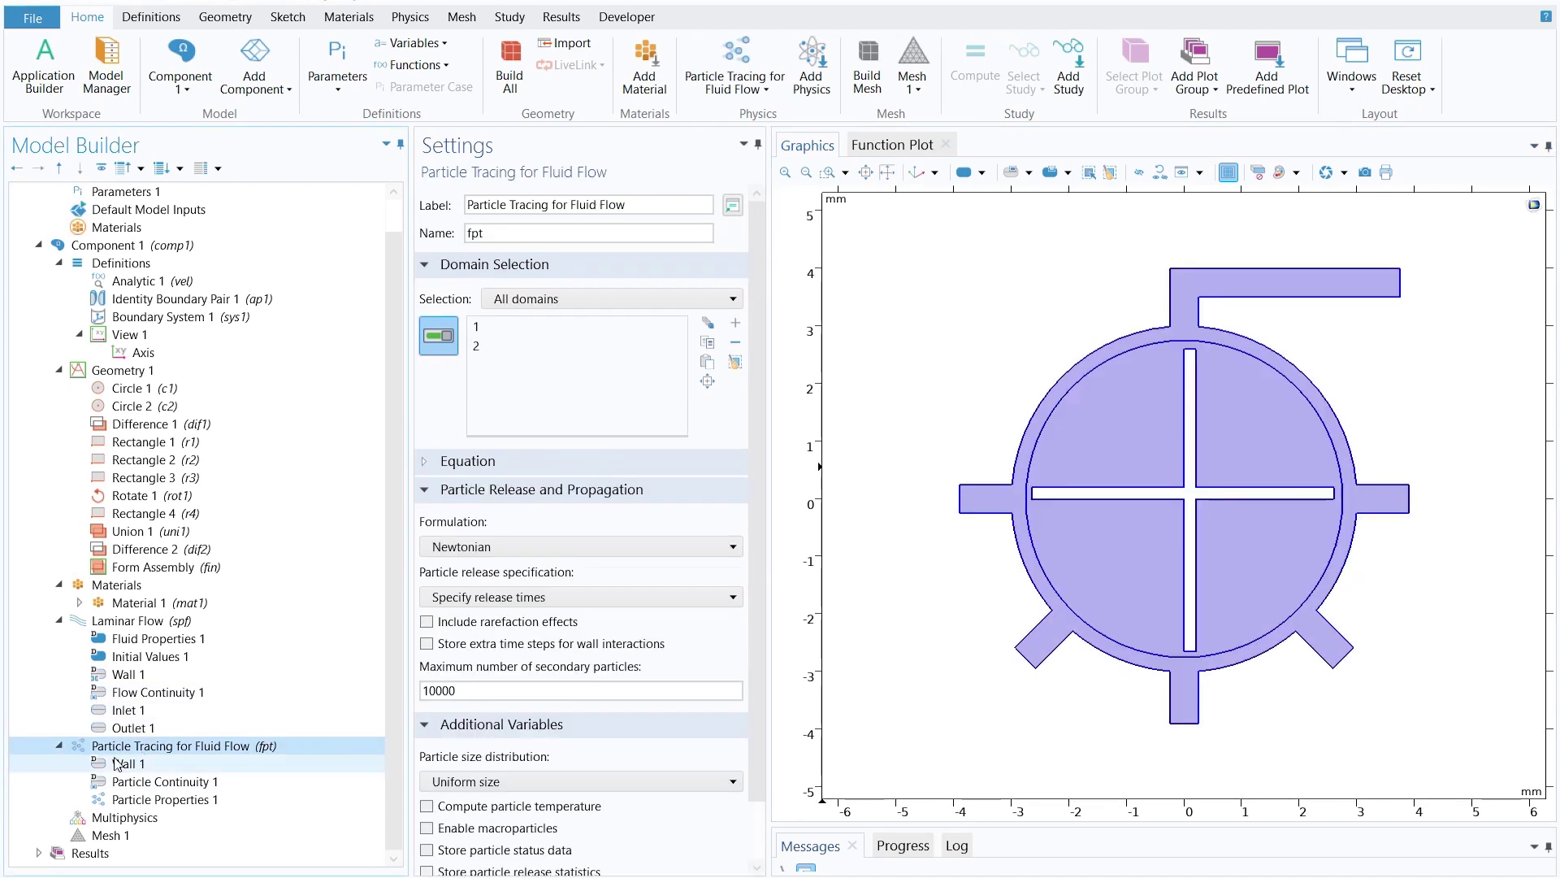
click(157, 767)
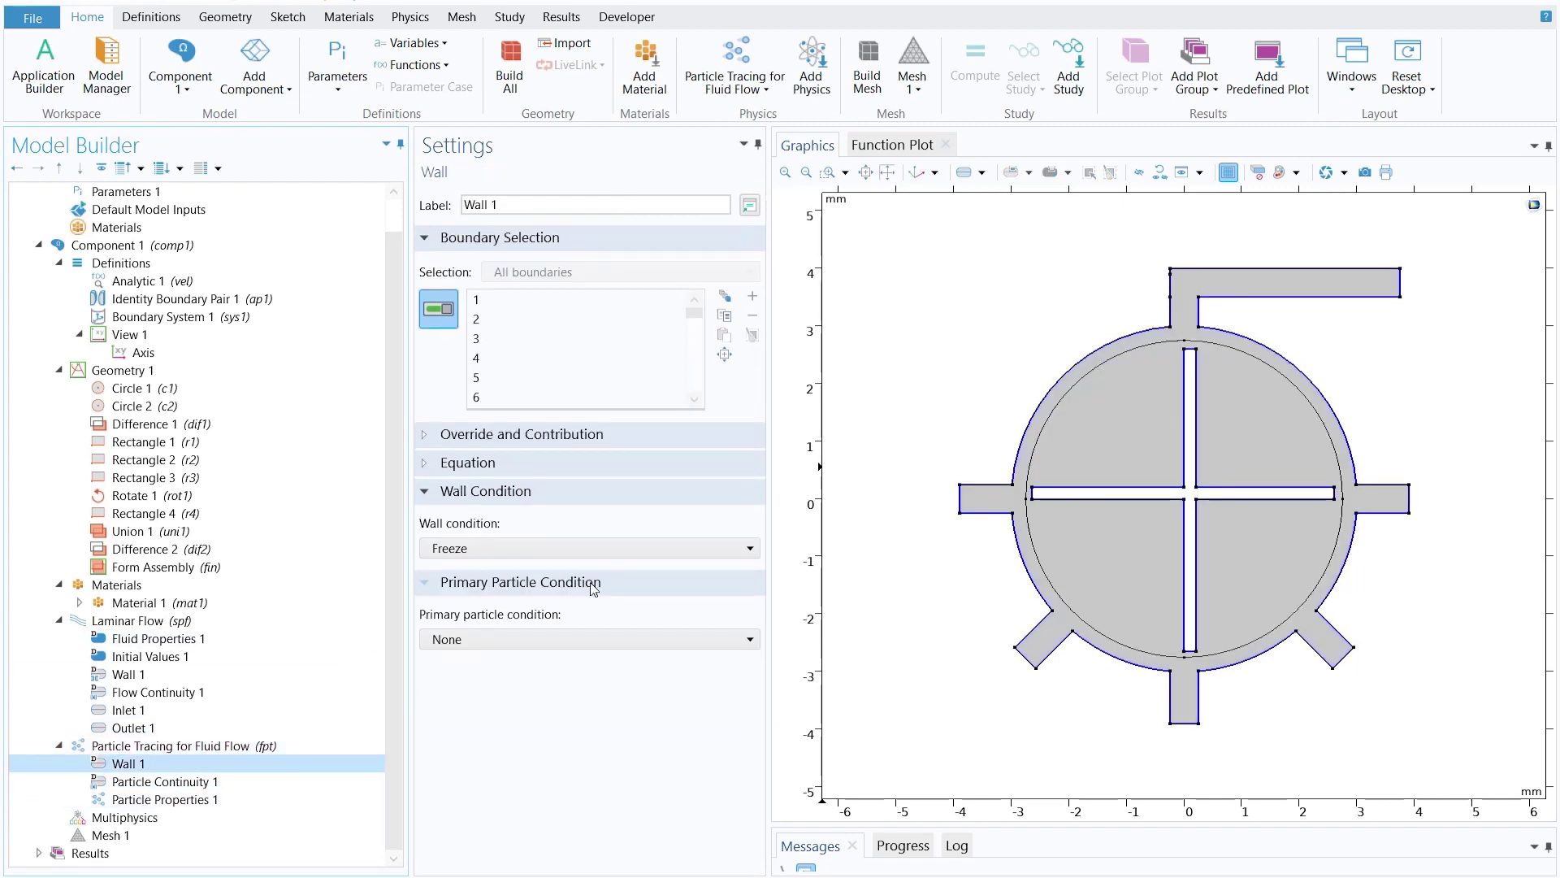
click(482, 555)
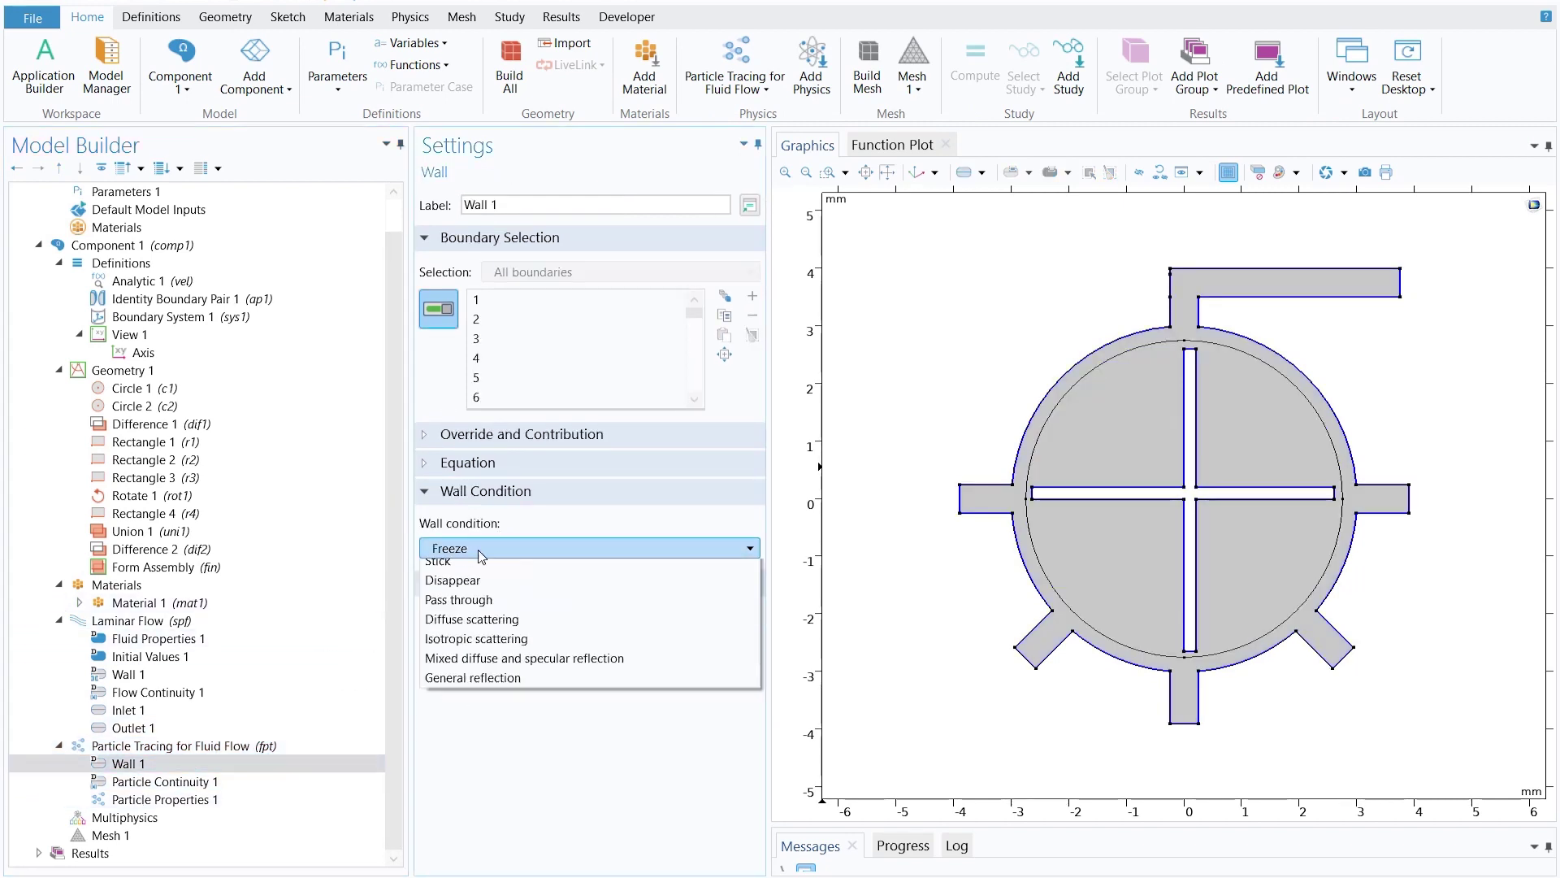
click(479, 567)
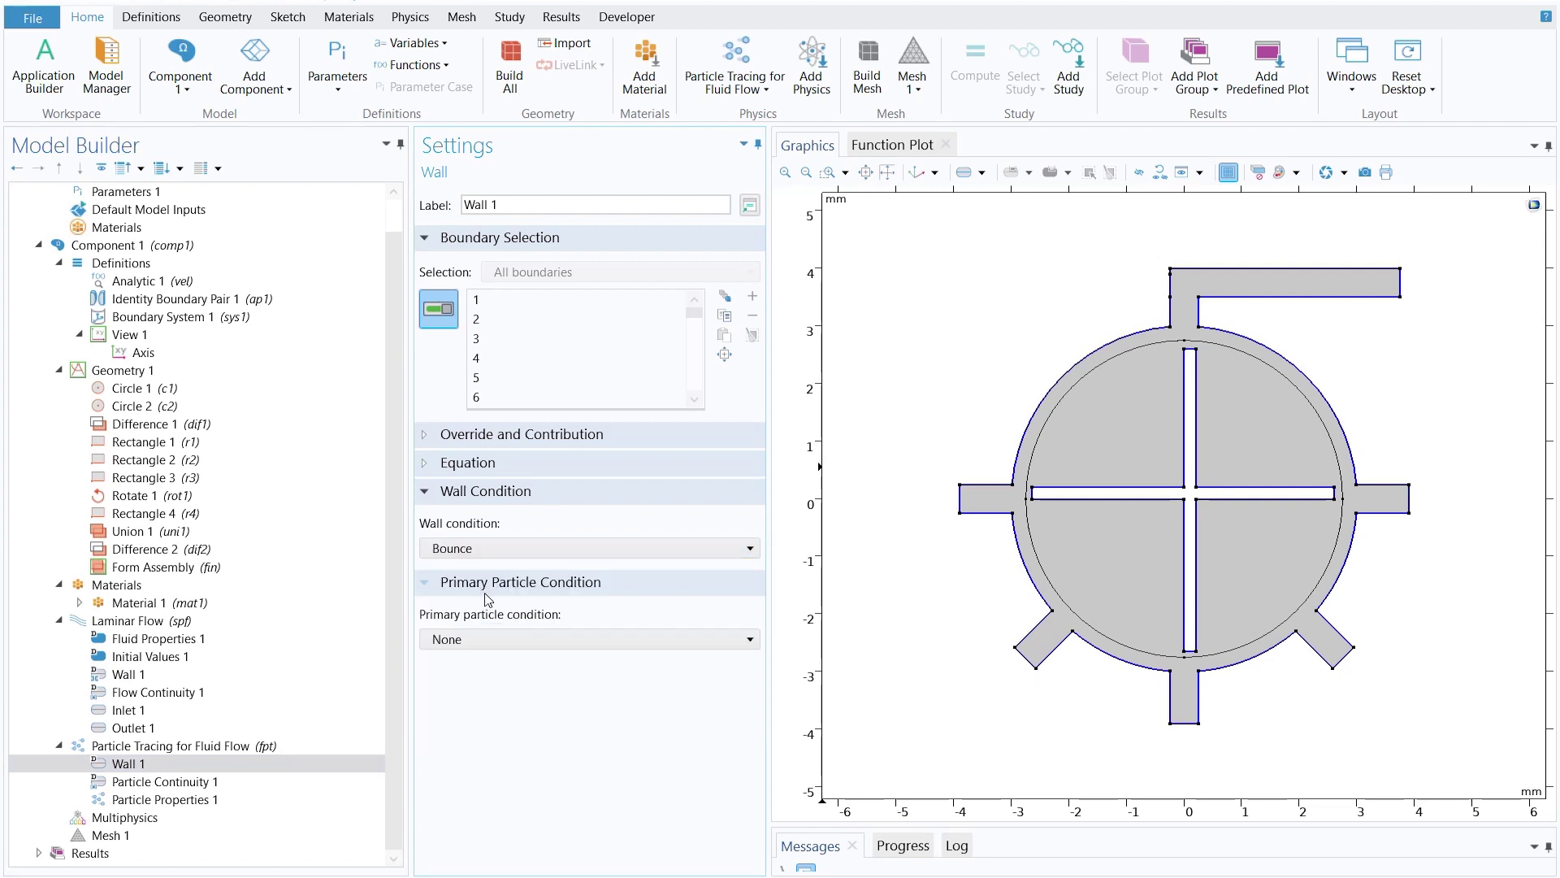
click(486, 641)
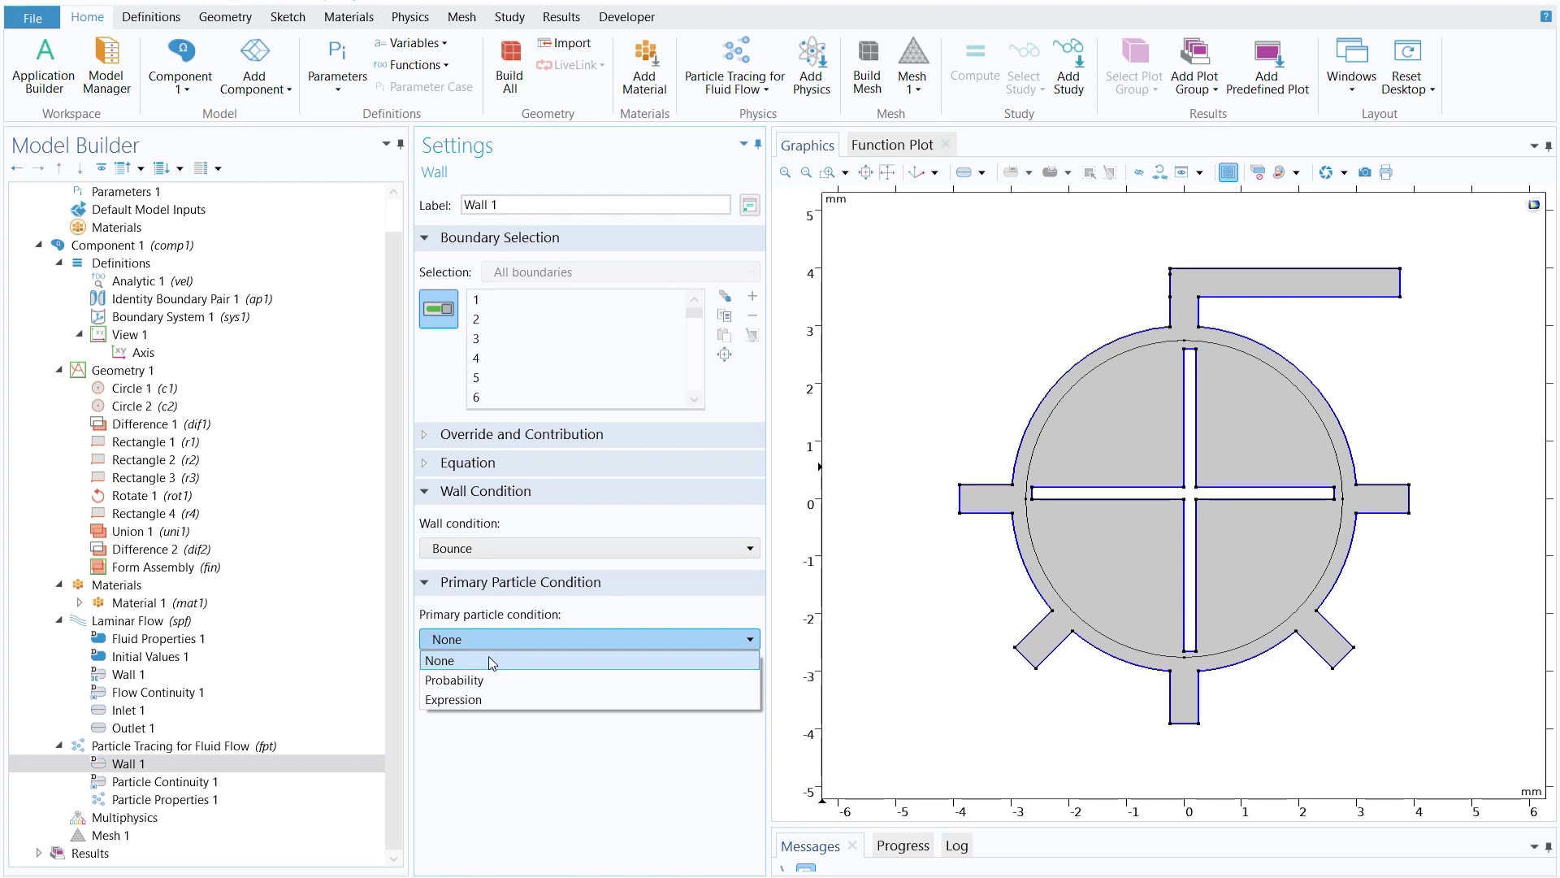
click(490, 660)
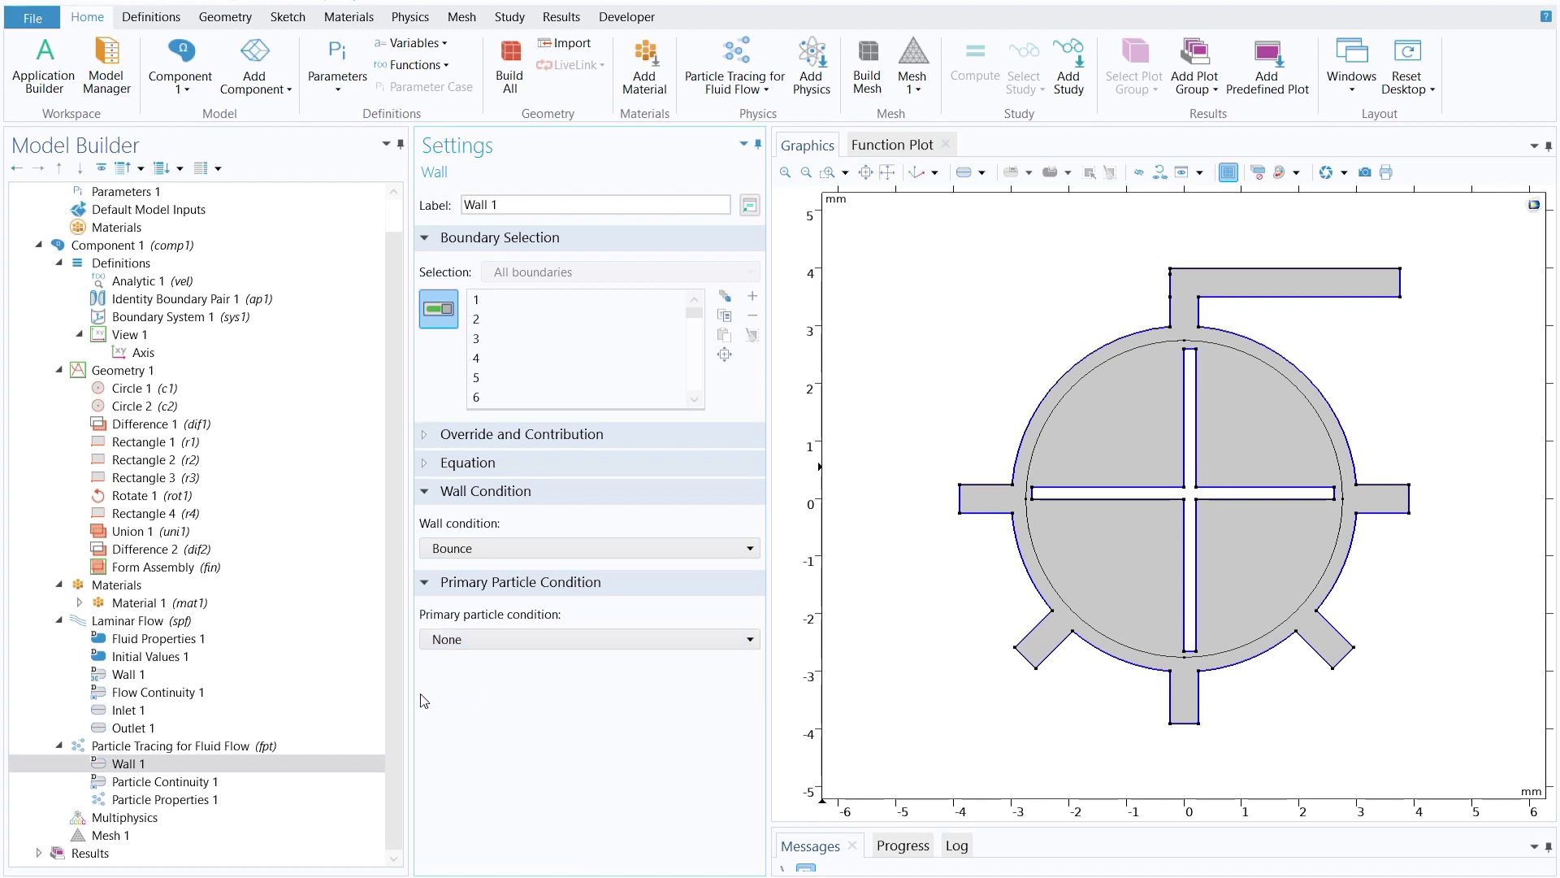
In Particle Properties 1, use a user-defined particle density of 2200 kg/m³ and set the particle diameter to 10[um].
click(157, 784)
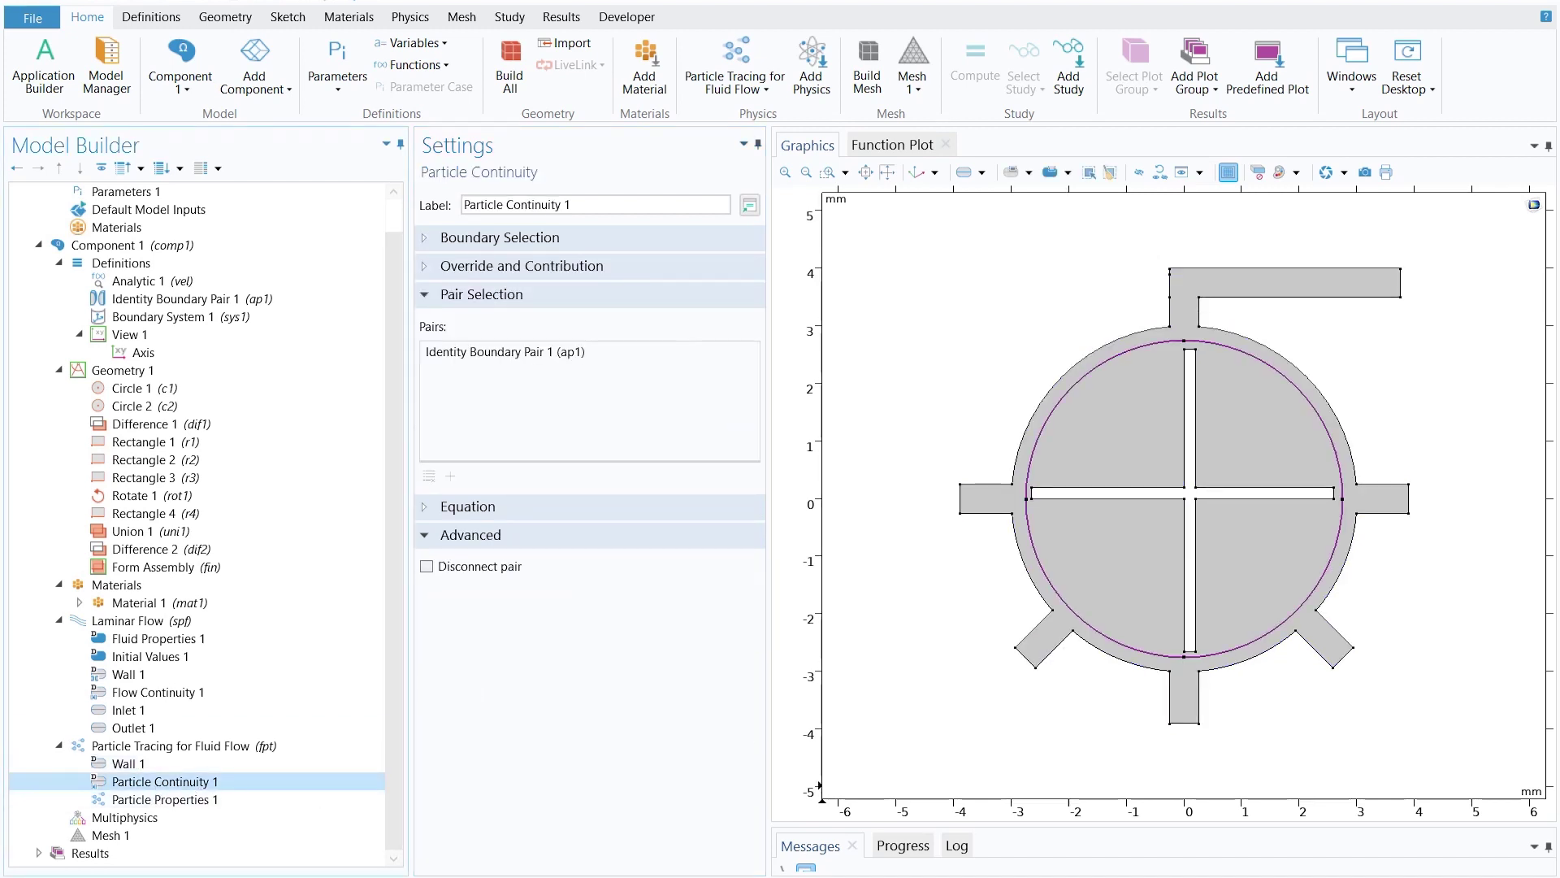
click(161, 800)
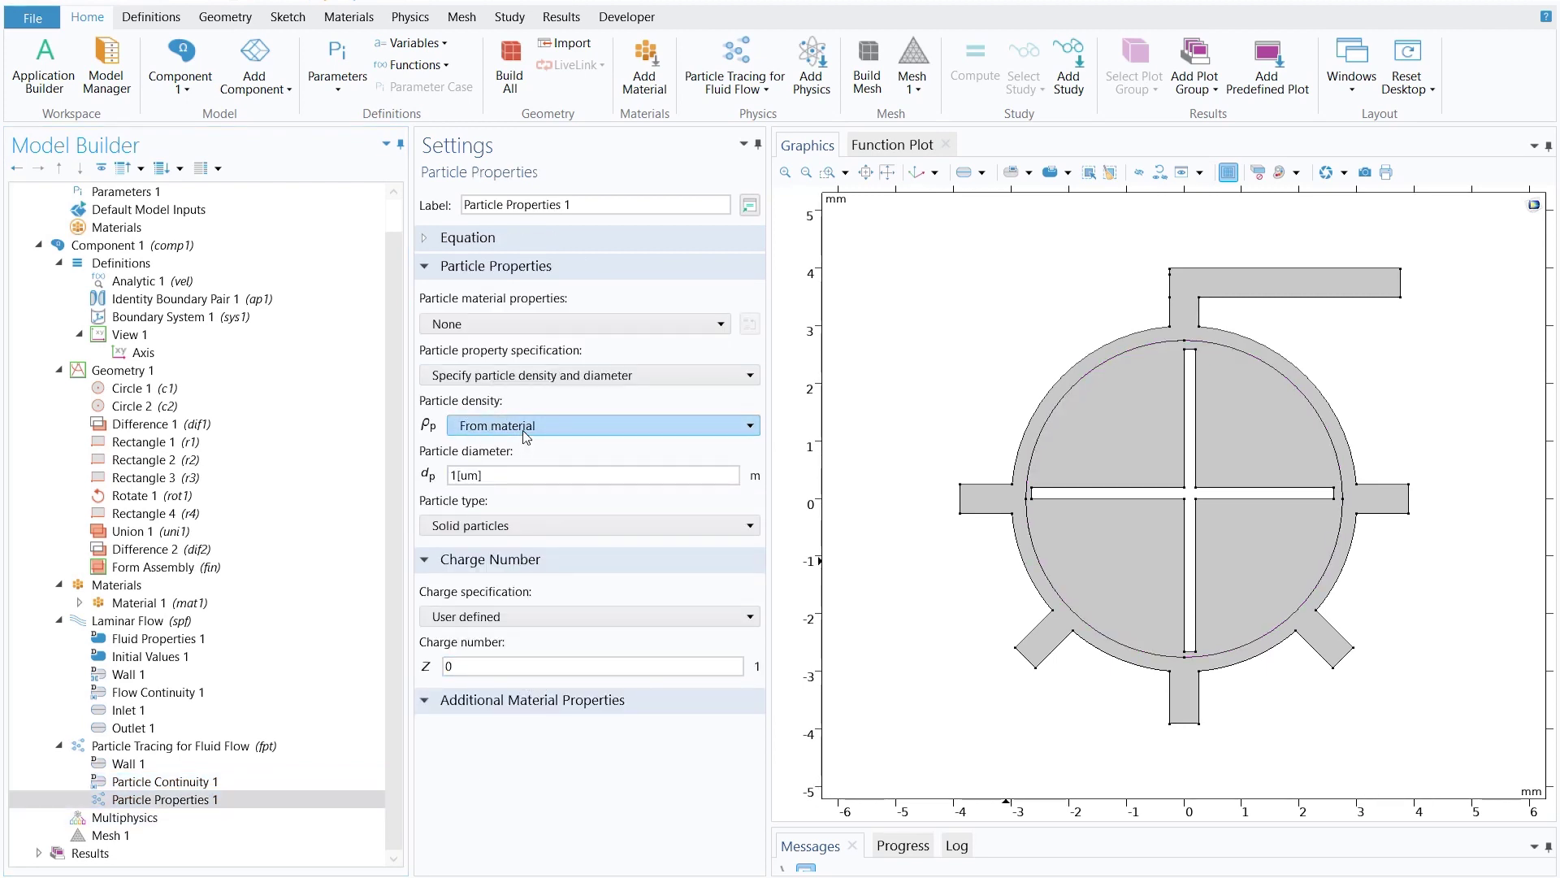
click(524, 431)
click(507, 468)
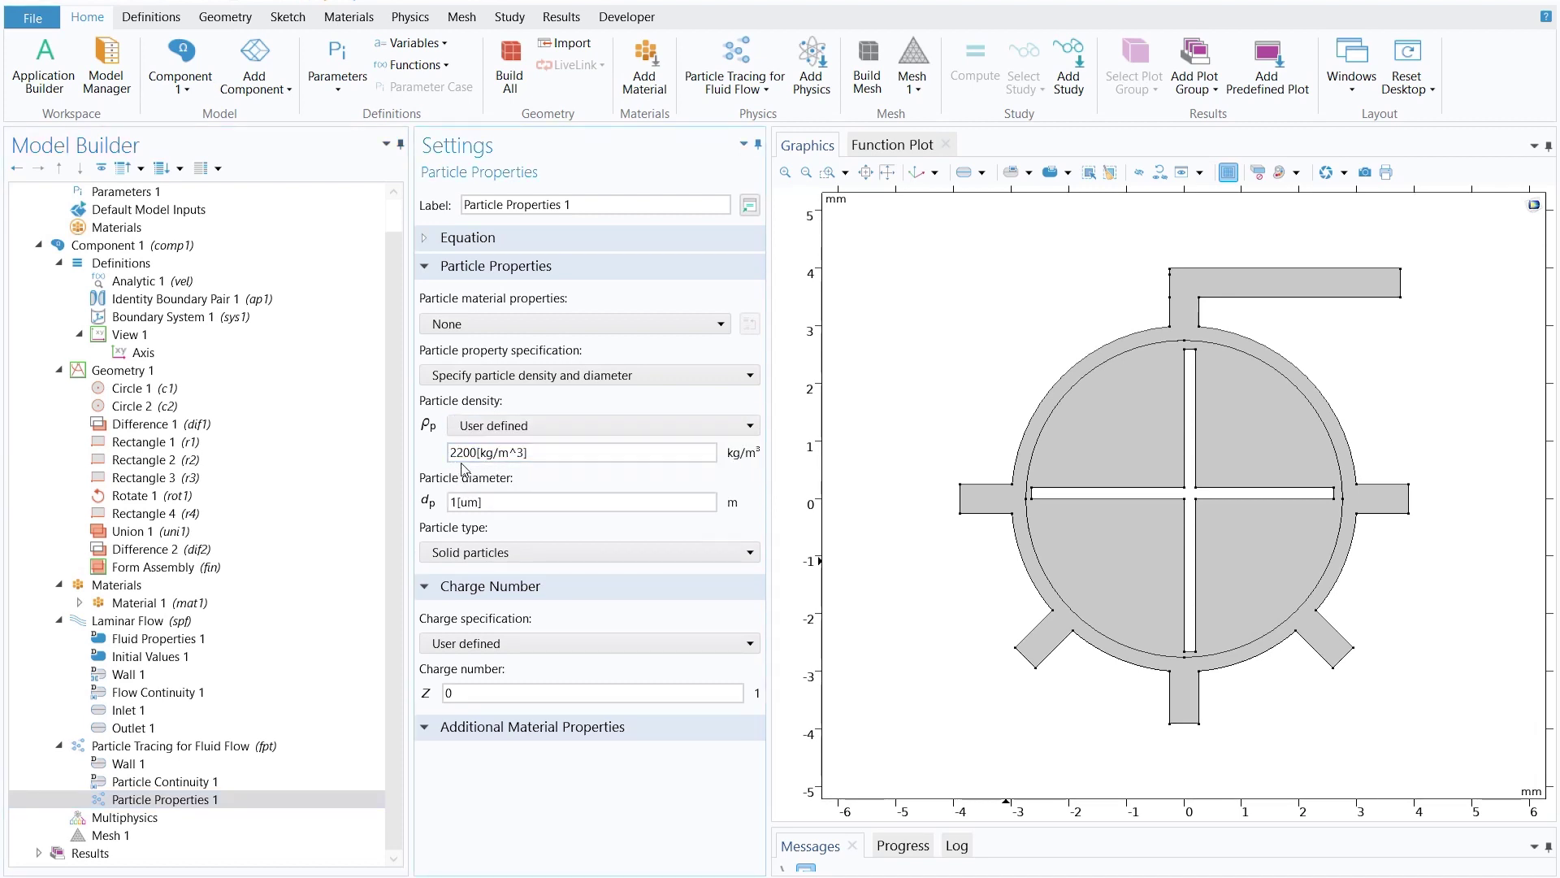
mouse_move(505, 465)
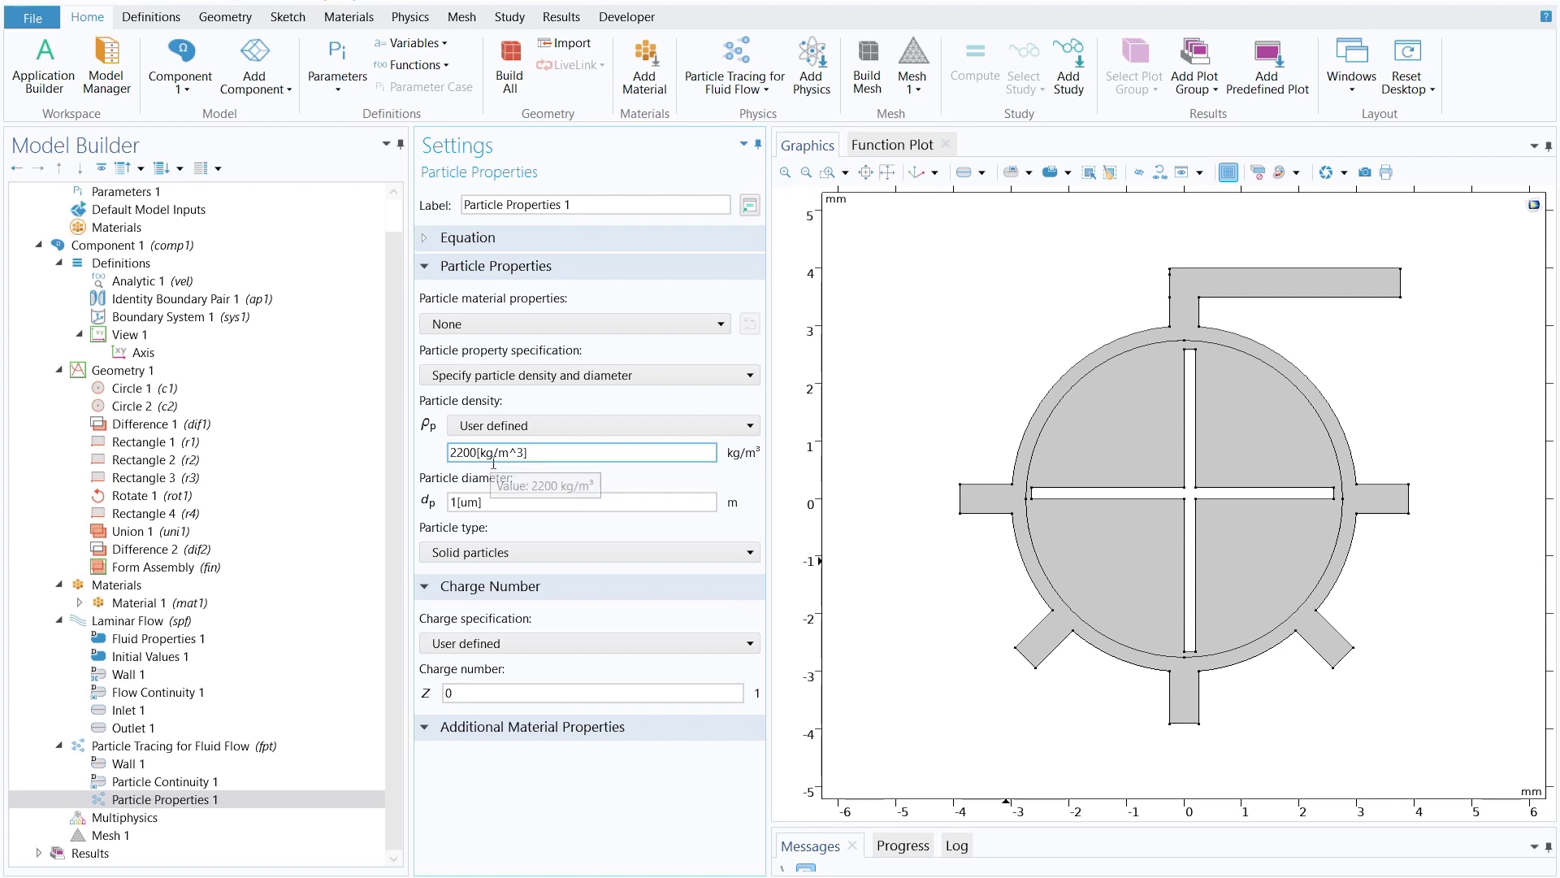
click(459, 502)
text(0)
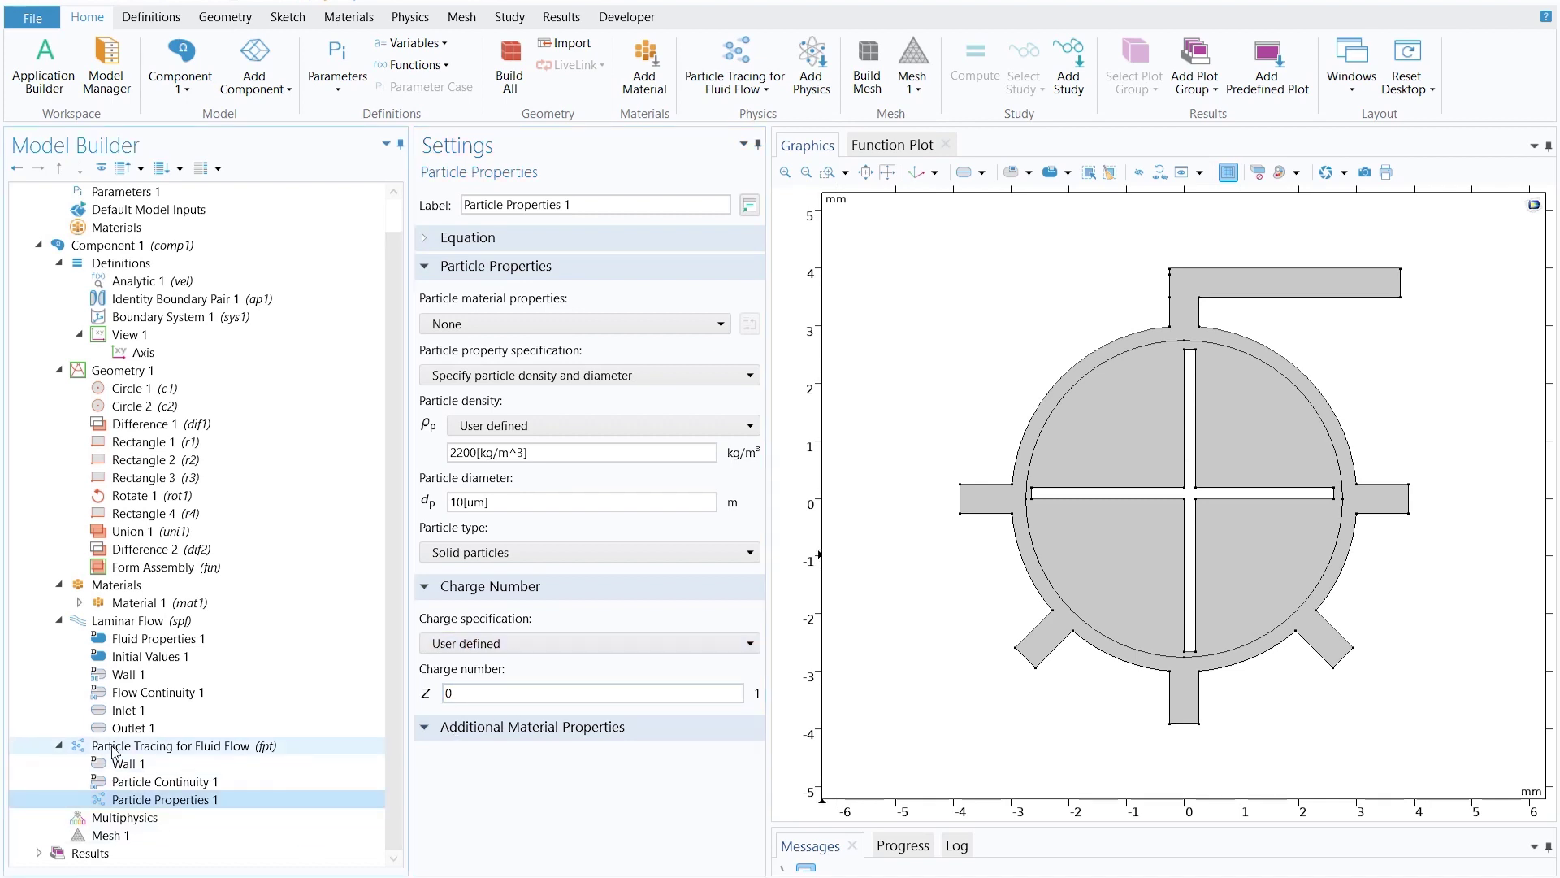
Add a Drag Force to the Particle Tracing for Fluid Flow interface and apply it to all domains.
click(152, 752)
right_click(152, 753)
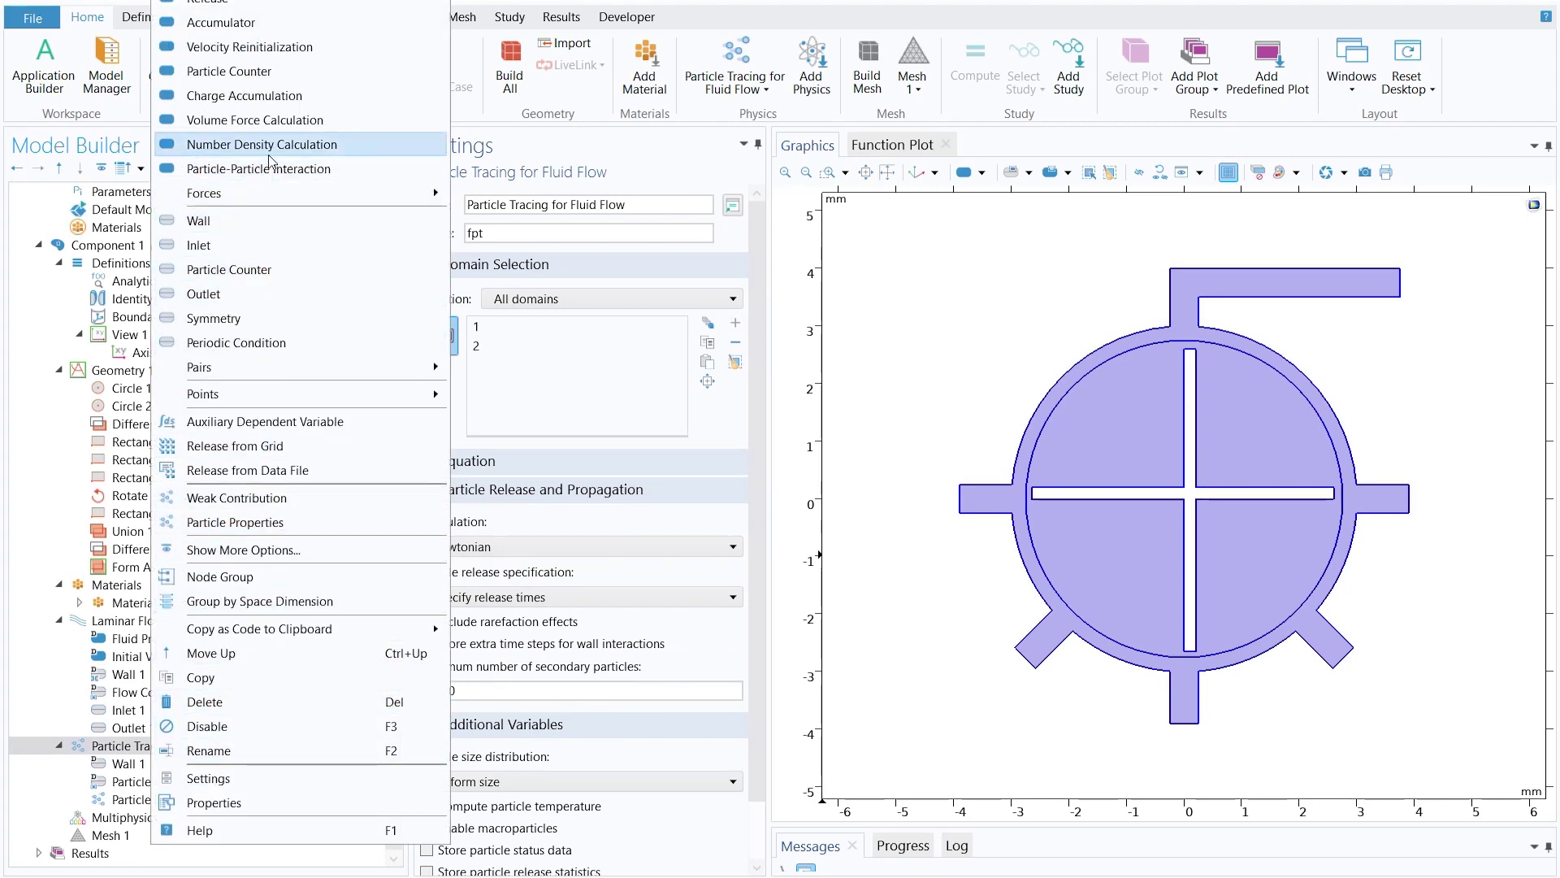
mouse_move(320, 193)
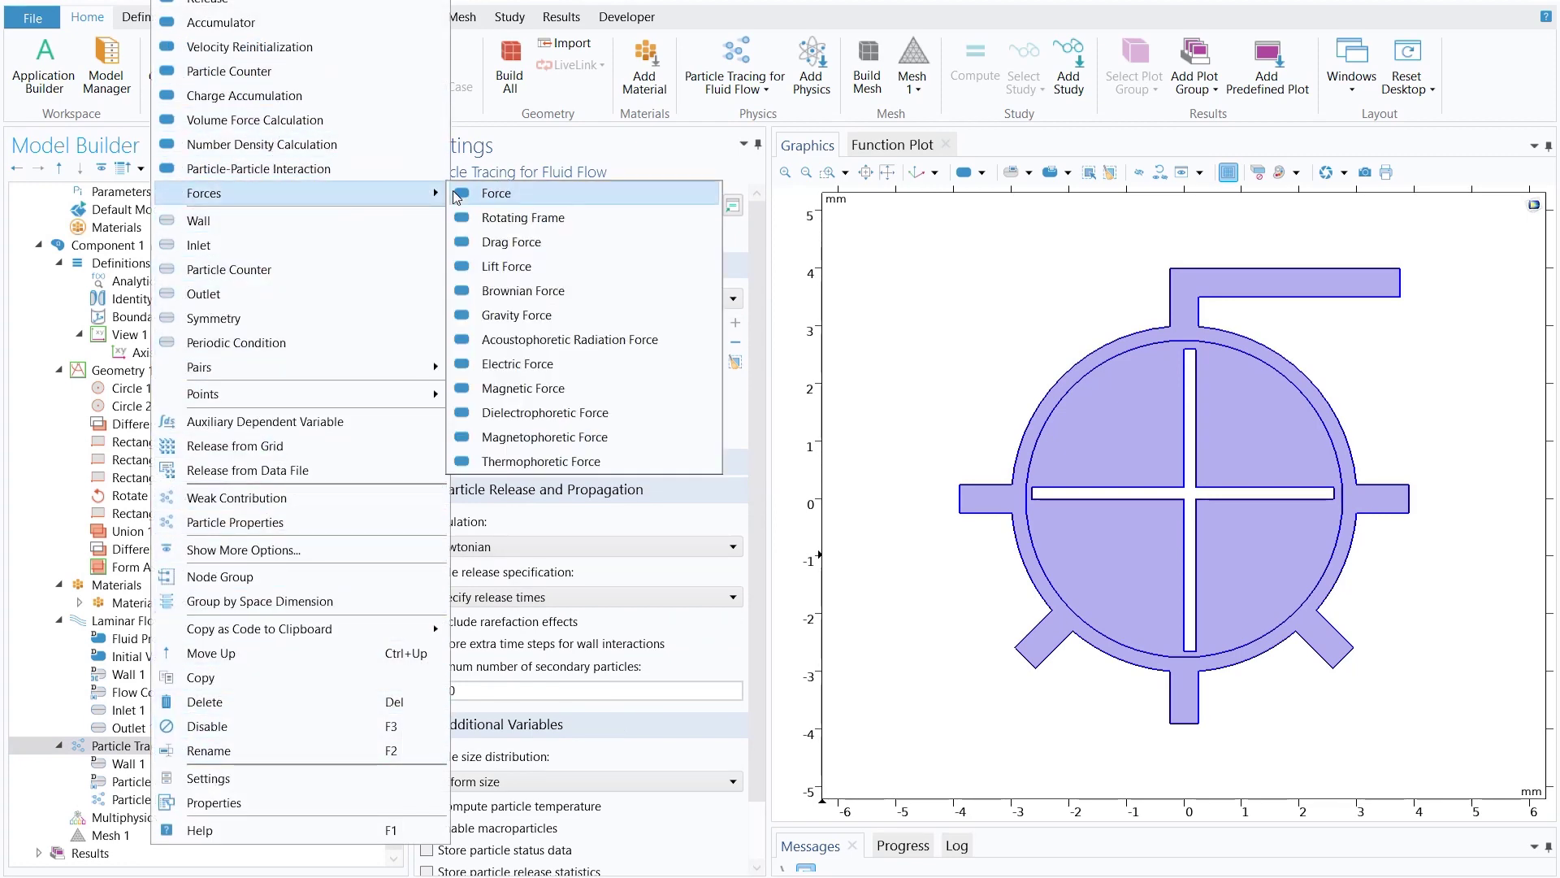
click(511, 242)
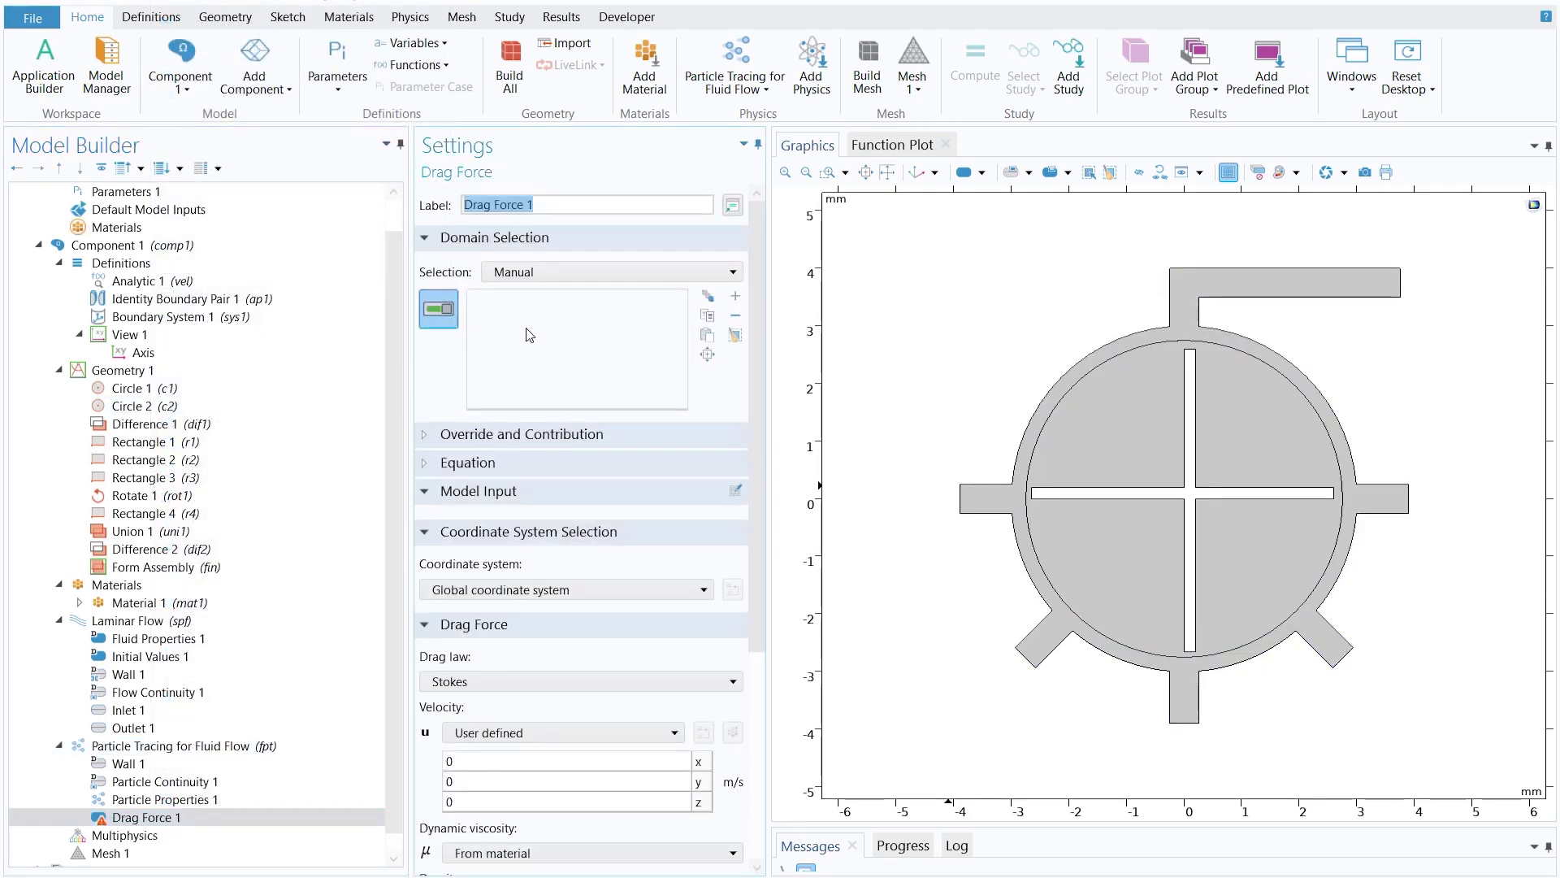
click(567, 272)
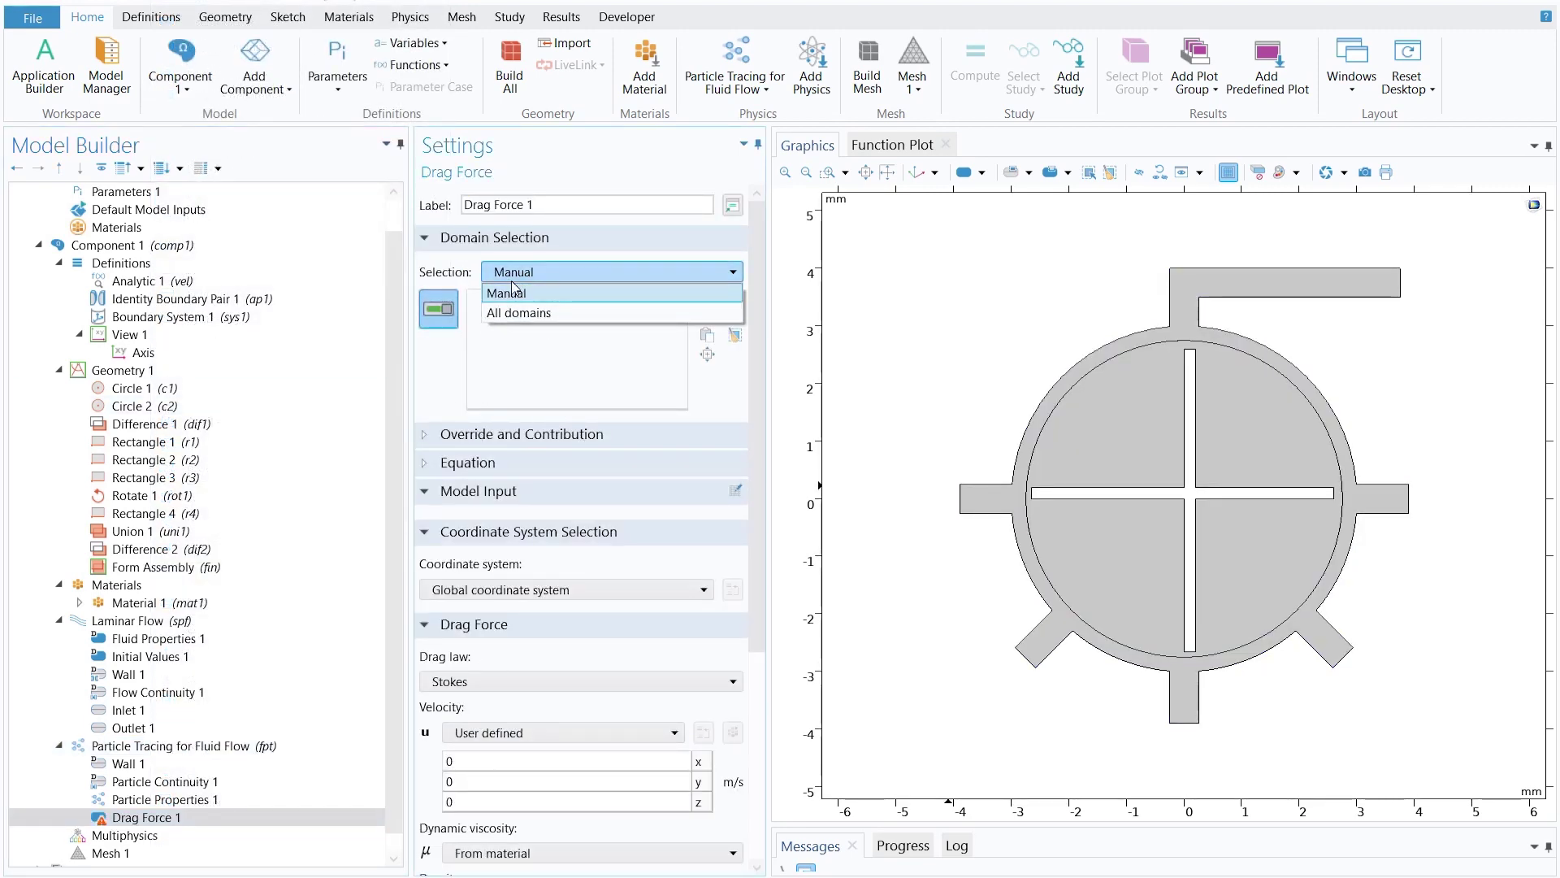
click(524, 313)
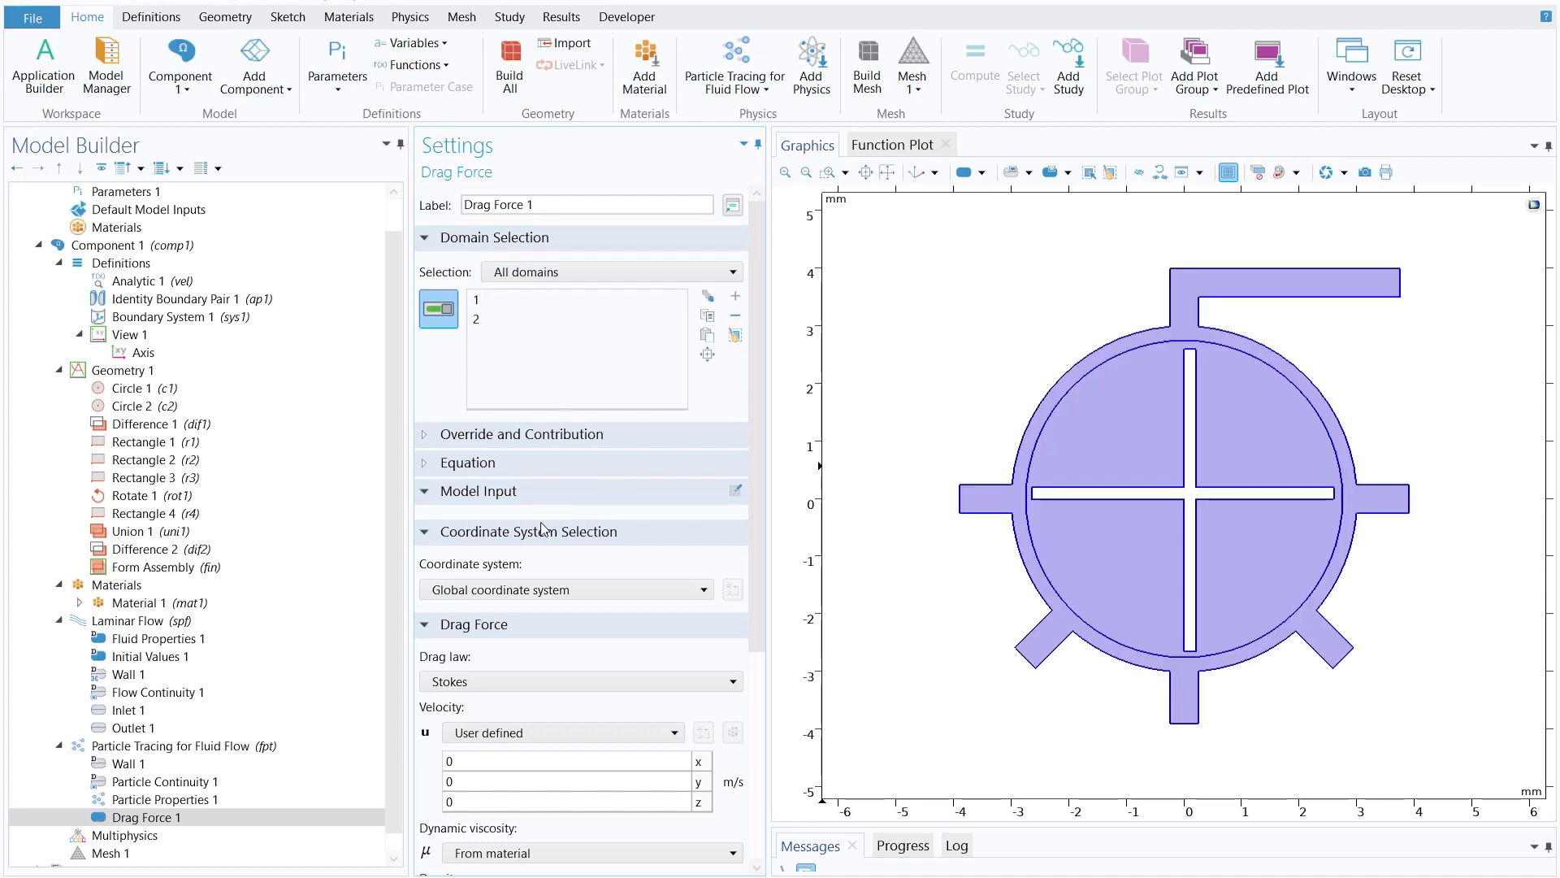
scroll(543, 528, down, 3)
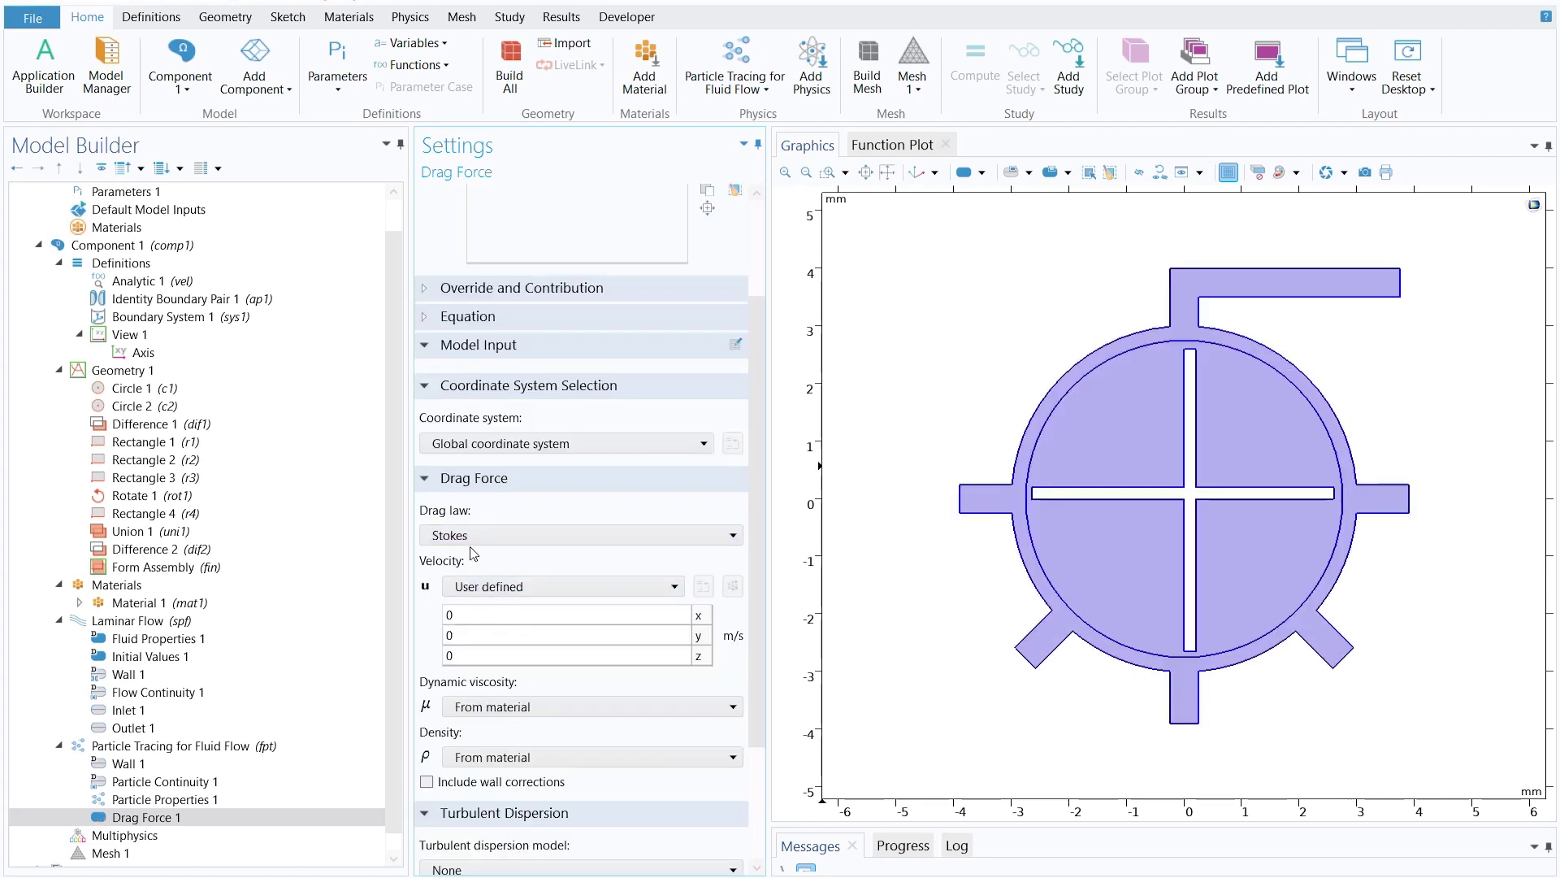
In Drag Force 1, use Velocity field (spf) and Dynamic viscosity (spf/fp1), and include virtual mass and pressure gradient forces.
click(471, 583)
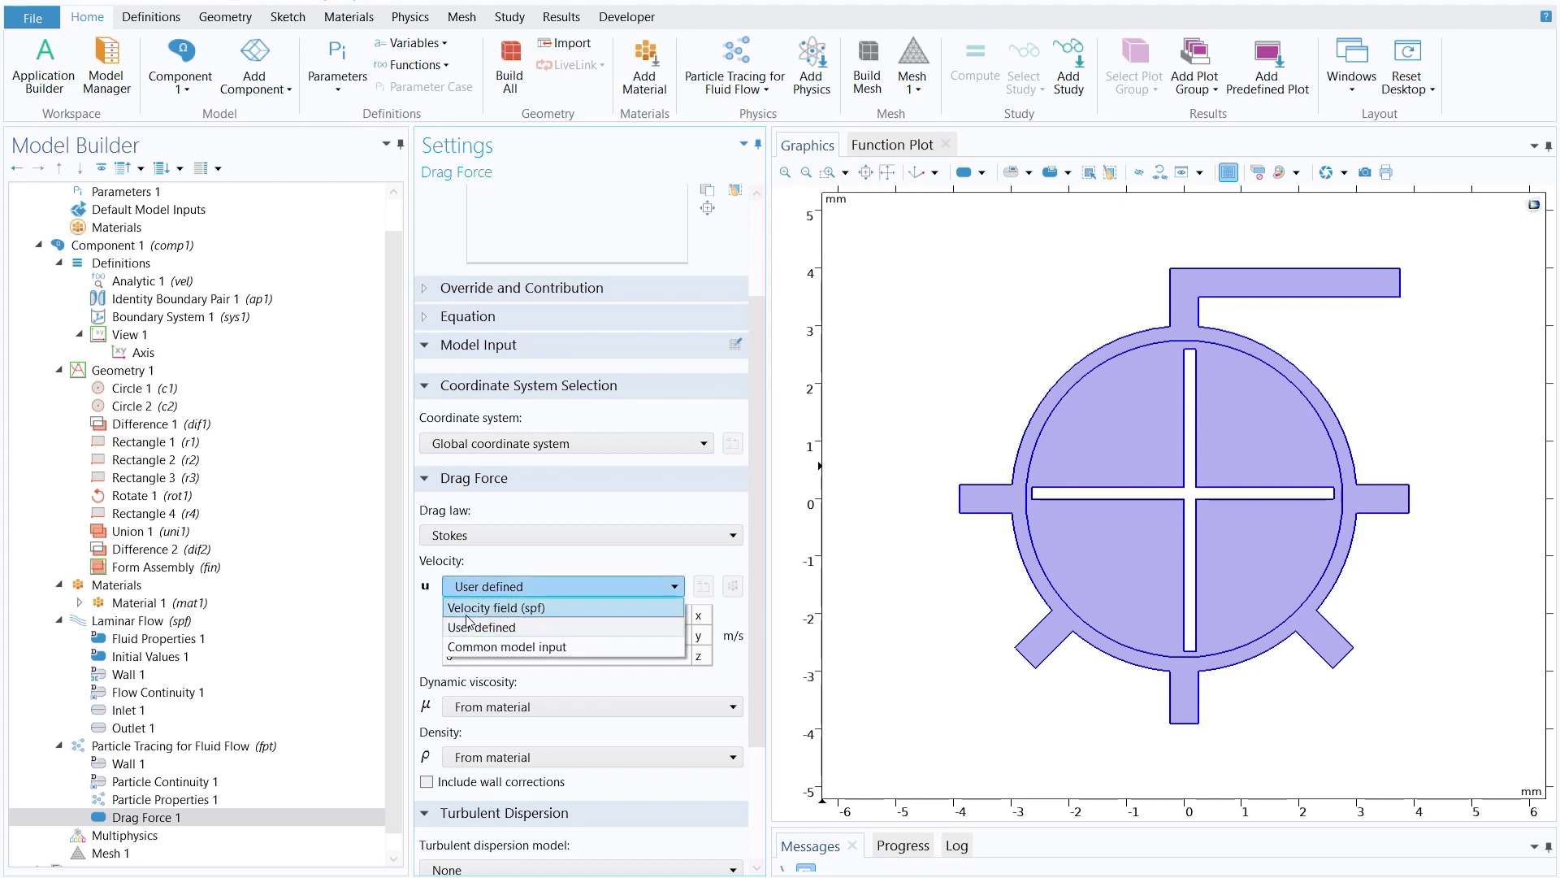
click(497, 608)
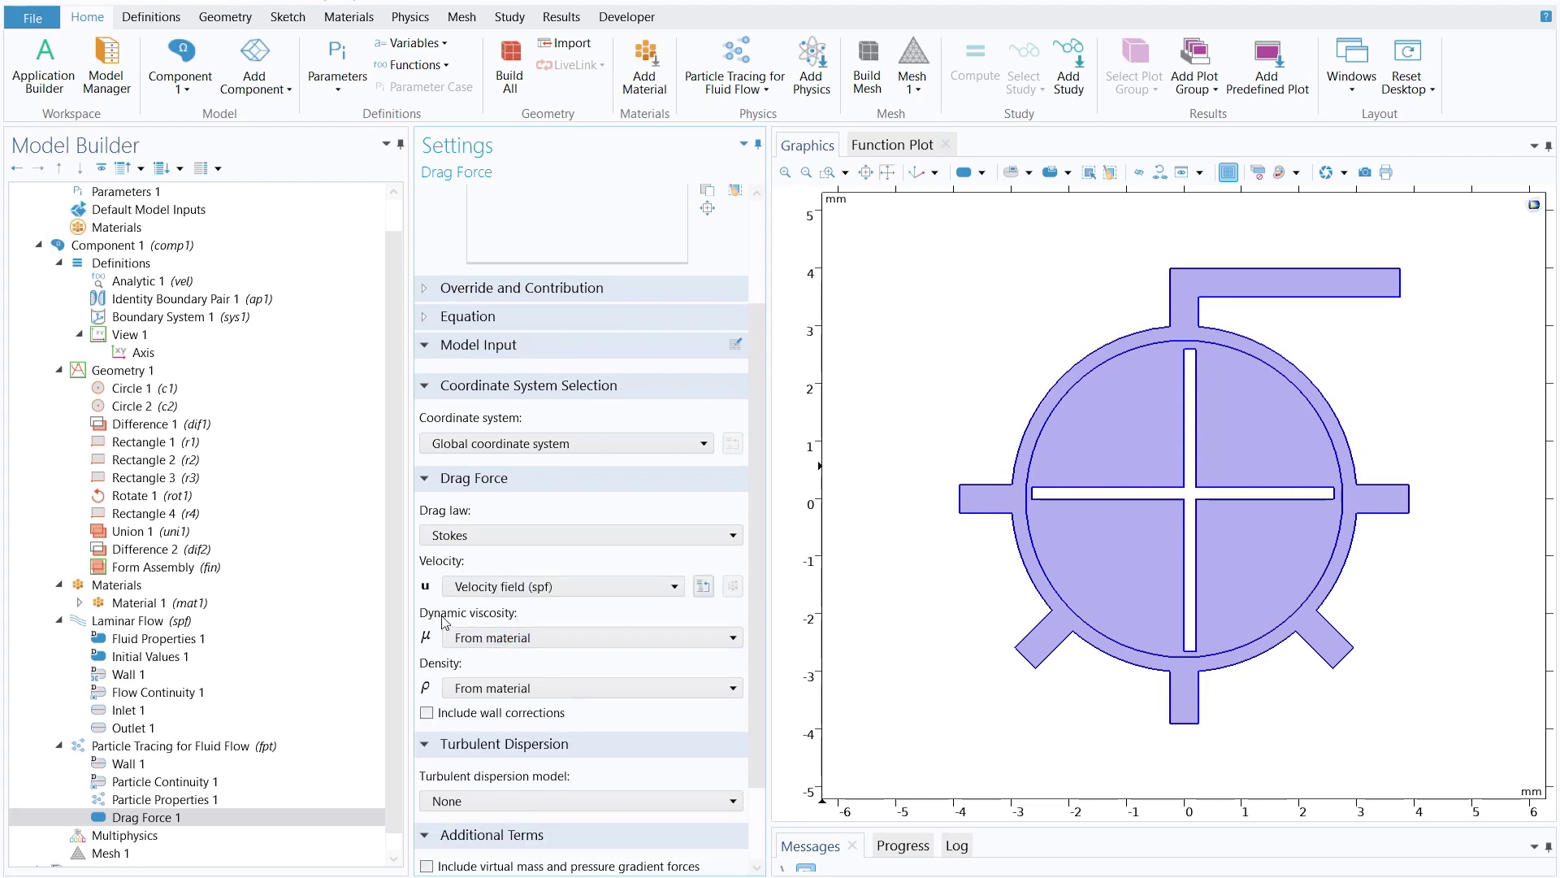
click(517, 637)
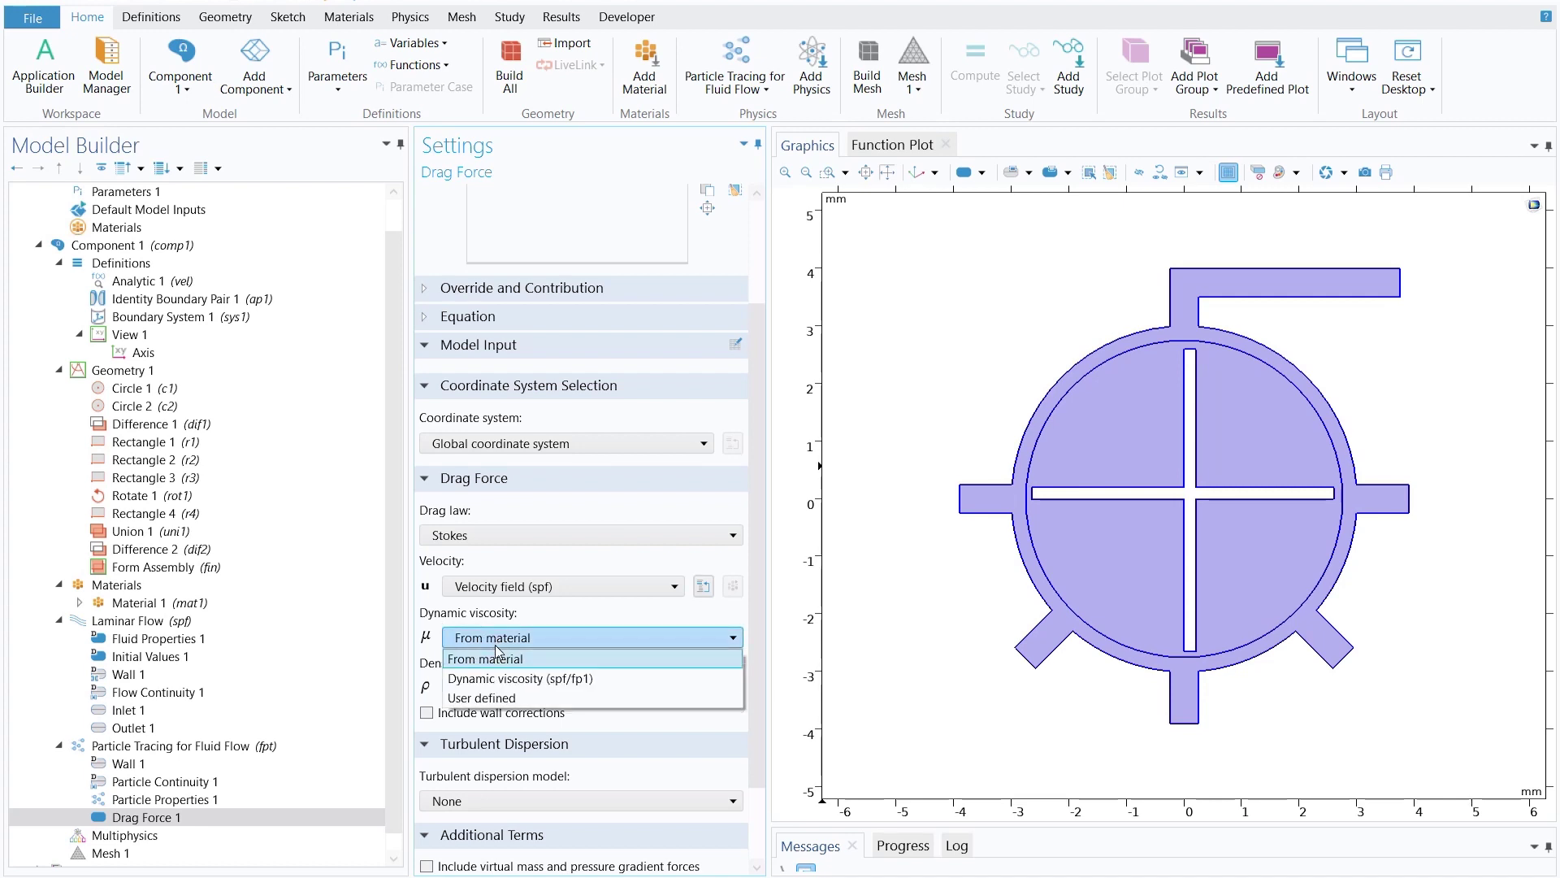
click(524, 680)
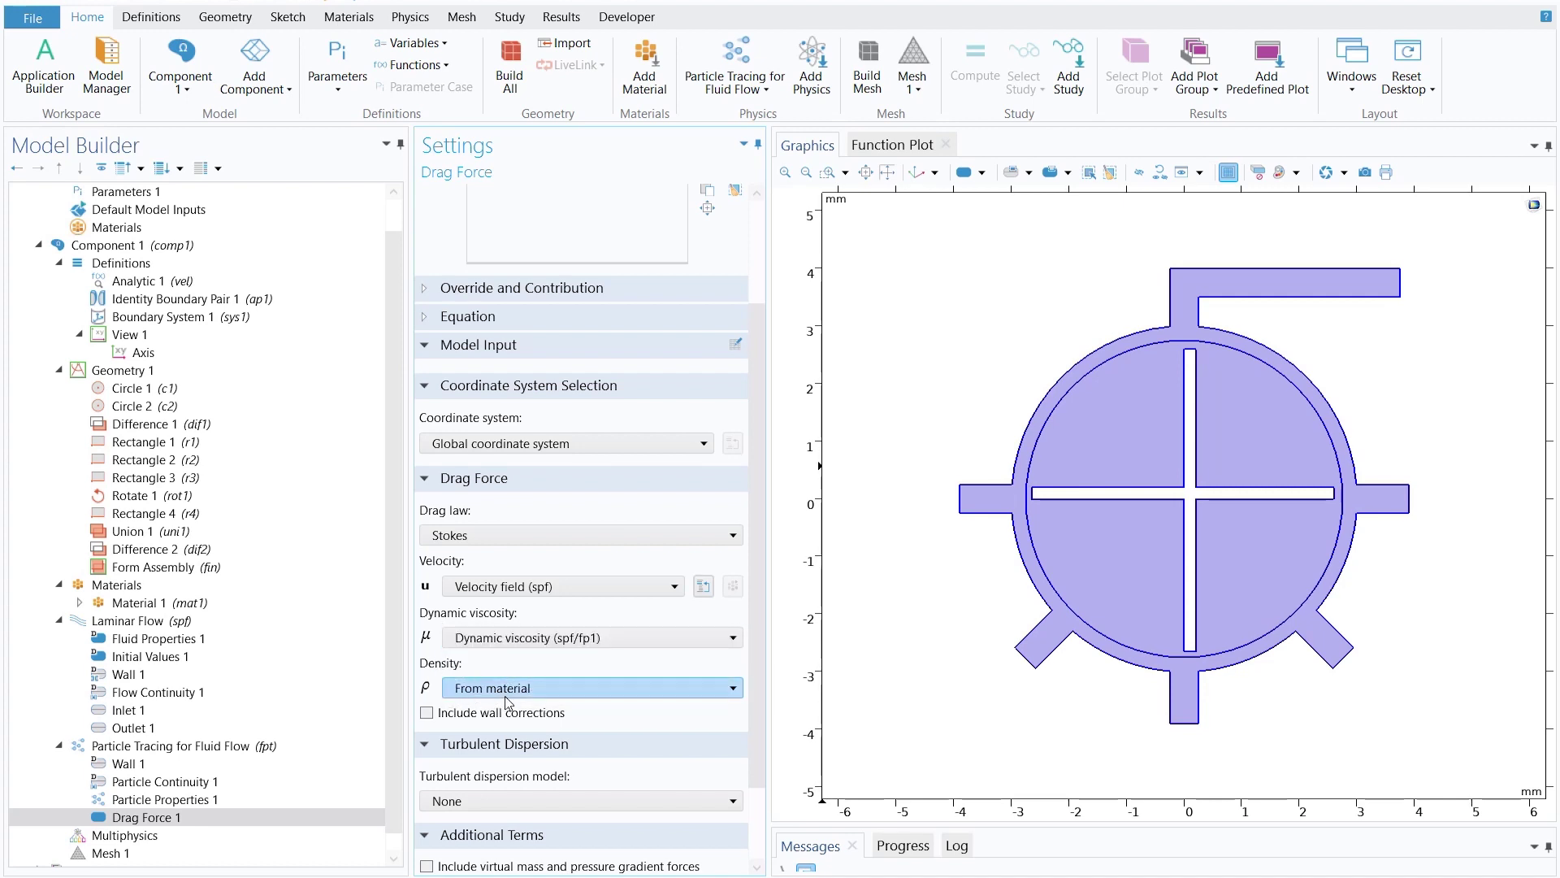
scroll(505, 770, down, 3)
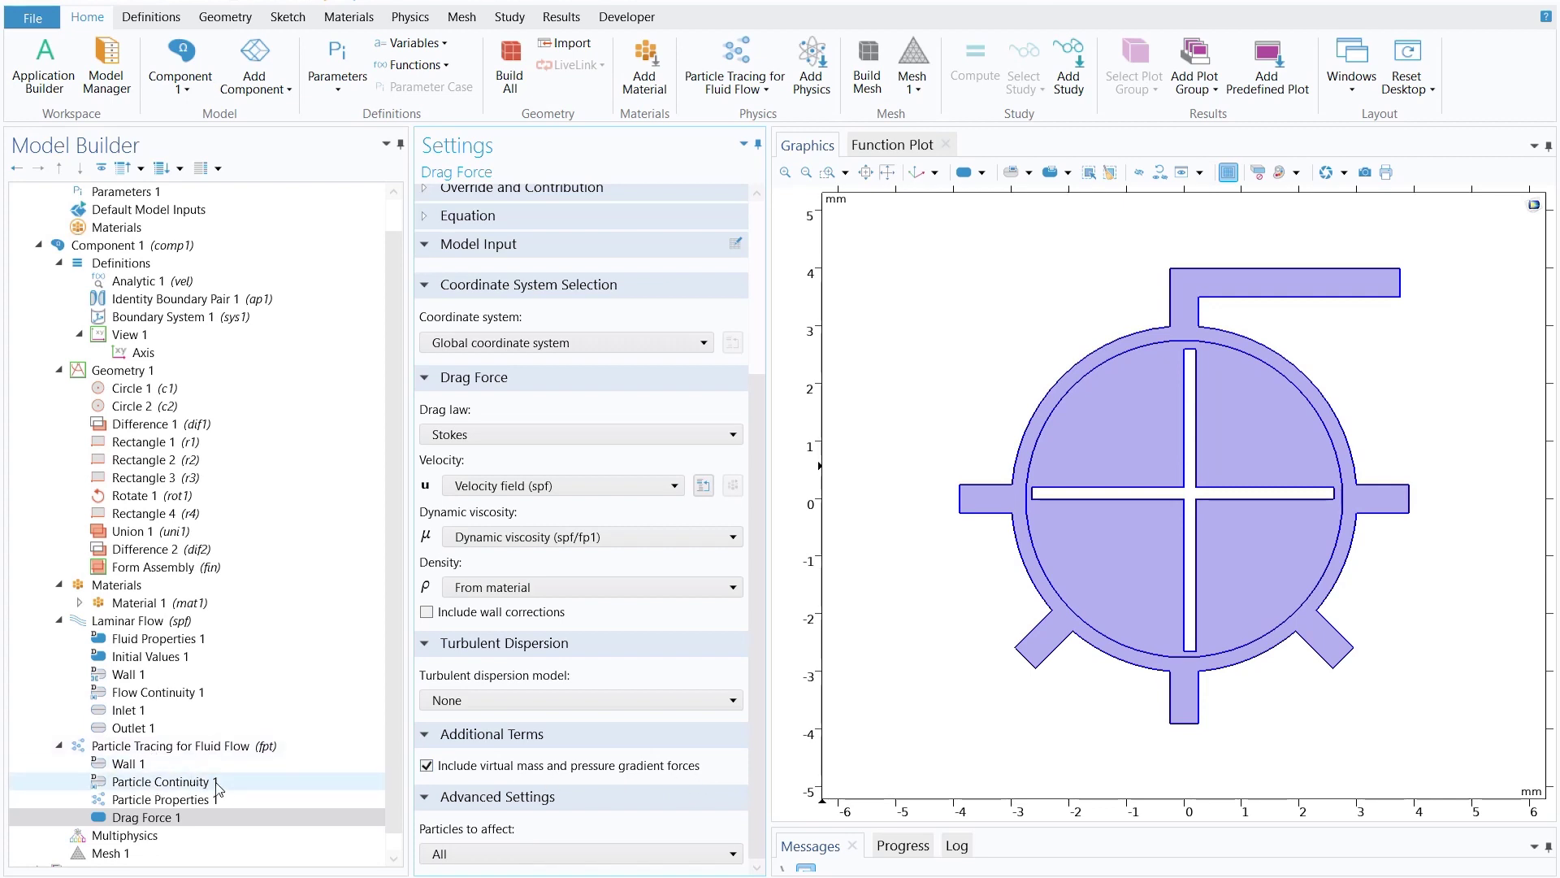
Add an Inlet to Particle Tracing for Fluid Flow and assign it to the end of the mixer's left channel.
click(186, 746)
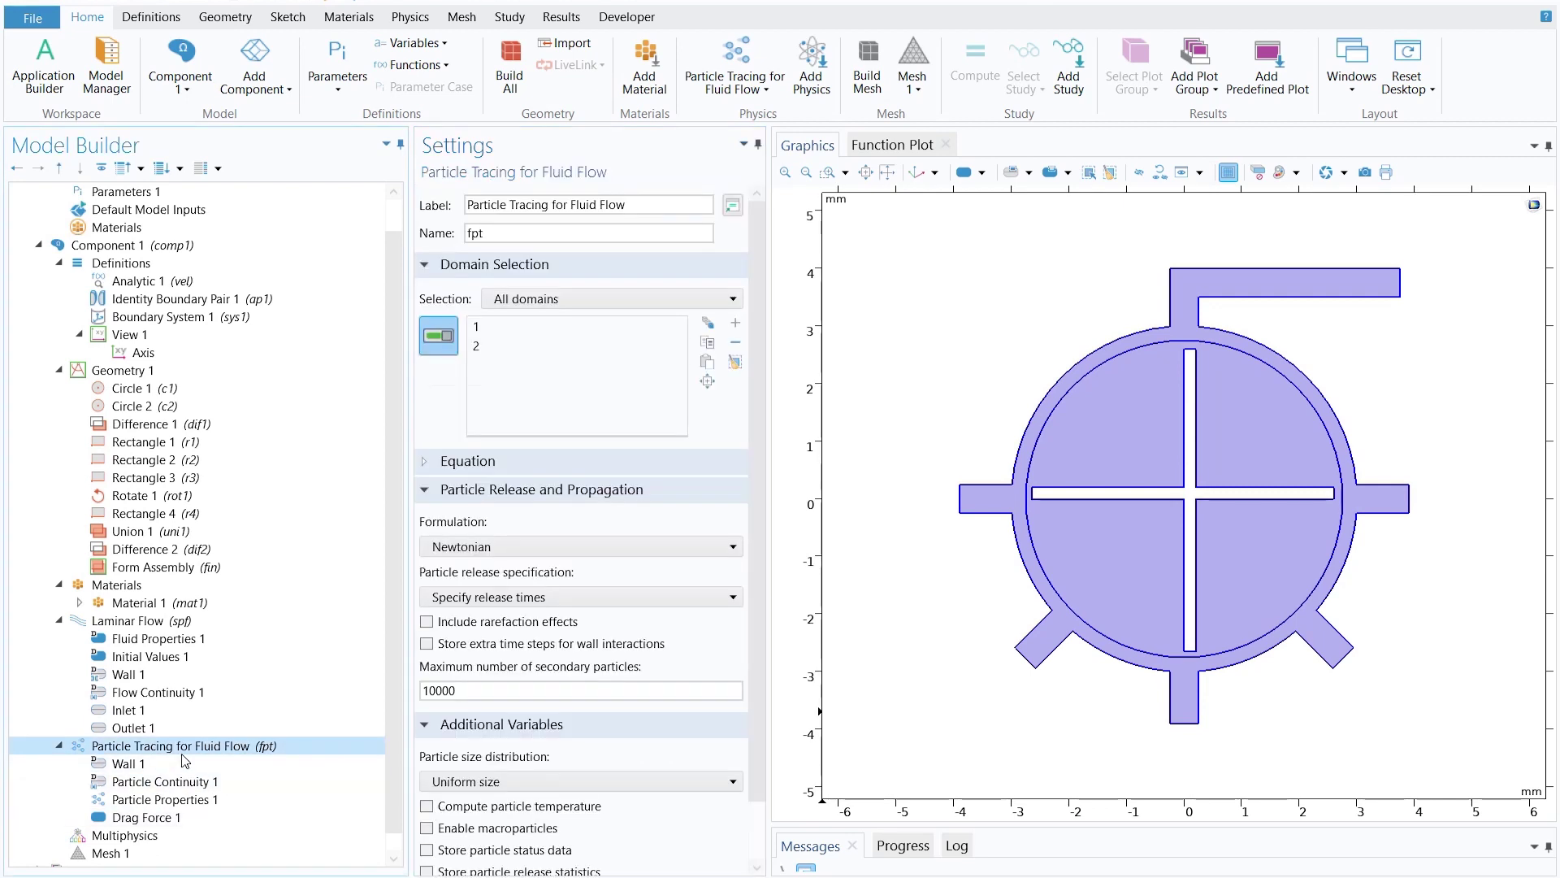
right_click(186, 748)
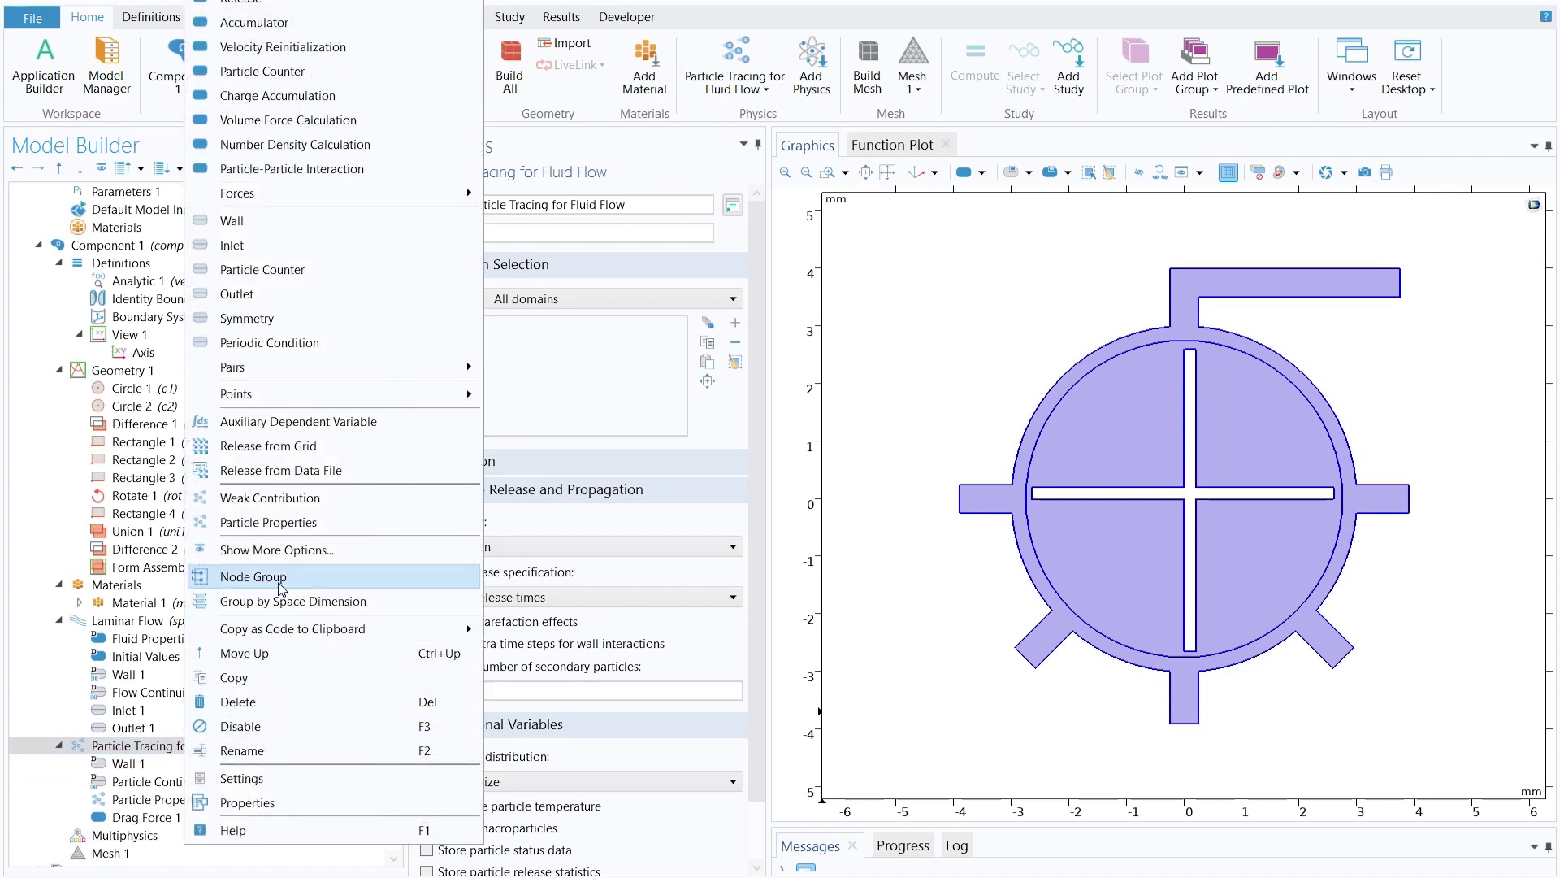
click(277, 245)
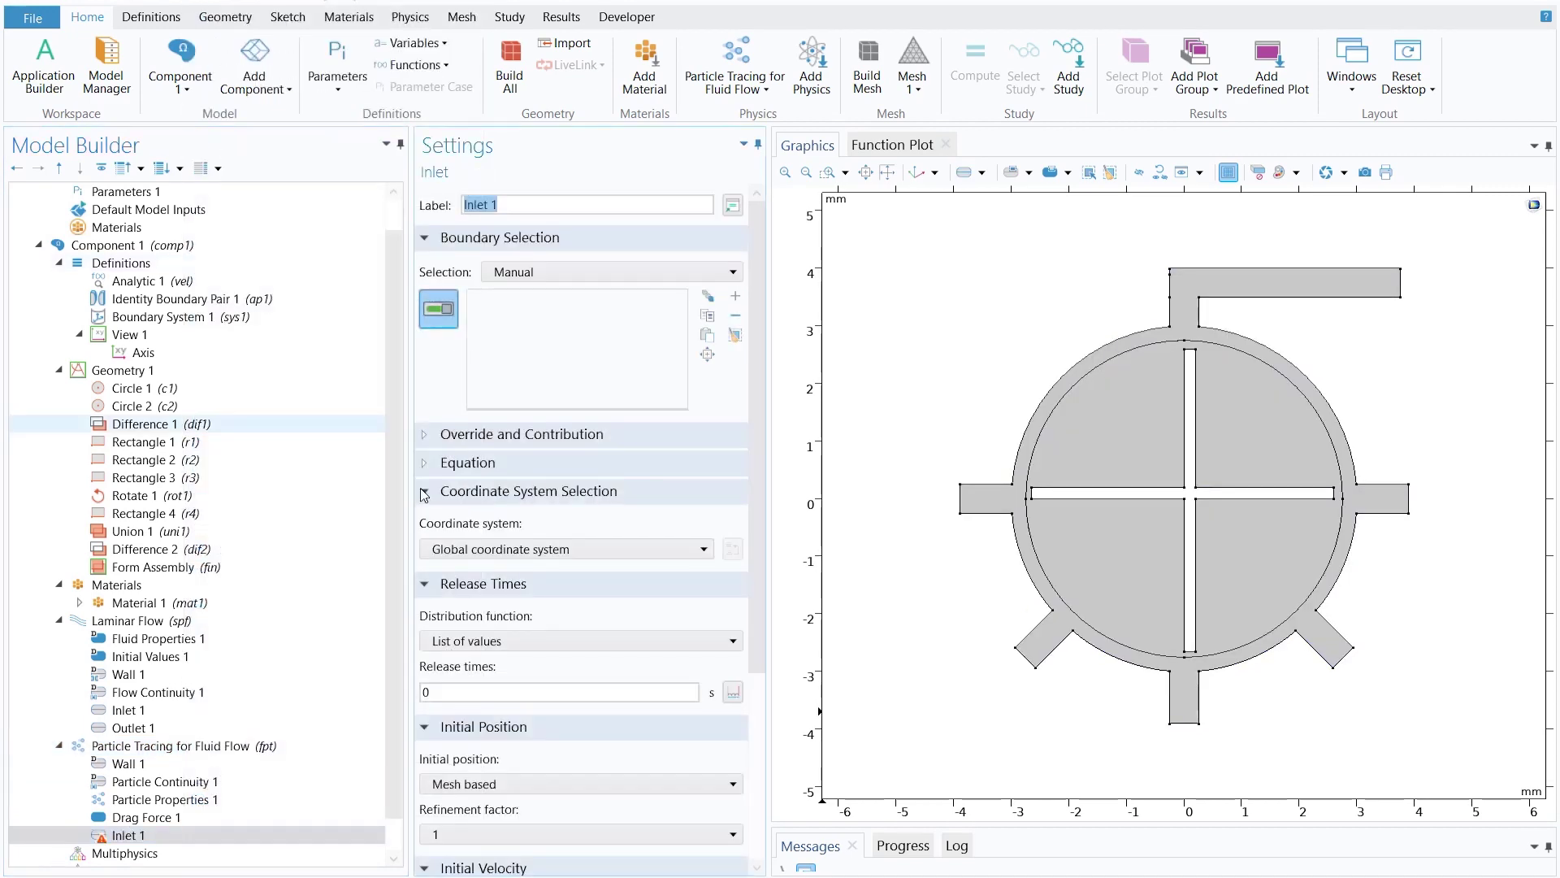
click(959, 506)
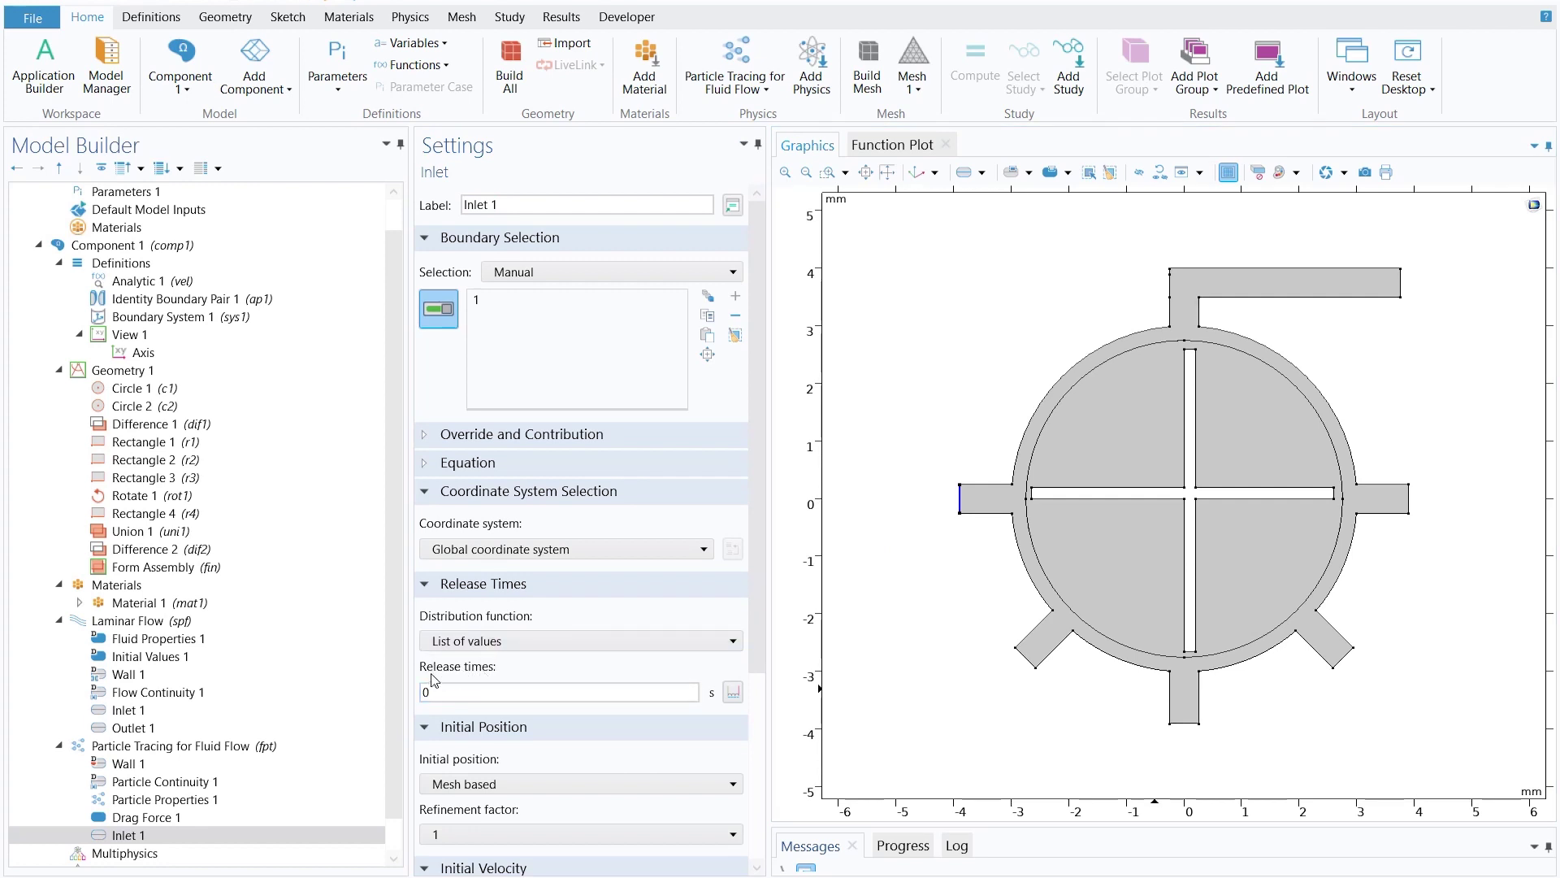
Set the particle inlet's release times to a range from 0 to 1 s in steps of 0.05 s.
click(734, 696)
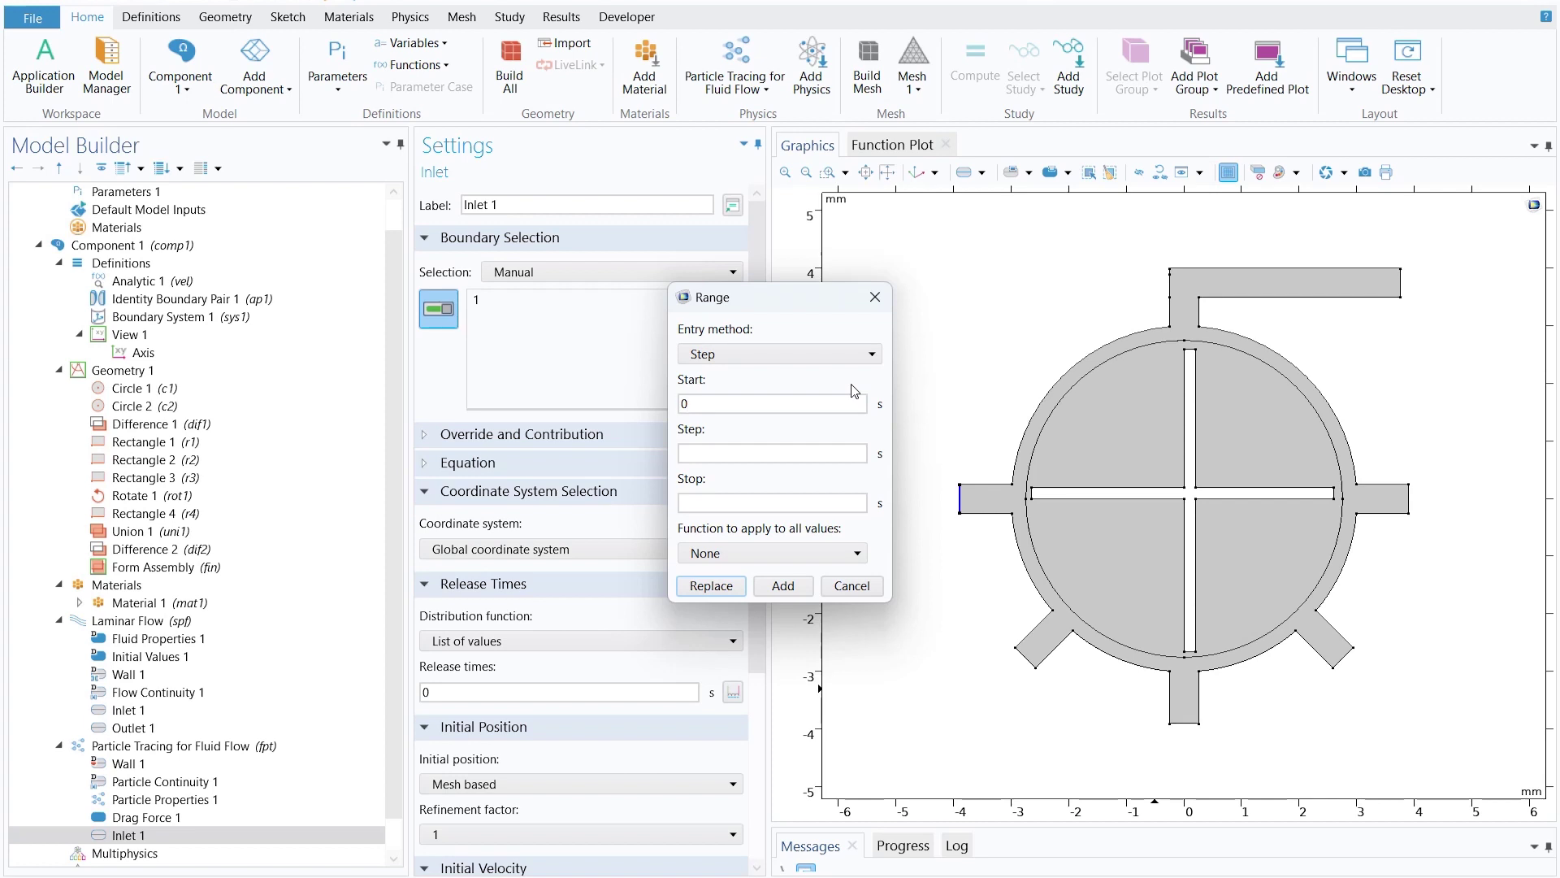
key(Tab)
text(0.0)
text(1)
click(783, 585)
click(733, 691)
click(723, 586)
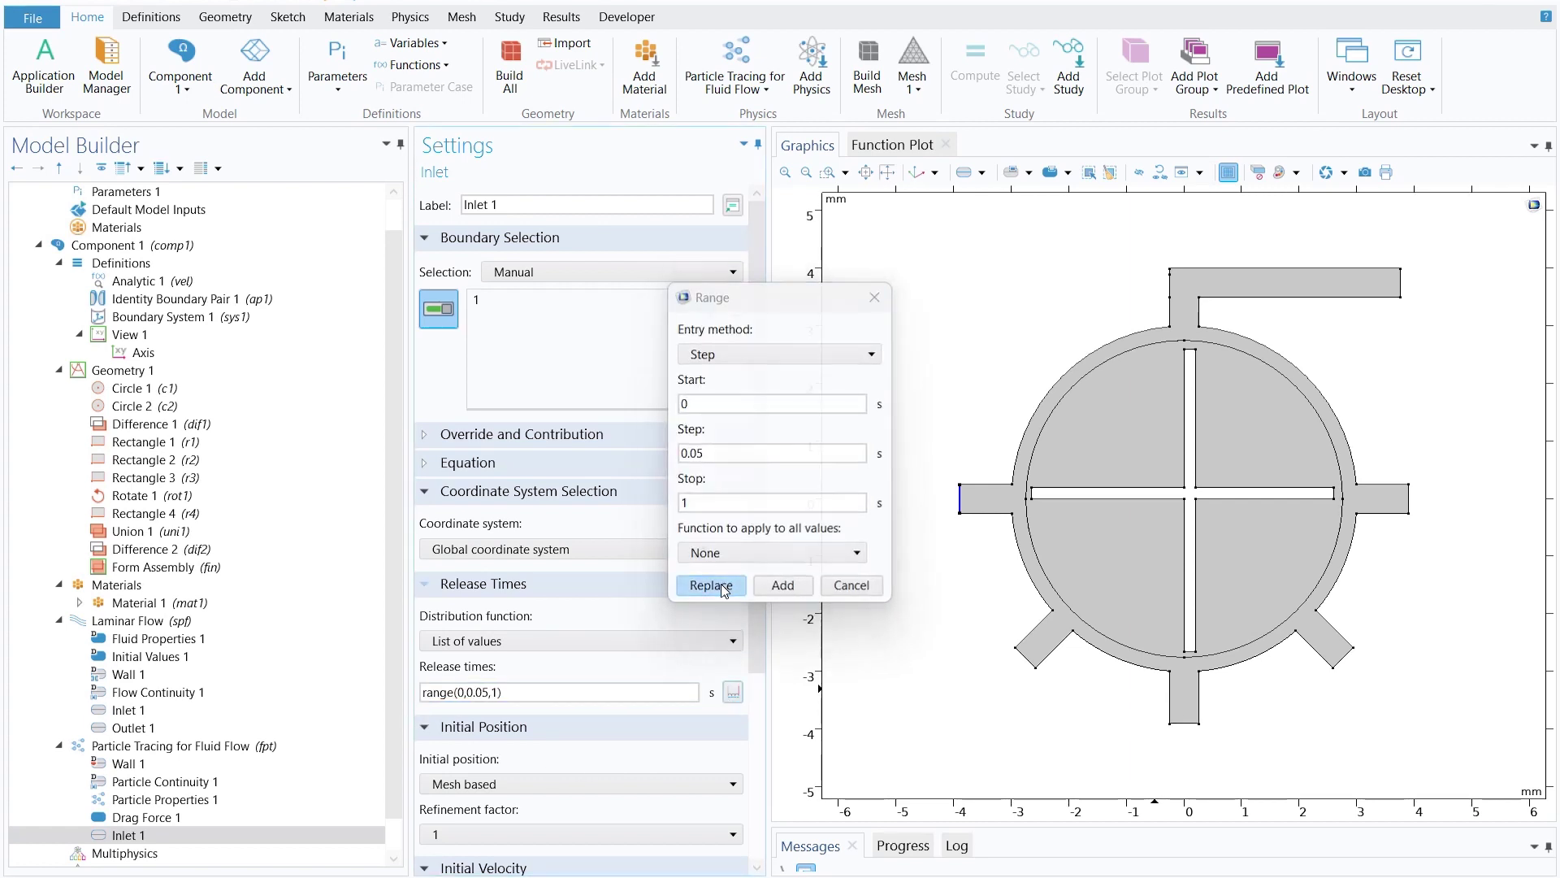
click(449, 690)
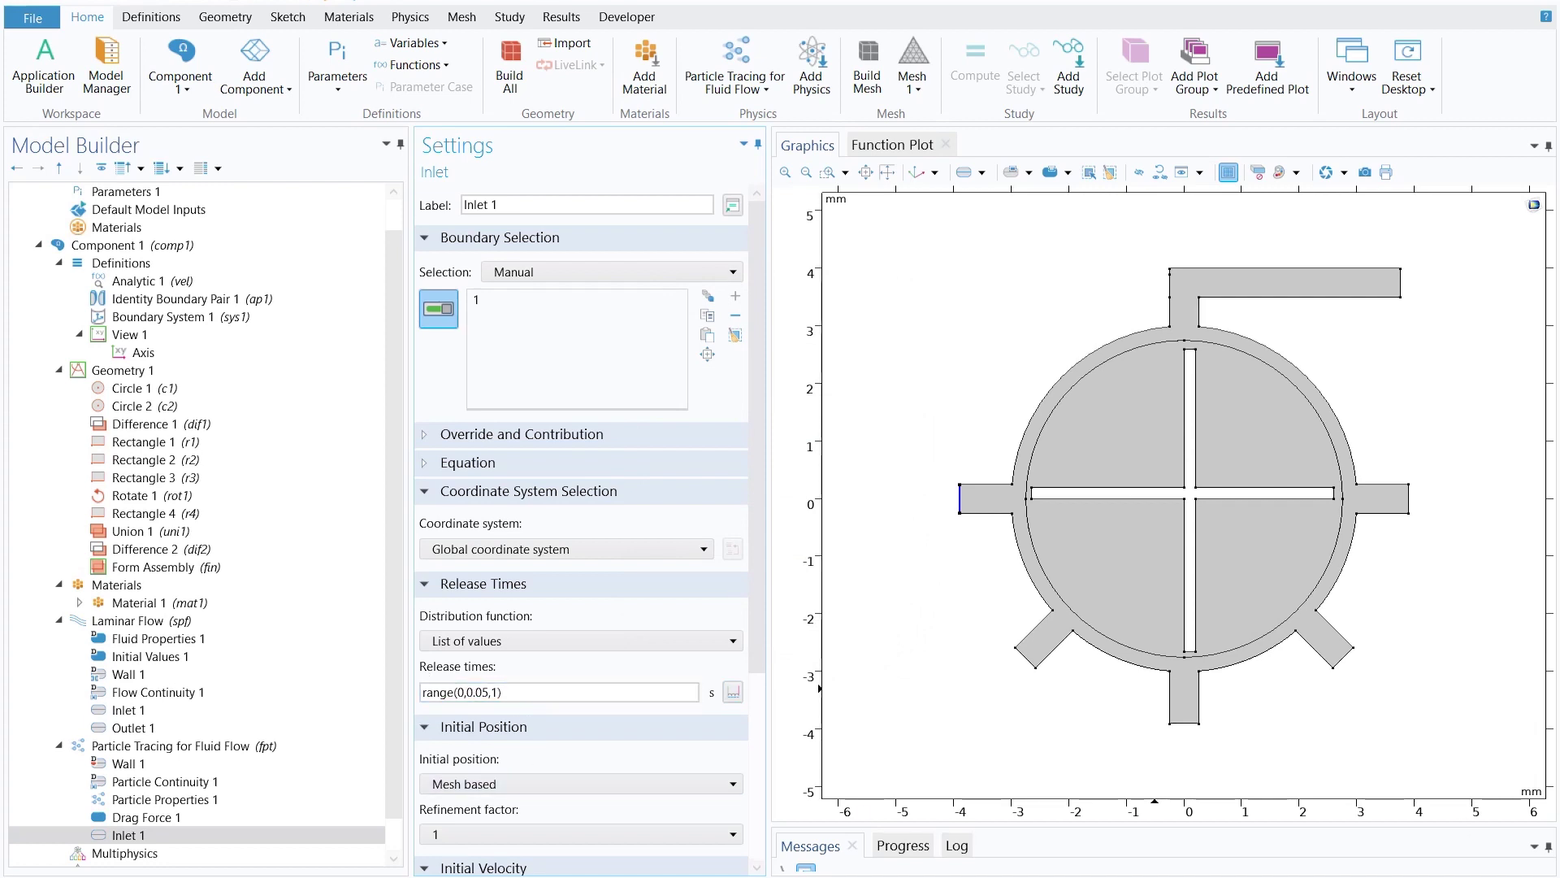
Give the particle inlet a uniform distribution with 50 particles per release and set its initial velocity to Velocity field (spf).
click(559, 783)
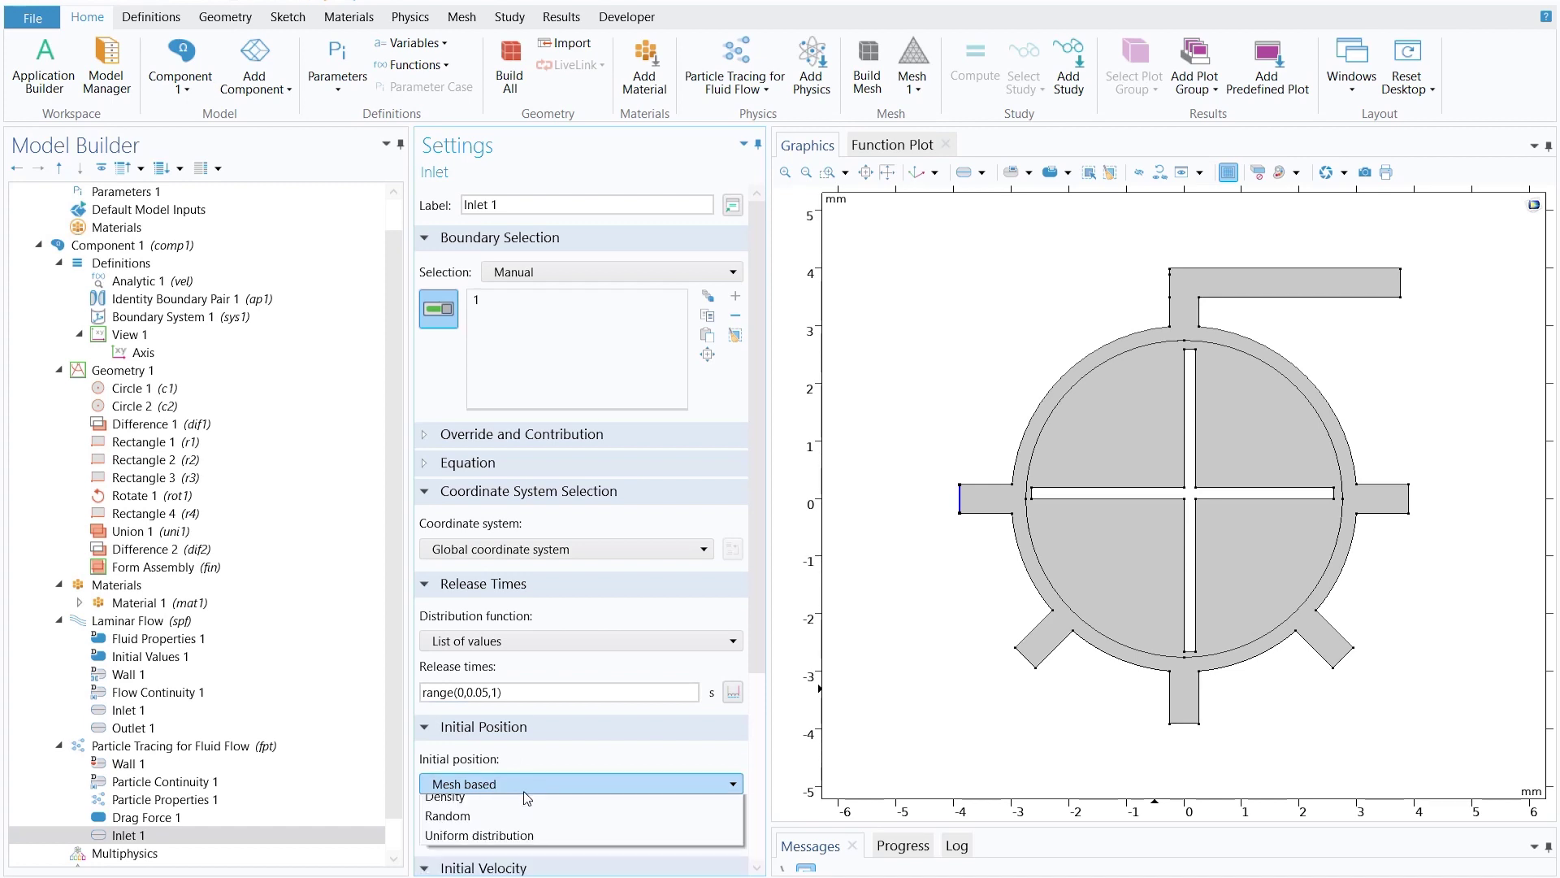
click(521, 858)
scroll(560, 778, down, 3)
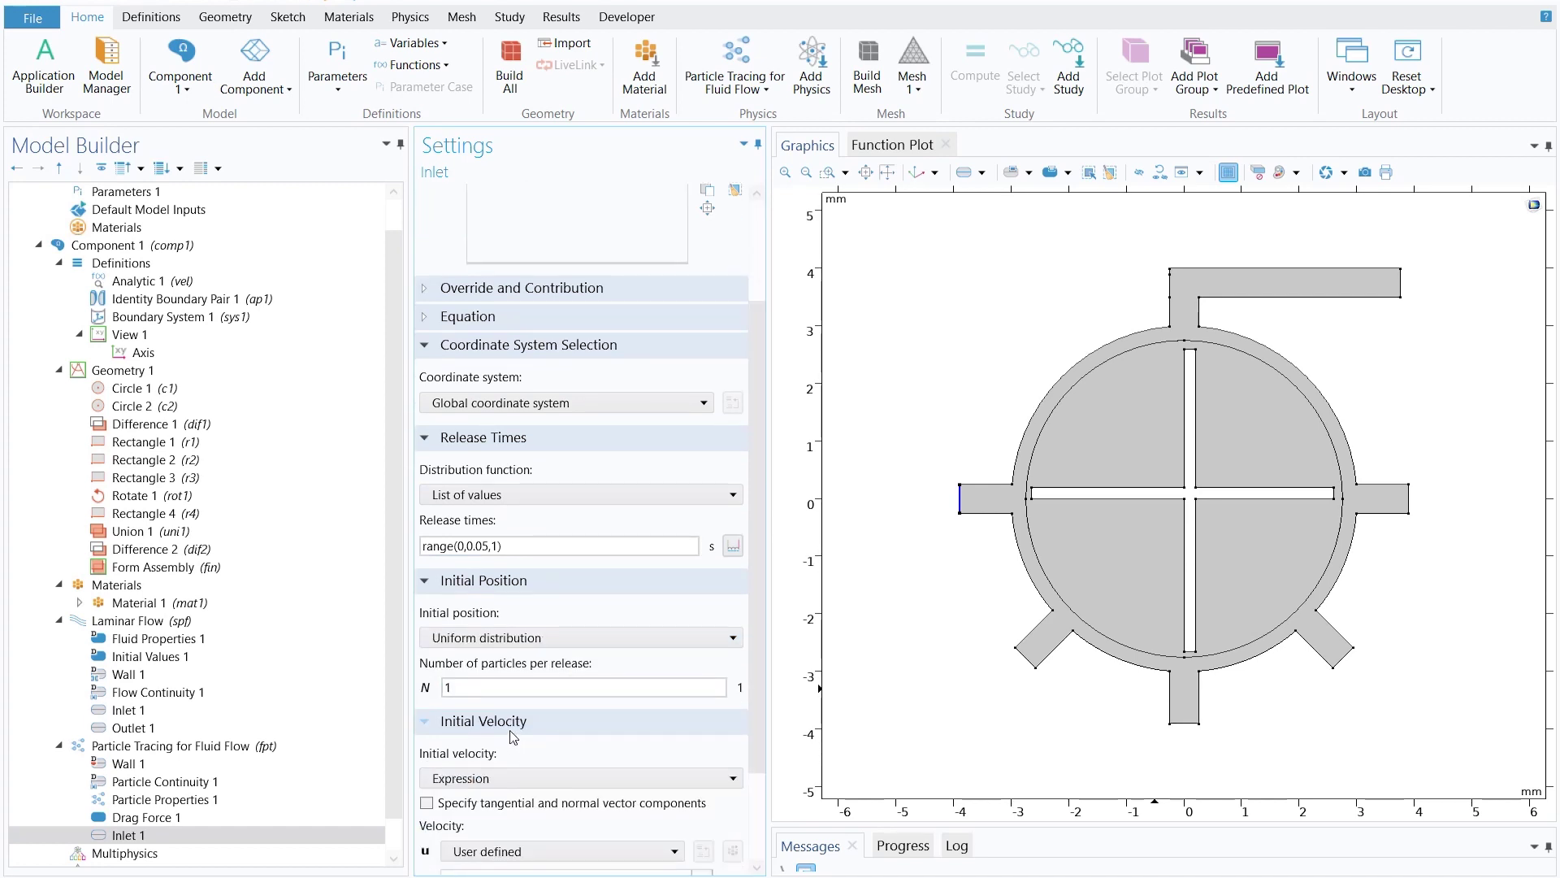
double_click(448, 686)
scroll(527, 768, down, 3)
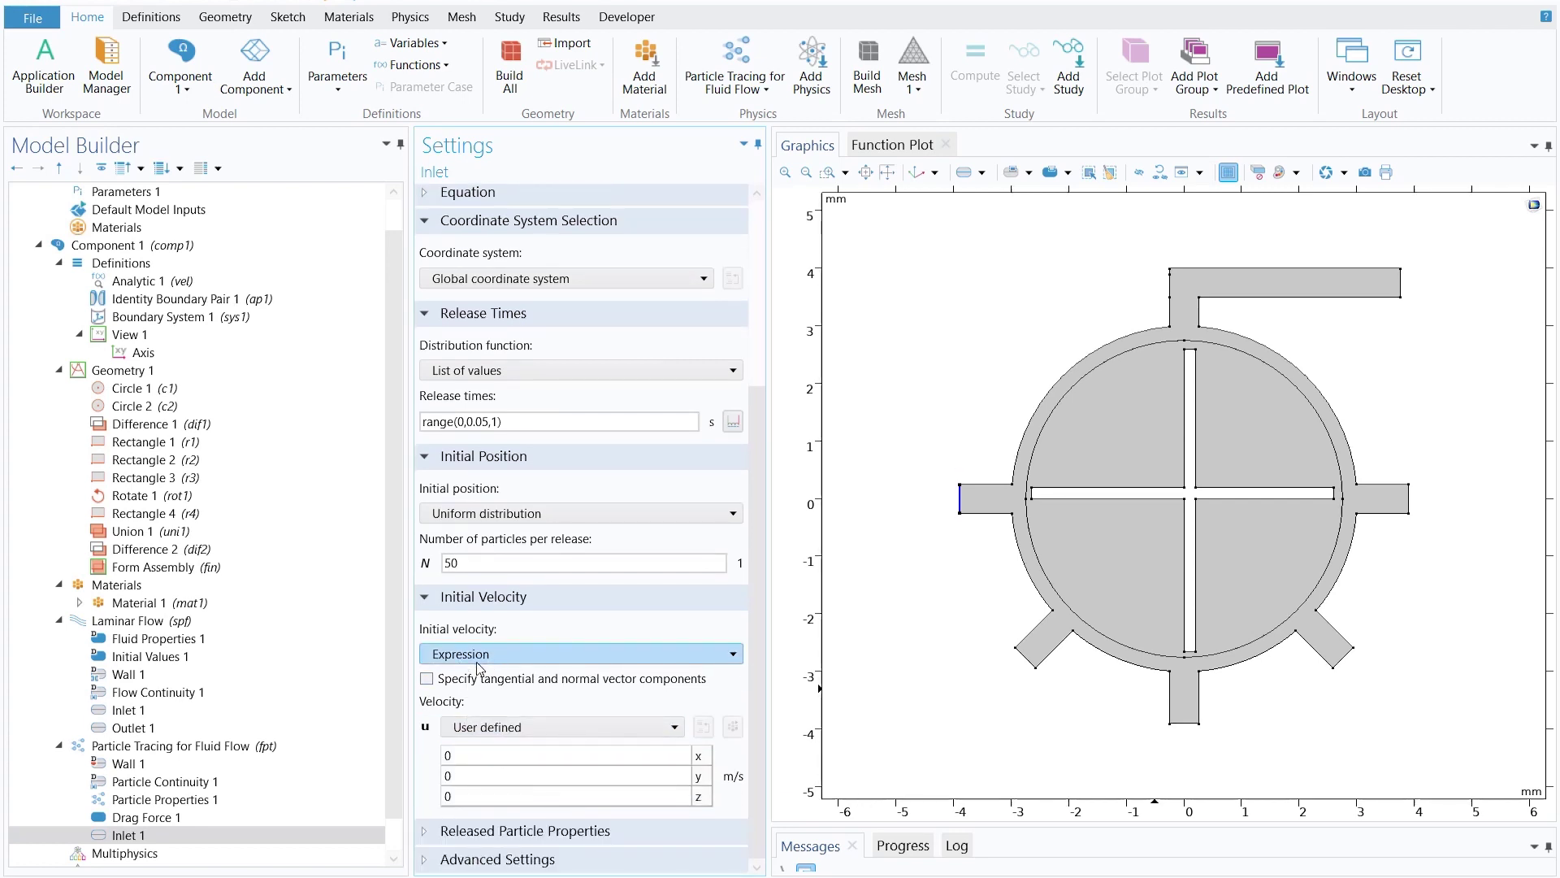
click(515, 726)
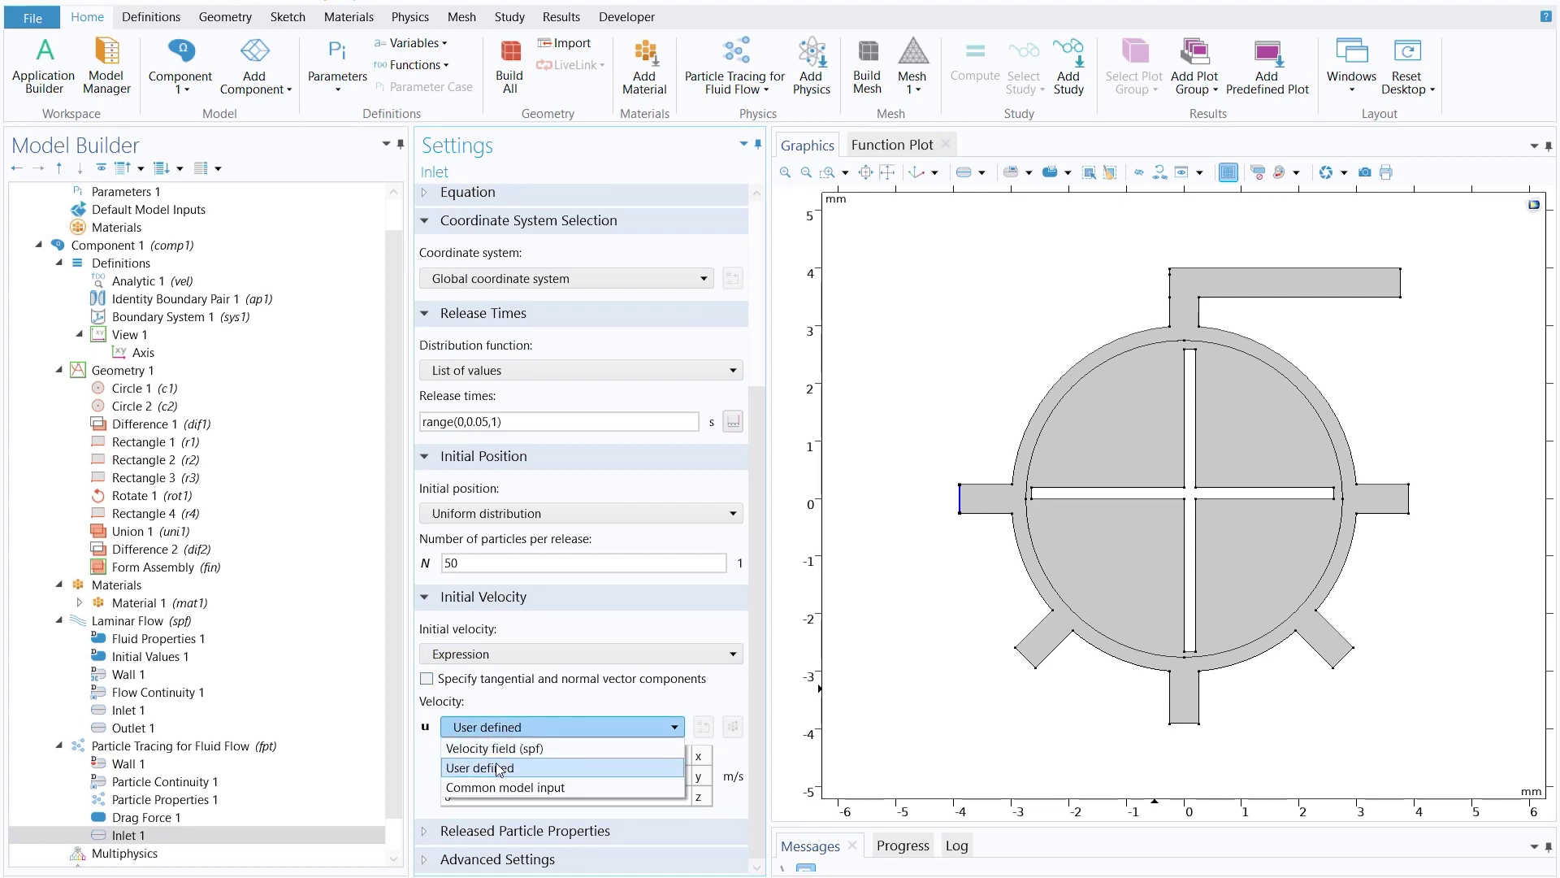
click(512, 749)
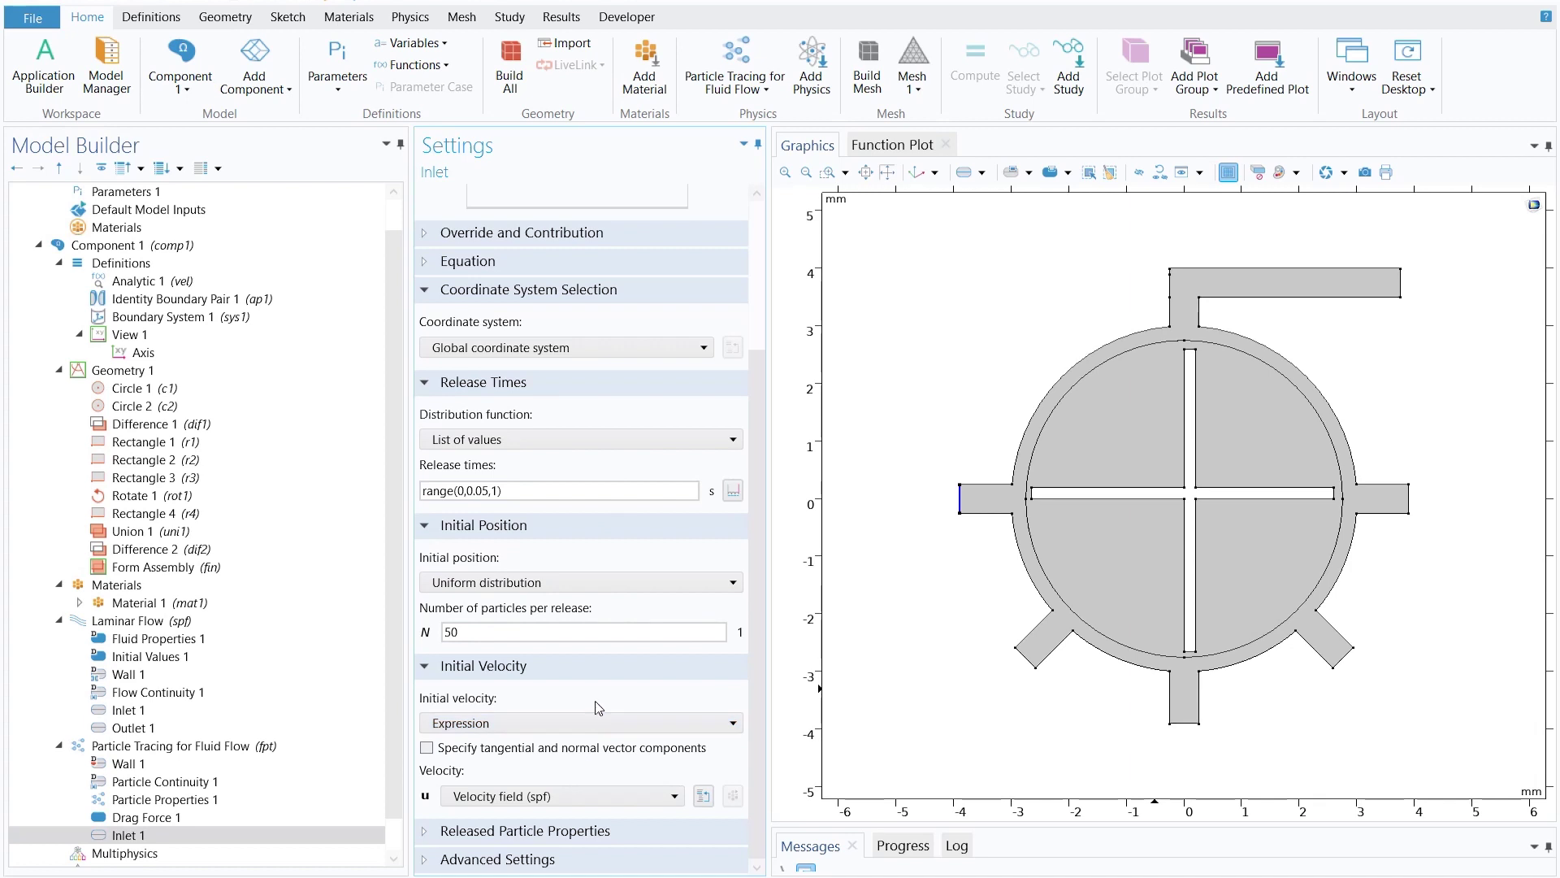
Duplicate the particle tracing inlet four times so that each of the five inlet channels has its own inlet.
right_click(130, 835)
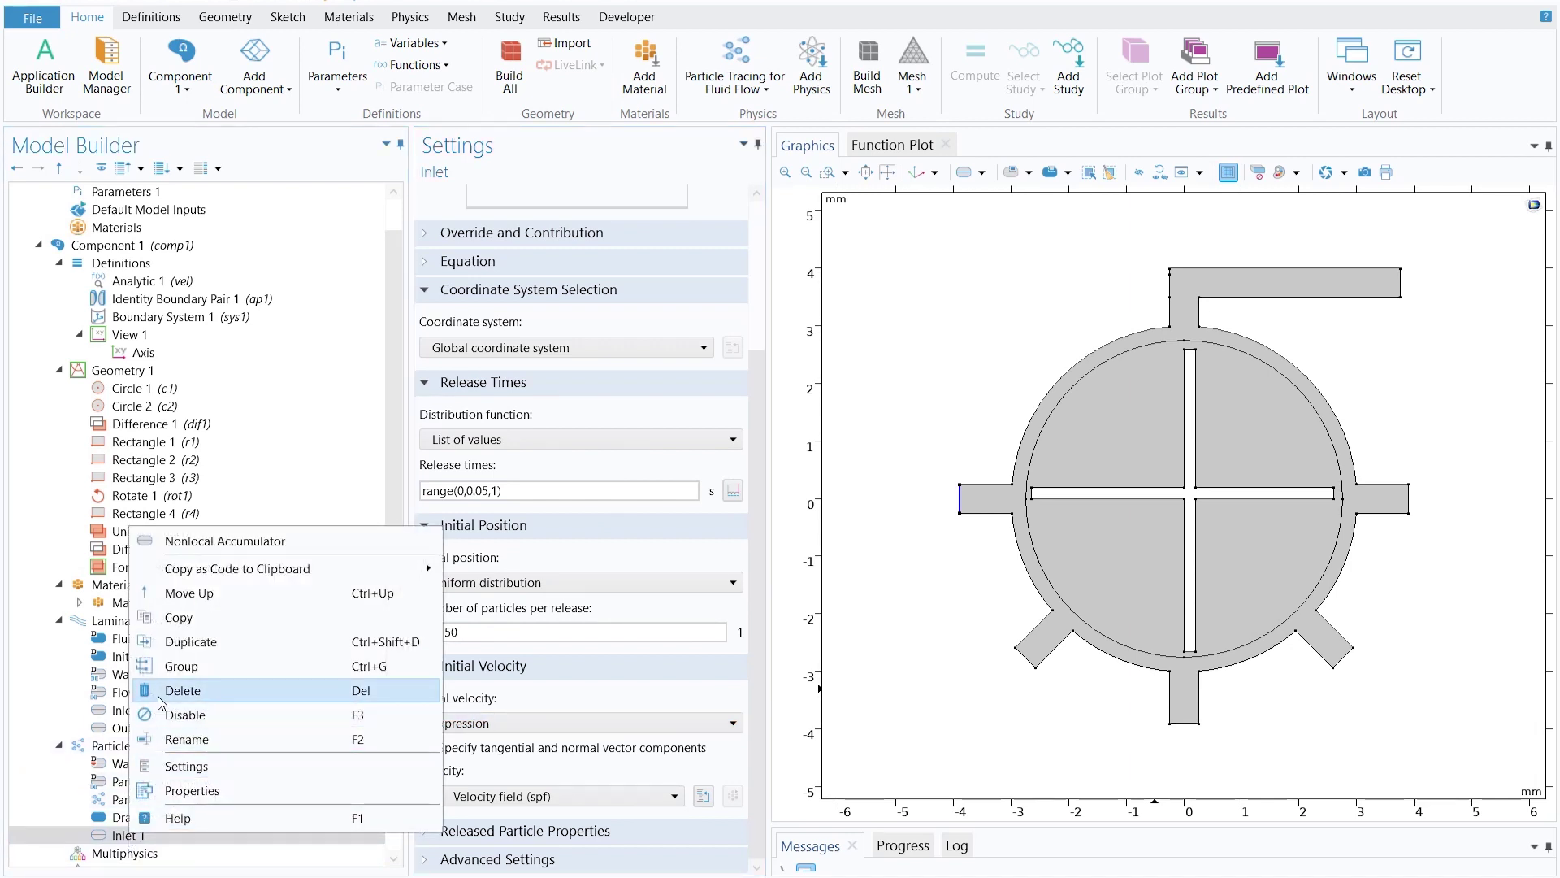
click(191, 642)
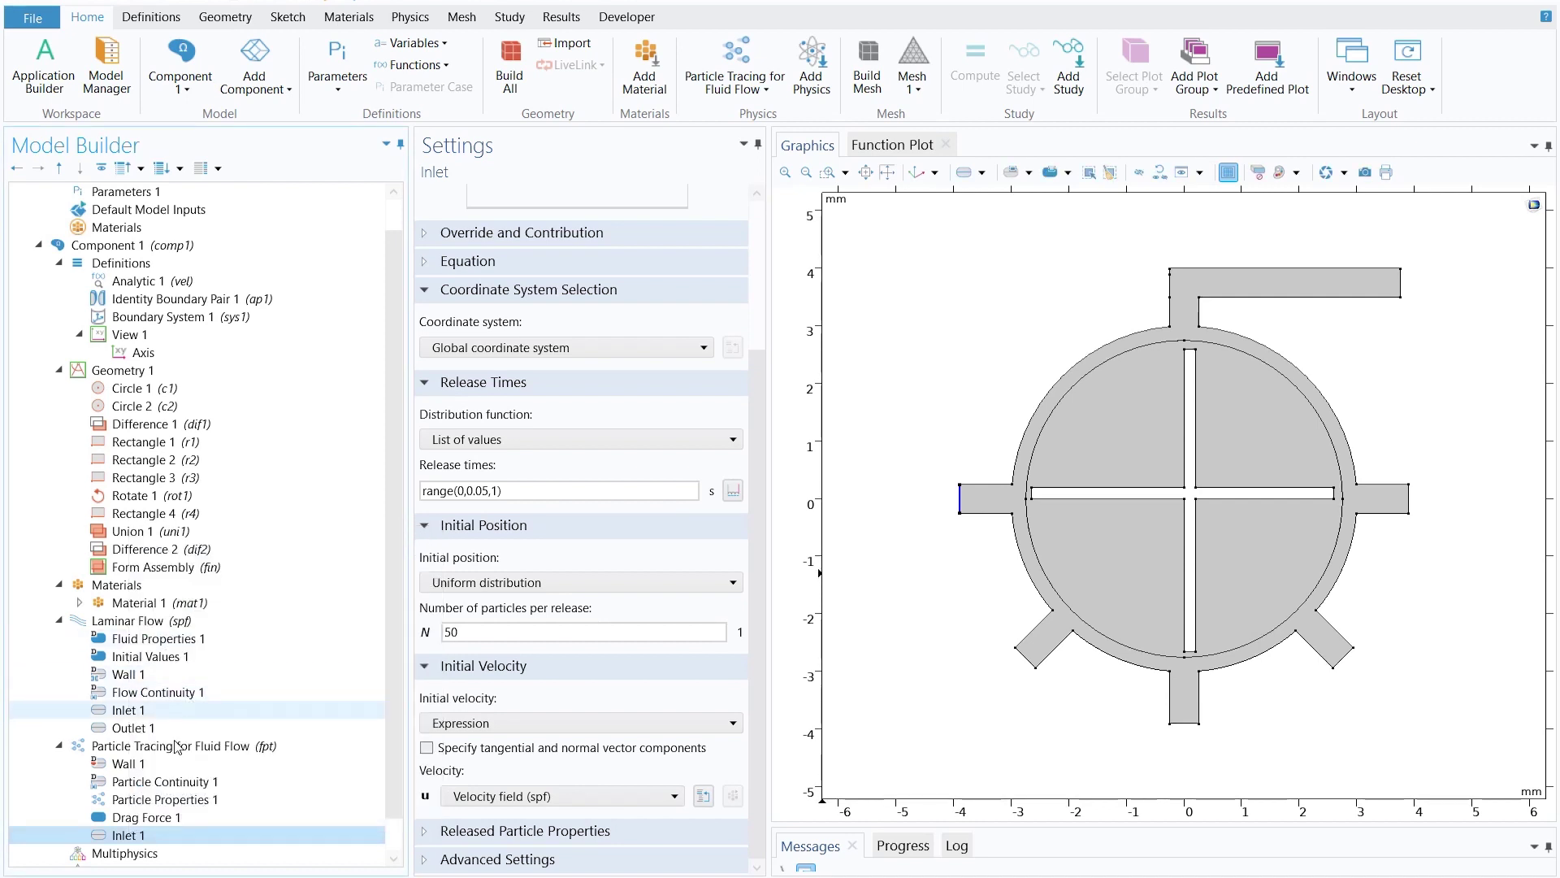
right_click(143, 804)
click(191, 606)
right_click(134, 798)
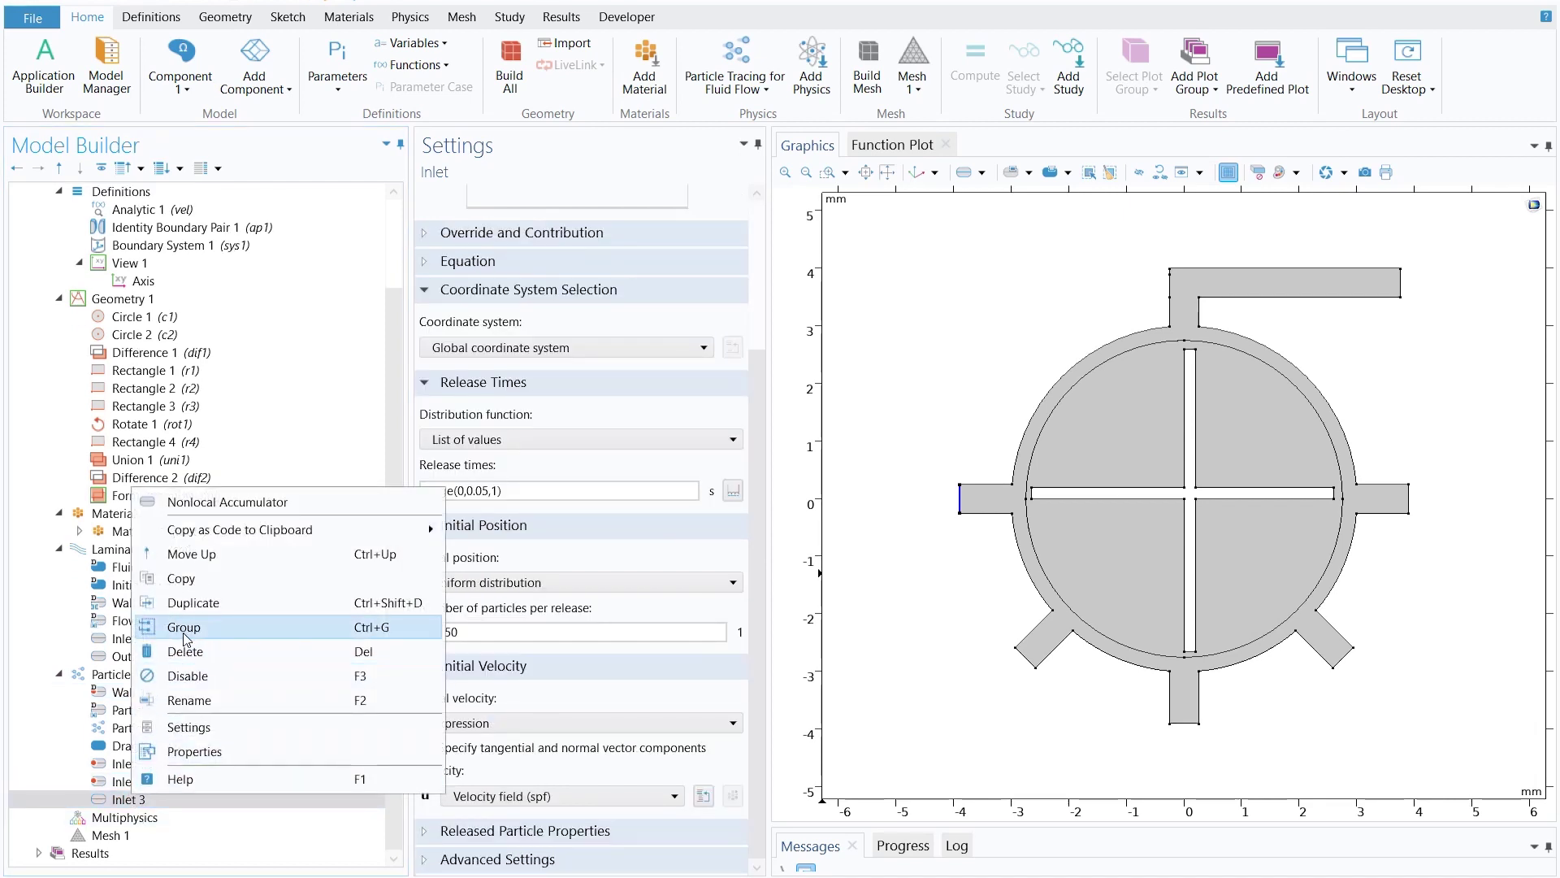
click(189, 602)
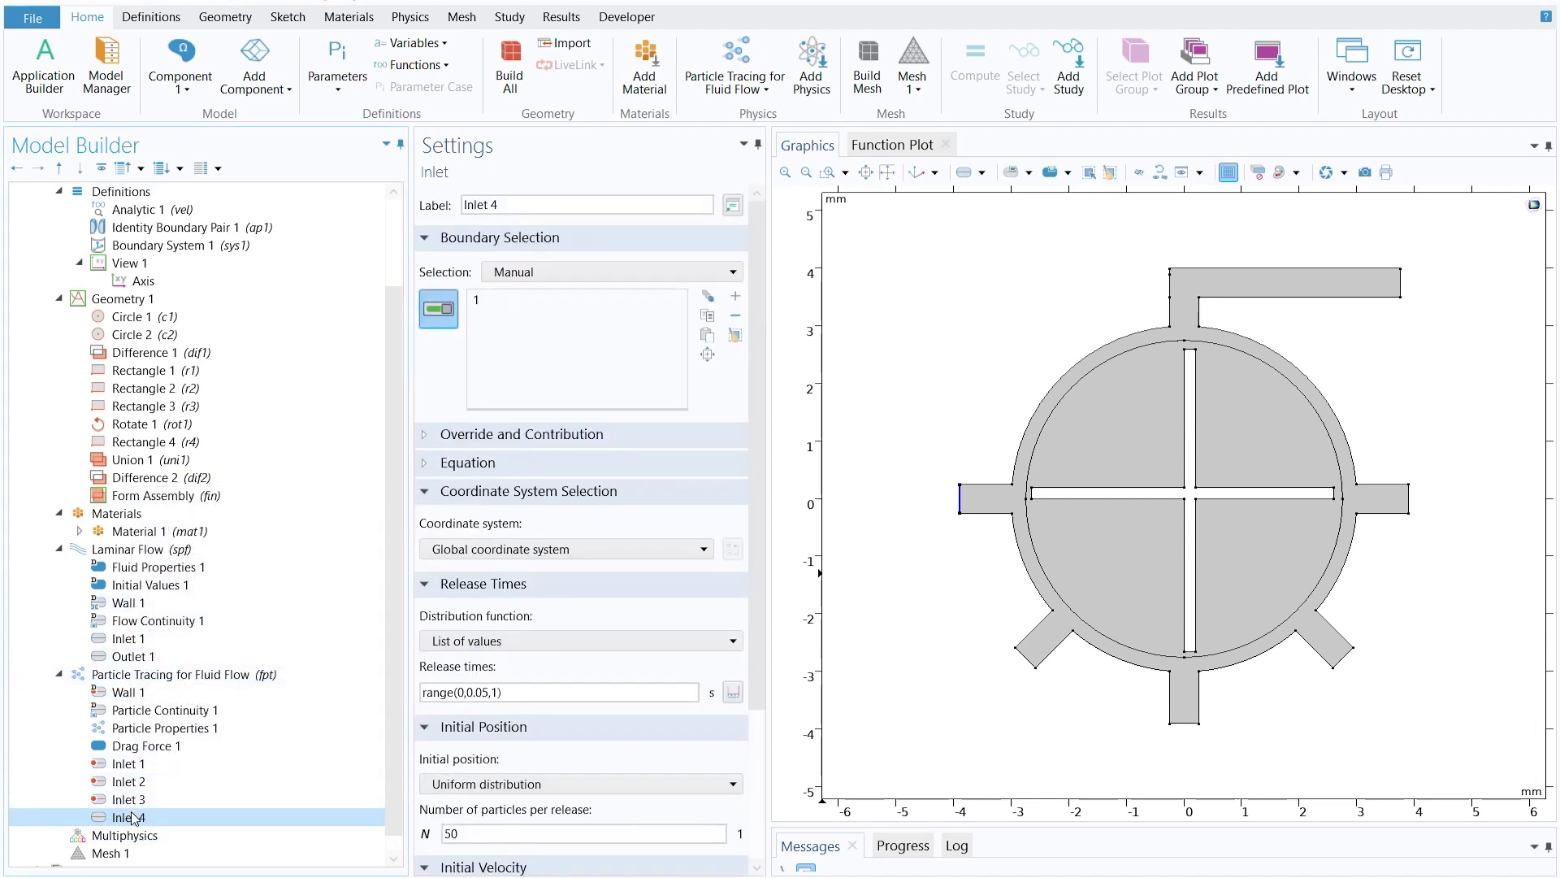
right_click(134, 819)
click(195, 610)
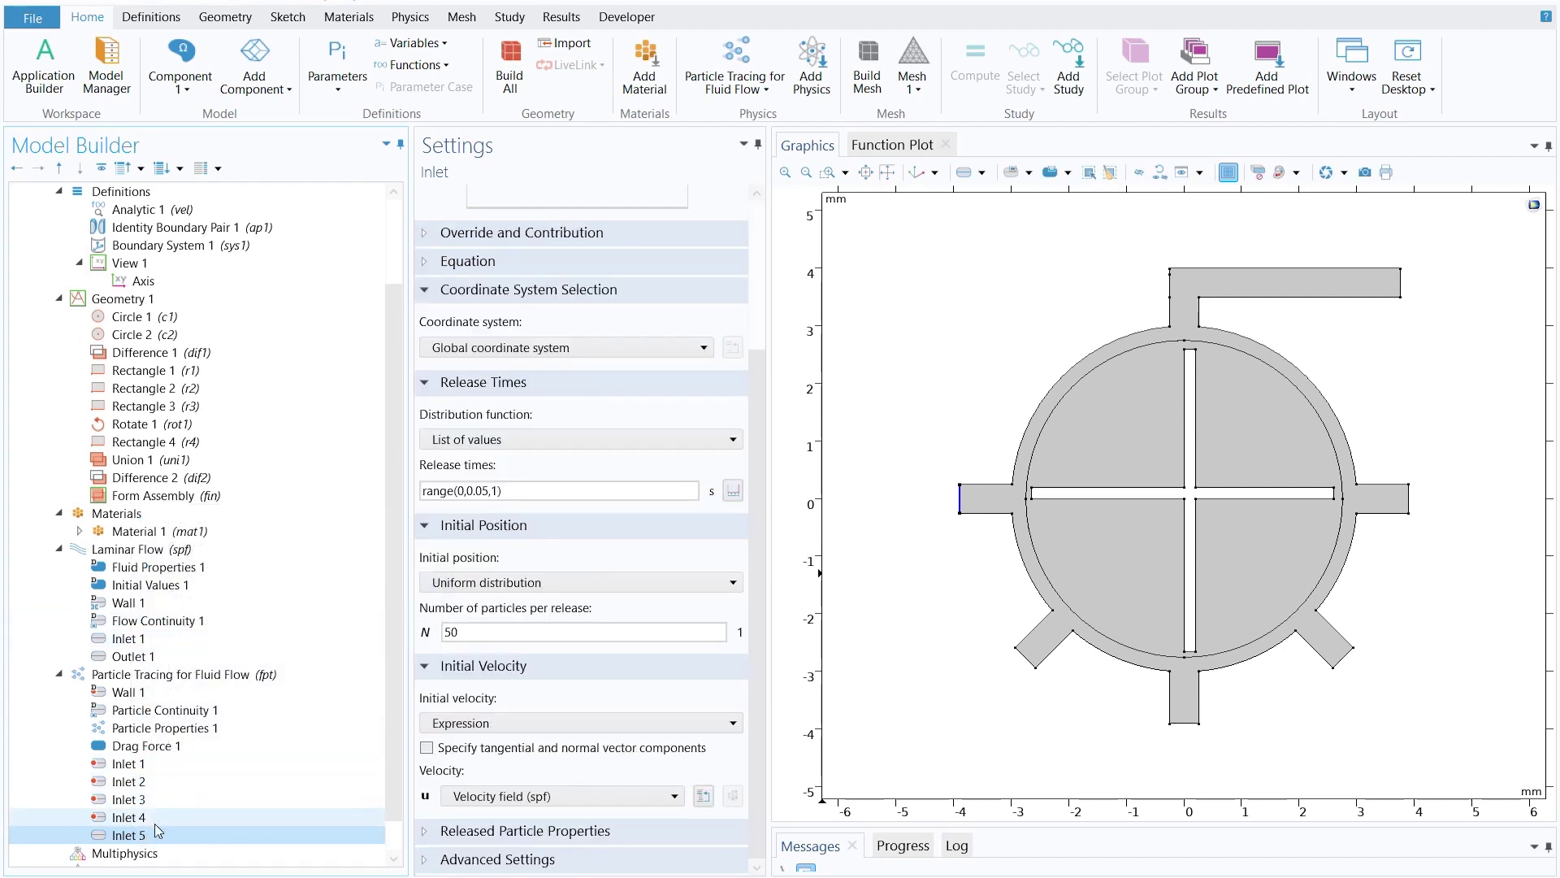
Reassign particle Inlets 2 to 5 to the ends of the lower-left, bottom, lower-right and right channels, respectively.
click(146, 782)
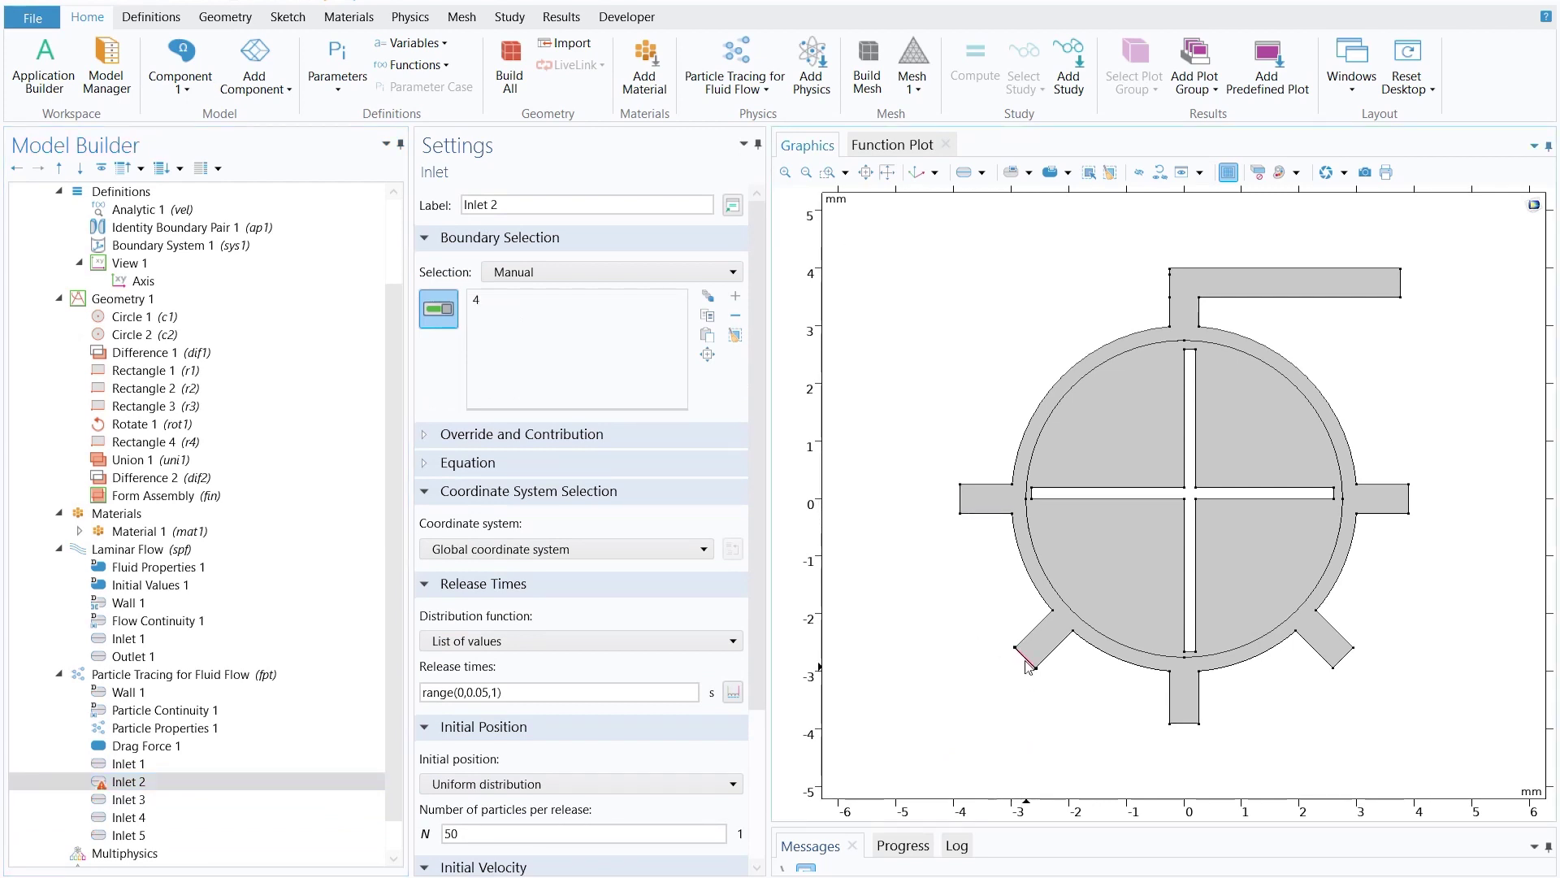
click(155, 800)
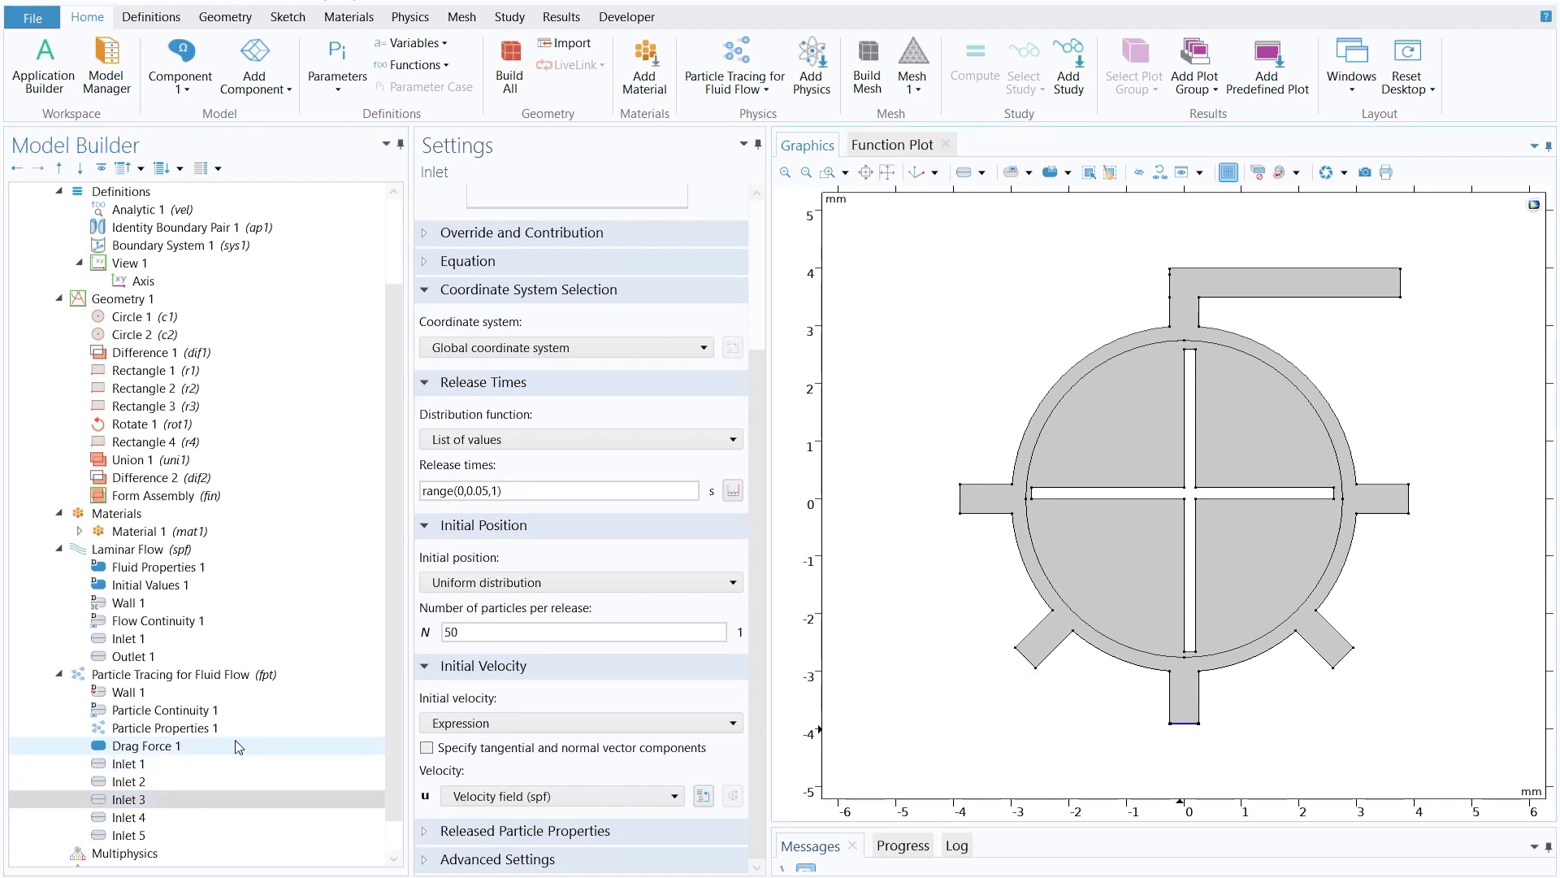
click(130, 816)
click(959, 511)
click(1344, 660)
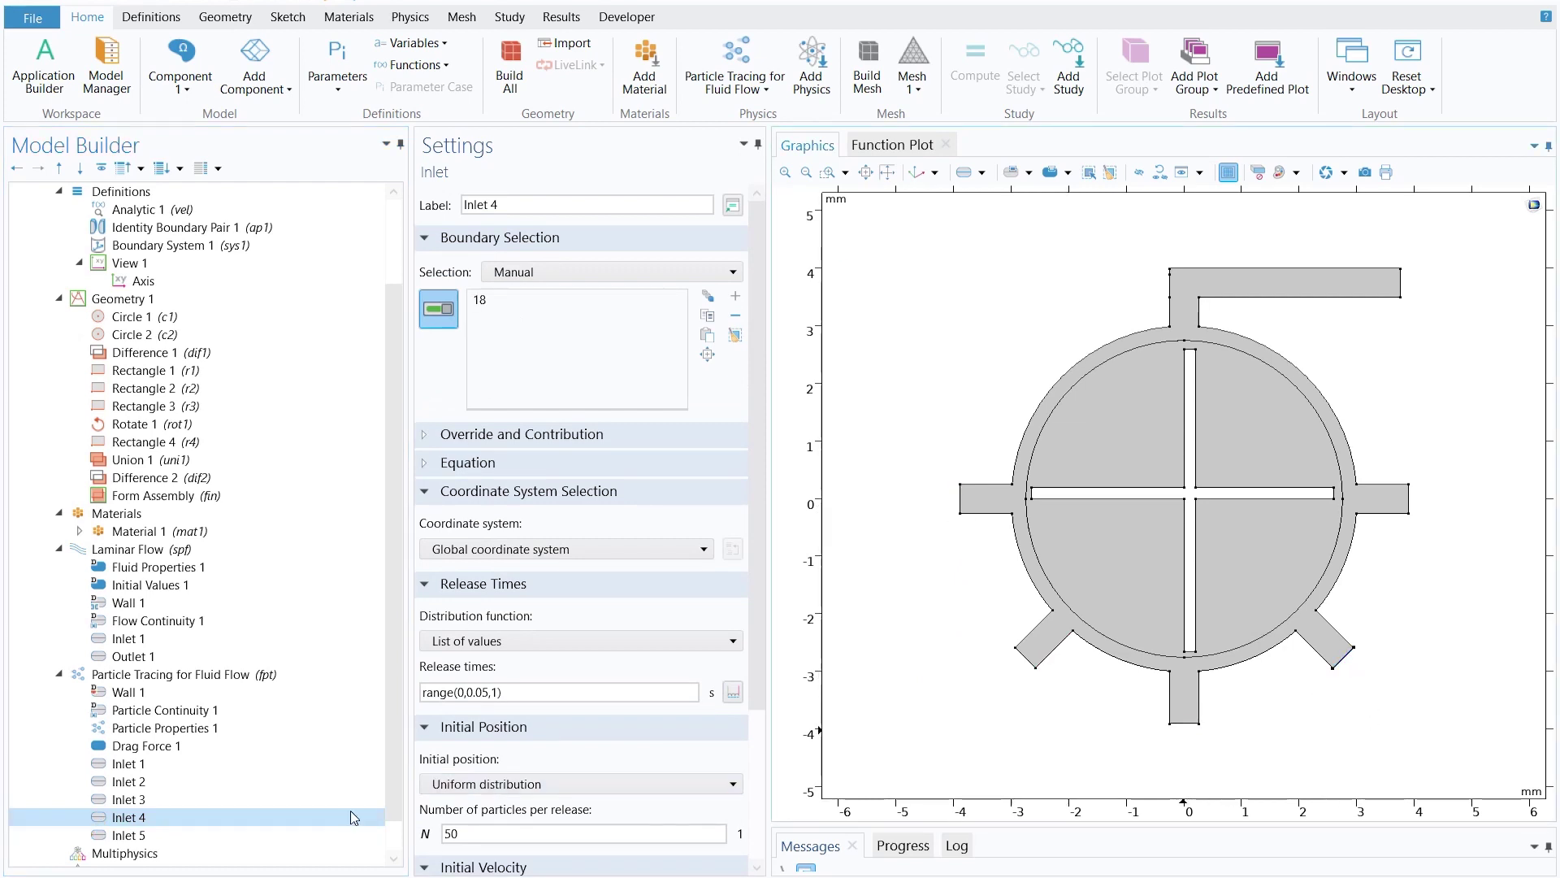
scroll(172, 782, down, 1)
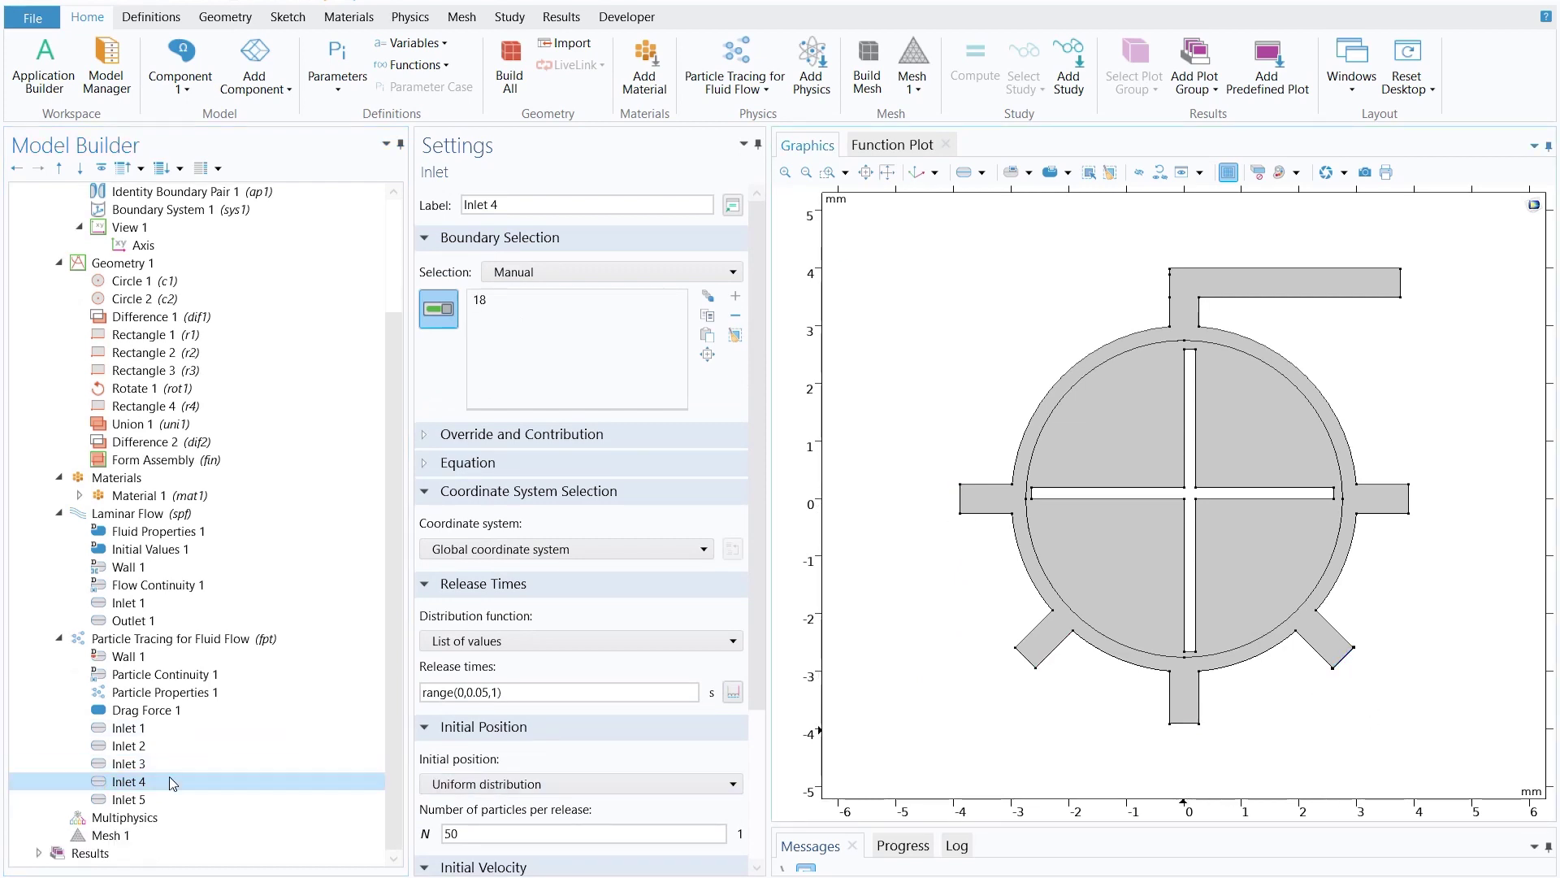
click(130, 799)
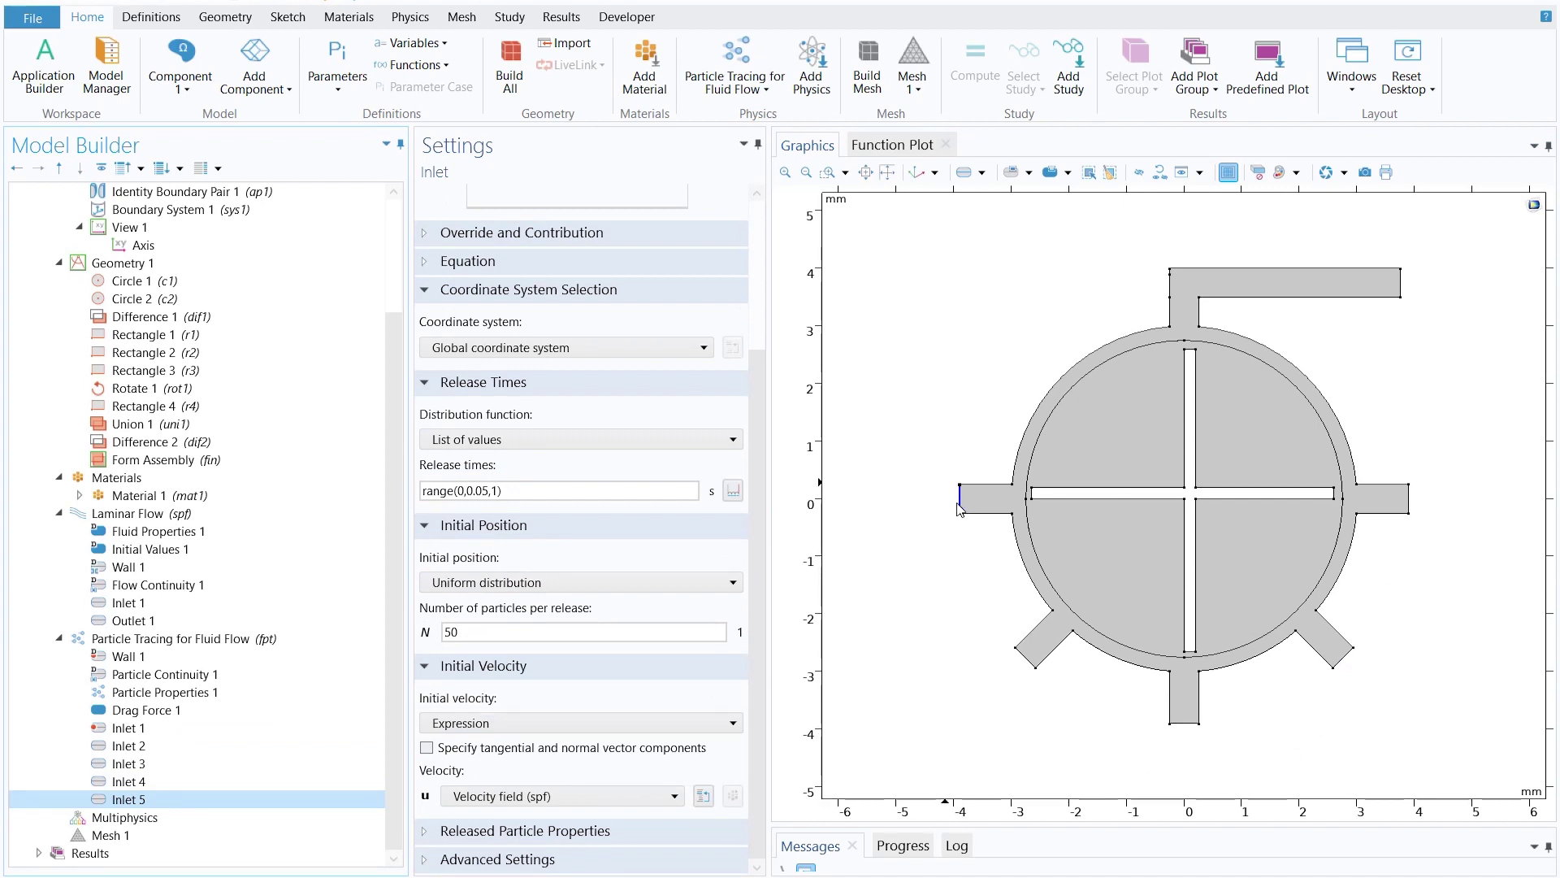
click(1410, 503)
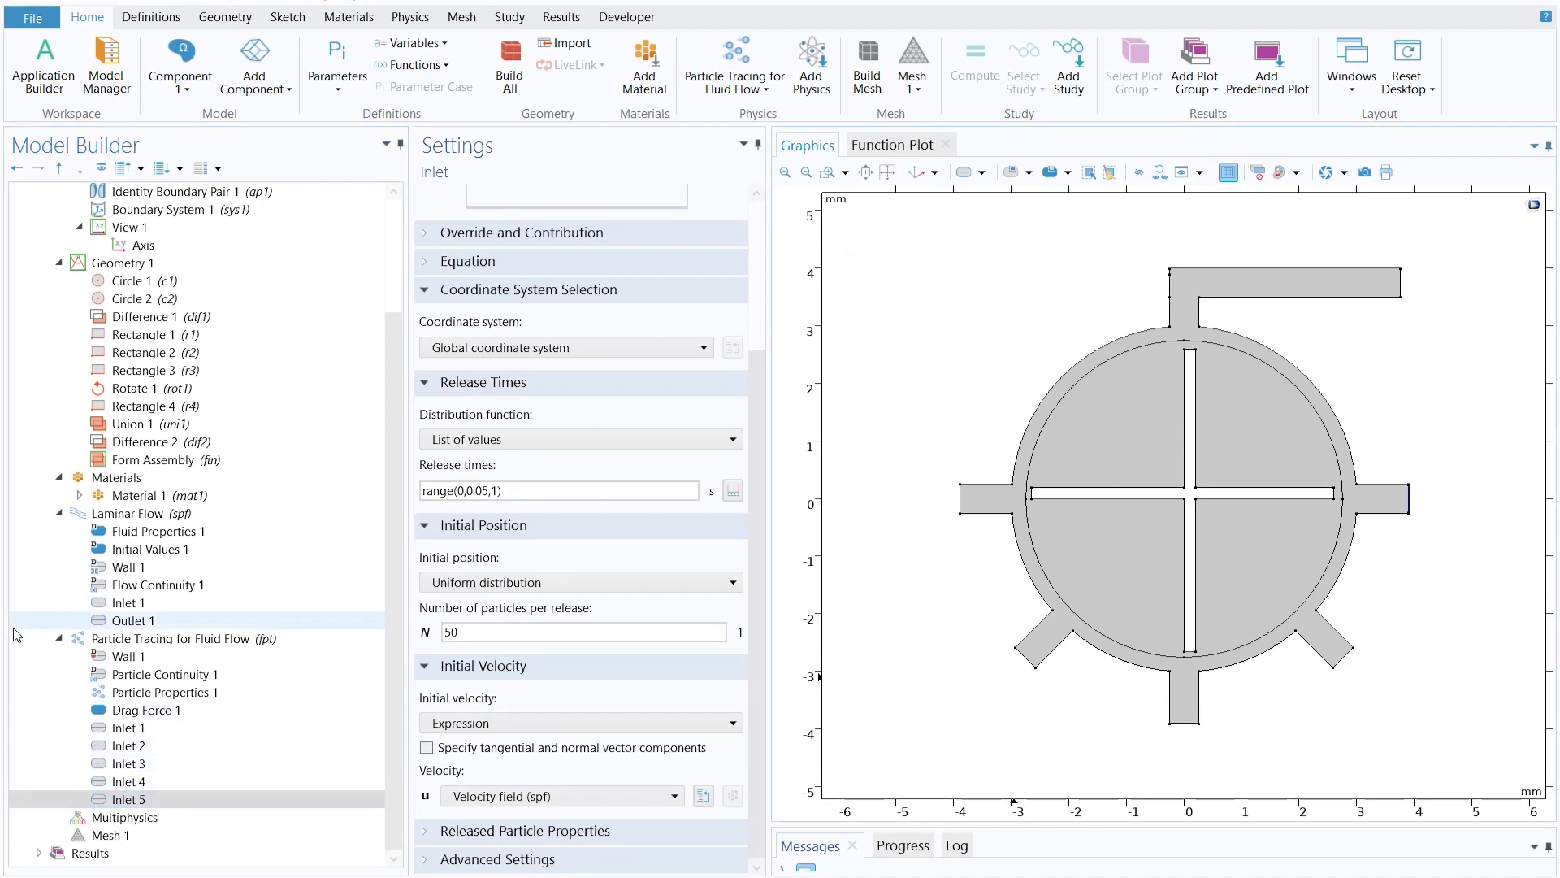
Add an Outlet to Particle Tracing for Fluid Flow and assign it to the open end of the upper L-shaped channel.
click(135, 640)
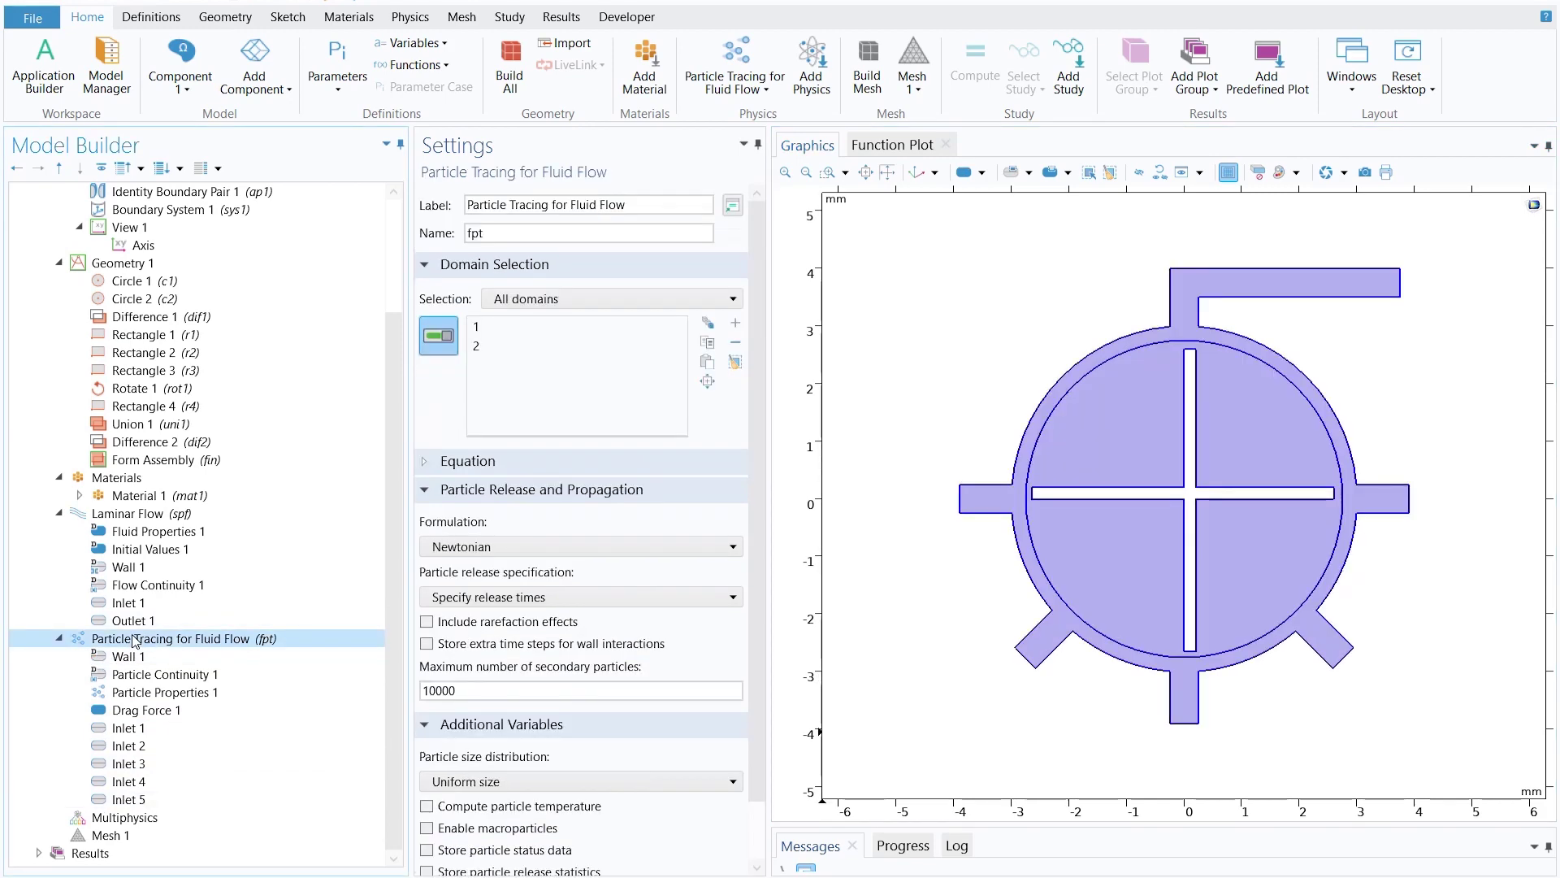
right_click(135, 639)
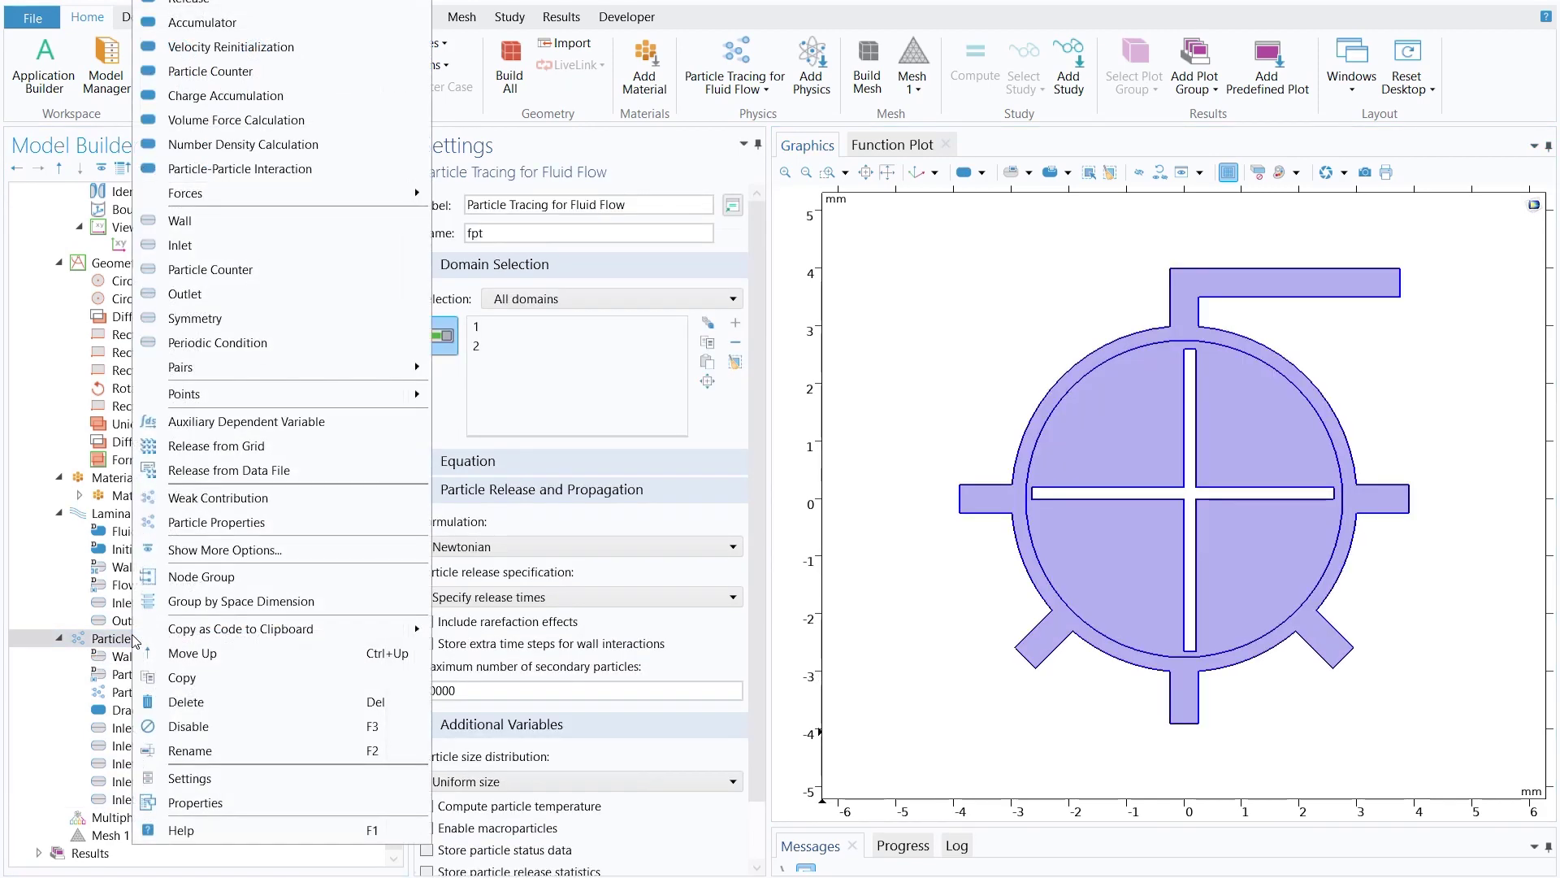
click(240, 296)
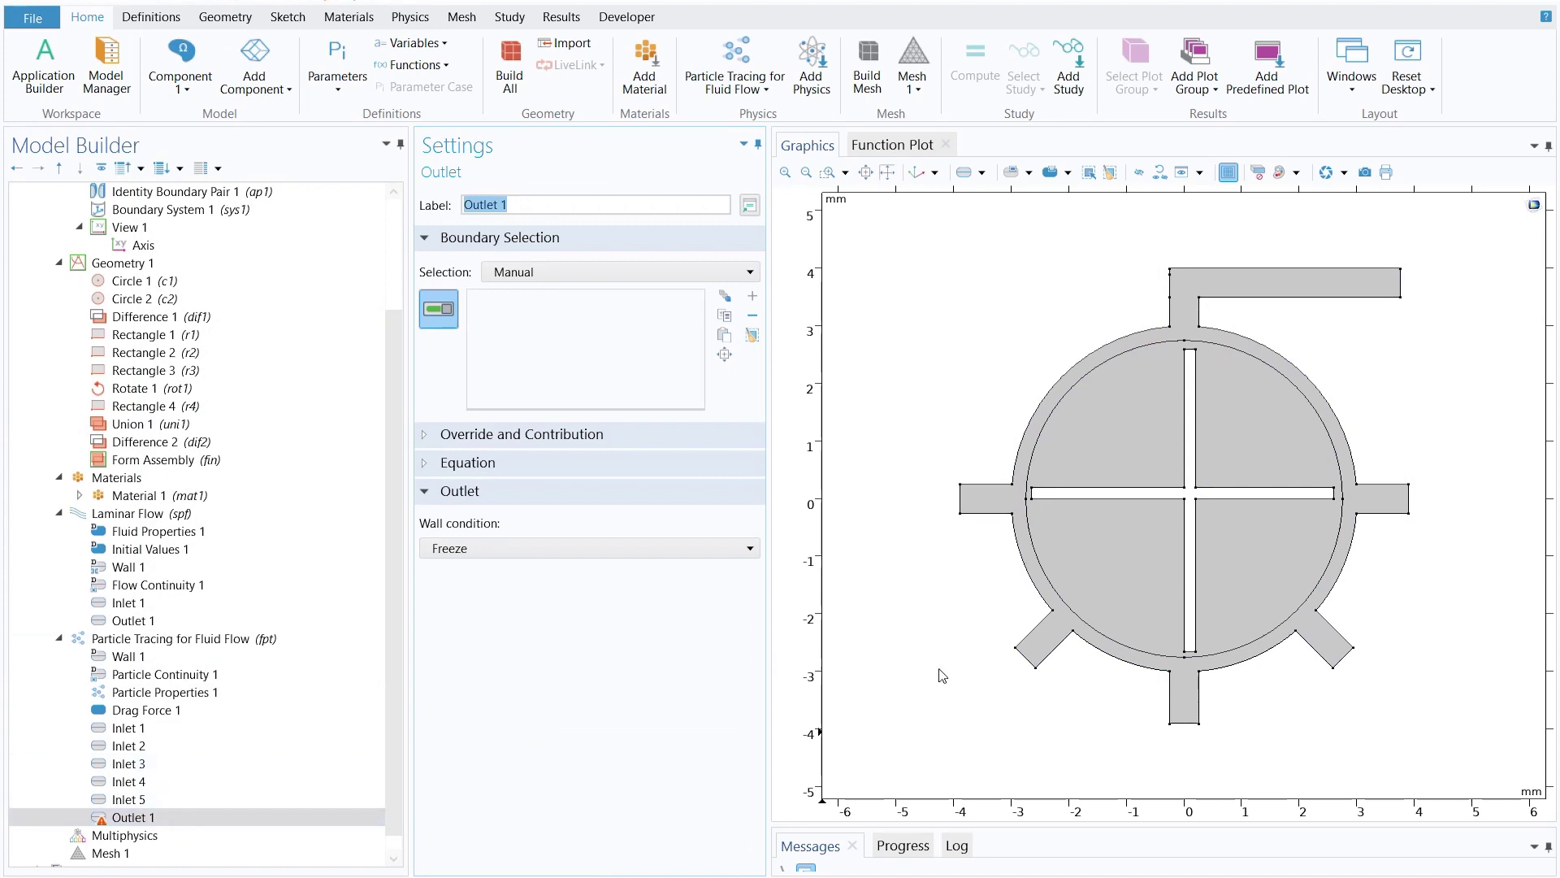
click(1403, 286)
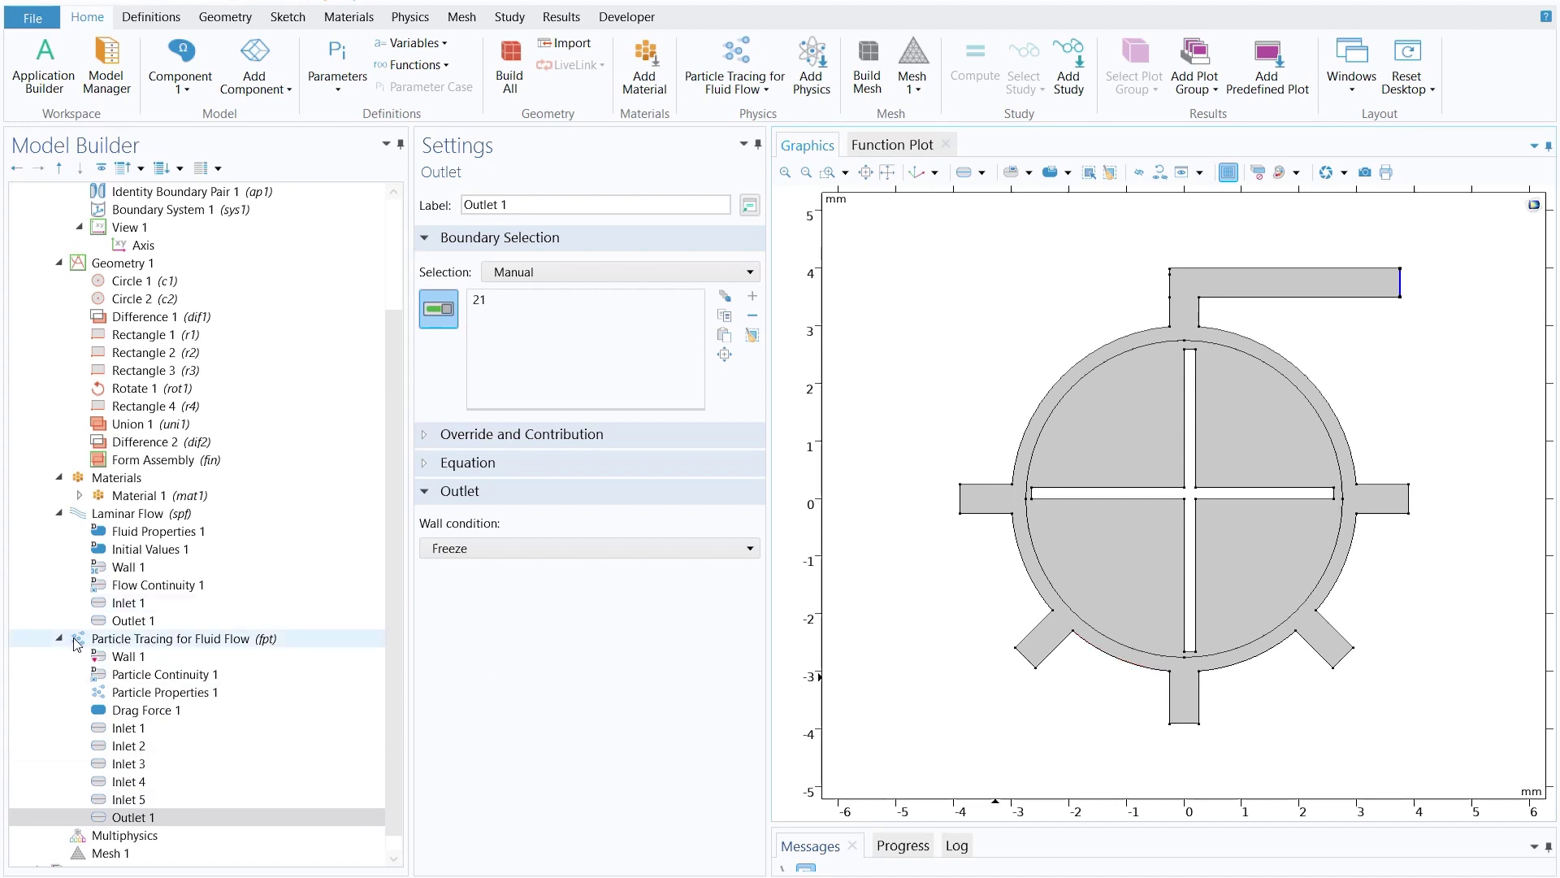
Set the physics-controlled mesh's element size to Fine and build the mesh for the whole geometry.
scroll(122, 804, down, 1)
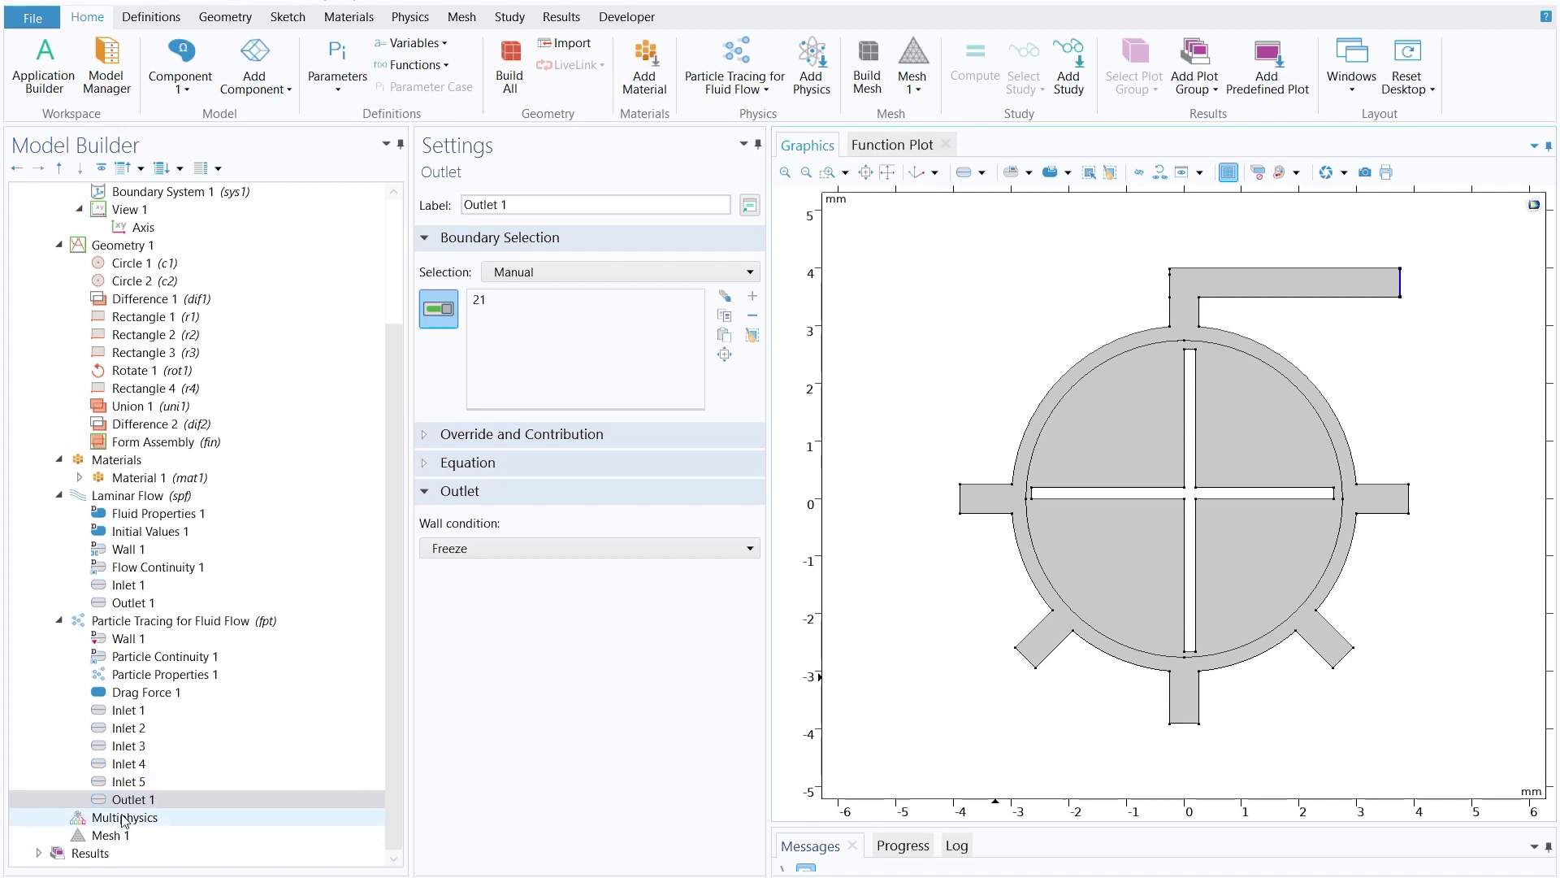
click(112, 839)
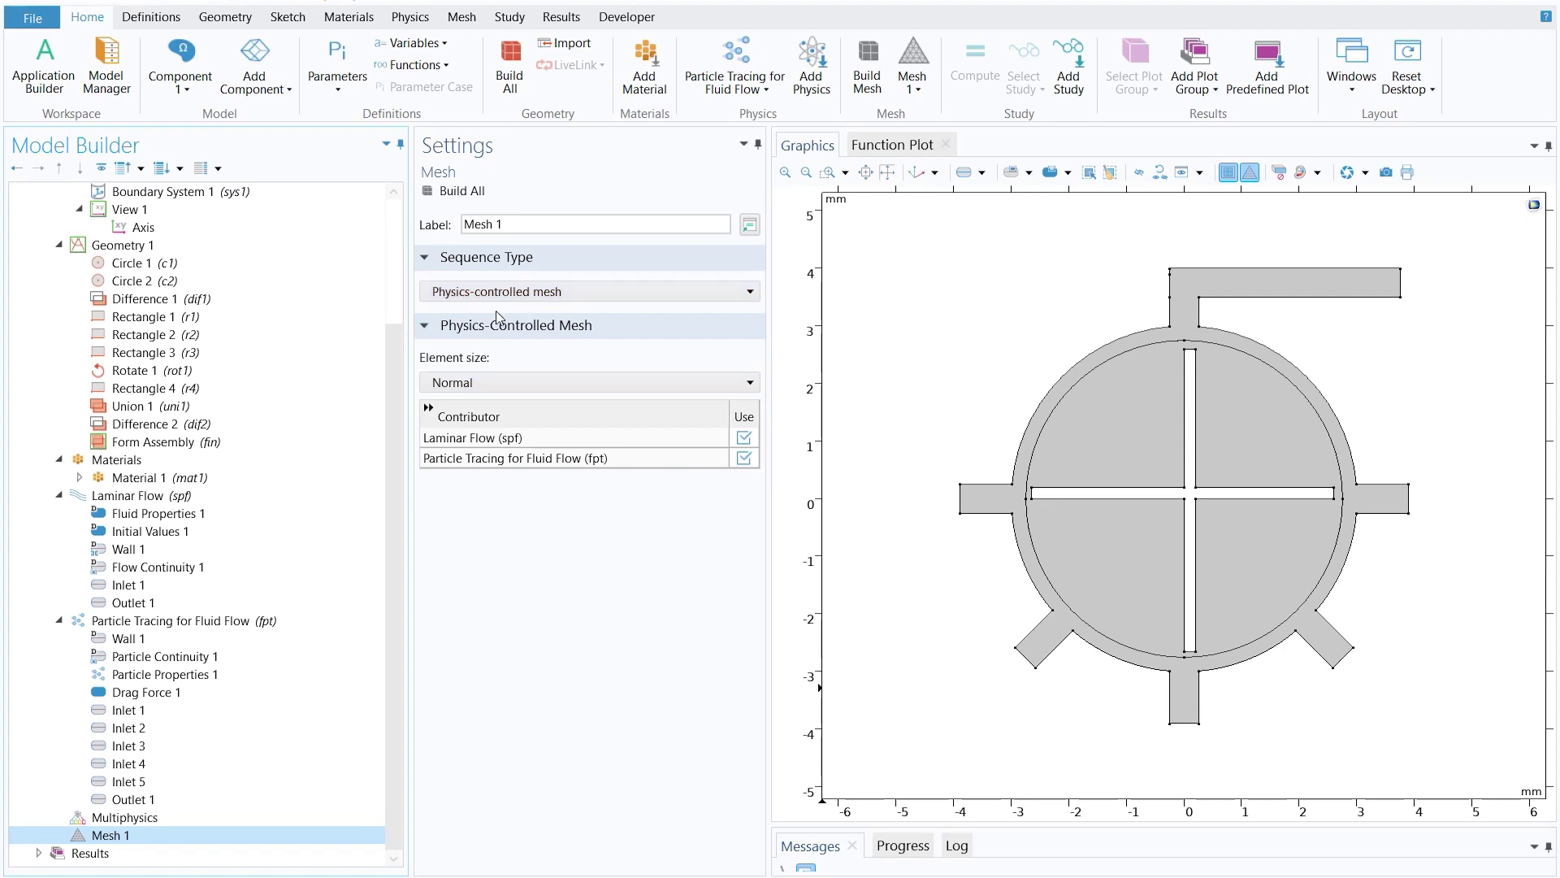
click(460, 384)
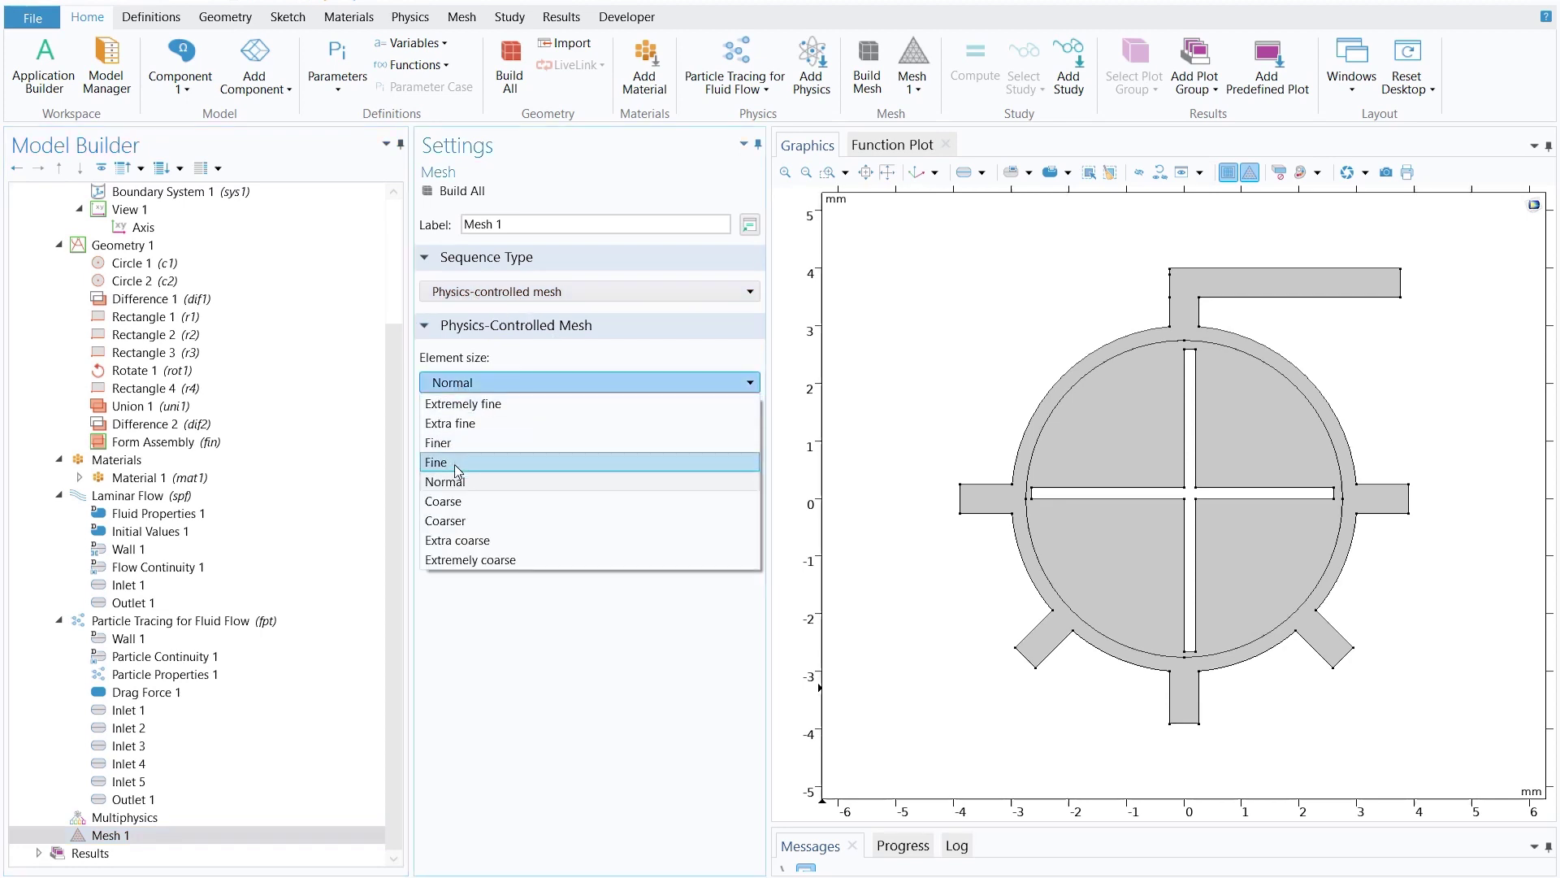
click(456, 464)
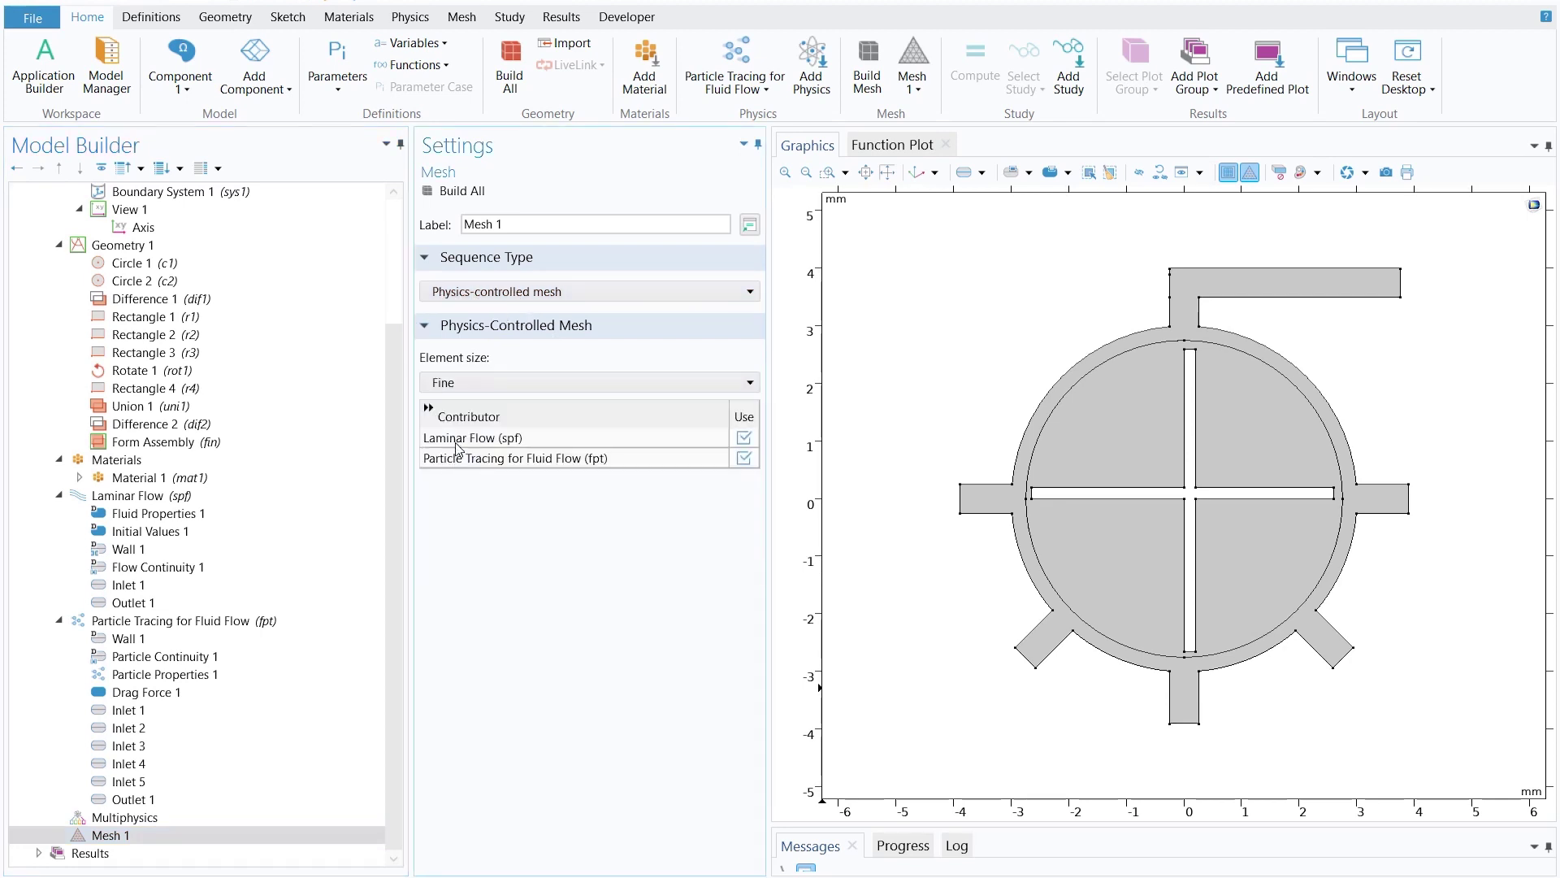
click(457, 195)
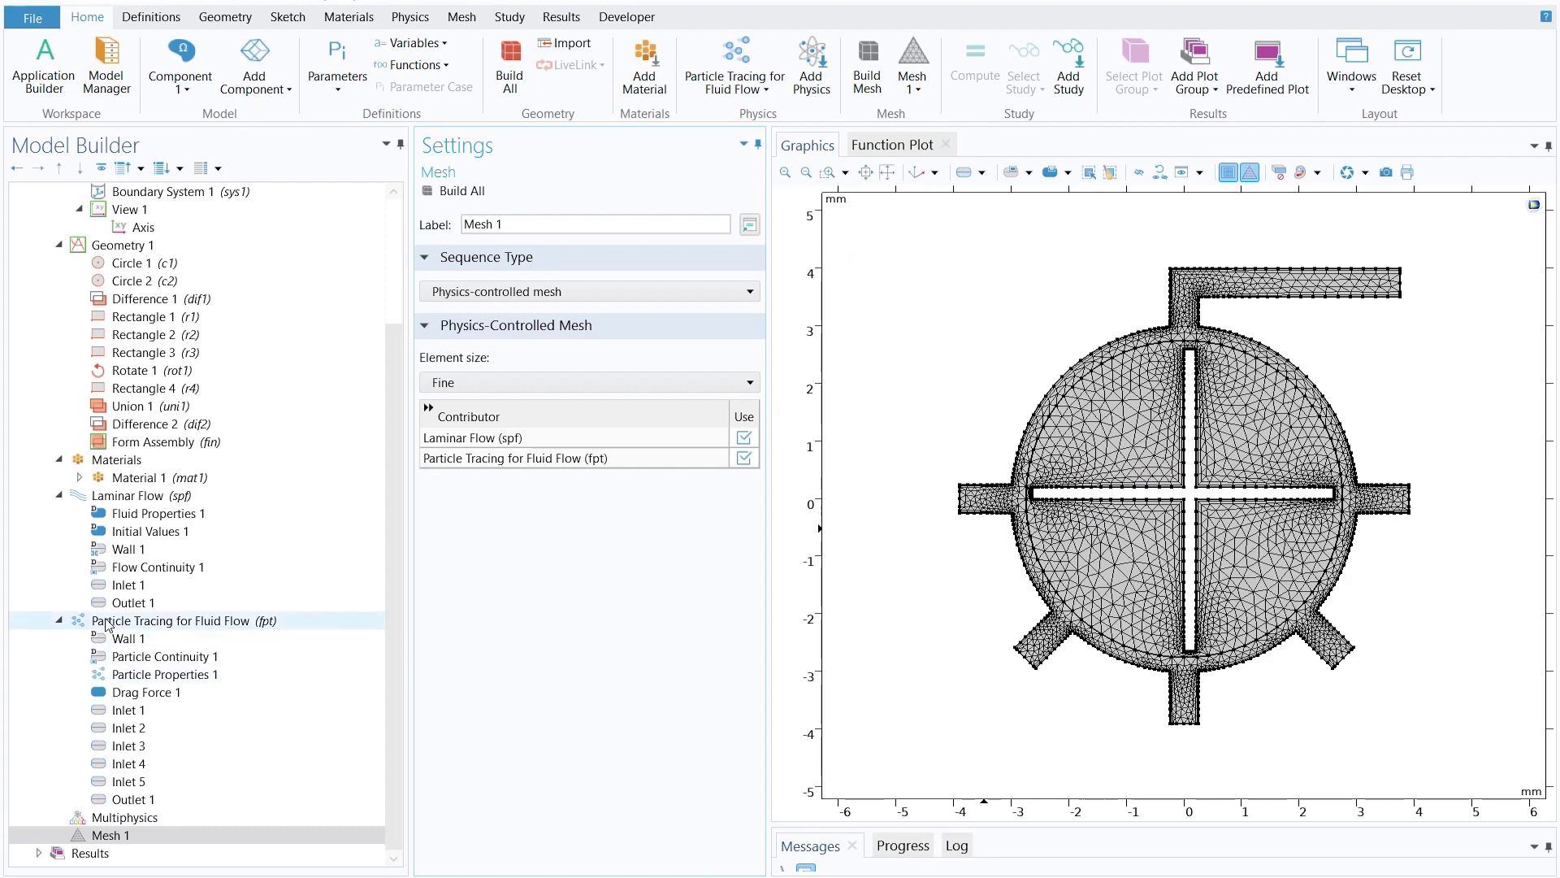
Add a Rotating Domain moving mesh to Component 1 and assign it to the inner circular domain around the blades.
scroll(181, 589, up, 3)
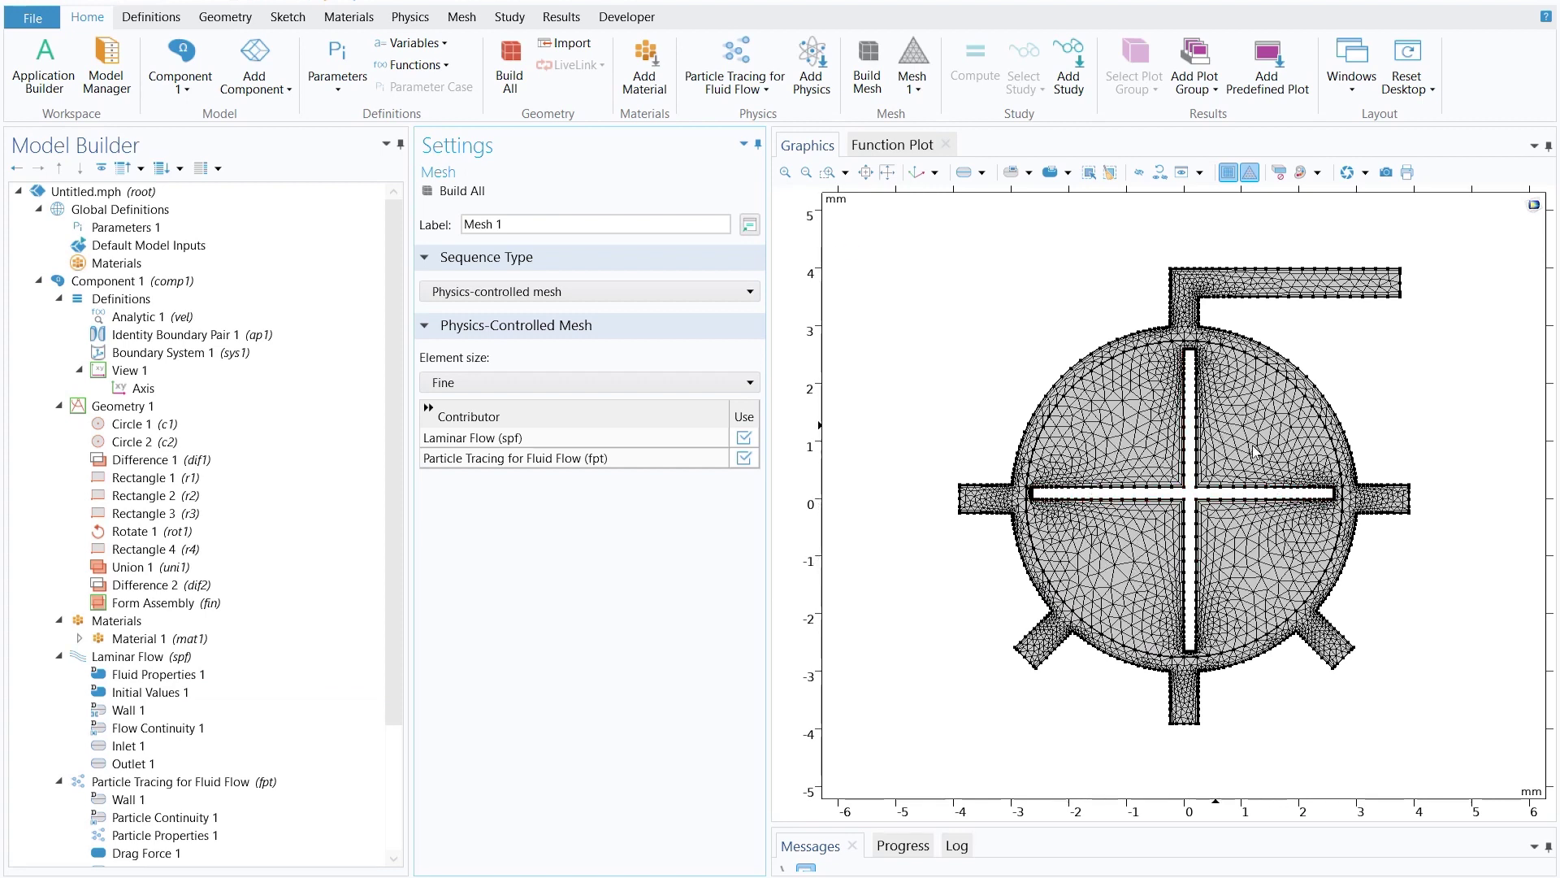
right_click(124, 283)
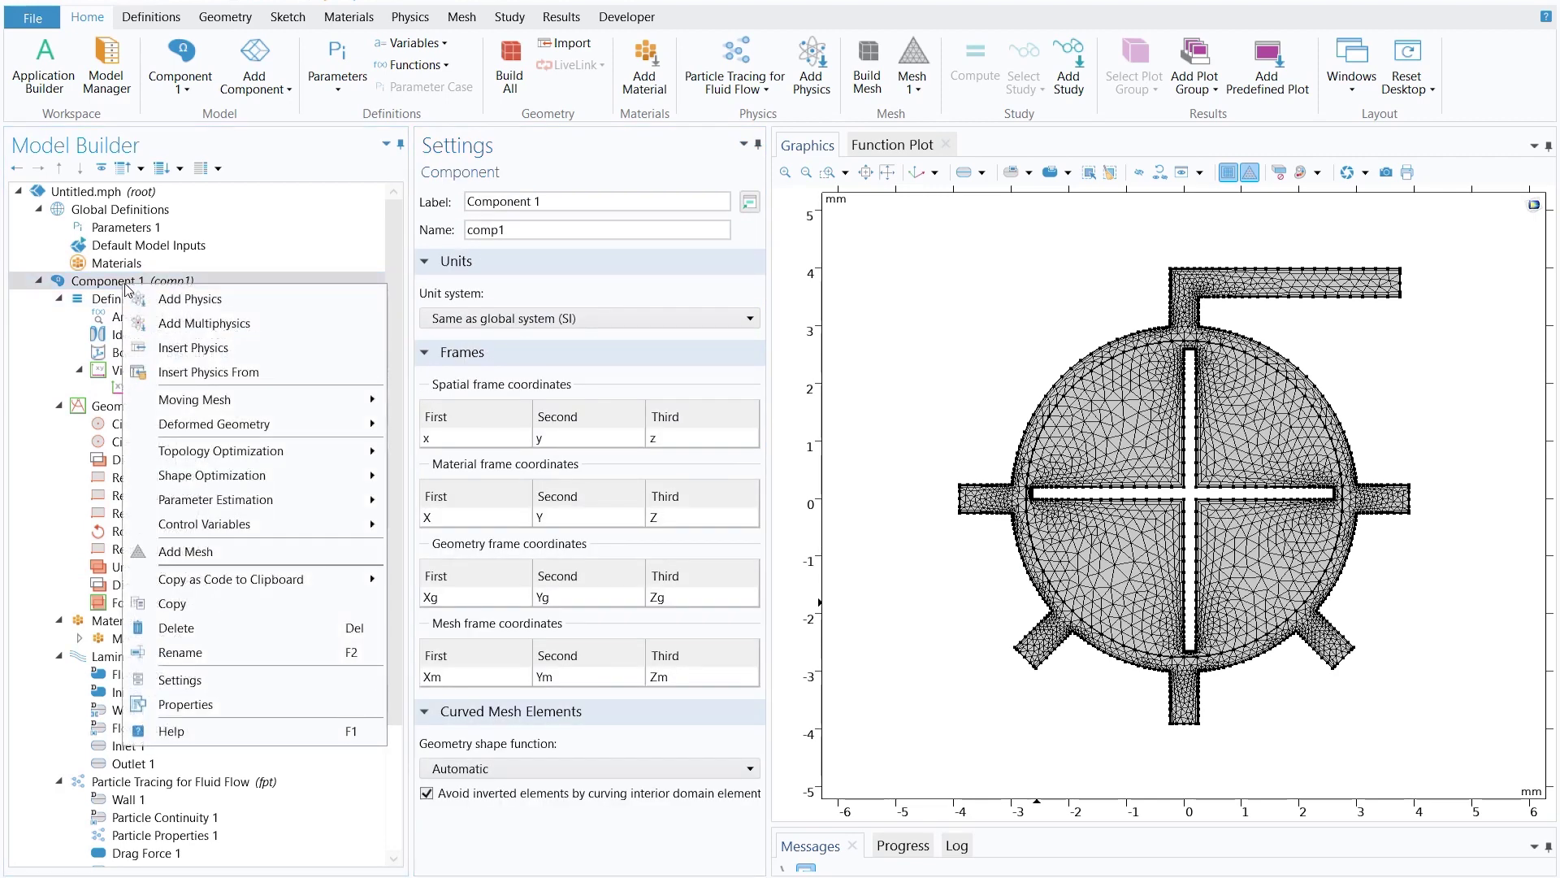
click(464, 437)
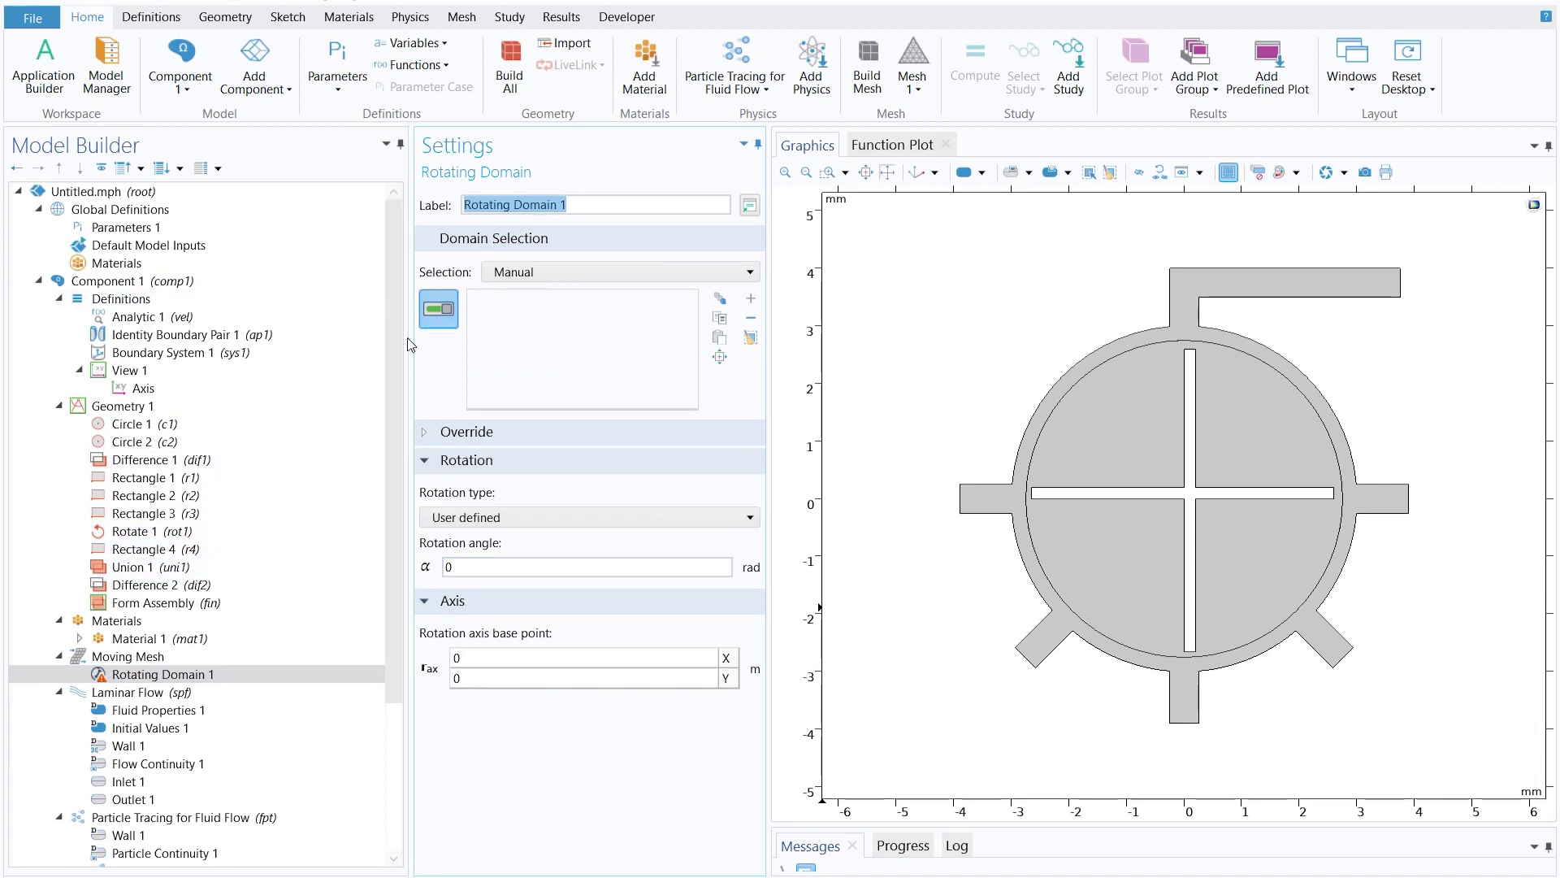
click(1103, 456)
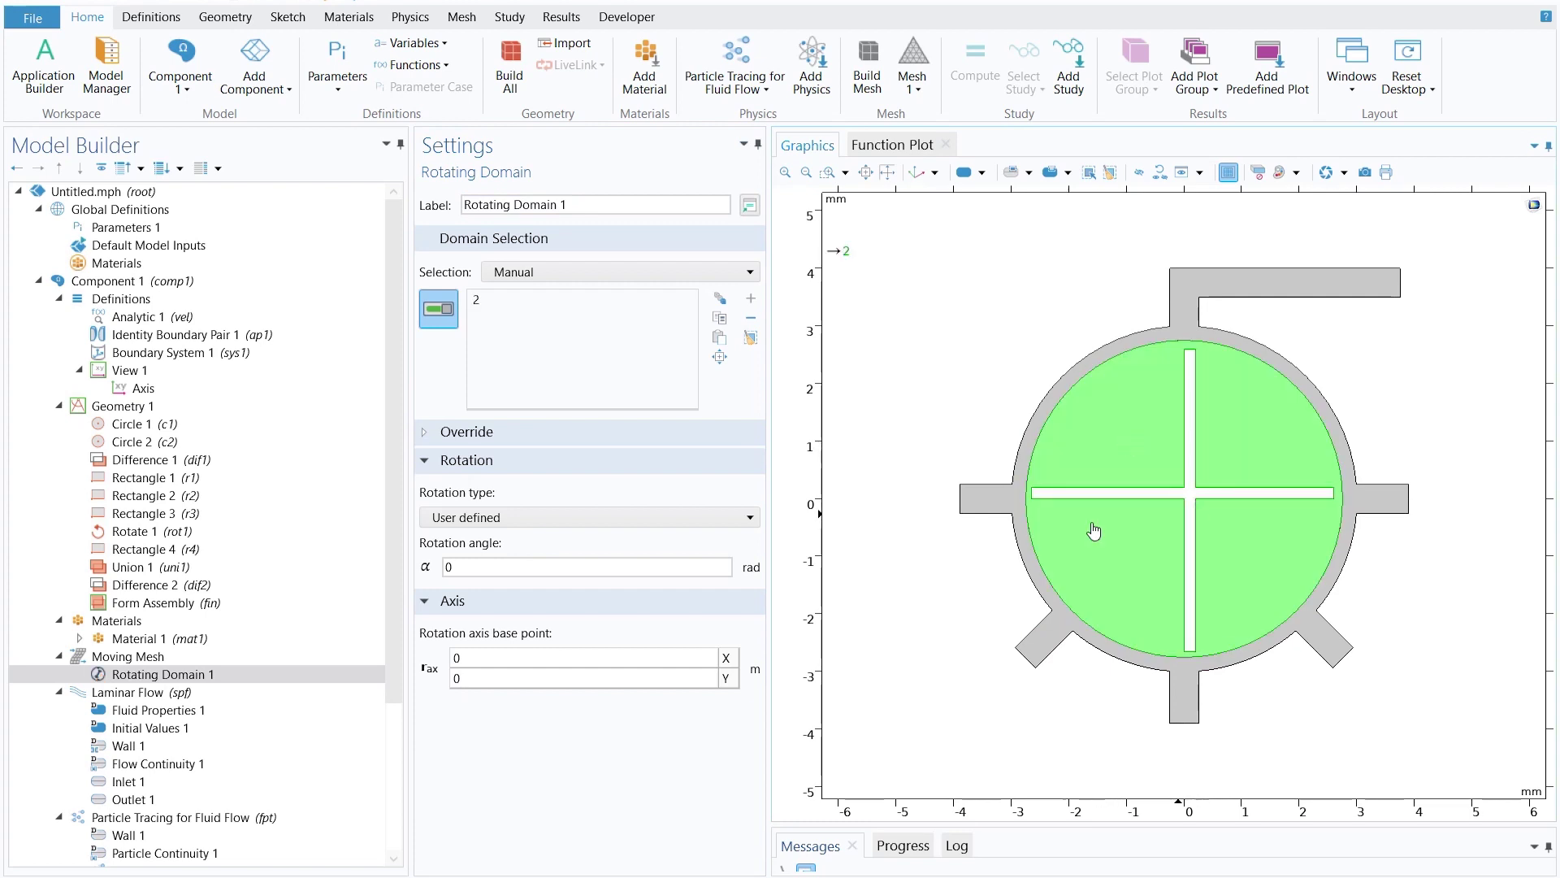
Set the rotating domain's rotation type to Specified rotational velocity, expressed as Constant revolutions per time.
click(488, 517)
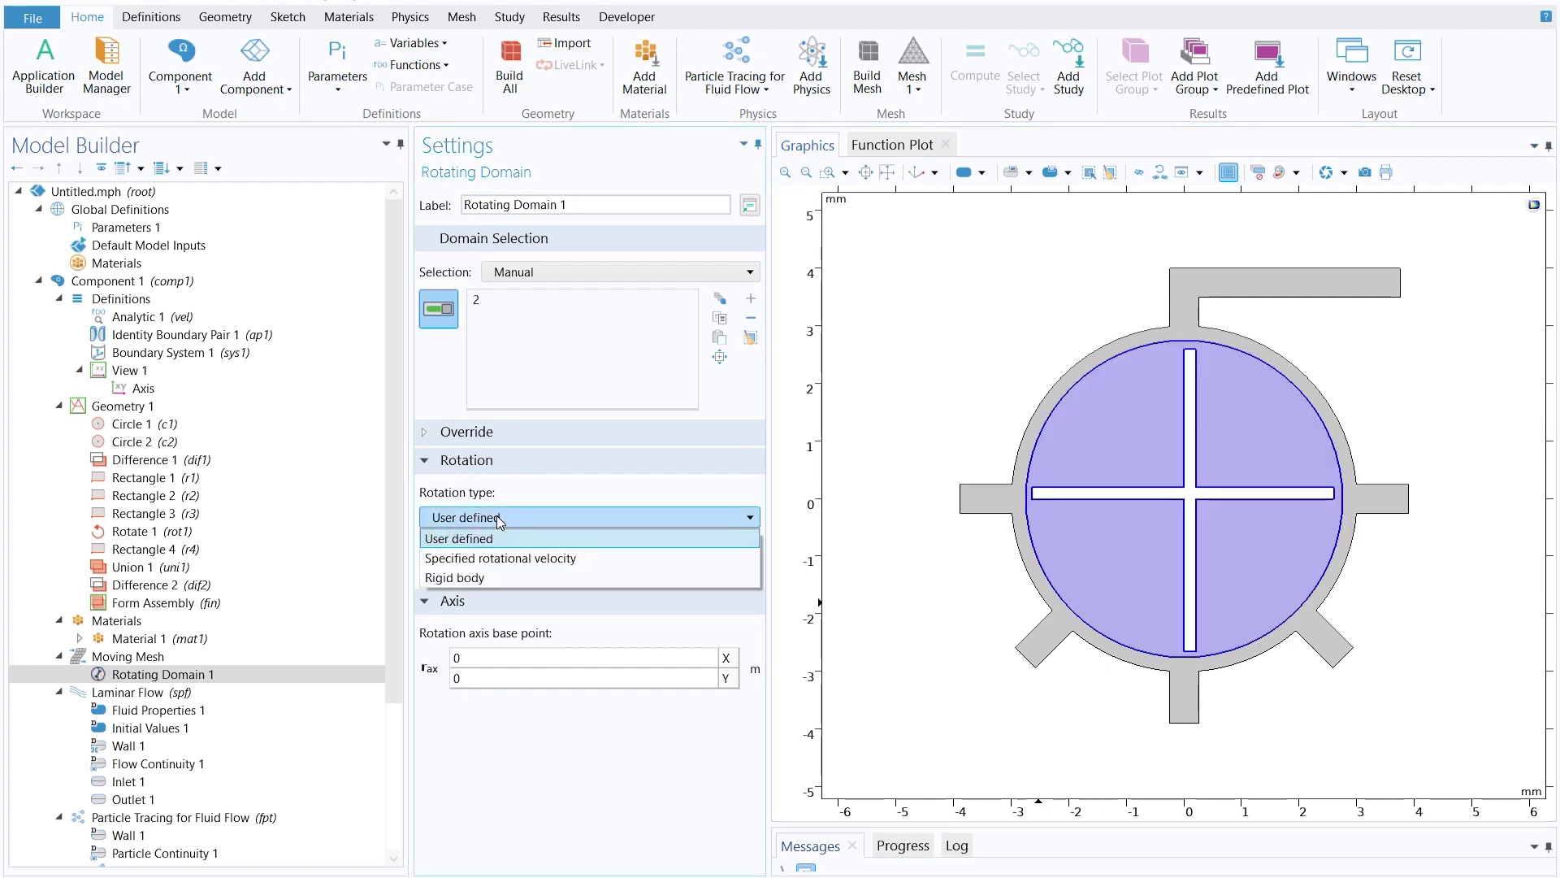
click(504, 559)
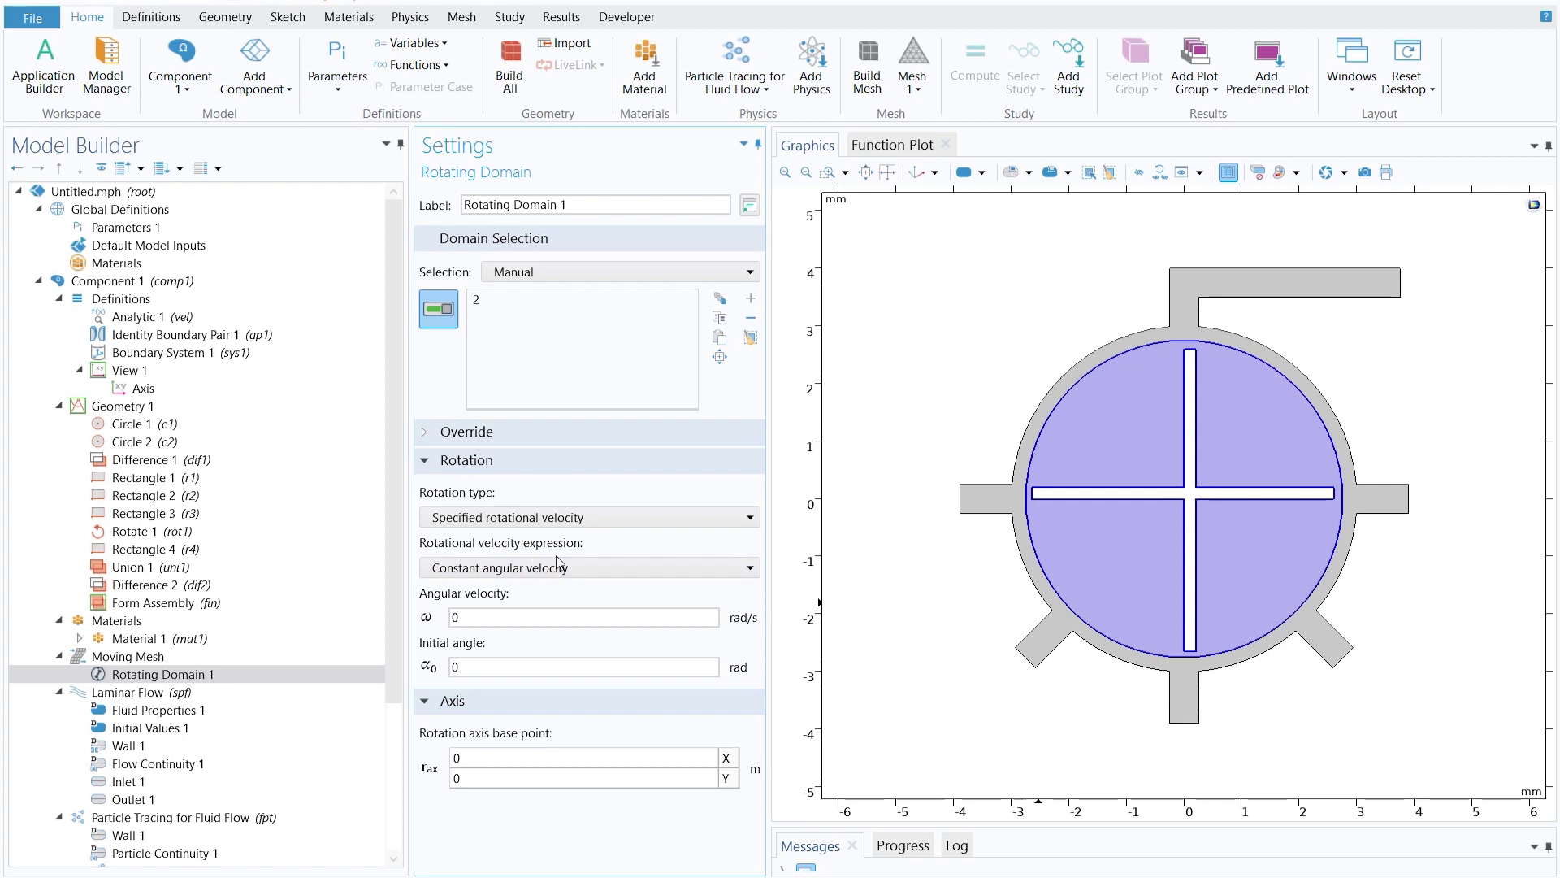
click(536, 567)
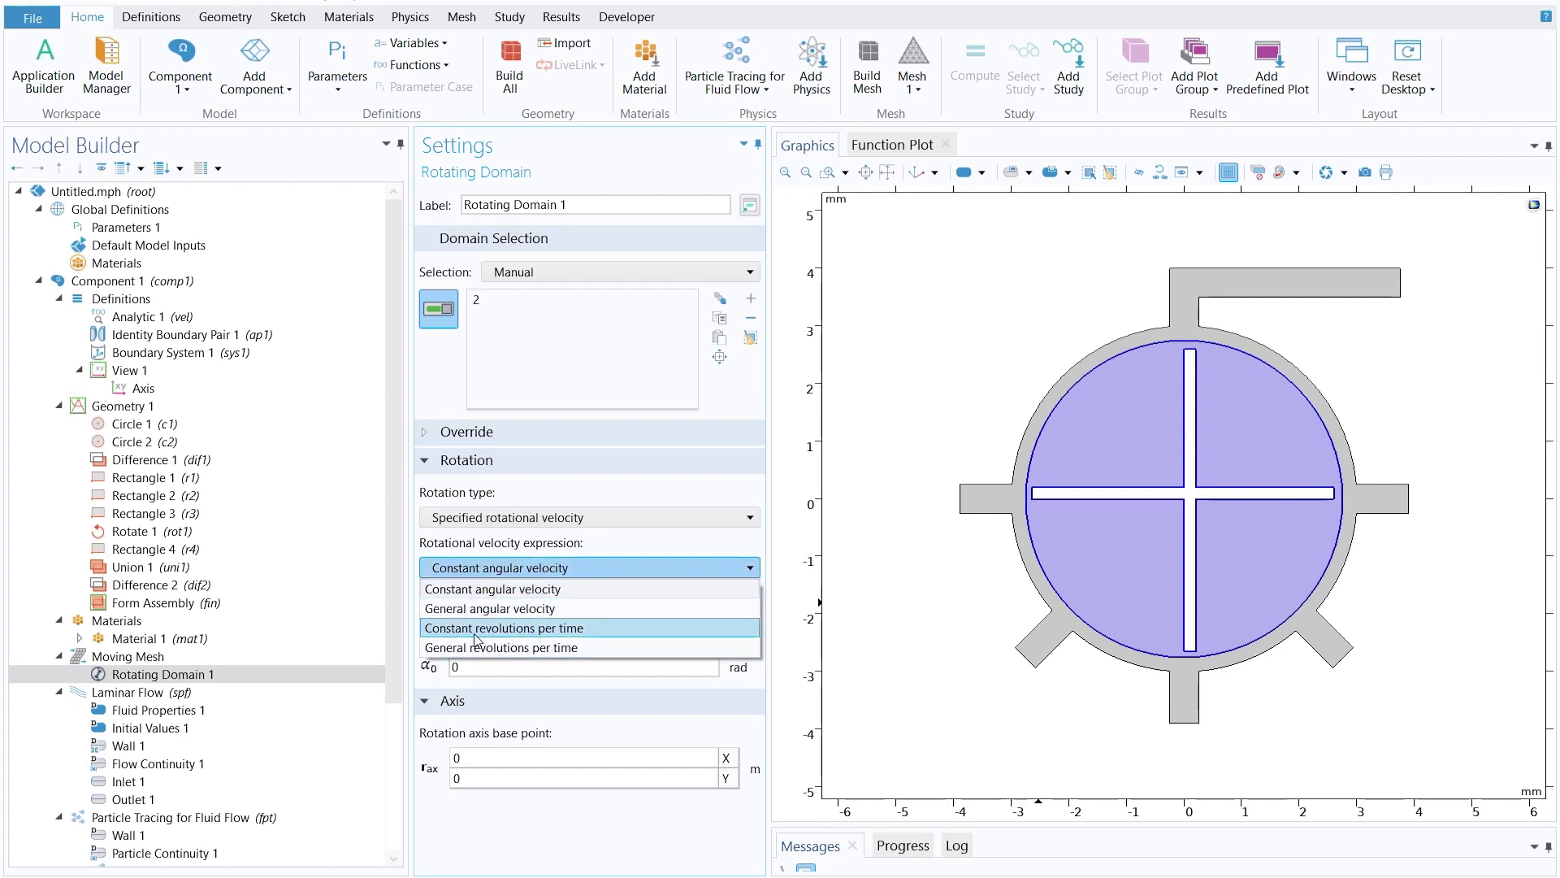
click(559, 628)
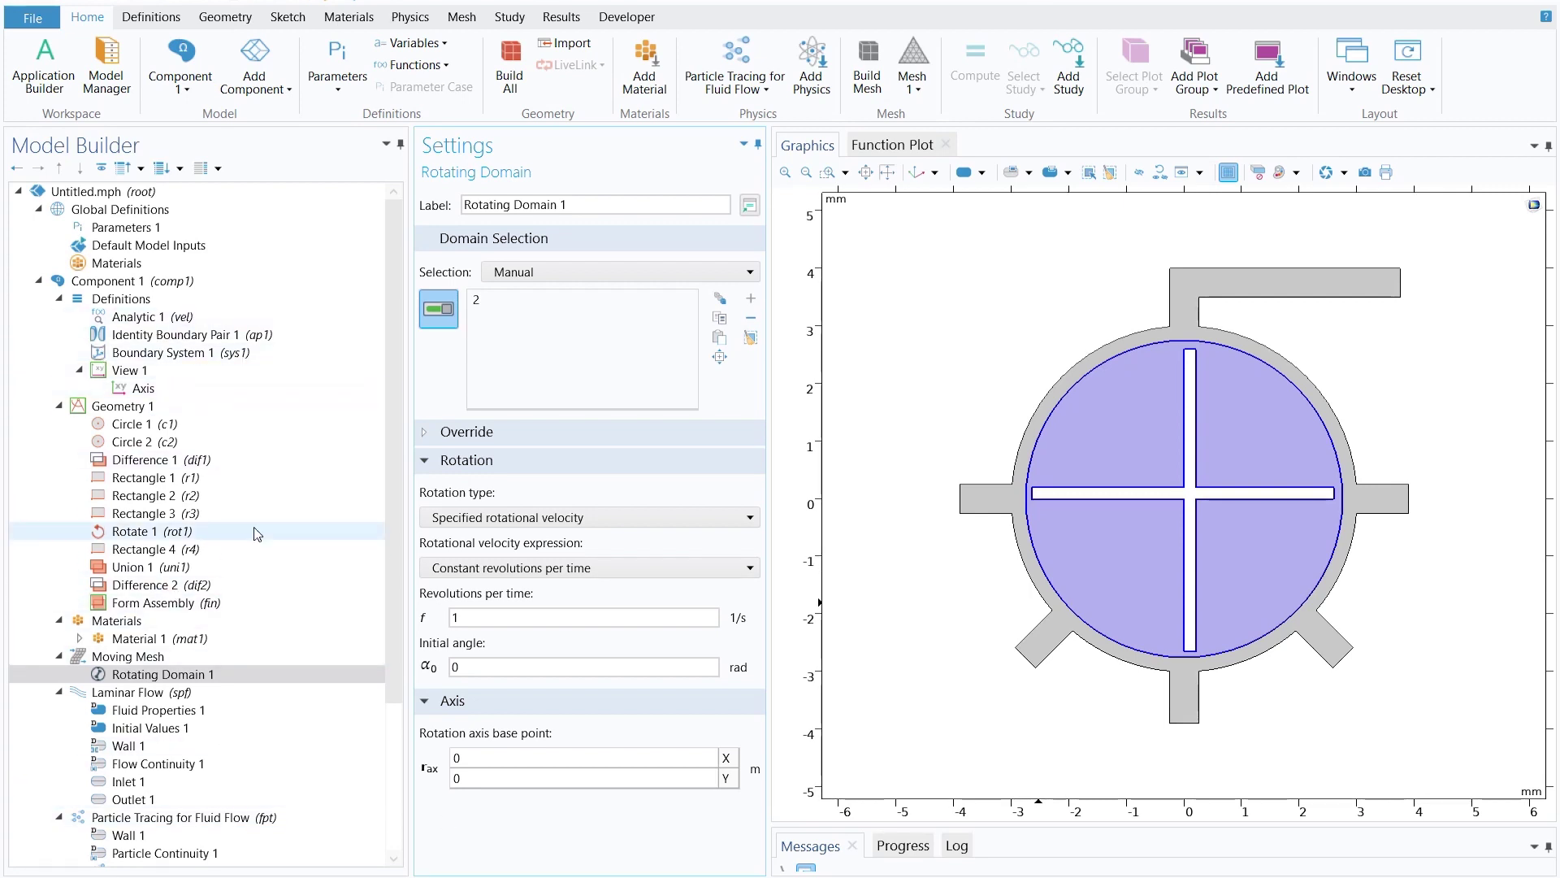
Add a Time Dependent study that solves both Laminar Flow and Particle Tracing for Fluid Flow.
scroll(258, 534, down, 4)
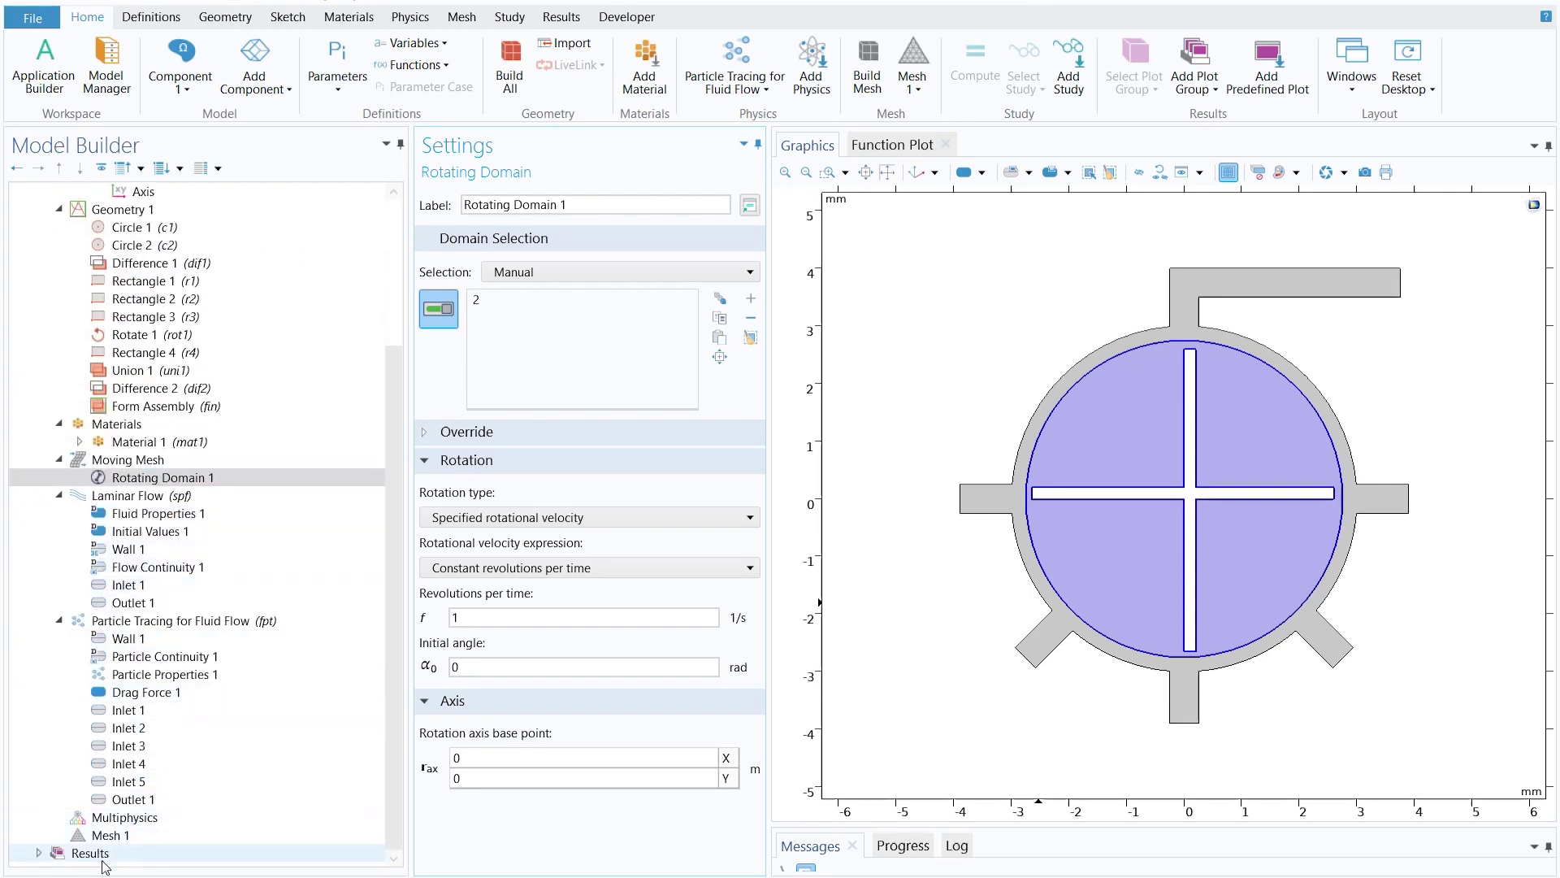
scroll(235, 520, up, 4)
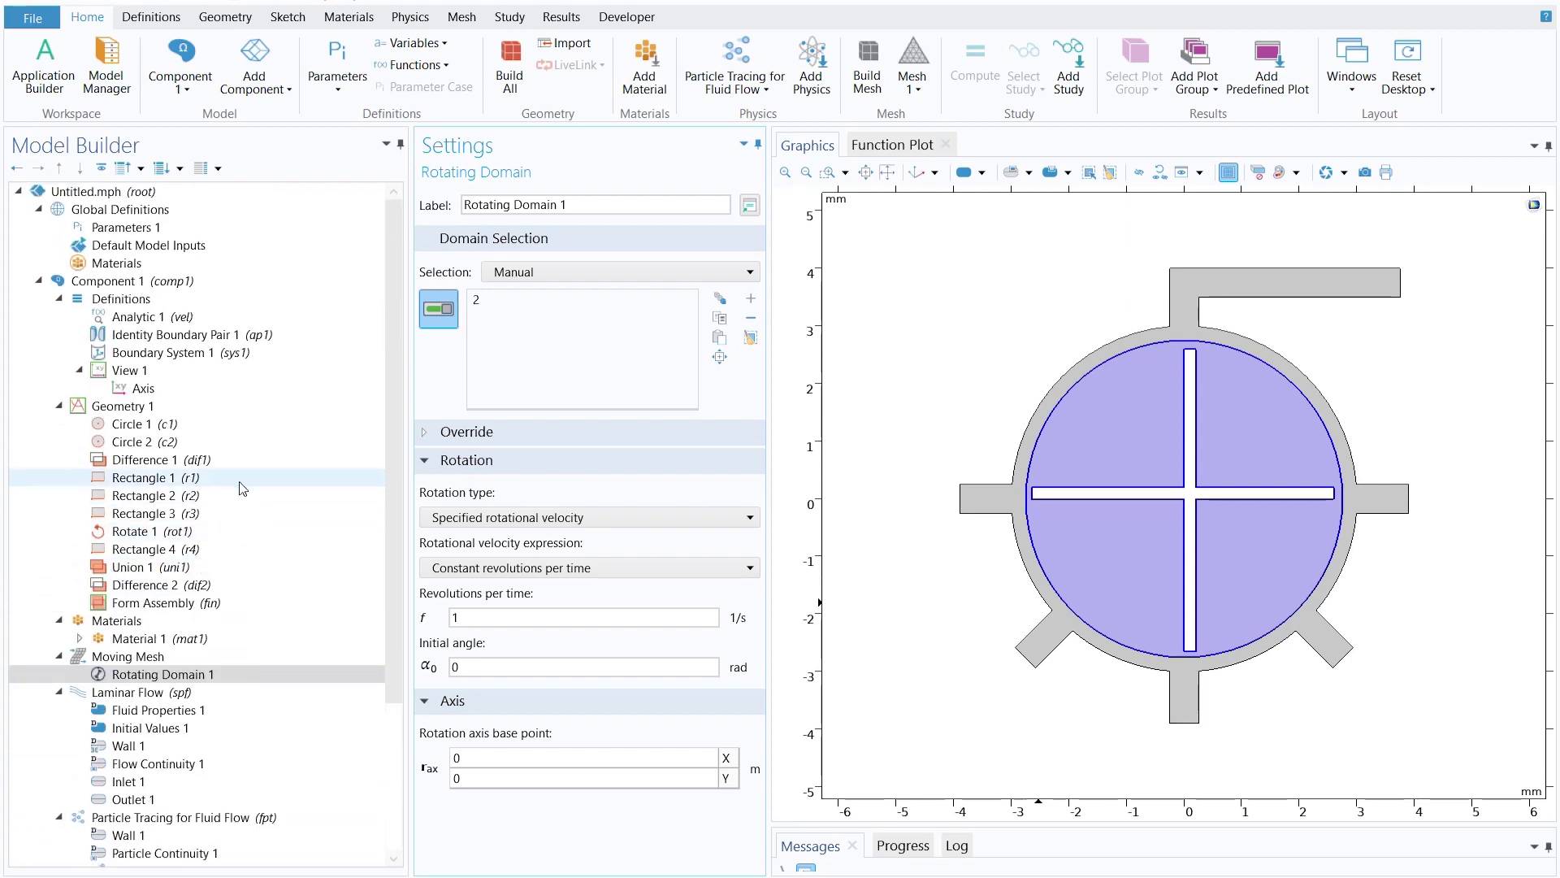
click(1079, 84)
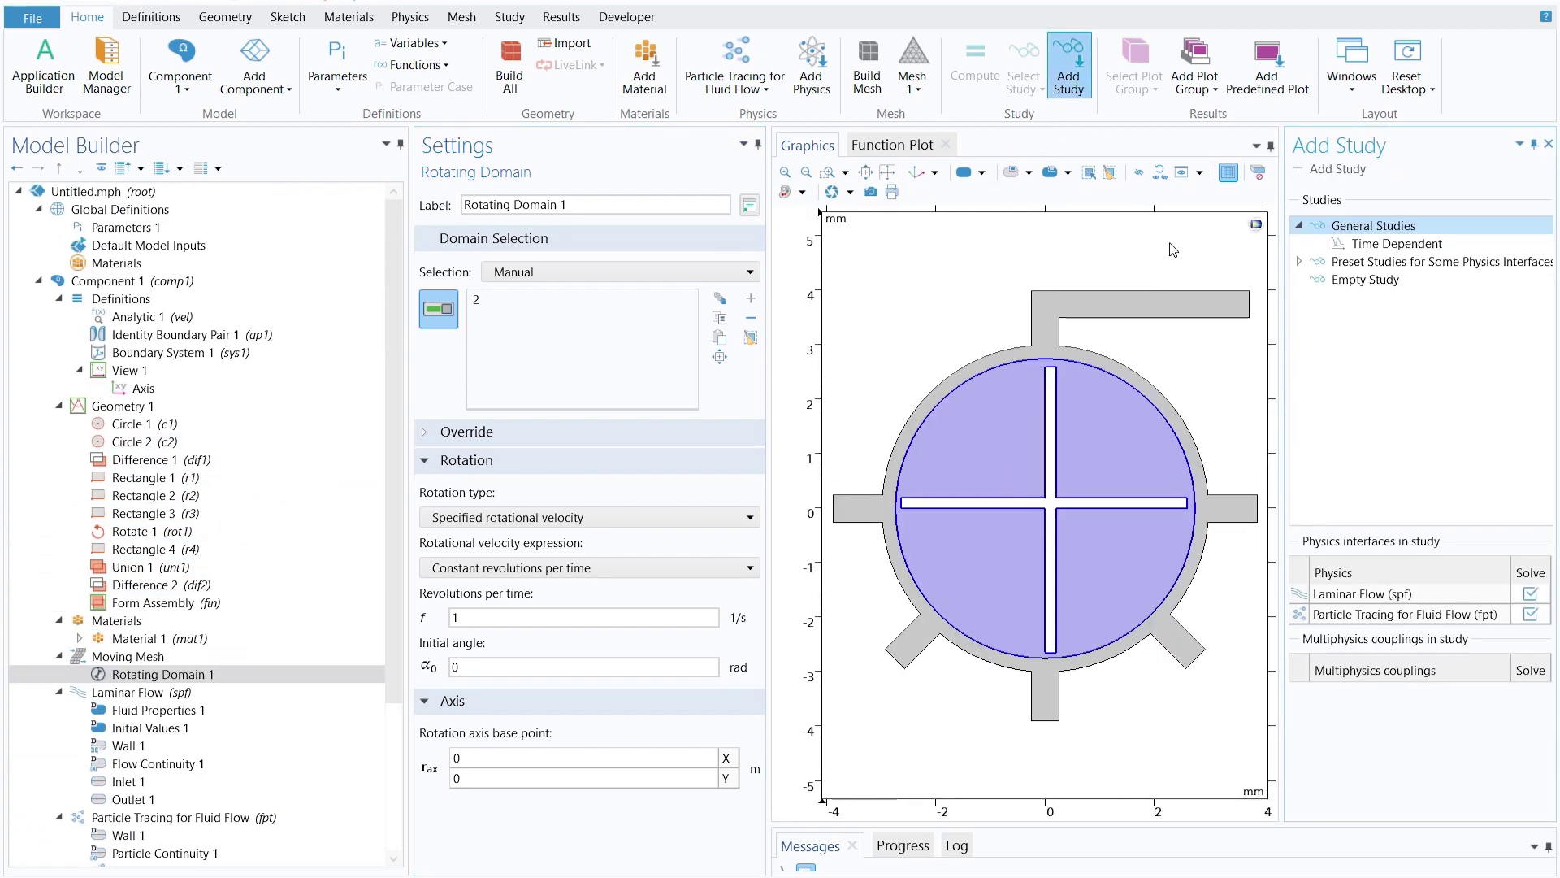
click(1389, 246)
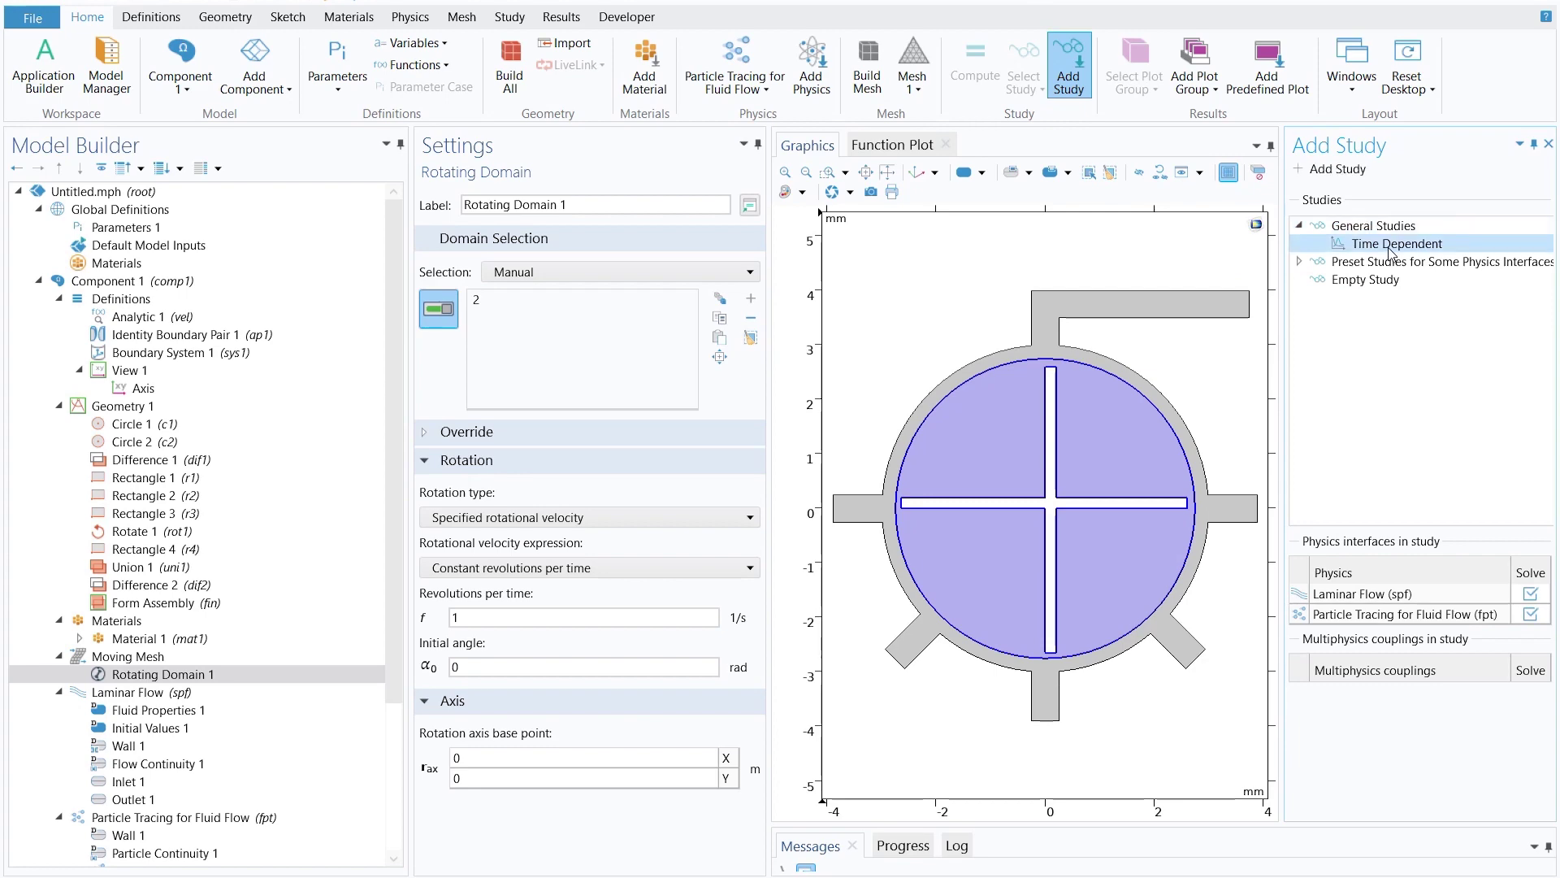
double_click(1391, 245)
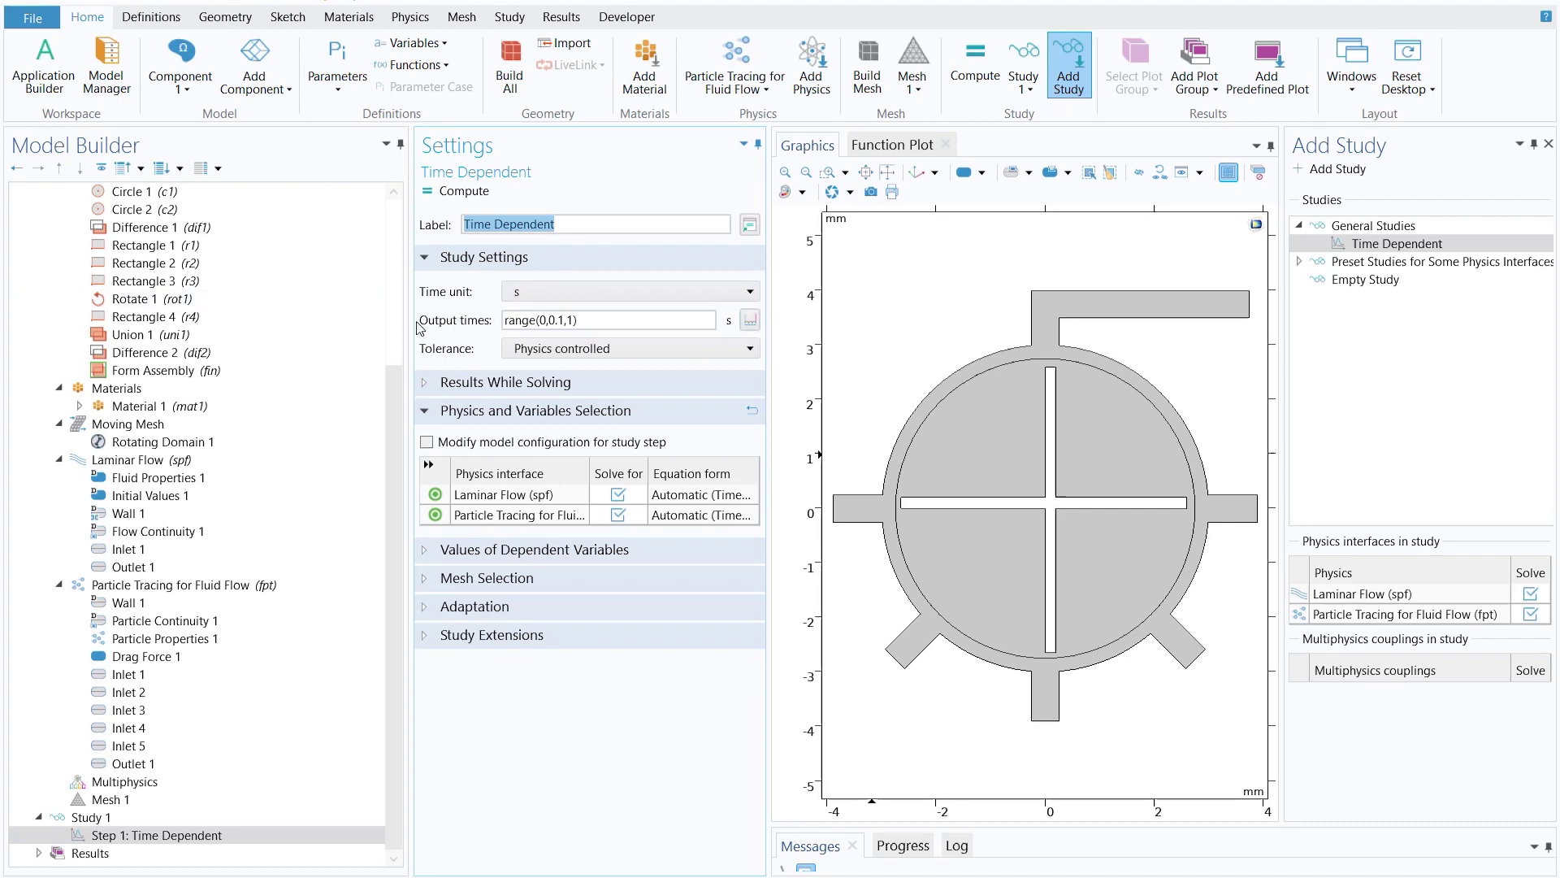
Replace the study's output time range with one that uses a step of 0.05 s.
click(749, 319)
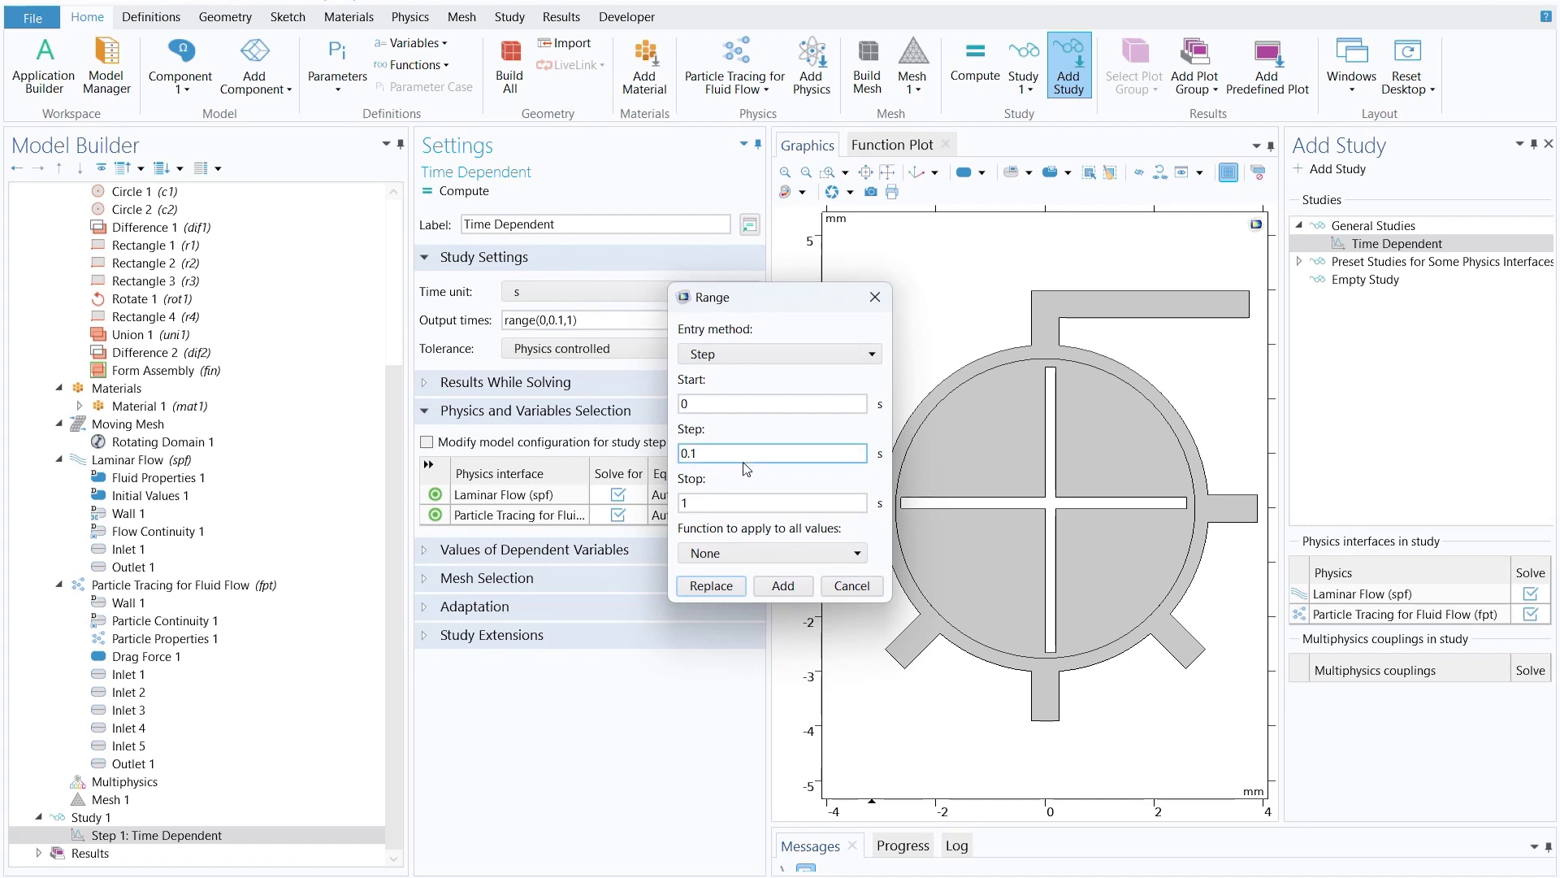
key(BackSpace)
text(05)
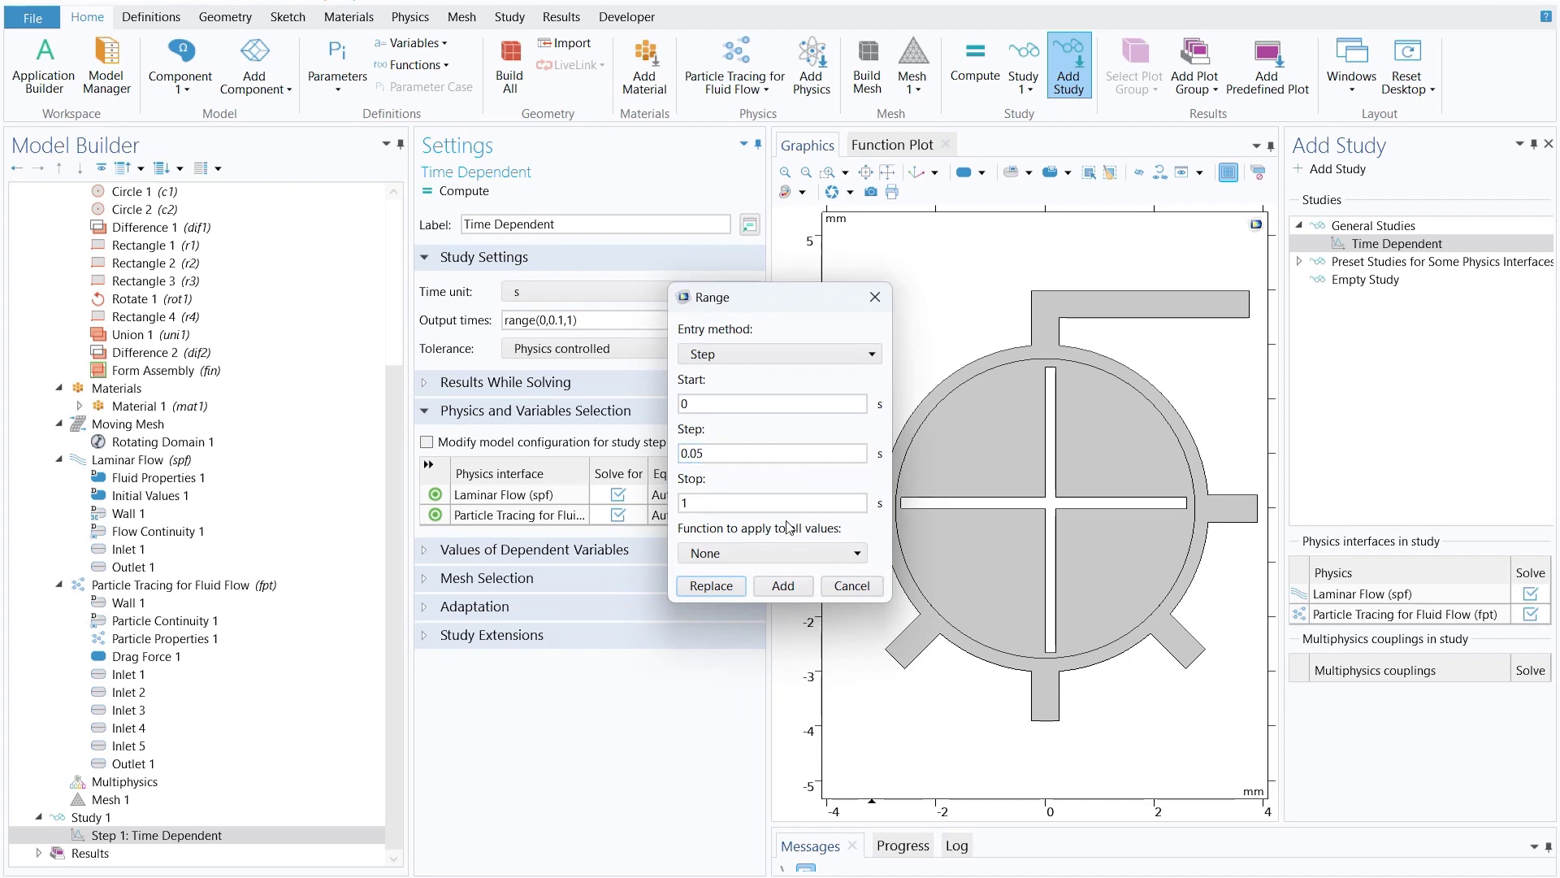
click(711, 586)
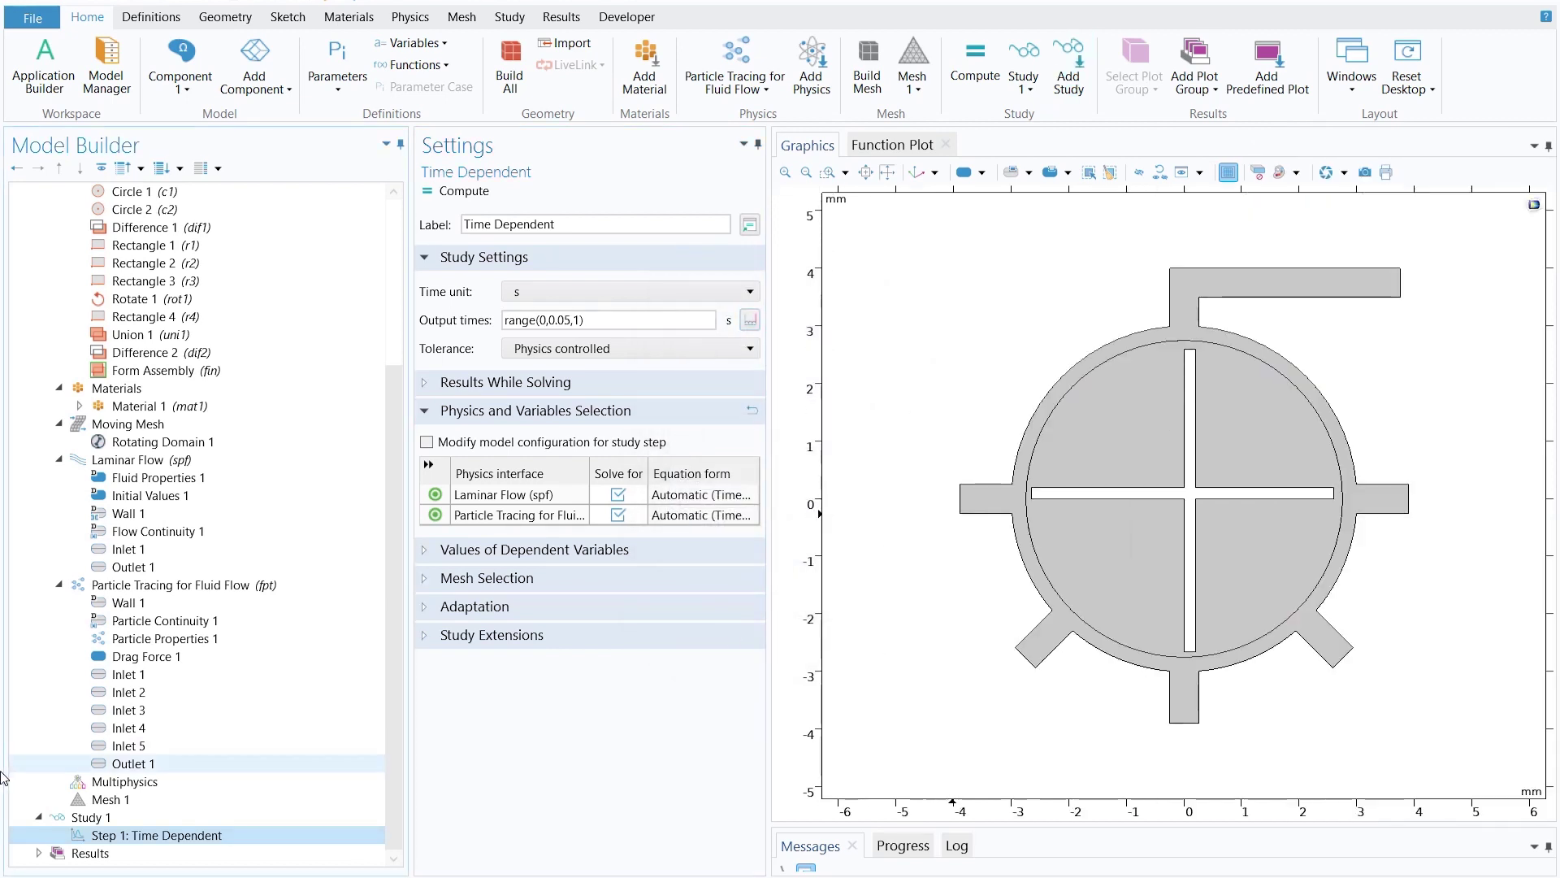
Compute the time-dependent study and switch its tolerance to User controlled.
click(461, 191)
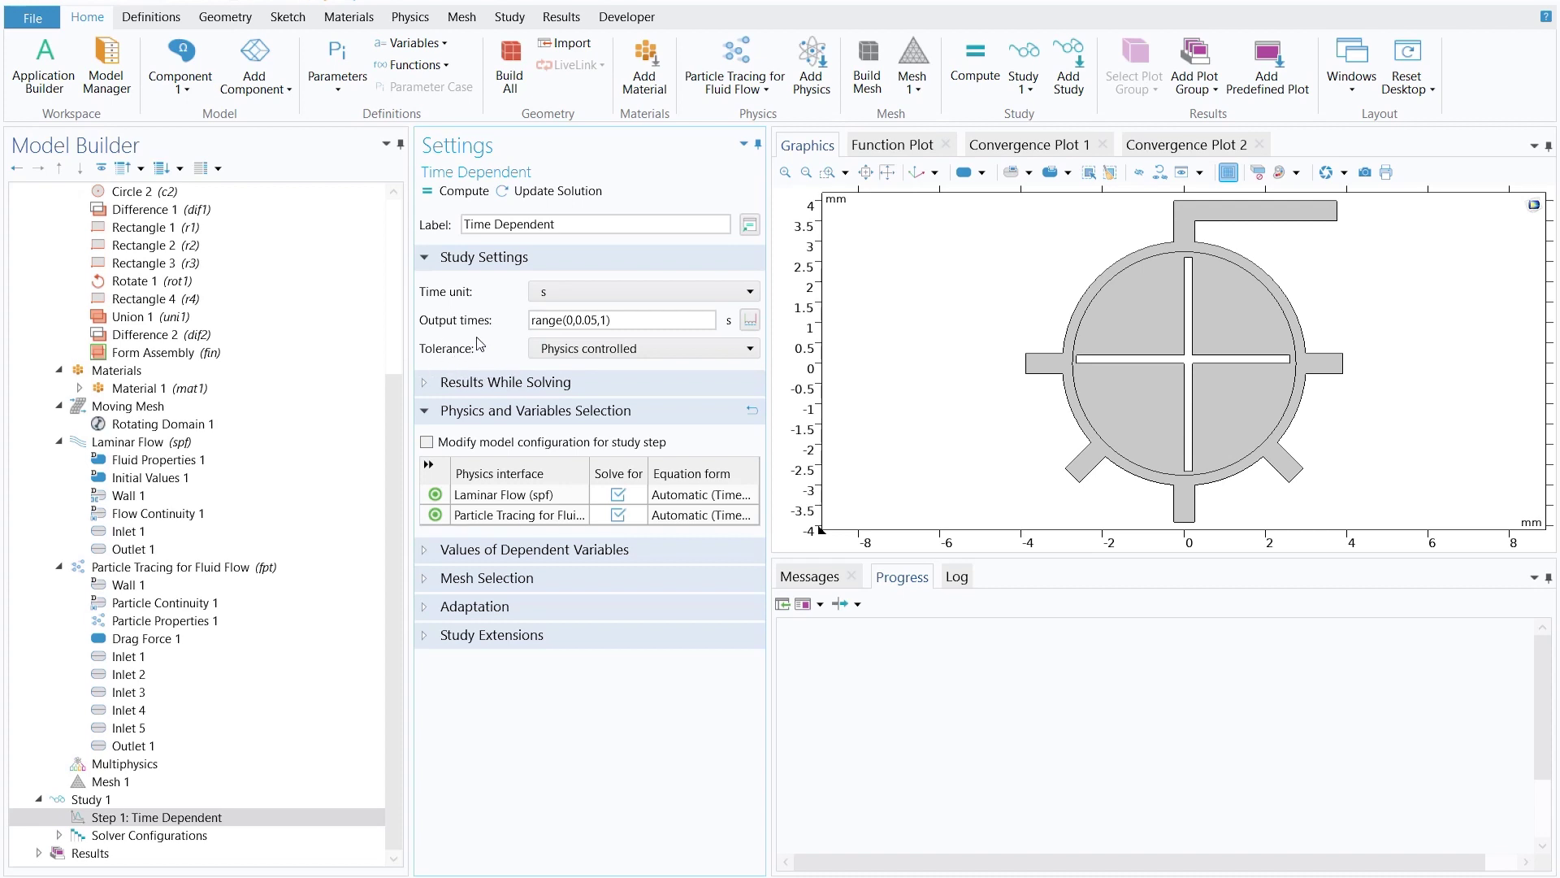
click(556, 350)
click(575, 372)
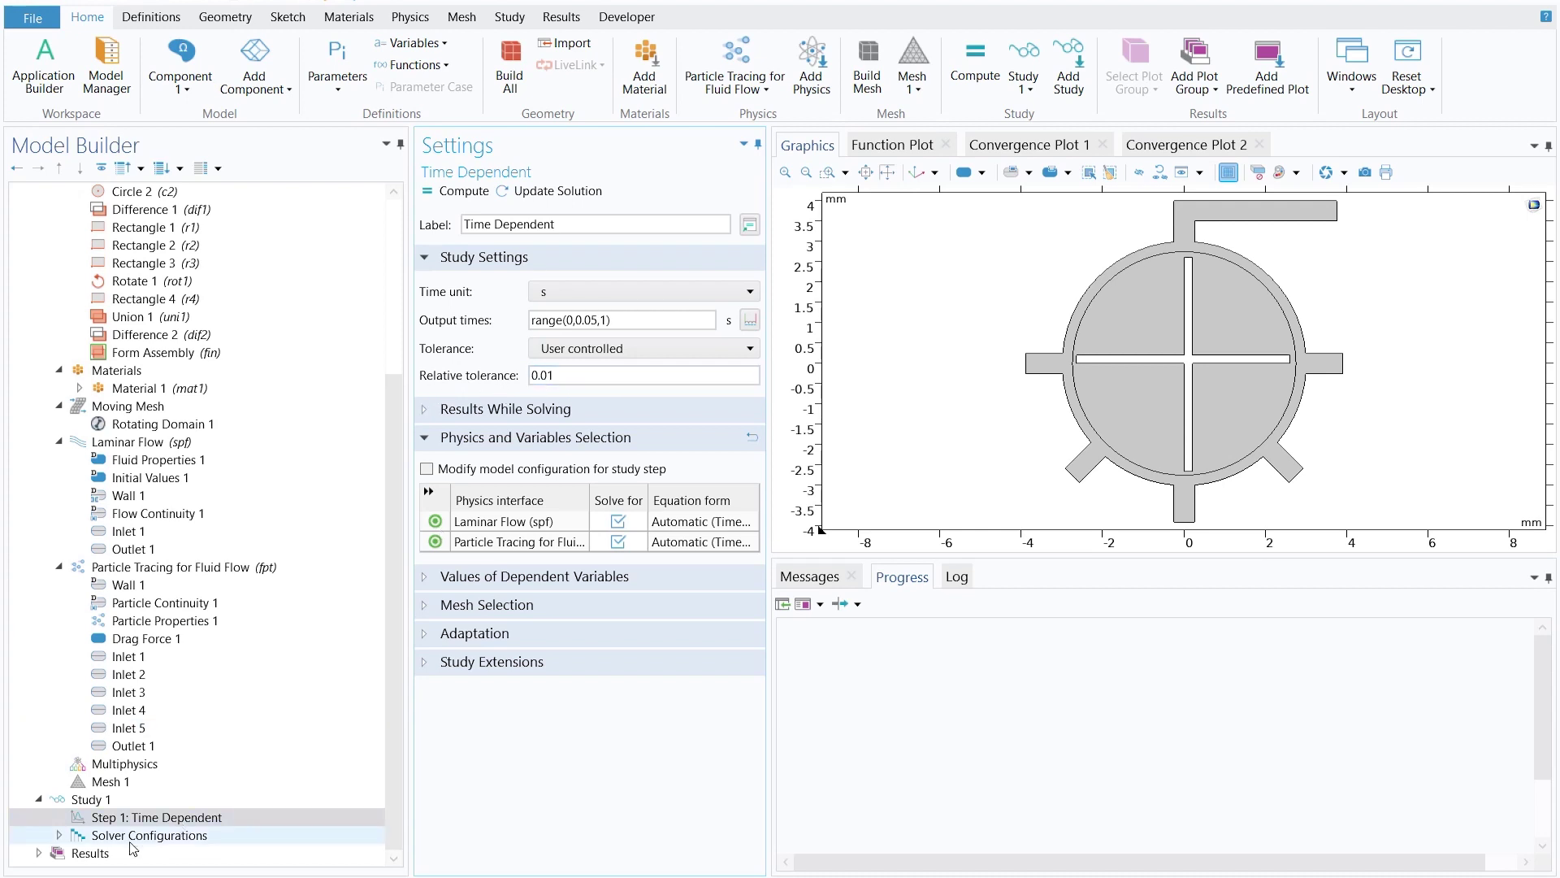
Add a Segregated node under Time-Dependent Solver 1 in the solver configuration and compute the solution again.
click(59, 834)
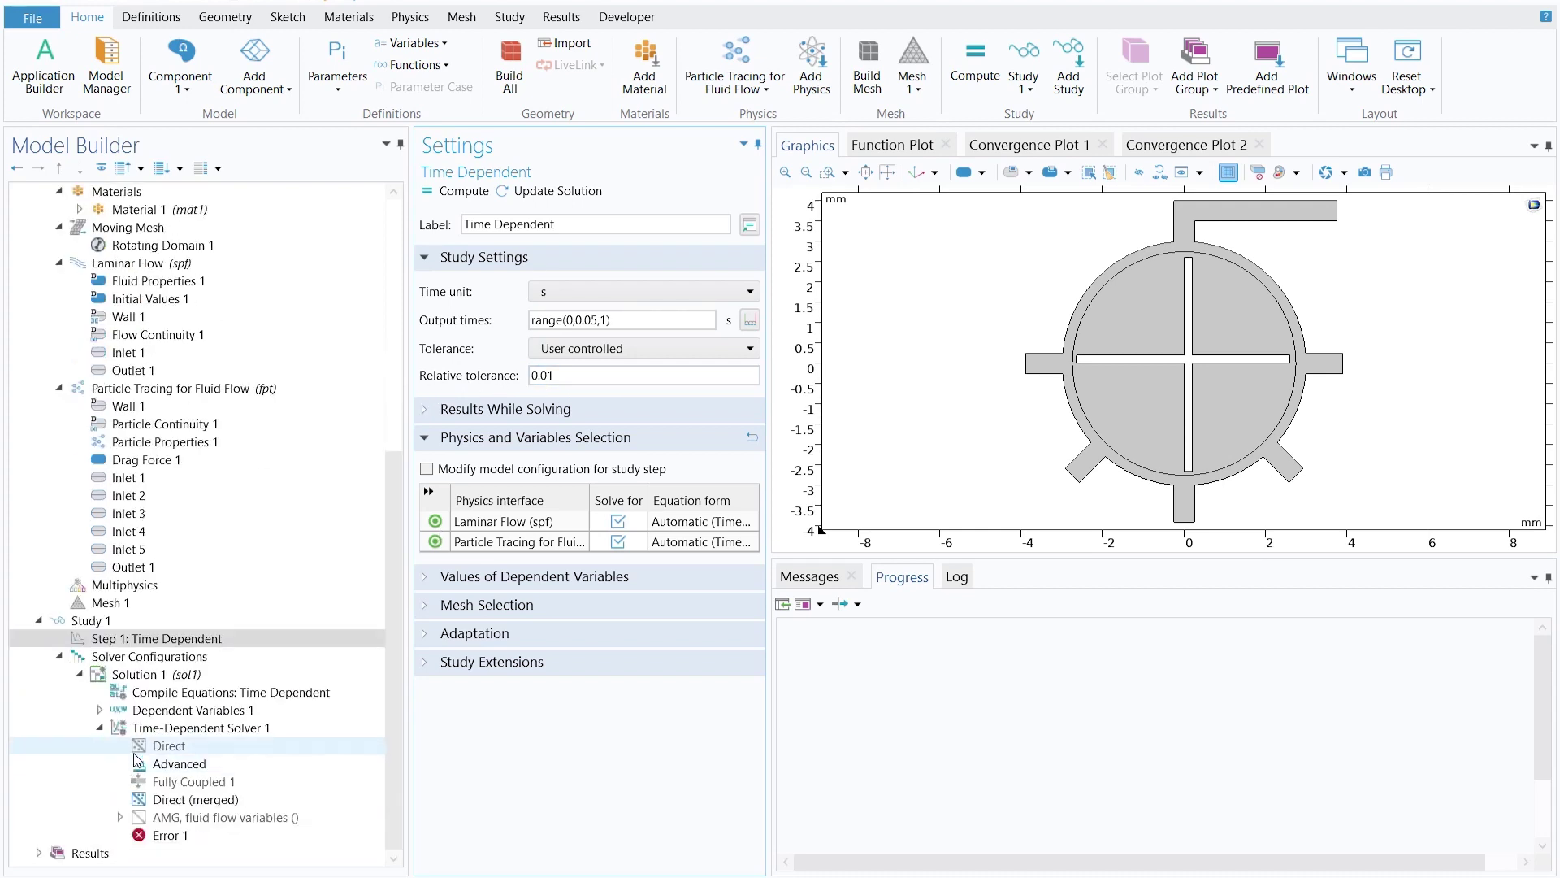
click(194, 732)
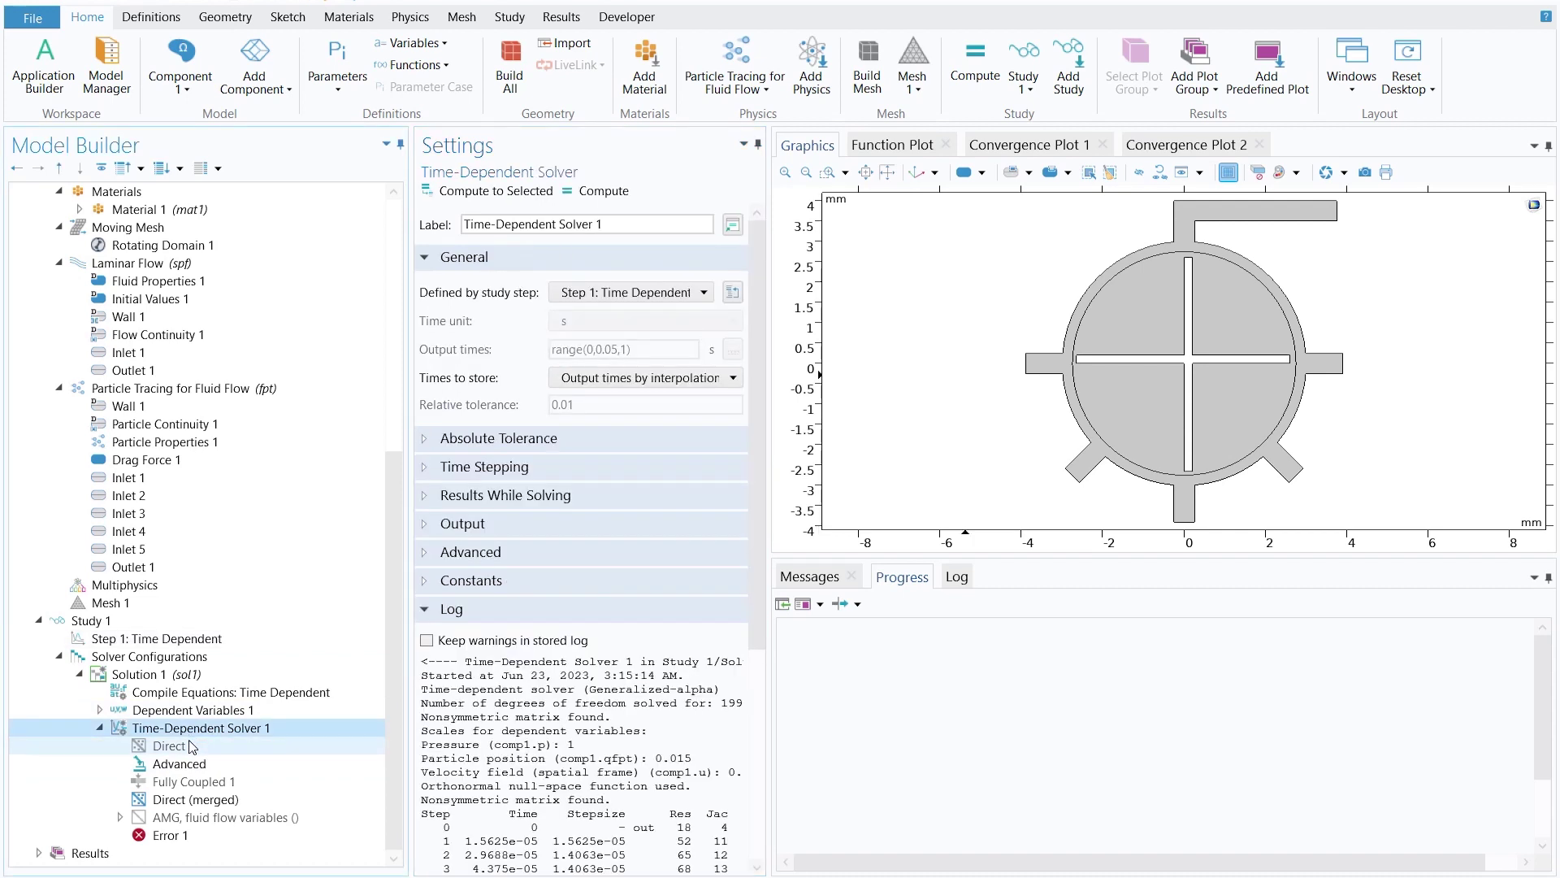
right_click(194, 737)
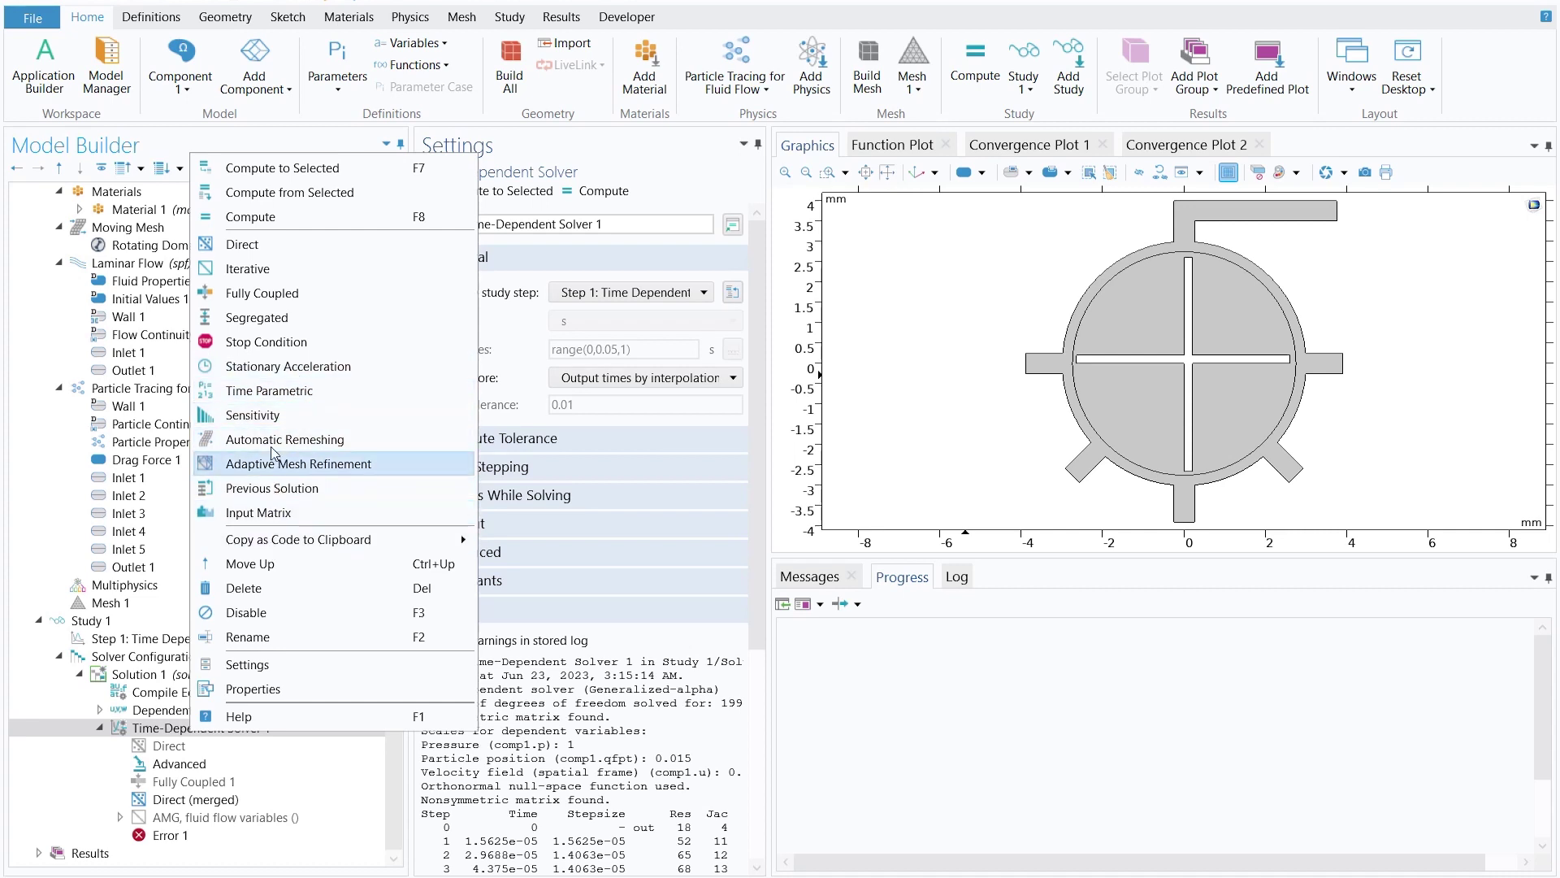
click(272, 320)
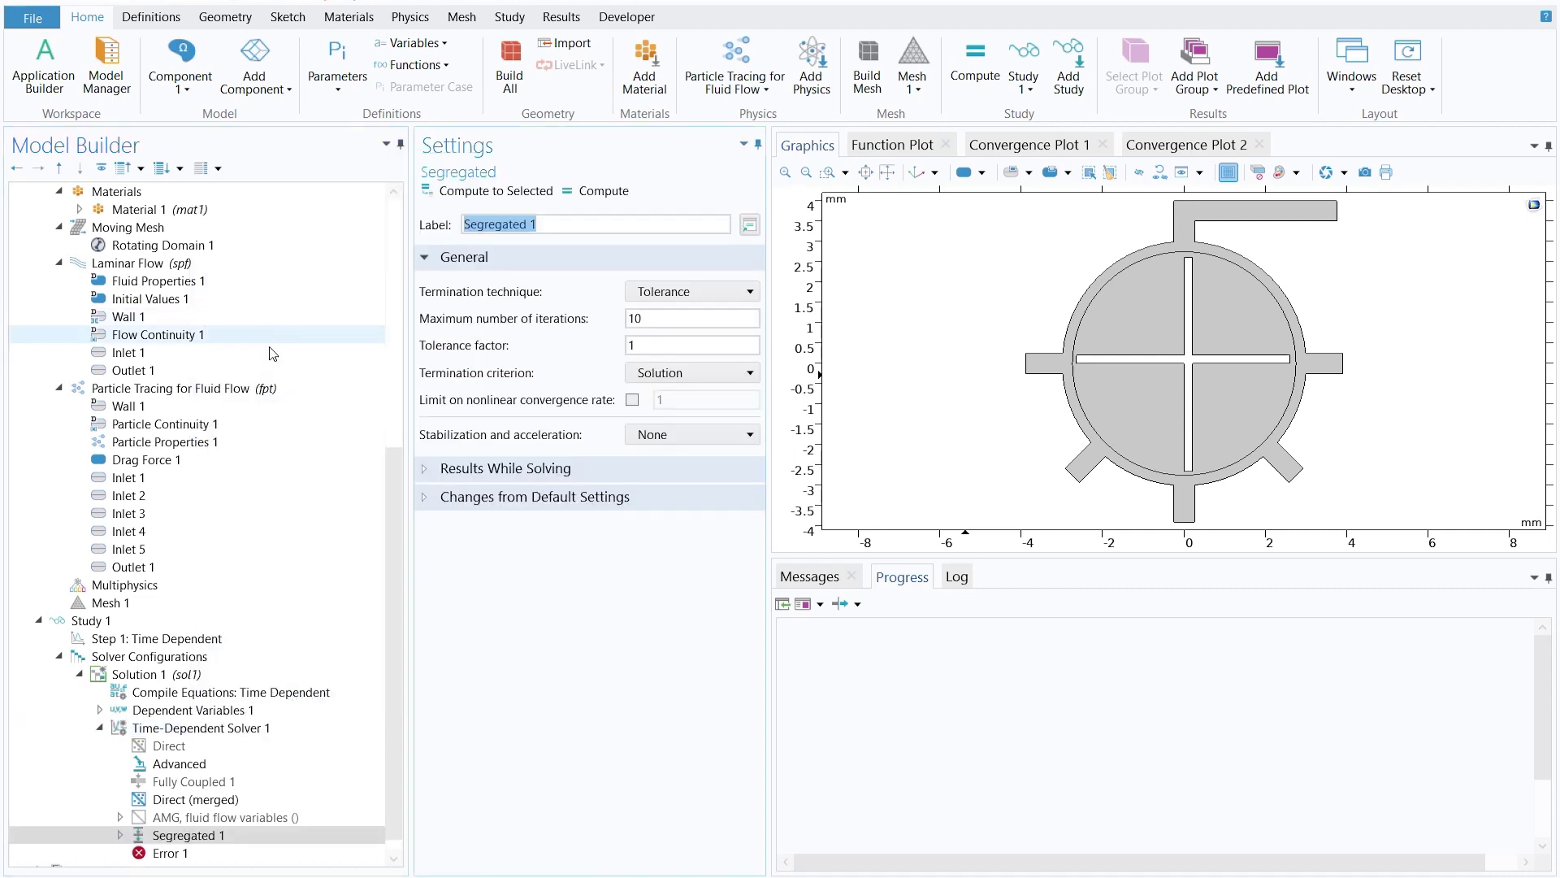
key(Return)
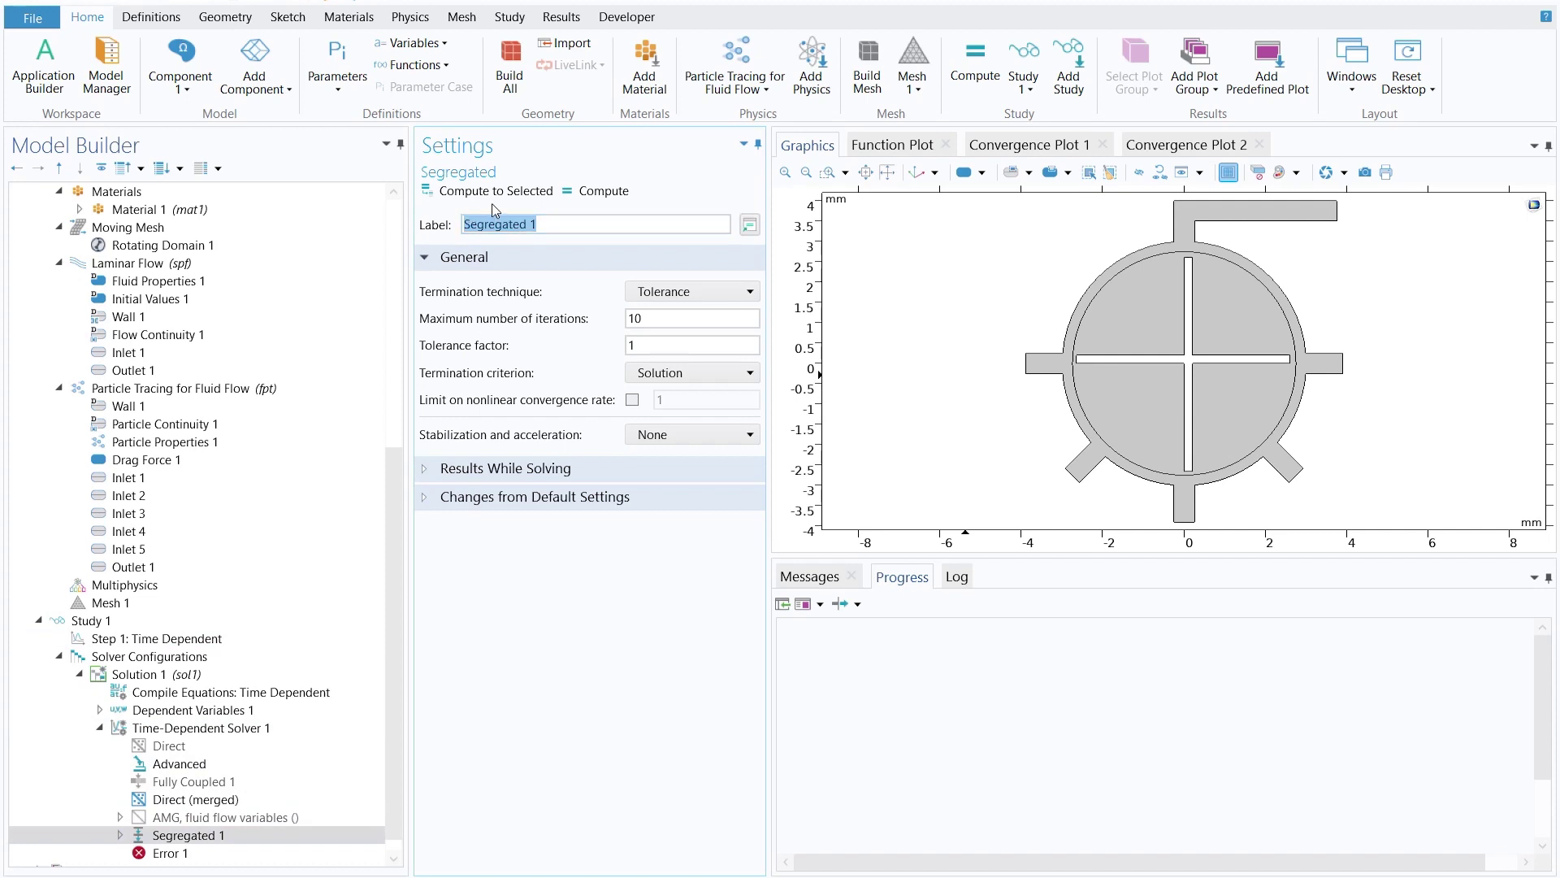
click(584, 199)
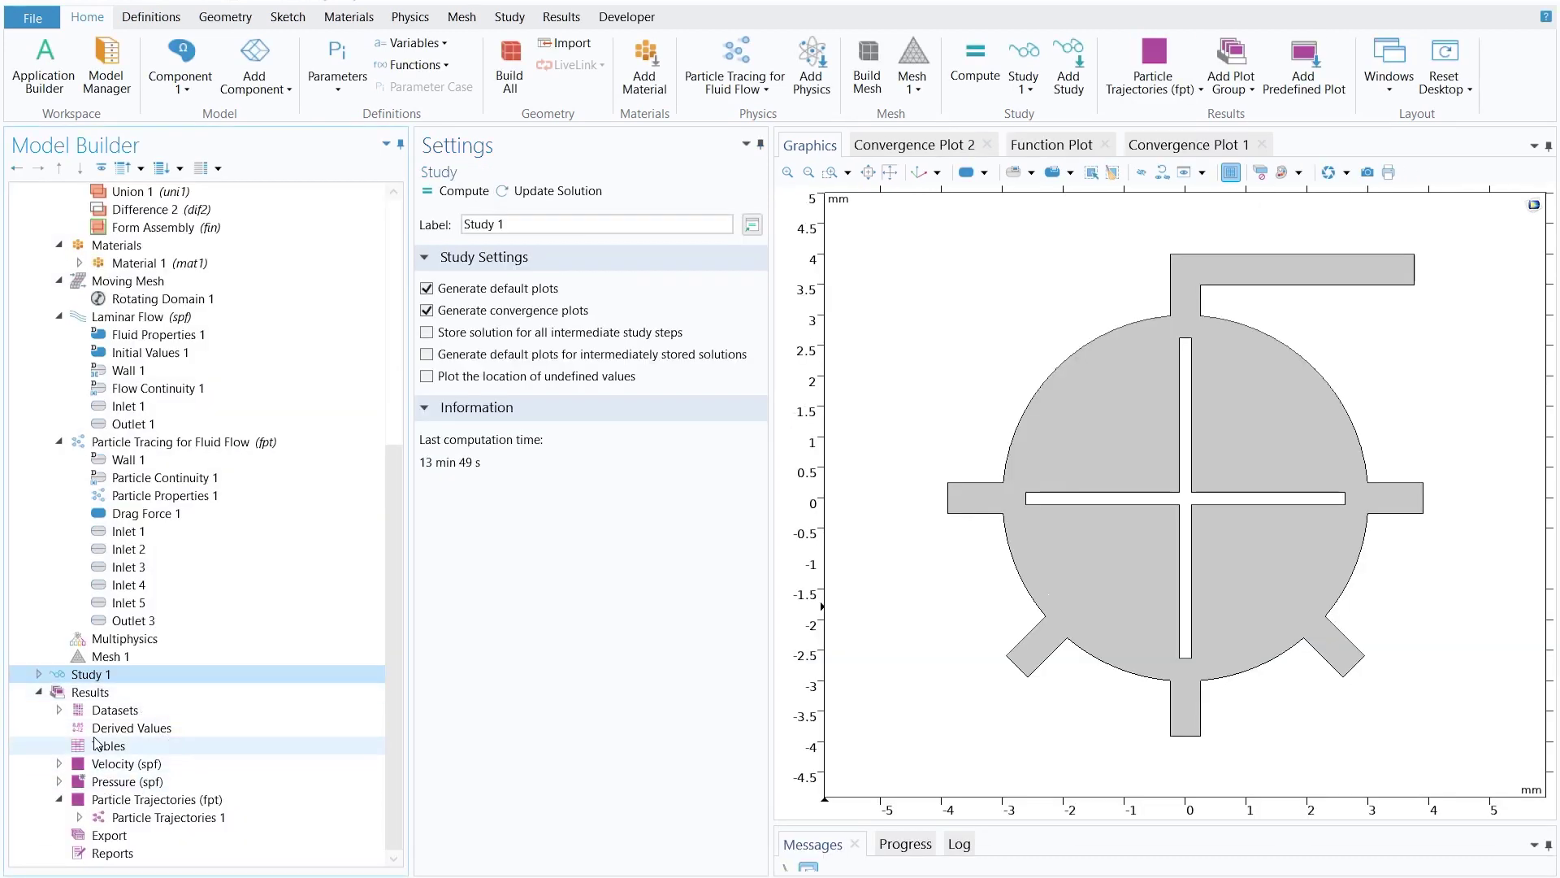
Display the Velocity (spf) plot and step through its stored output times from 0 to 0.45 s.
click(89, 692)
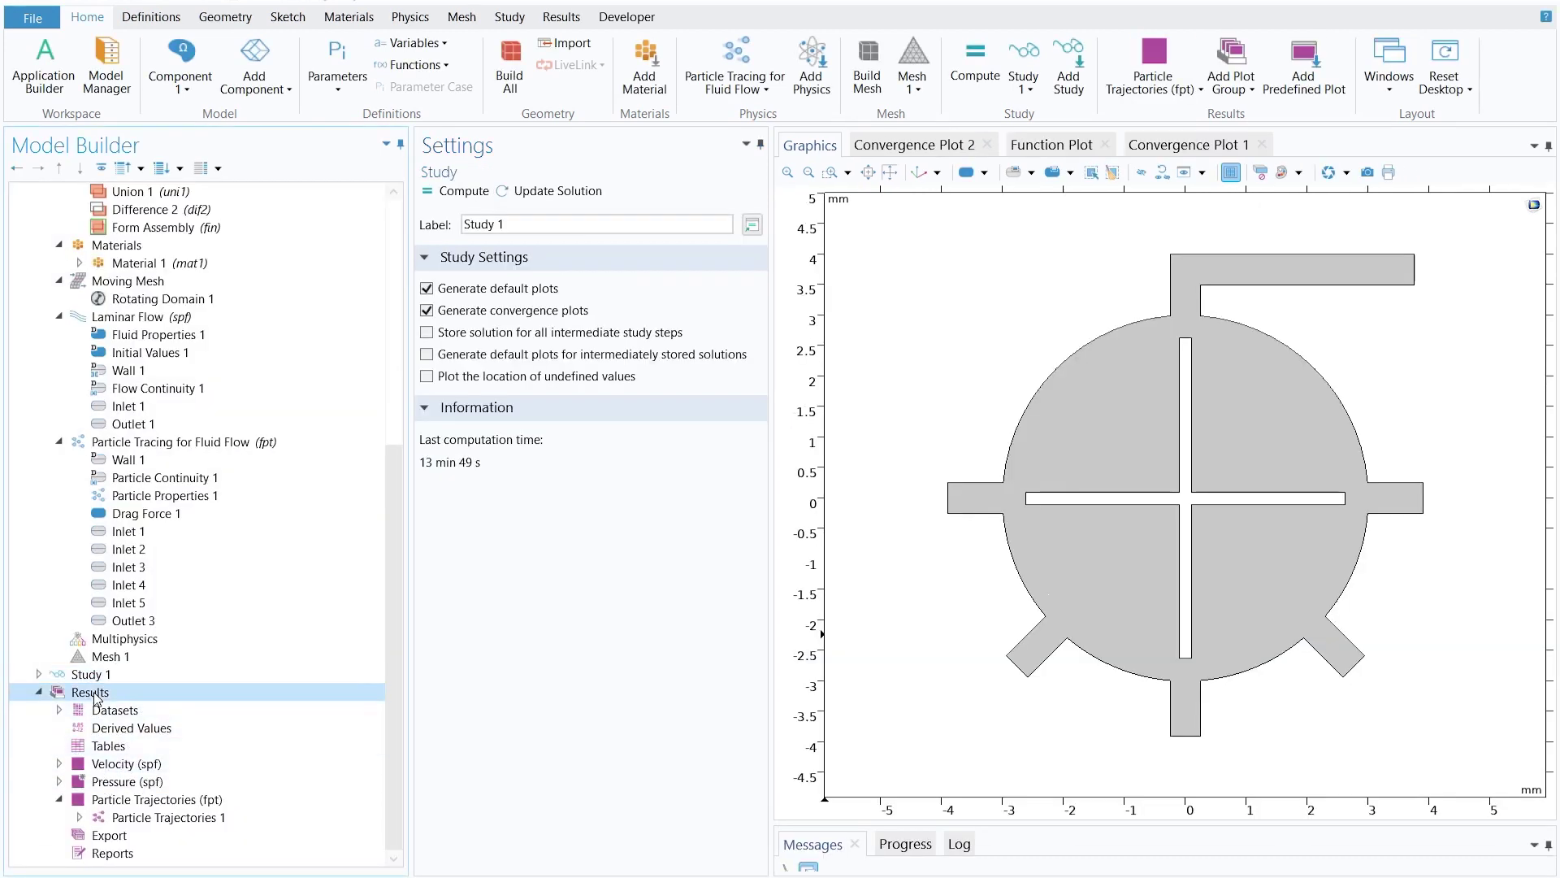
click(121, 767)
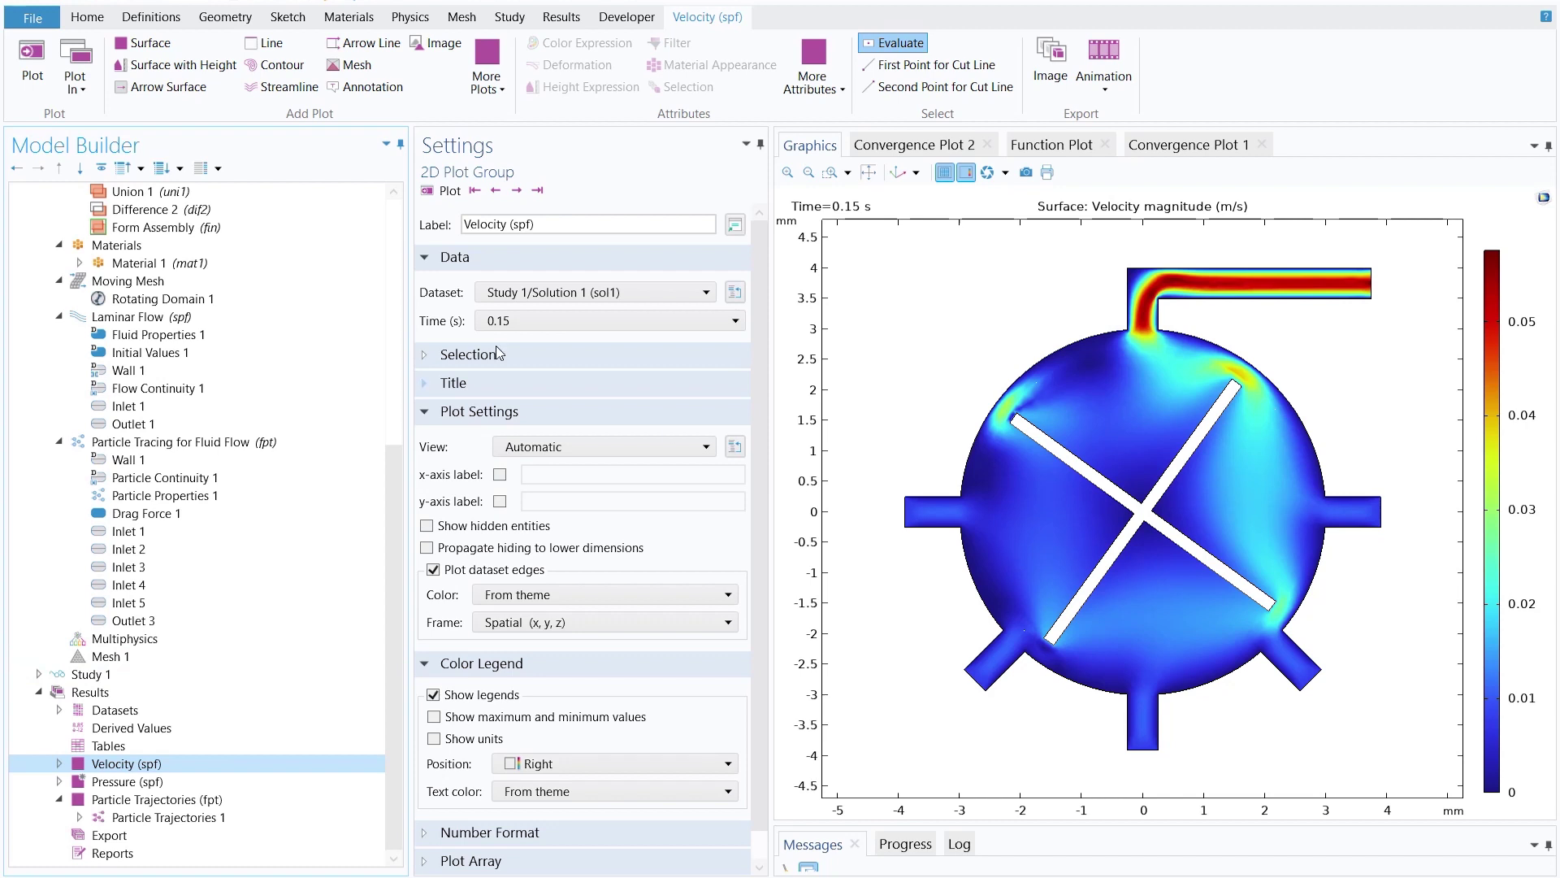
click(475, 190)
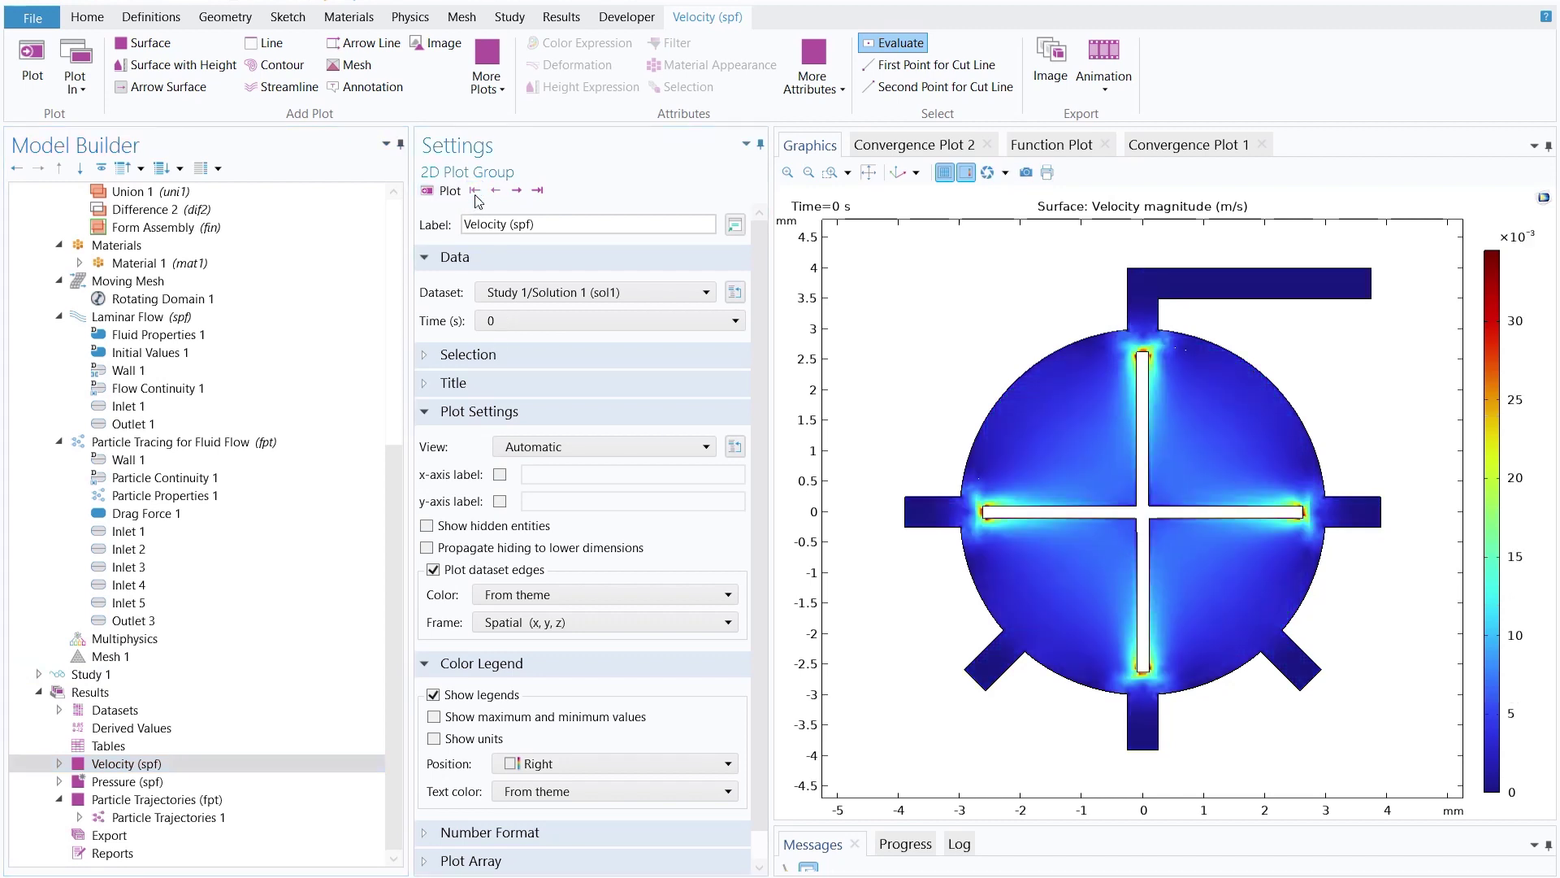
click(517, 191)
click(517, 191)
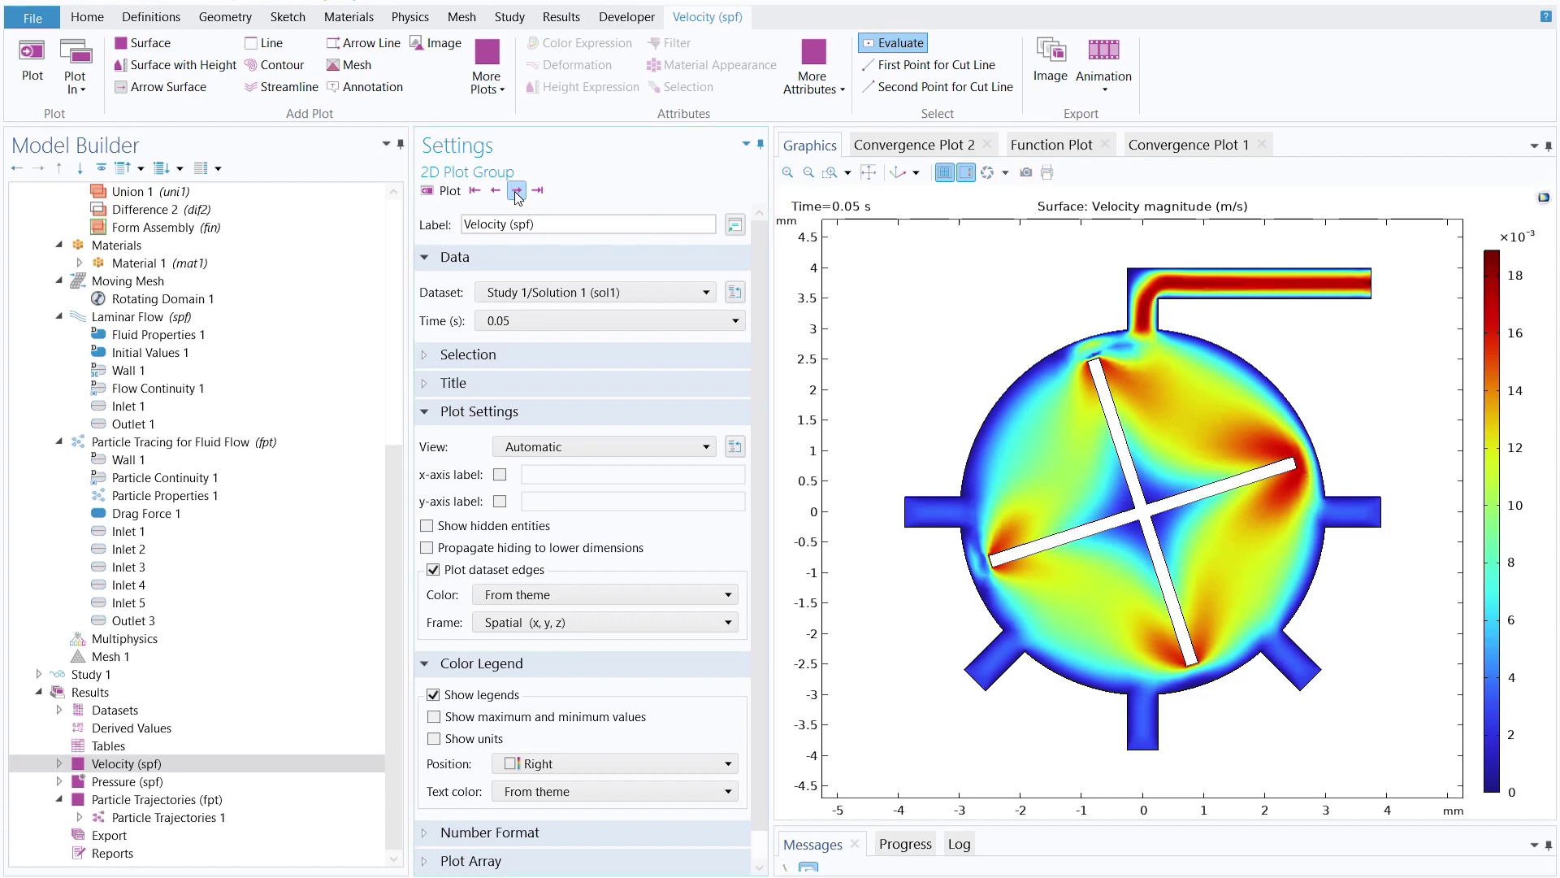
click(516, 191)
click(517, 191)
click(517, 191)
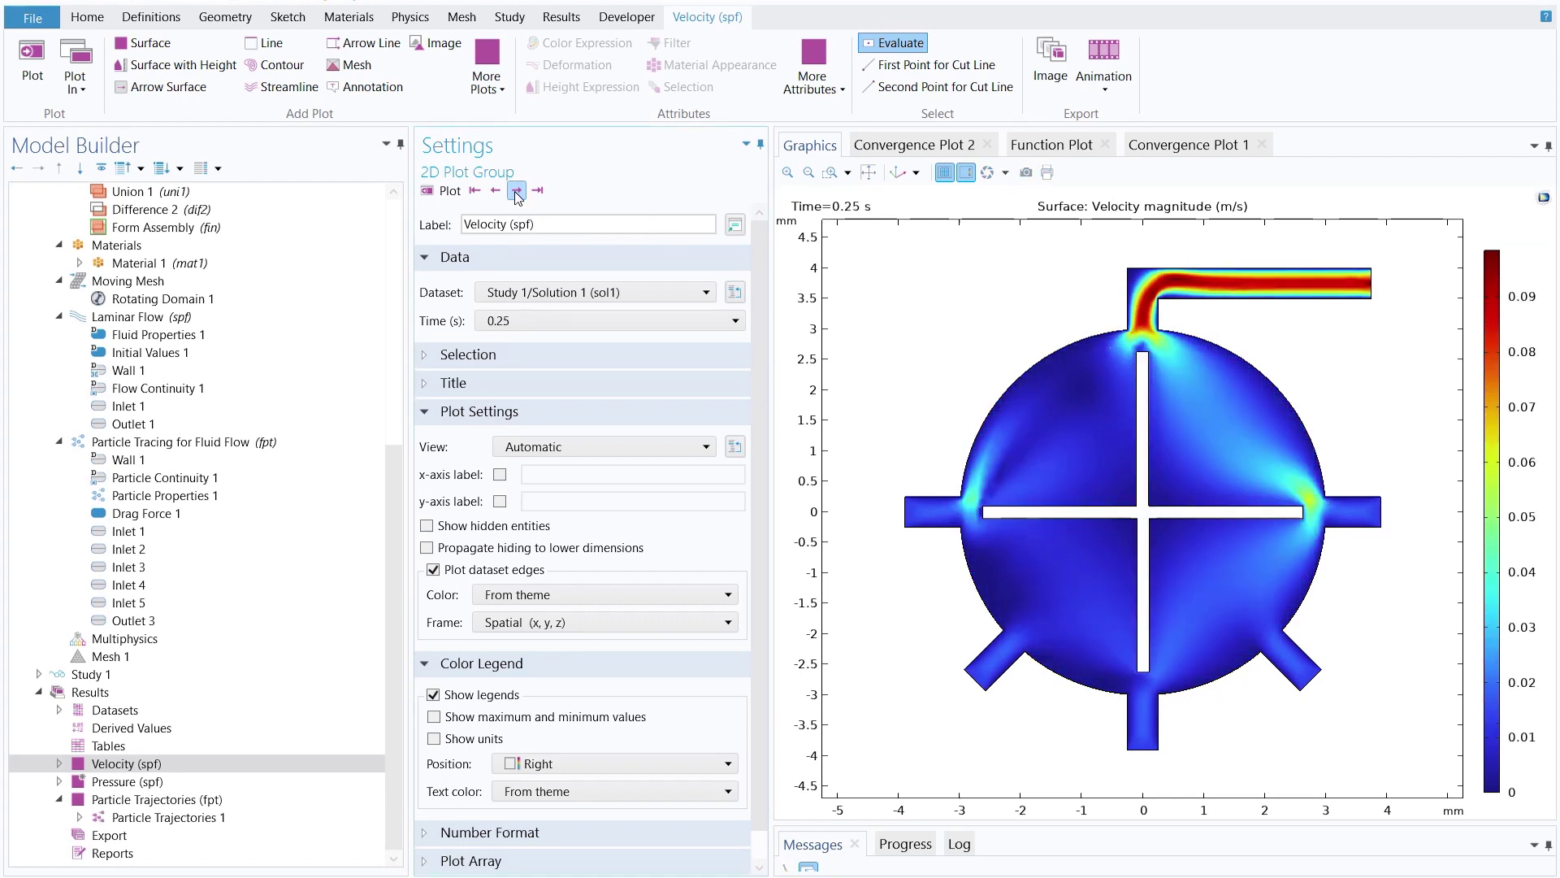
click(516, 191)
click(517, 191)
click(516, 190)
click(517, 191)
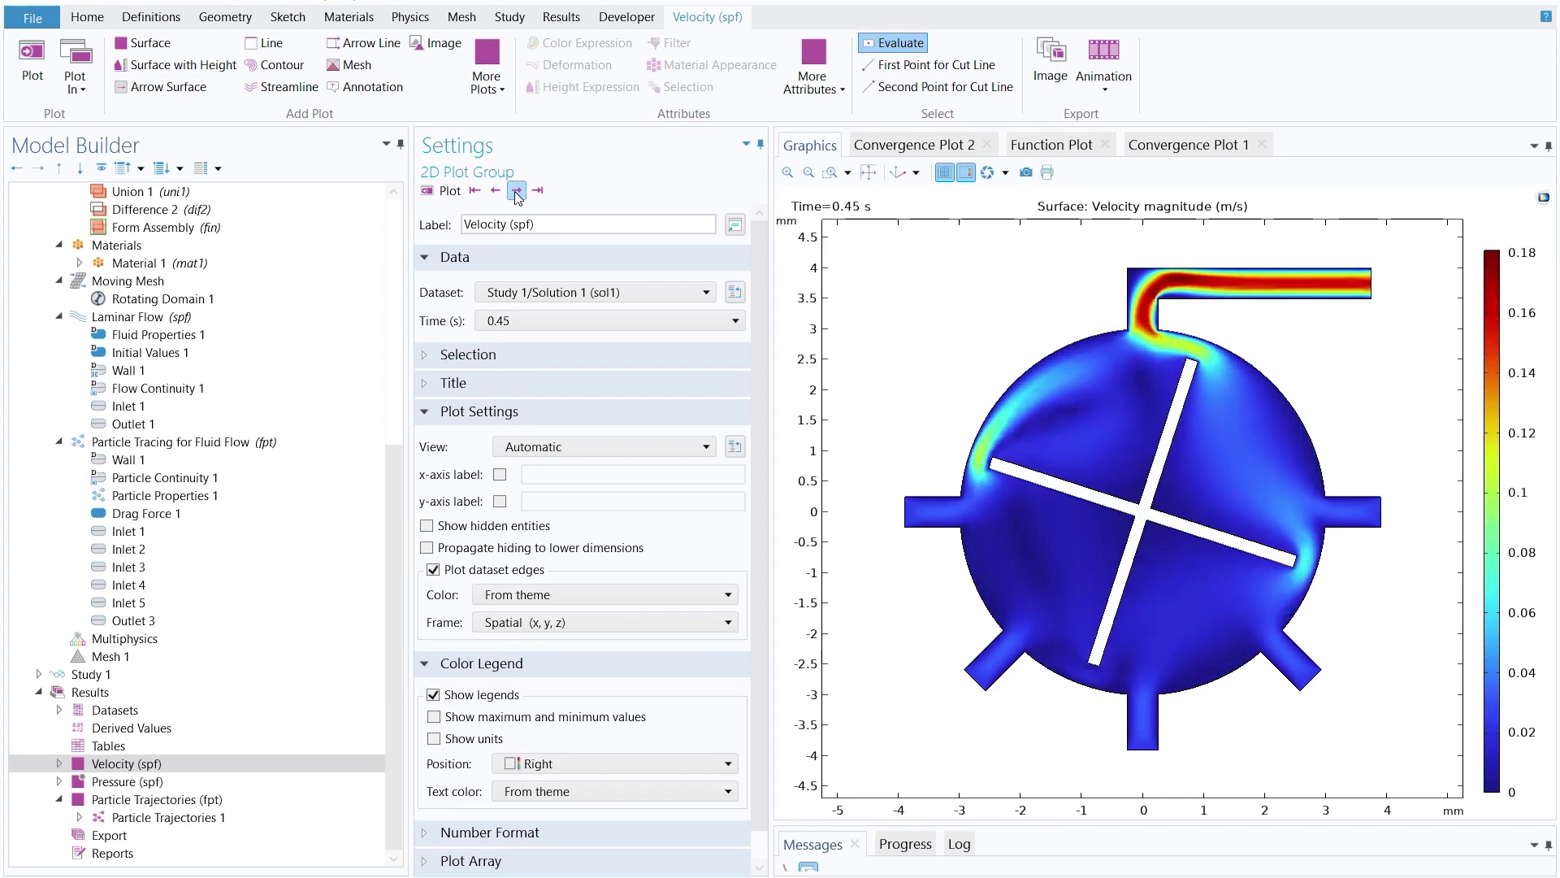
Step the Velocity (spf) plot forward through its remaining output times from 0.45 to 1 s.
click(517, 191)
click(517, 191)
click(517, 191)
click(517, 191)
click(517, 191)
click(517, 191)
click(517, 191)
click(517, 191)
click(517, 191)
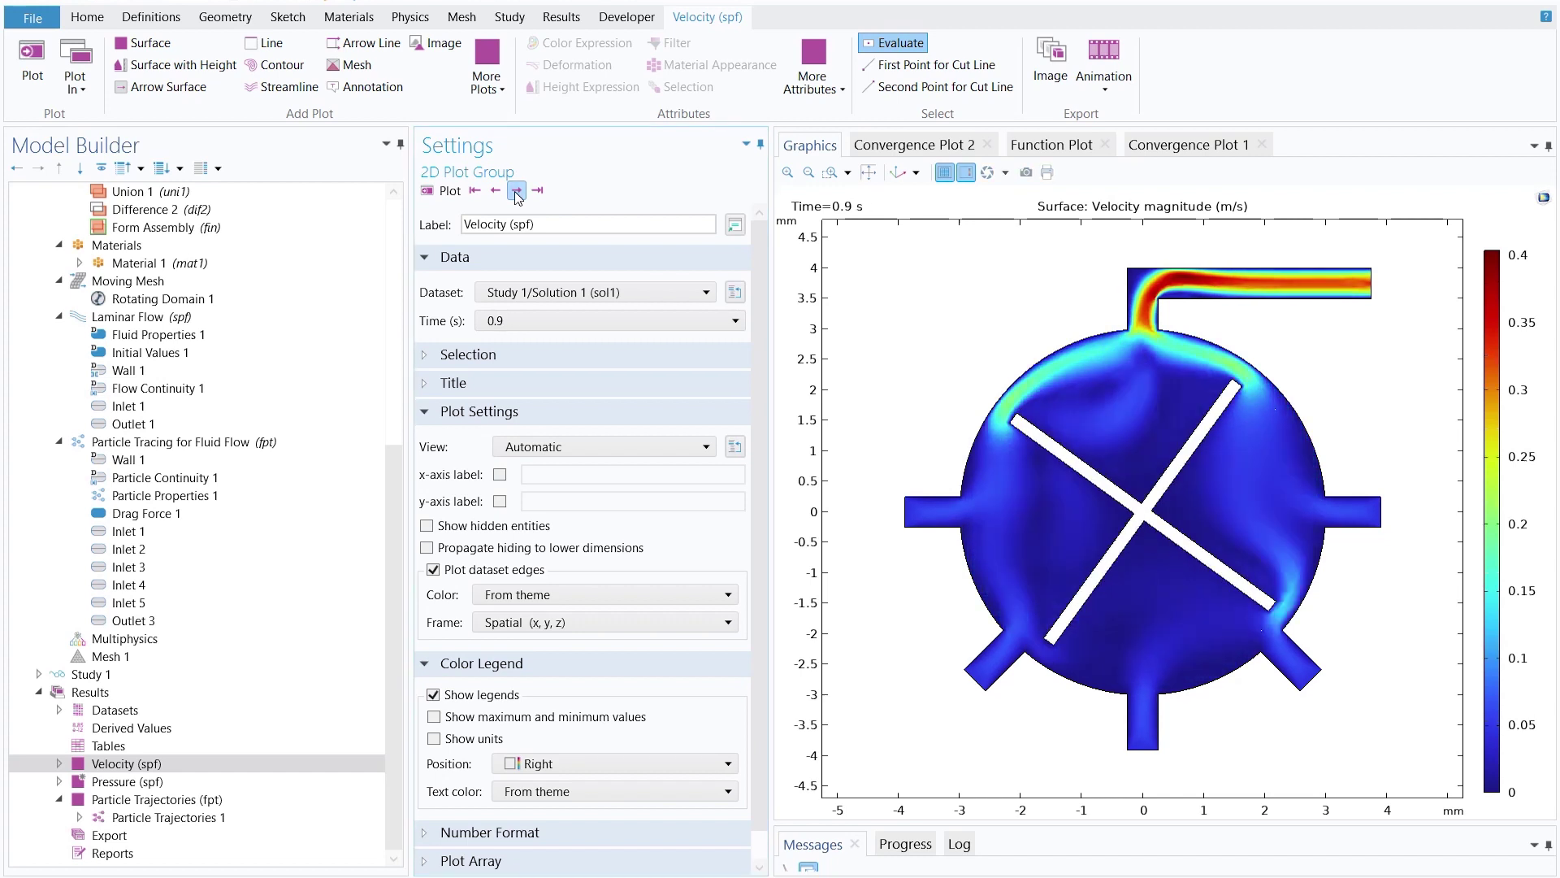
click(517, 191)
click(517, 191)
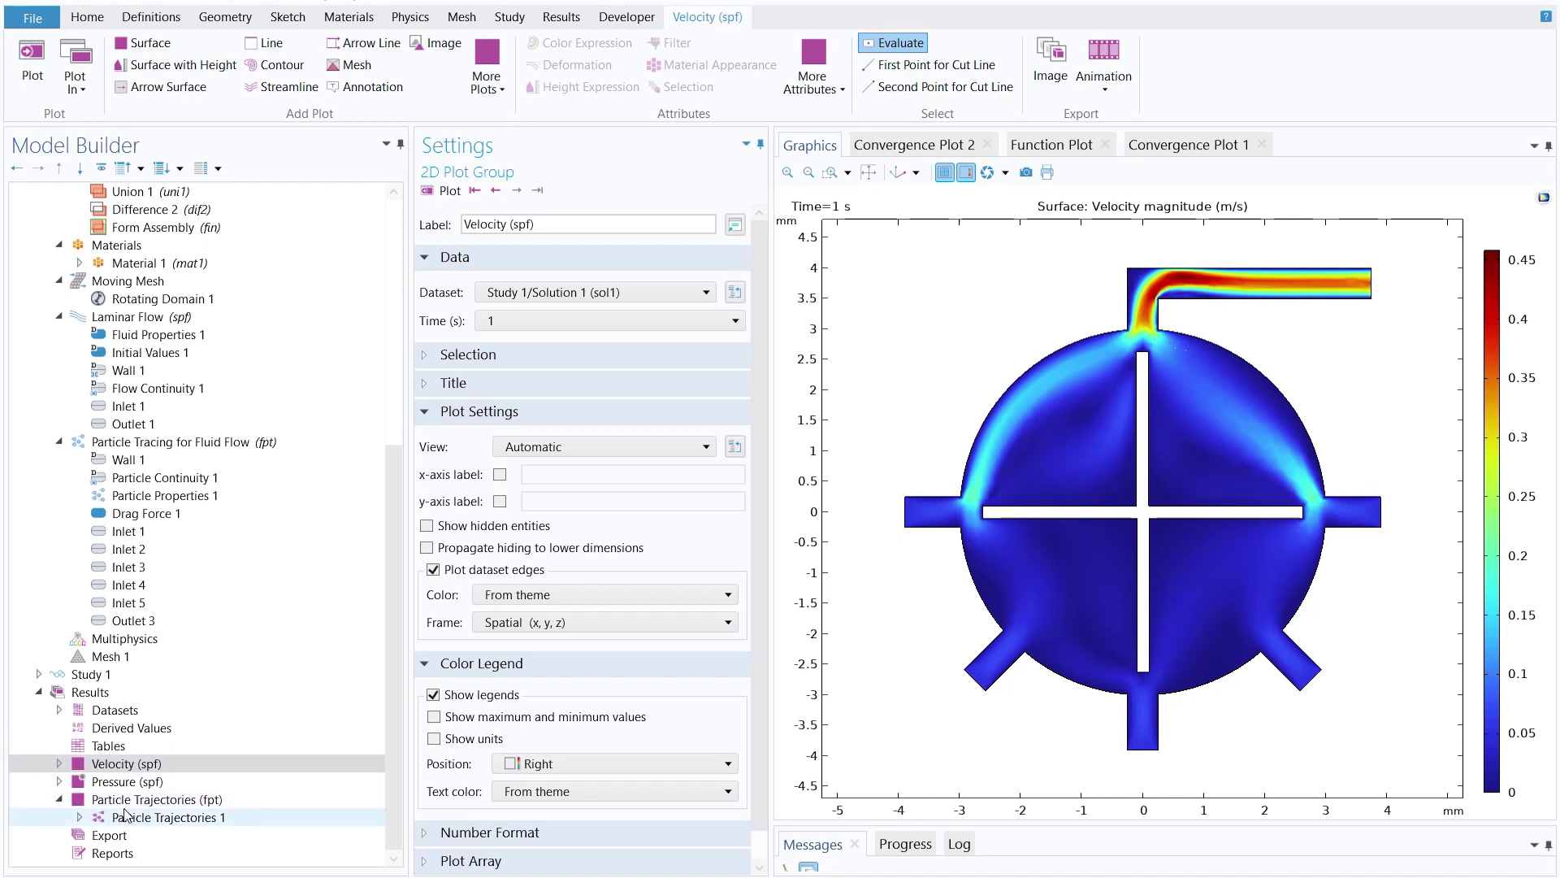
Display the Particle Trajectories (fpt) plot and examine its additional plot types and the coloring and style settings of Particle Trajectories 1.
click(148, 804)
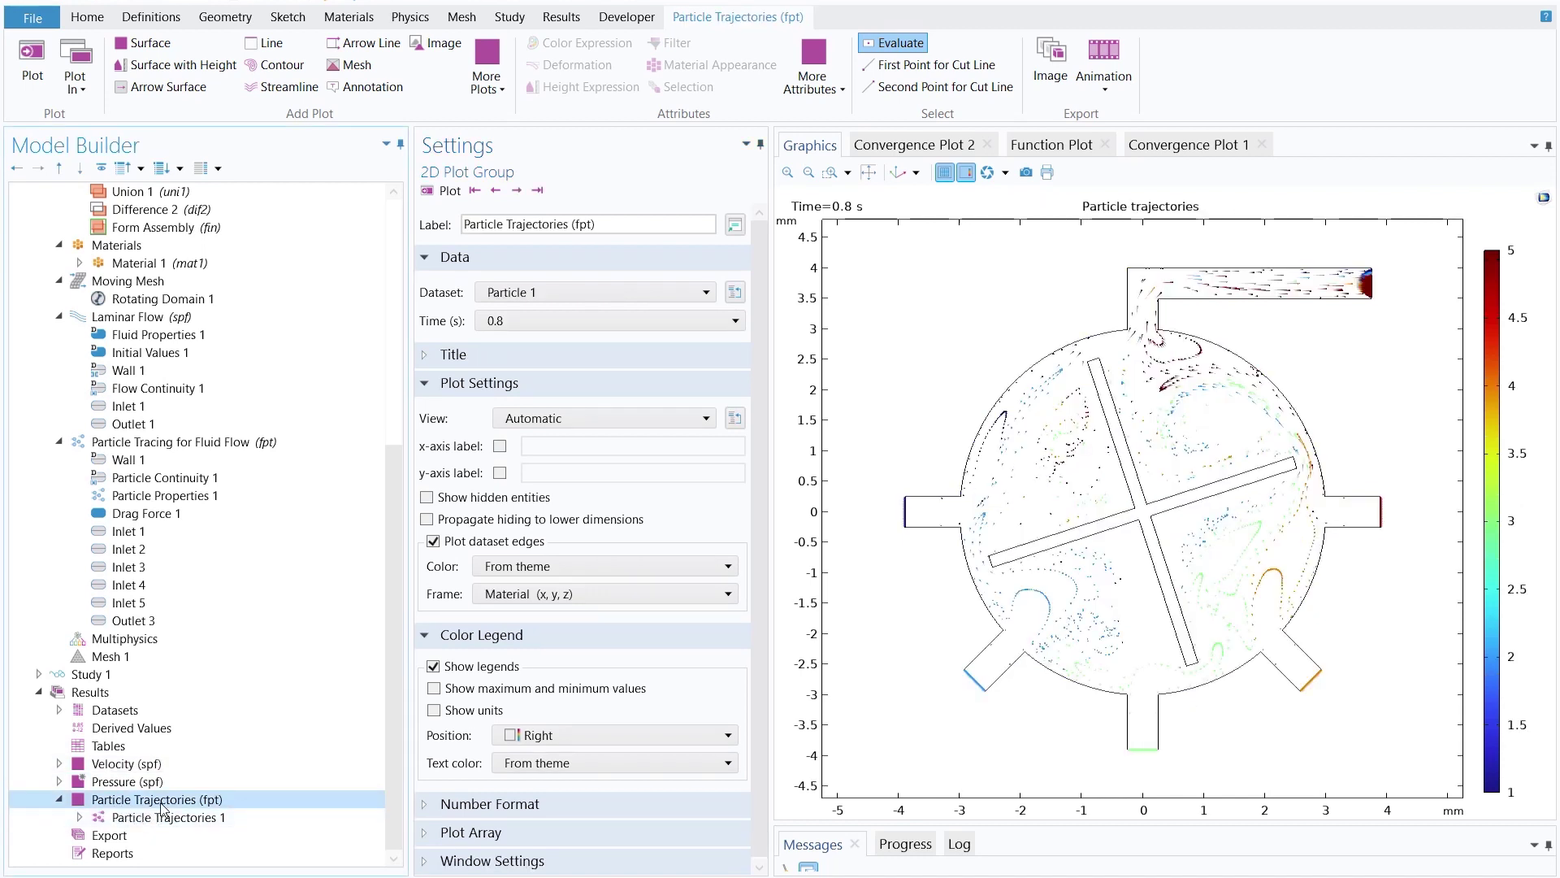
right_click(101, 692)
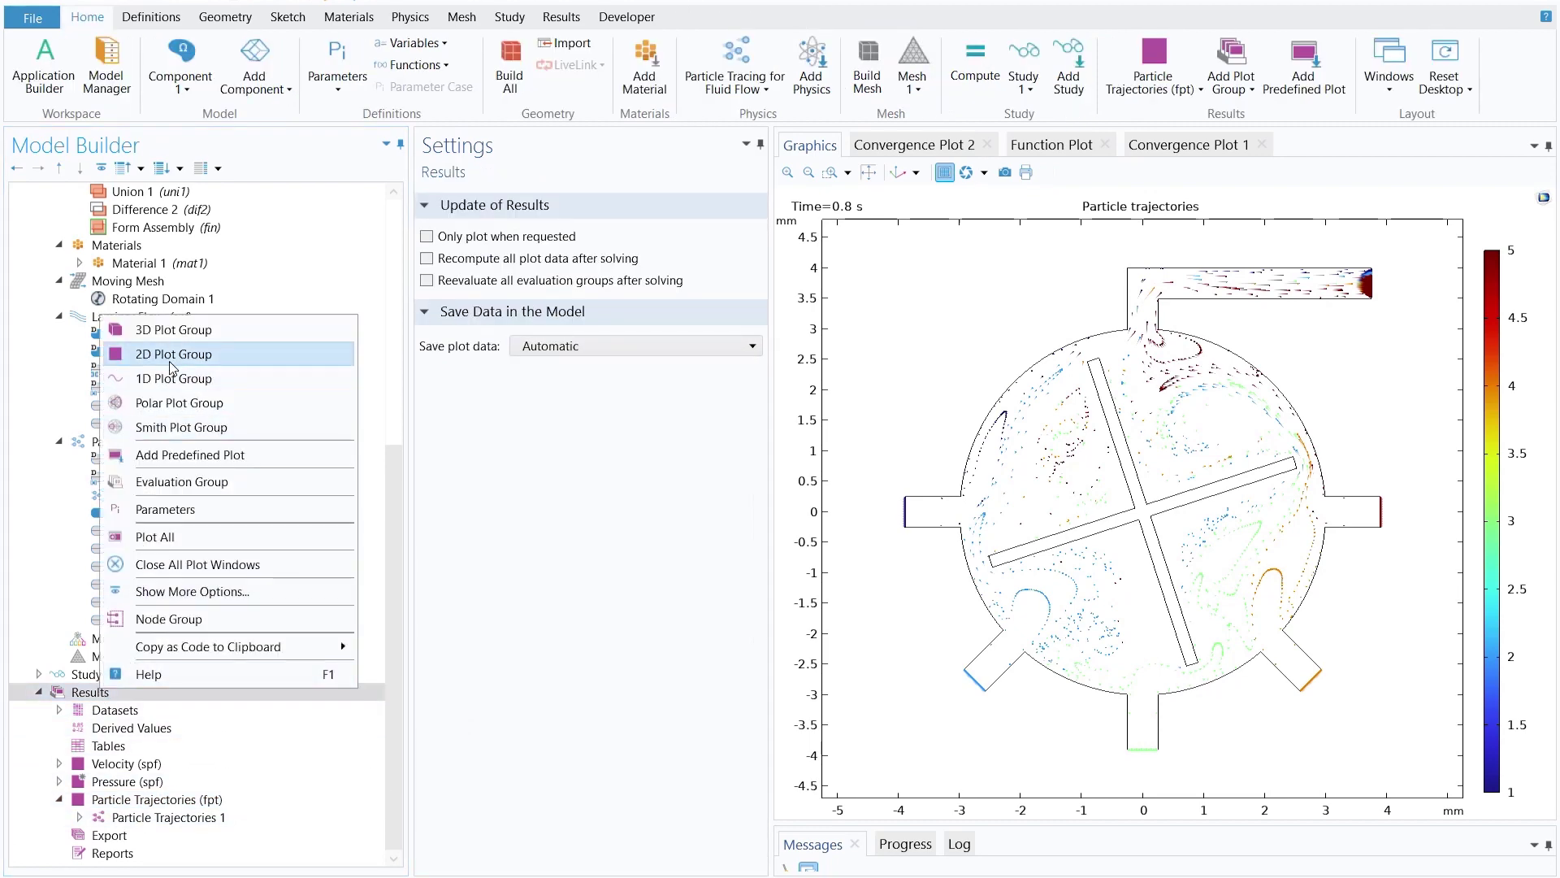
click(108, 813)
click(118, 800)
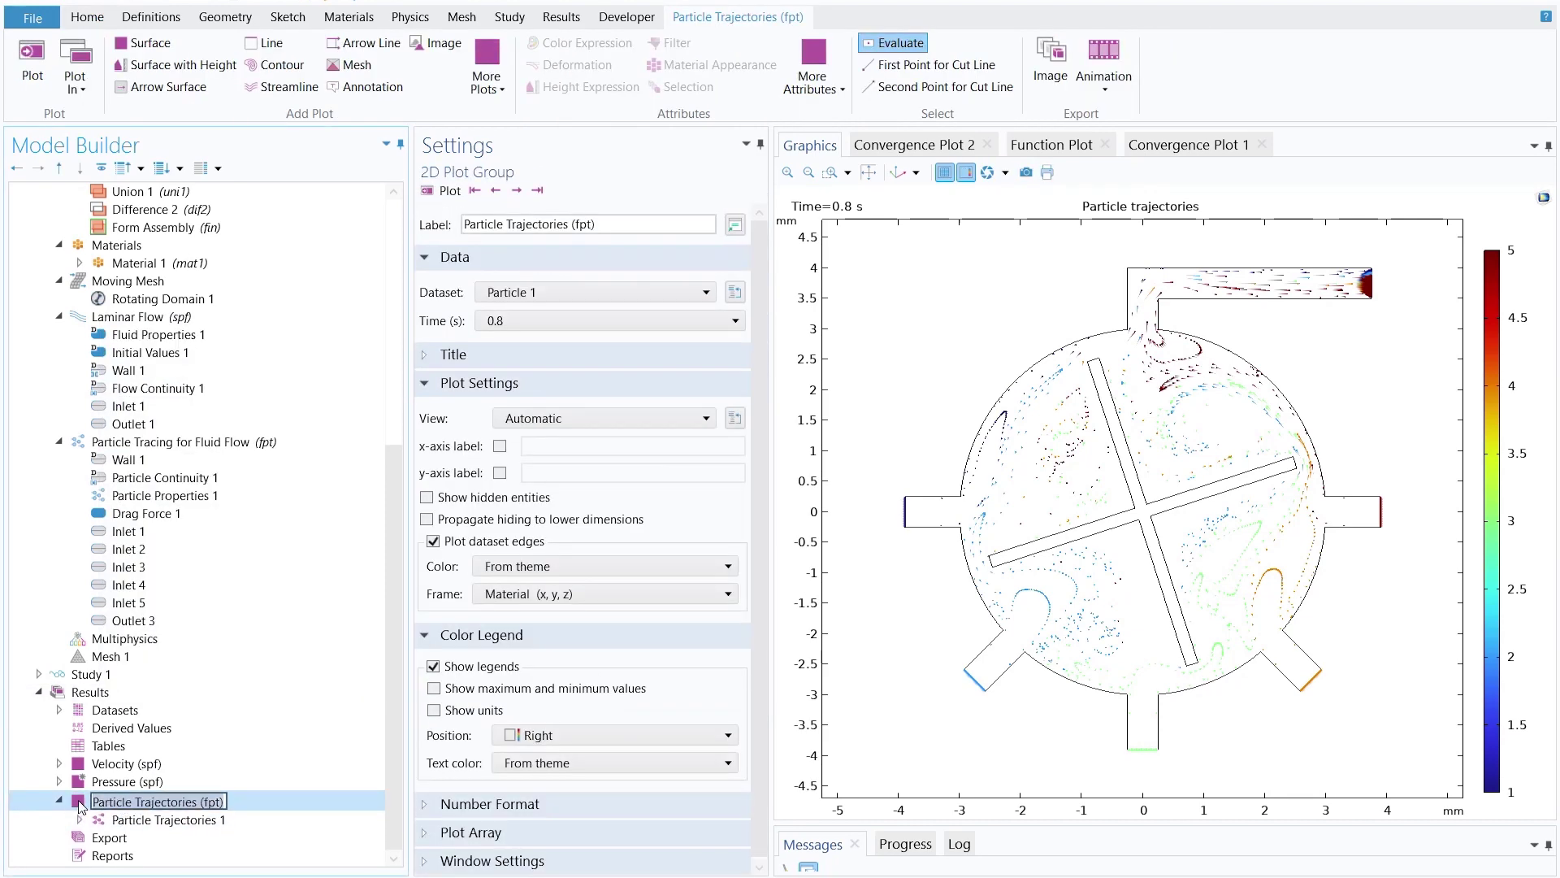
right_click(81, 806)
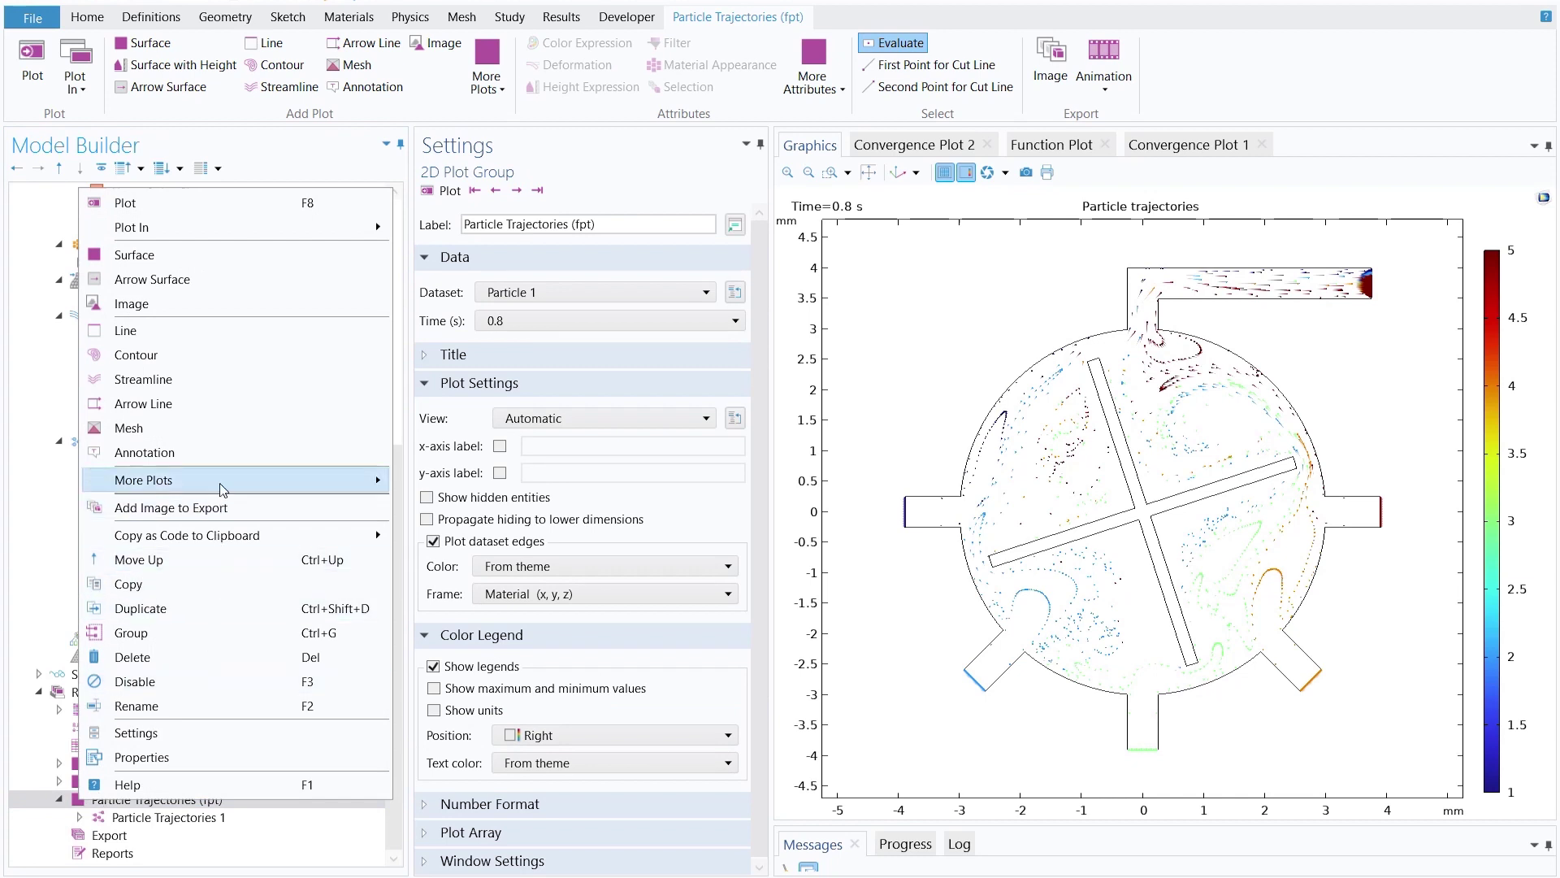
mouse_move(219, 485)
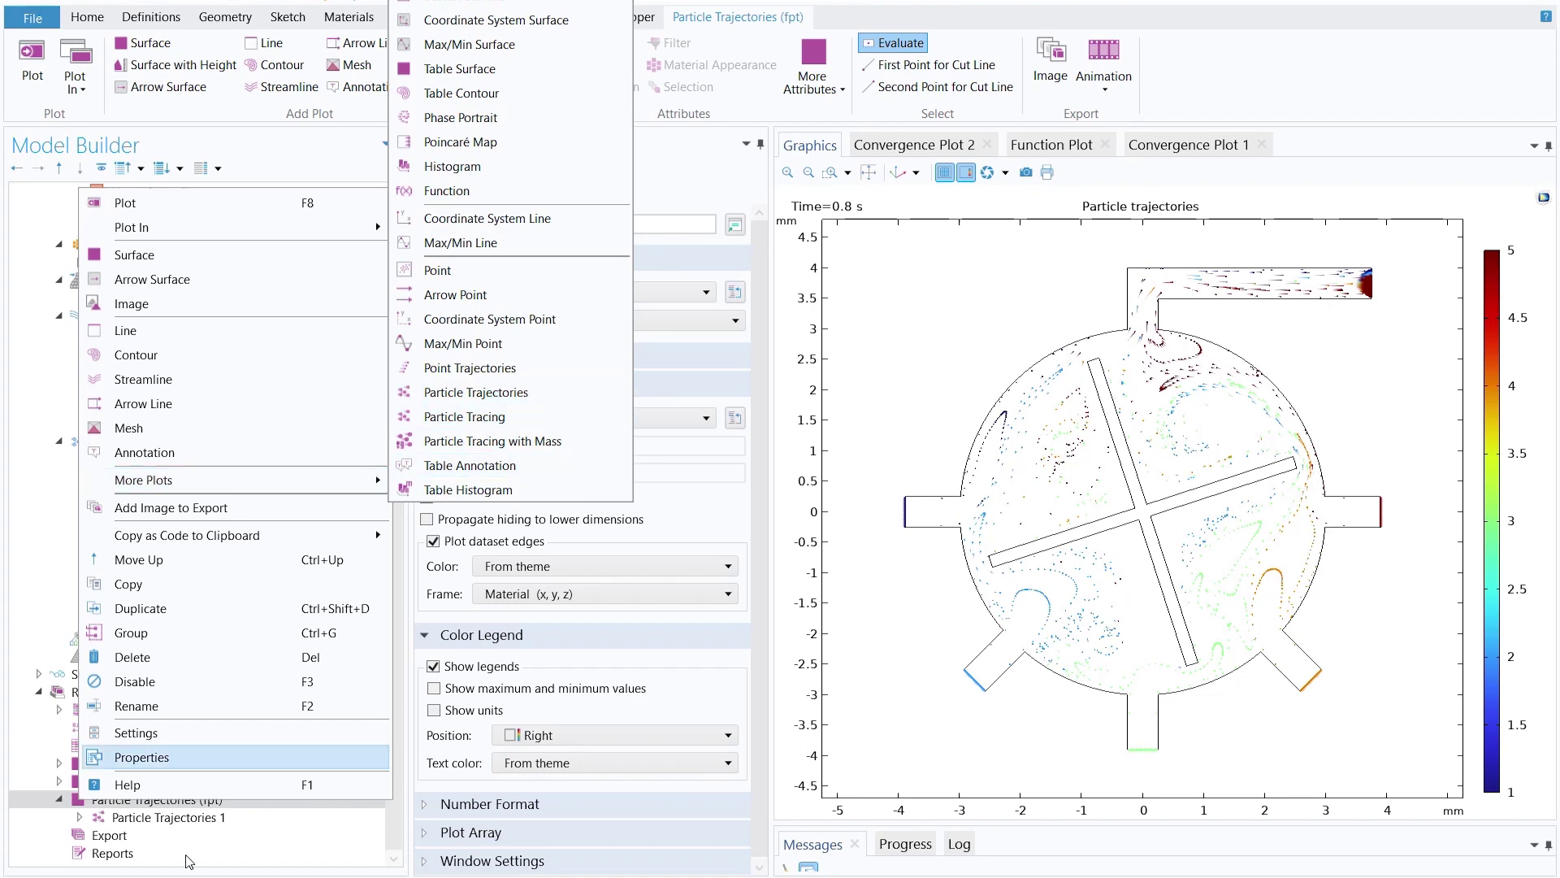
click(166, 834)
click(180, 803)
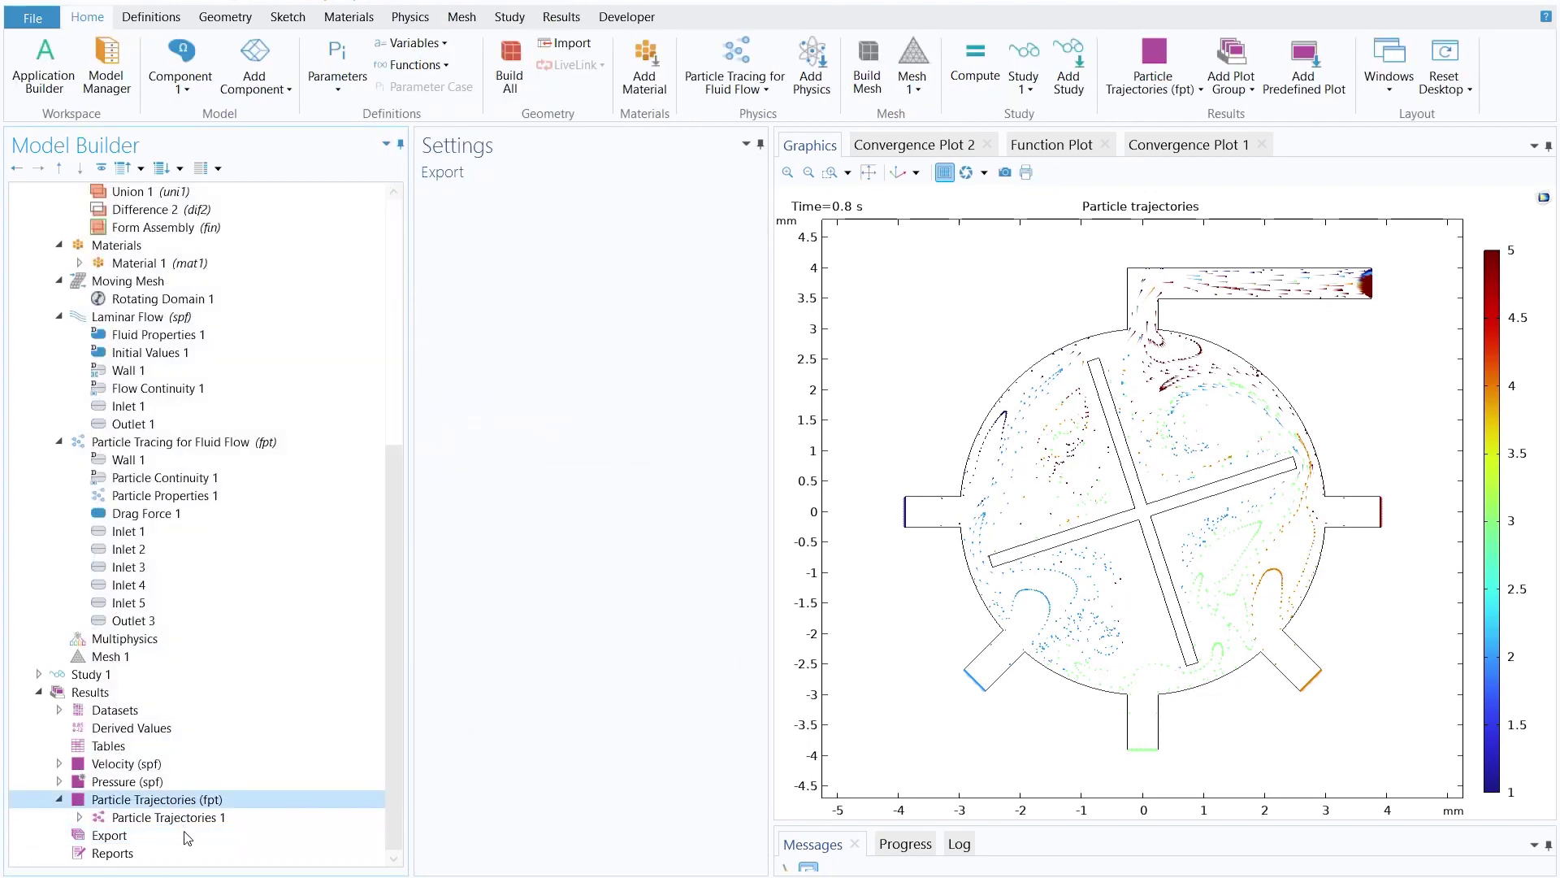
click(186, 819)
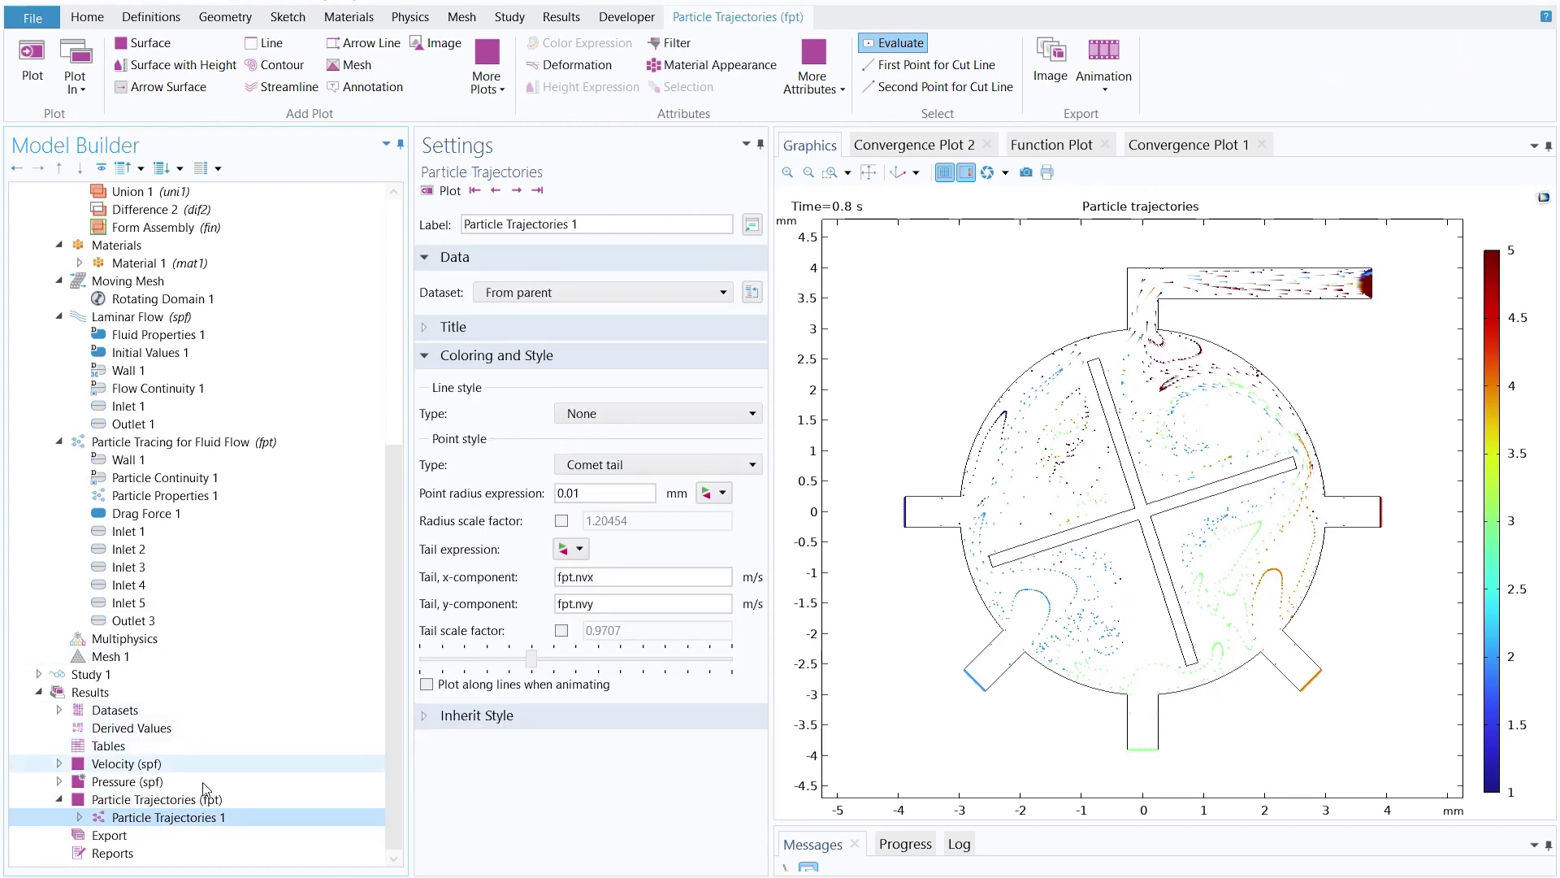
click(179, 801)
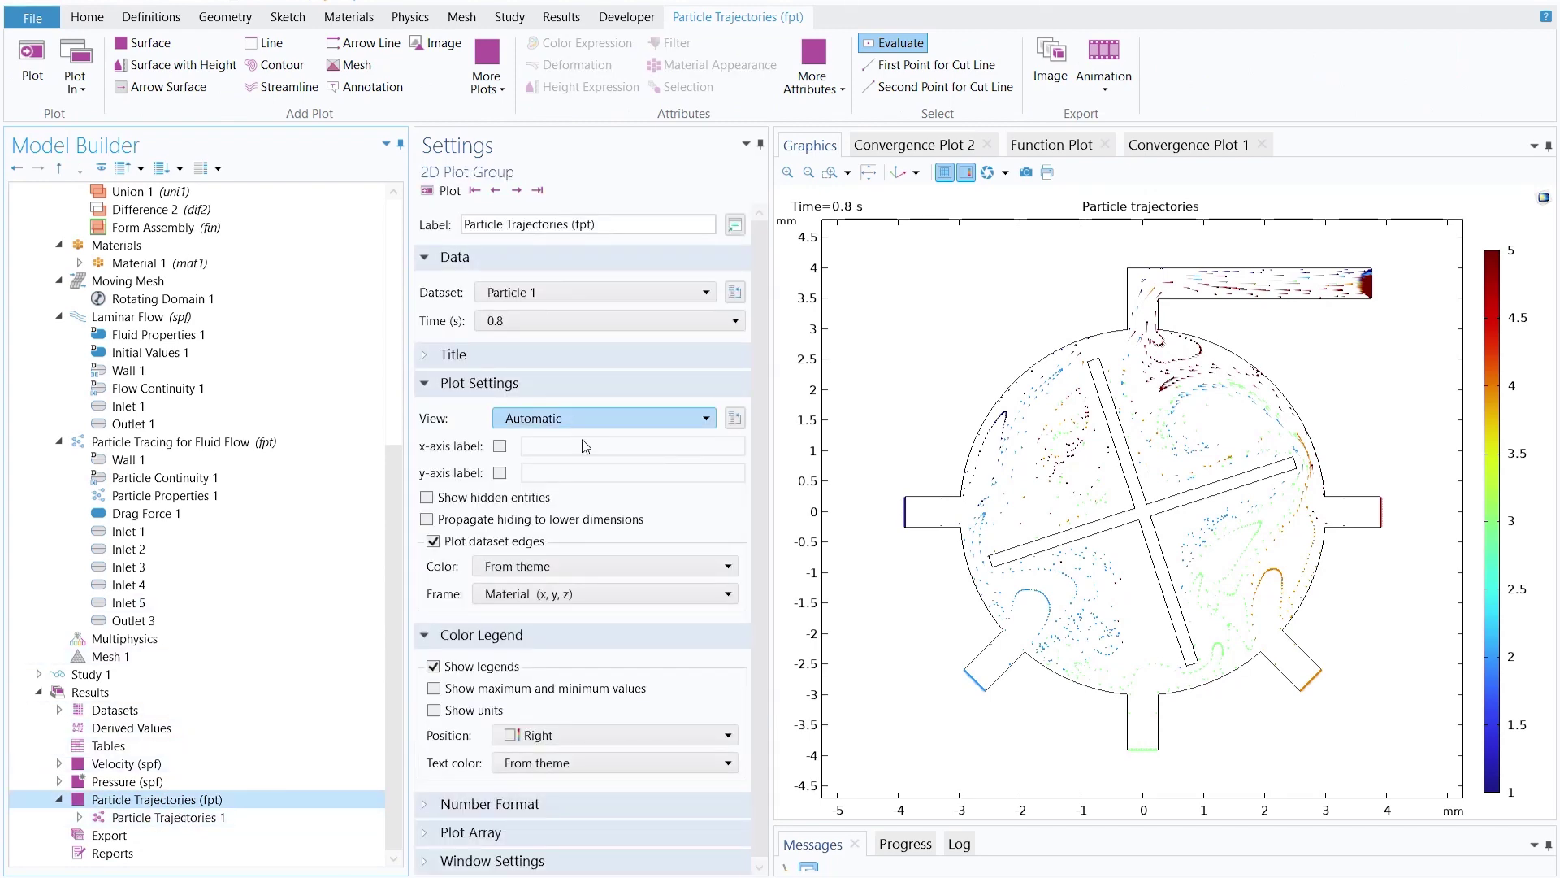
Return the Particle Trajectories (fpt) plot to time 0 and step through its stored output times up to 1 s.
click(476, 192)
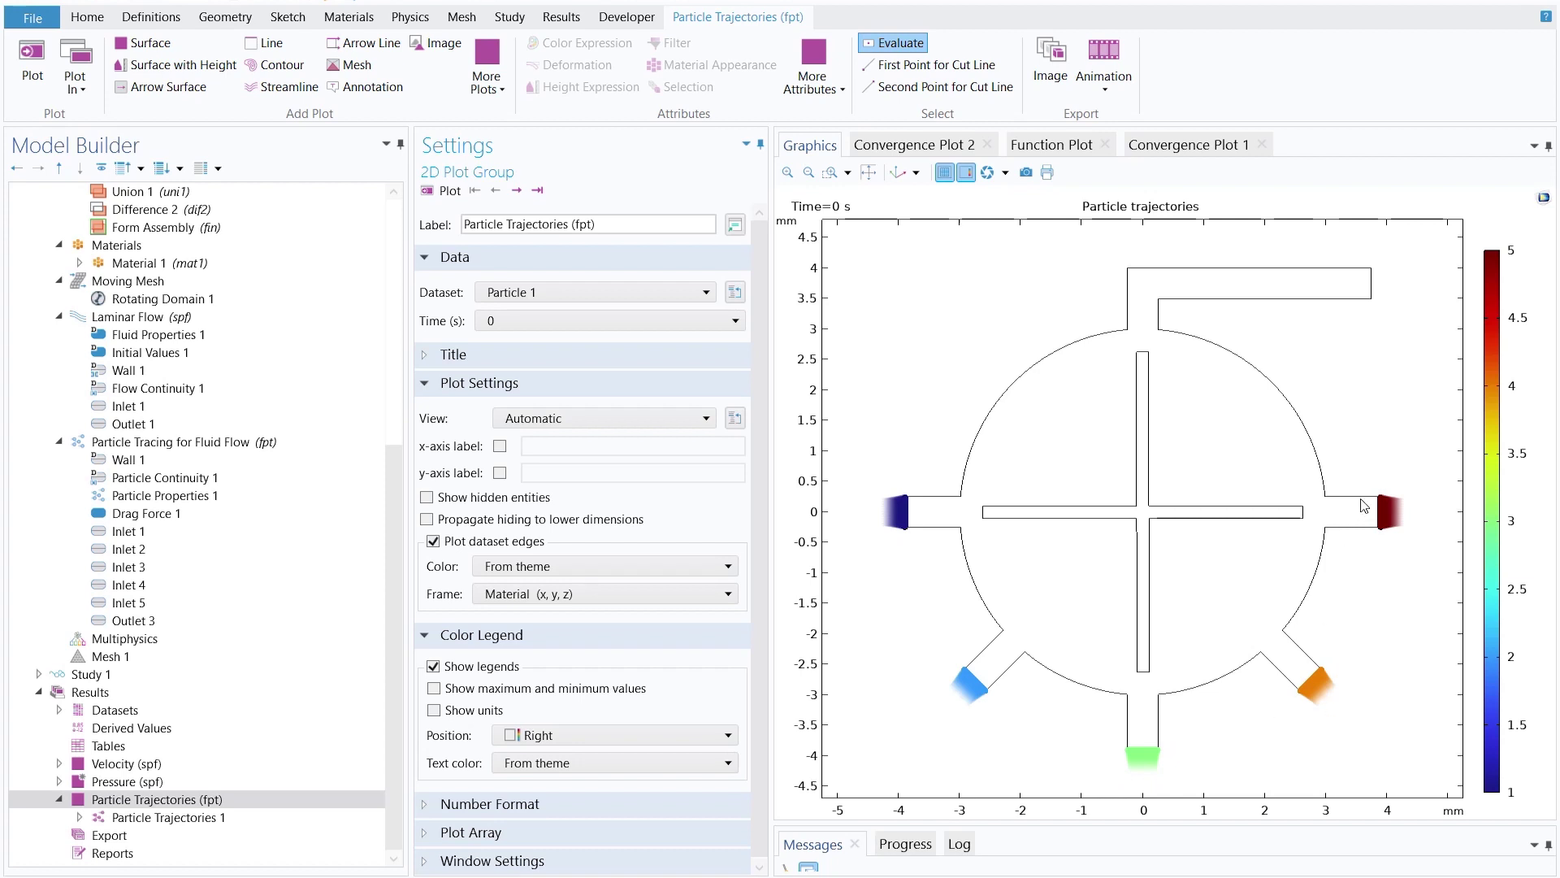
click(517, 190)
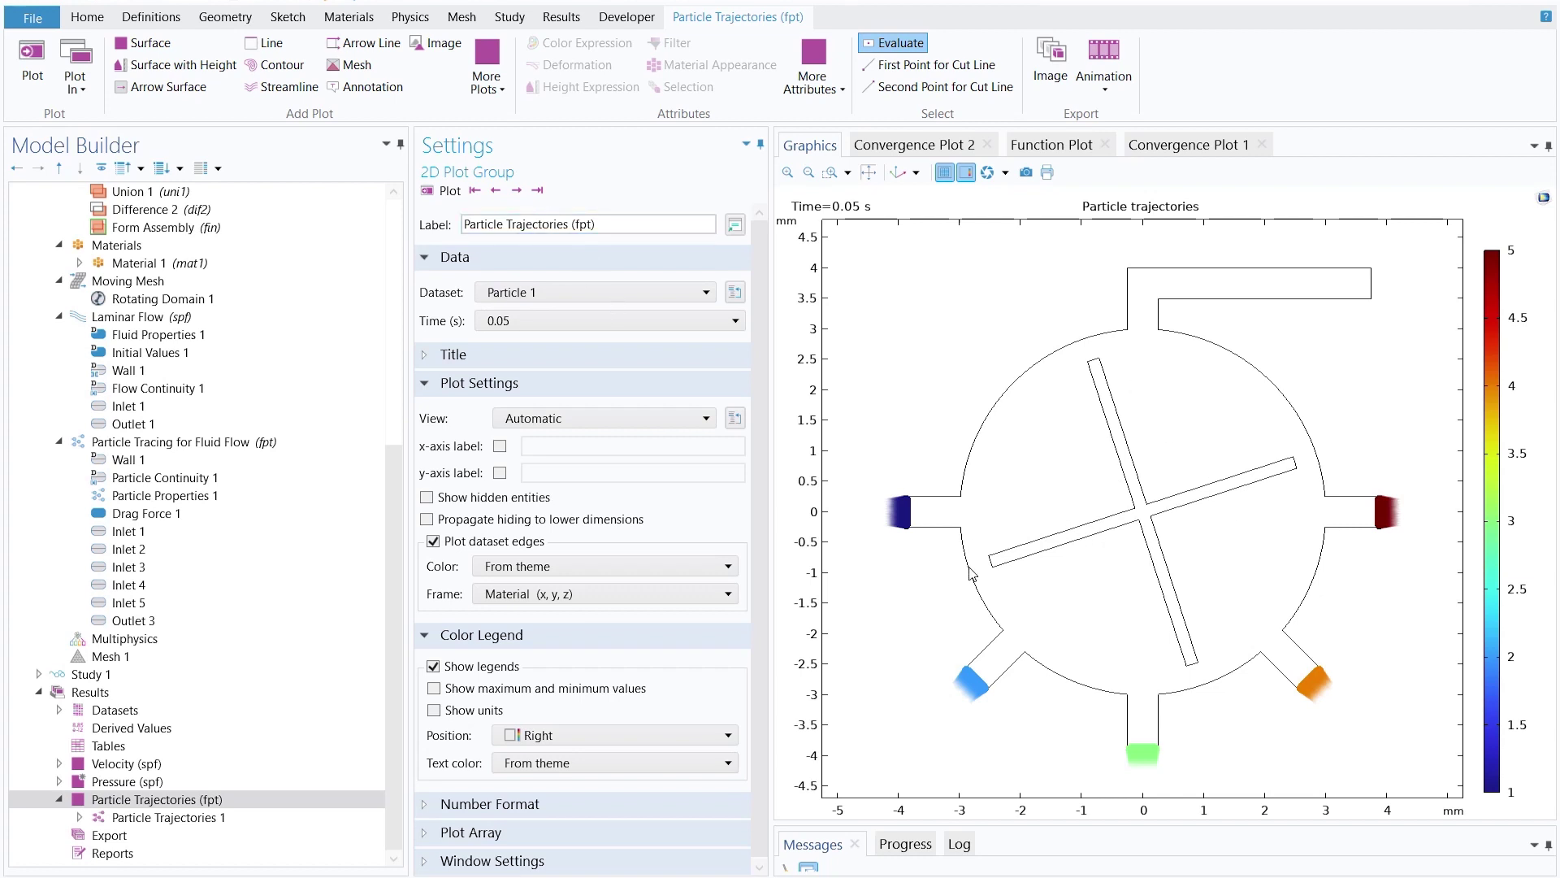
click(517, 192)
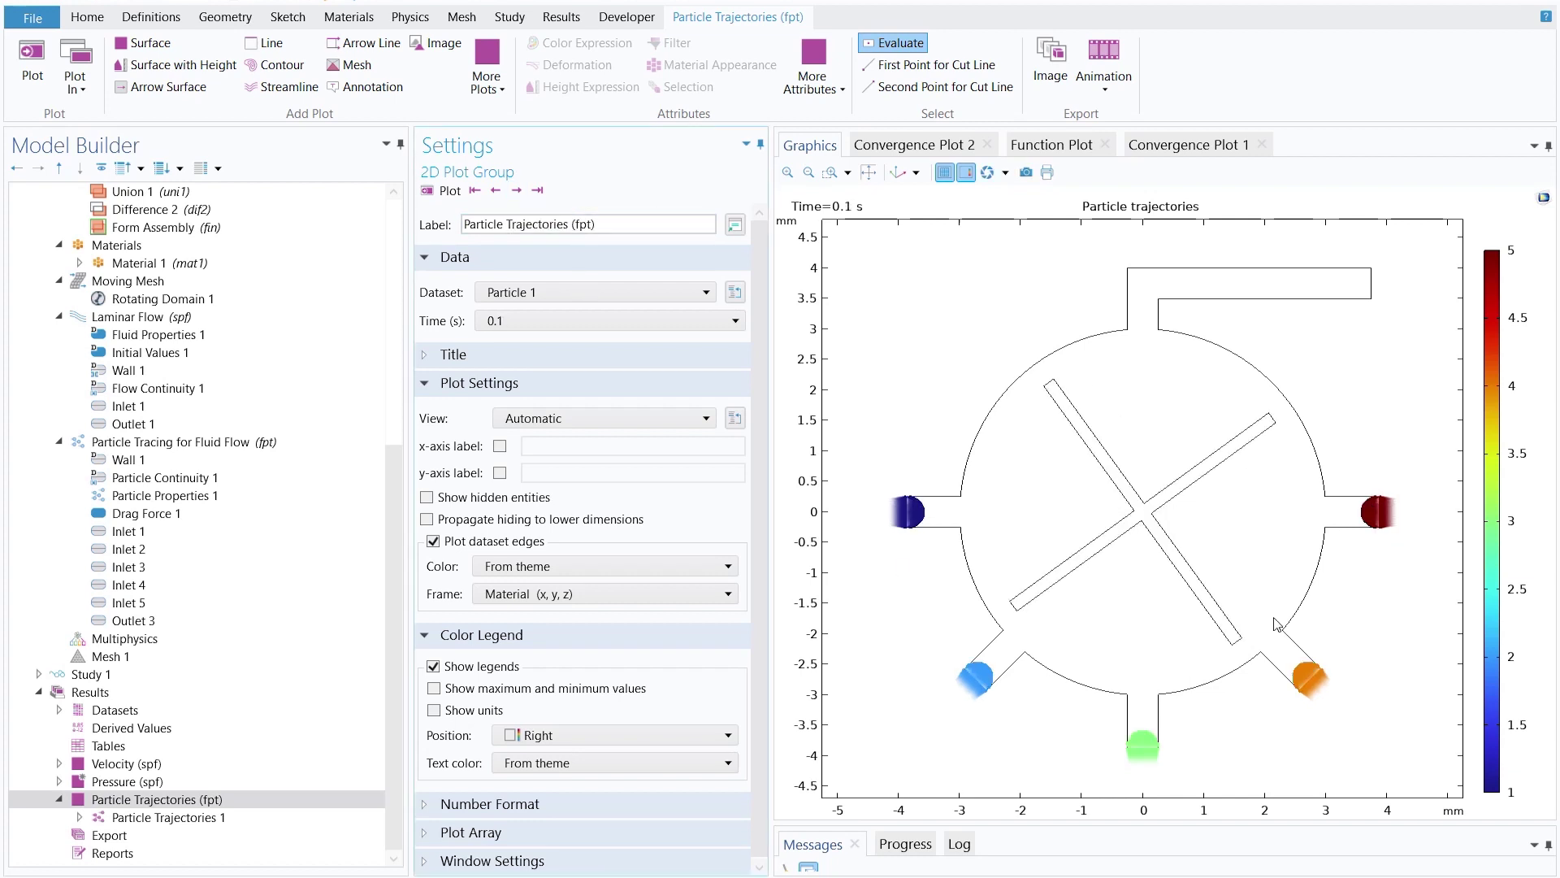
click(517, 191)
click(517, 191)
click(517, 191)
click(517, 191)
click(516, 191)
click(517, 191)
click(517, 191)
click(517, 191)
click(517, 191)
click(517, 191)
click(517, 191)
click(517, 191)
click(517, 191)
click(517, 191)
click(517, 191)
click(517, 191)
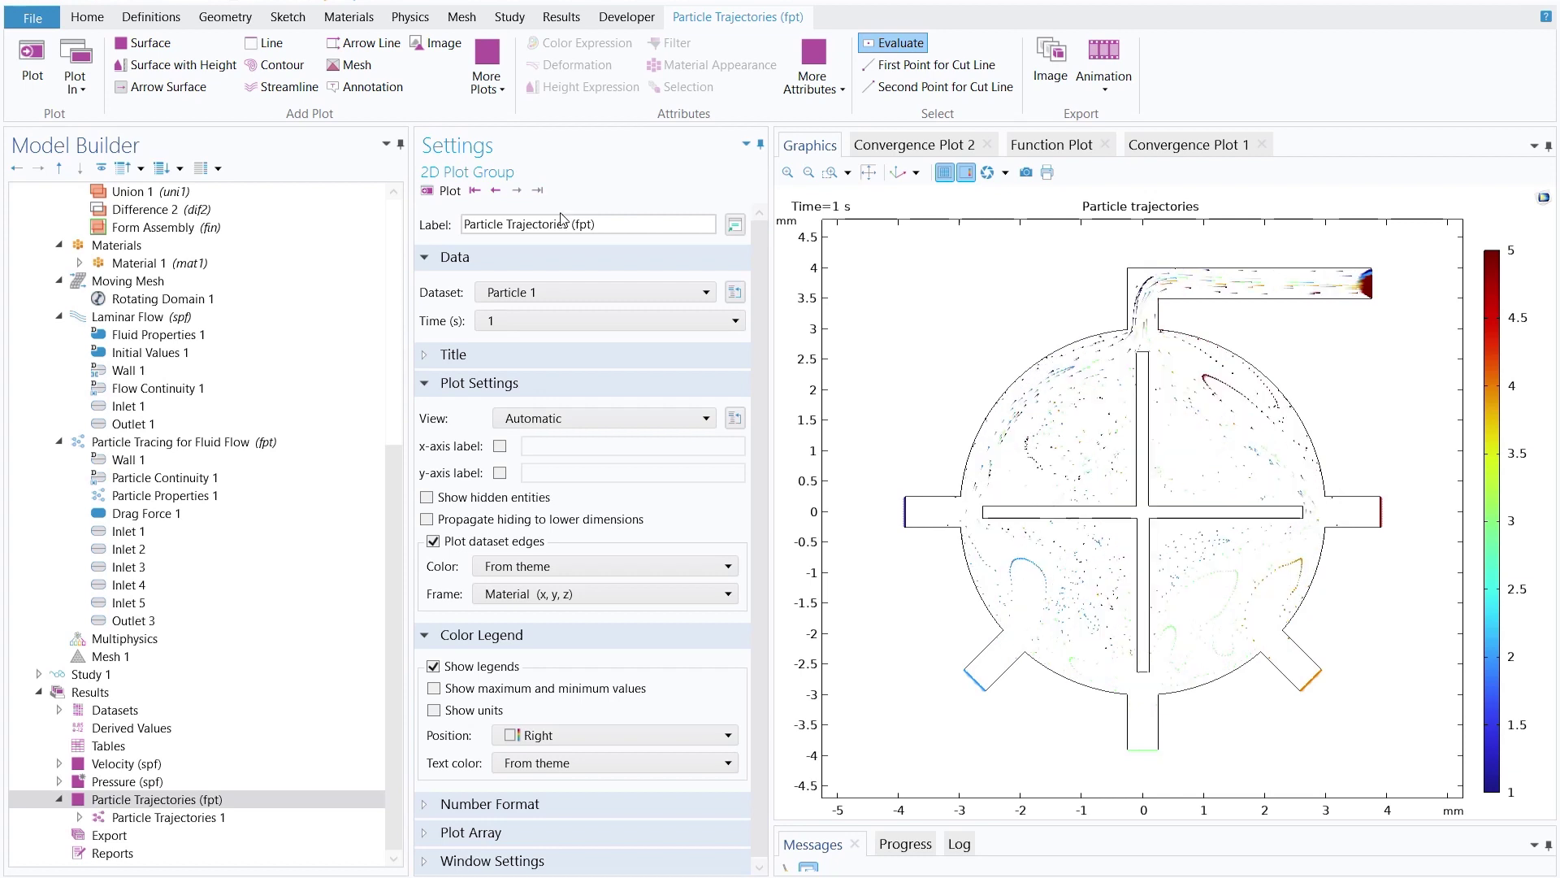